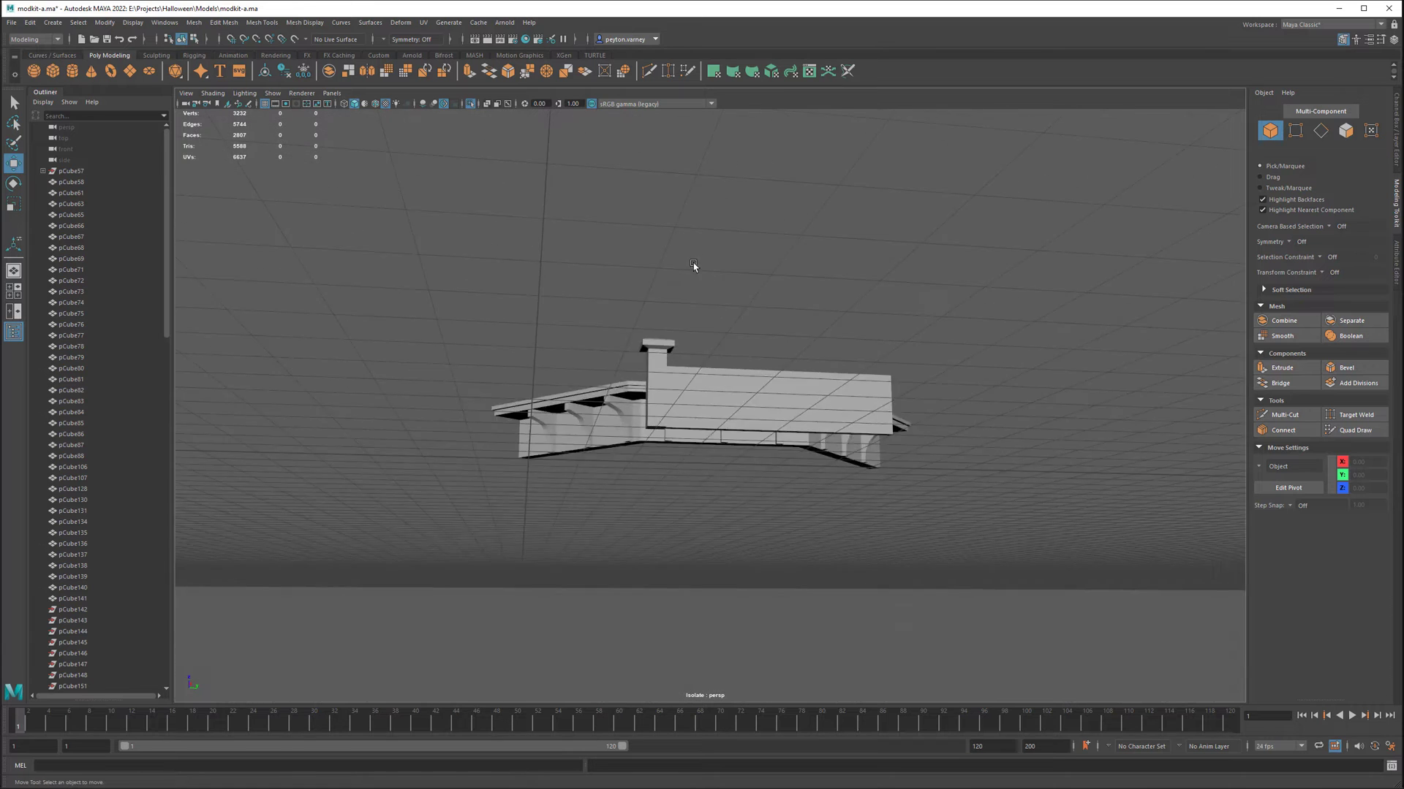
Step: Extrude the upper strip of the isolated railing block outward to form a protruding top rail
{"action": "left_click", "coordinate": [720, 304]}
{"action": "scroll", "coordinate": [857, 372], "scroll_direction": "up", "scroll_amount": 4}
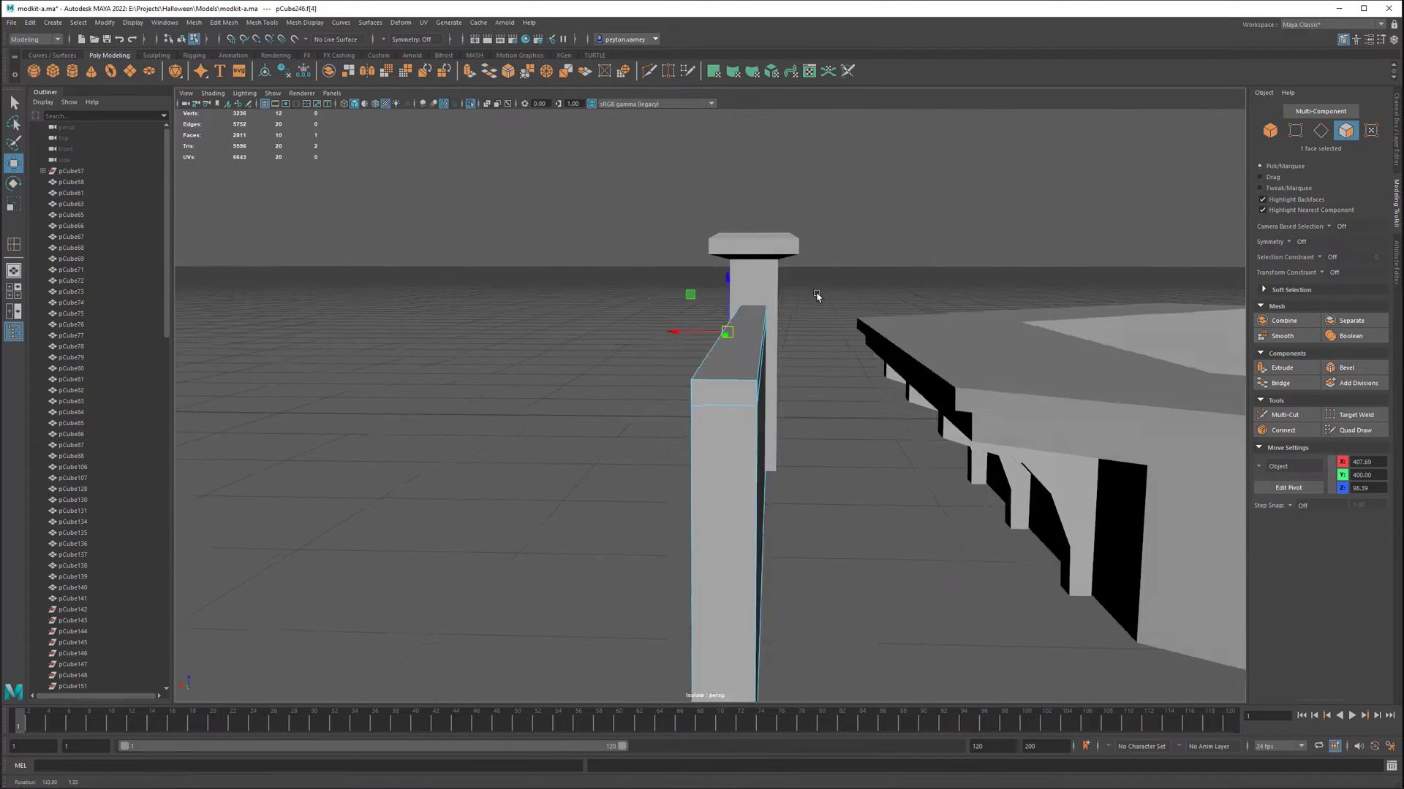
{"action": "key", "text": "ctrl+e"}
{"action": "key", "text": "F8"}
{"action": "left_click_drag", "start_coordinate": [724, 319], "coordinate": [358, 481], "text": "alt"}
{"action": "key", "text": "e"}
{"action": "key", "text": "F9"}
{"action": "key", "text": "w"}
{"action": "left_click_drag", "start_coordinate": [829, 451], "coordinate": [1268, 133], "text": "alt"}
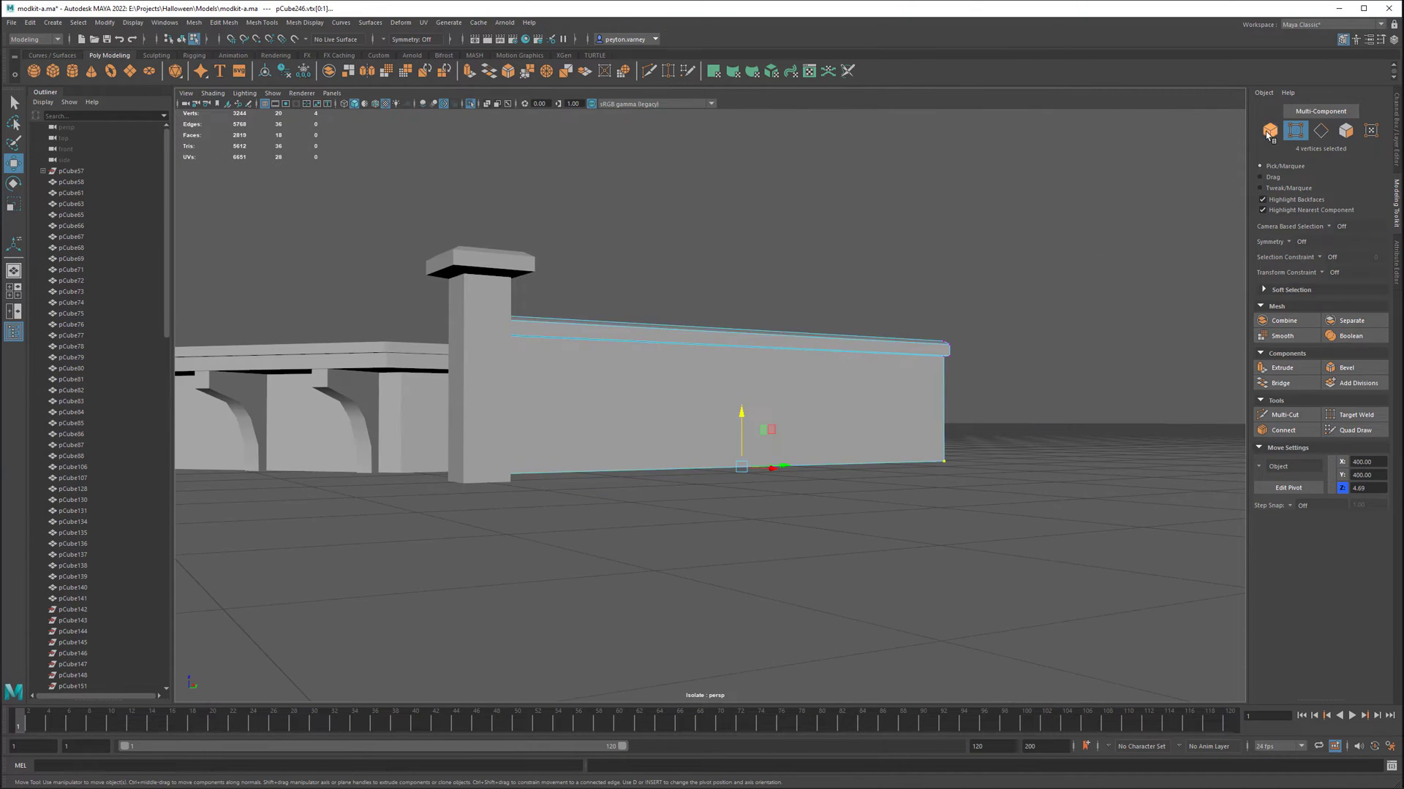
Step: Split off a low band along the railing block's base and extrude it outward as a bottom rail
{"action": "left_click", "coordinate": [943, 454]}
{"action": "key", "text": "w"}
{"action": "left_click_drag", "start_coordinate": [1015, 317], "coordinate": [1256, 170], "text": "alt"}
{"action": "key", "text": "F11"}
{"action": "left_click", "coordinate": [778, 467]}
{"action": "key", "text": "F8"}
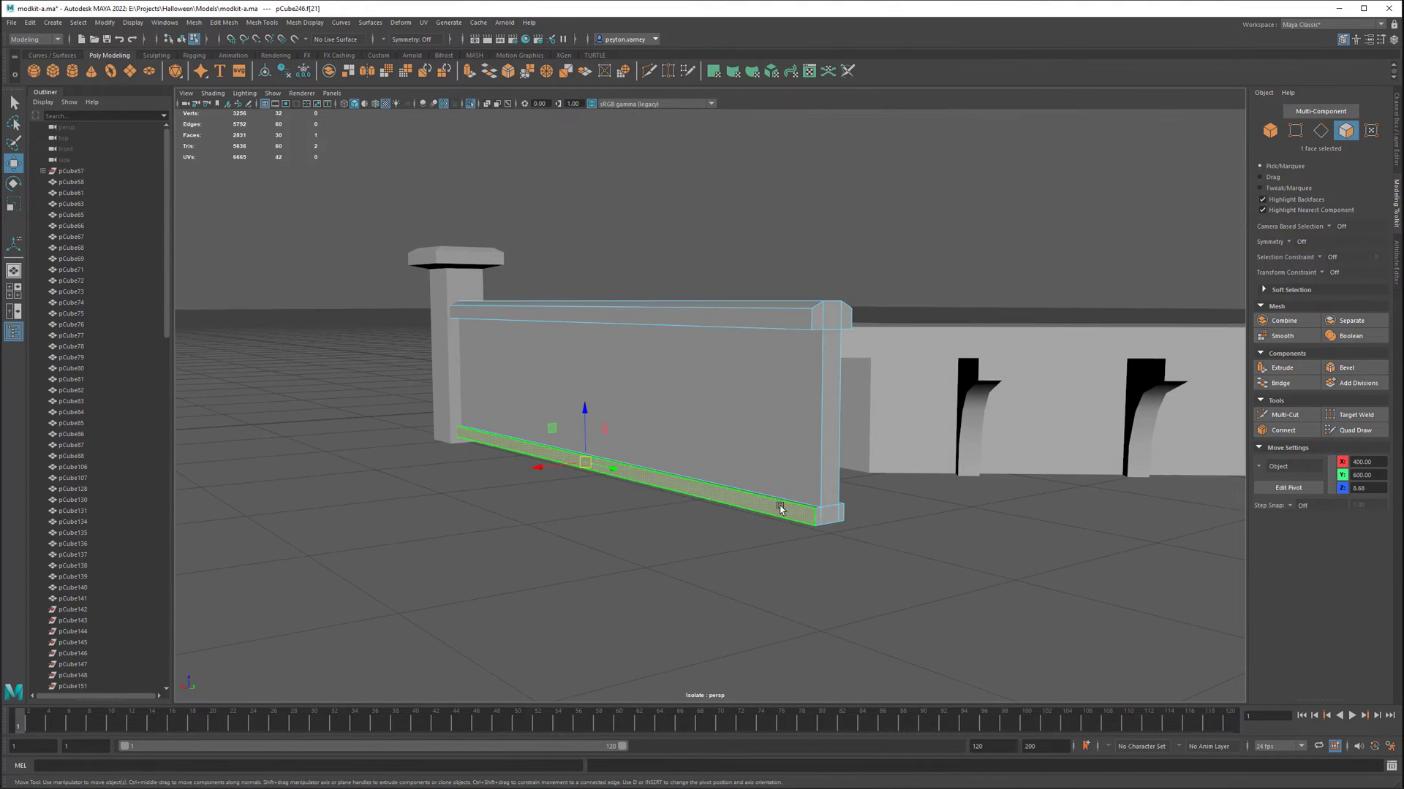
Step: Separate the bottom rail's faces from the railing block into their own object
{"action": "left_click_drag", "start_coordinate": [780, 508], "coordinate": [776, 512], "text": "alt"}
{"action": "right_click_drag", "start_coordinate": [776, 512], "coordinate": [769, 528], "text": "shift"}
{"action": "key", "text": "ctrl+1"}
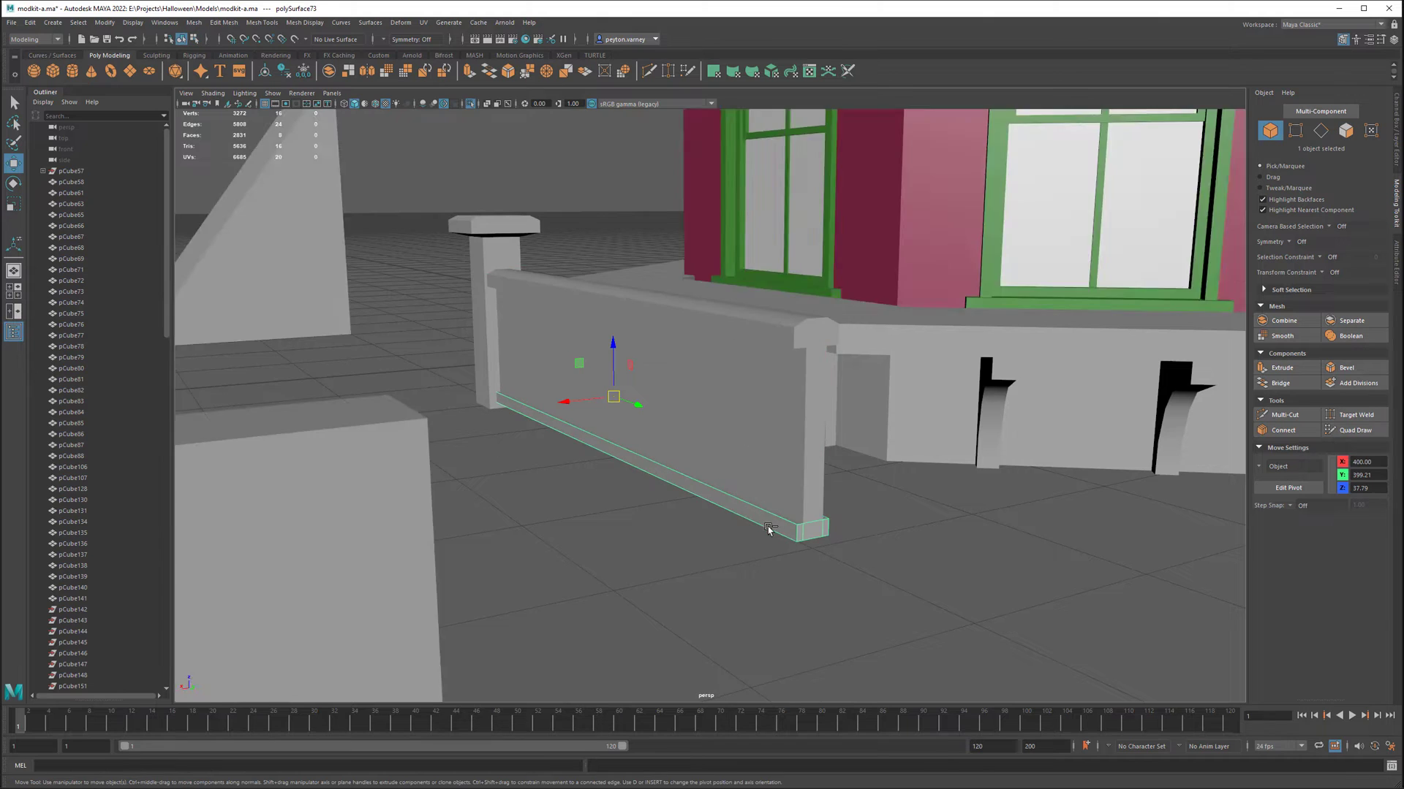
Step: Isolate the bottom rail, delete its surplus edges and close its open sides to make a clean box
{"action": "key", "text": "ctrl+1"}
{"action": "key", "text": "f"}
{"action": "key", "text": "Delete"}
{"action": "left_click_drag", "start_coordinate": [828, 390], "coordinate": [720, 418], "text": "alt"}
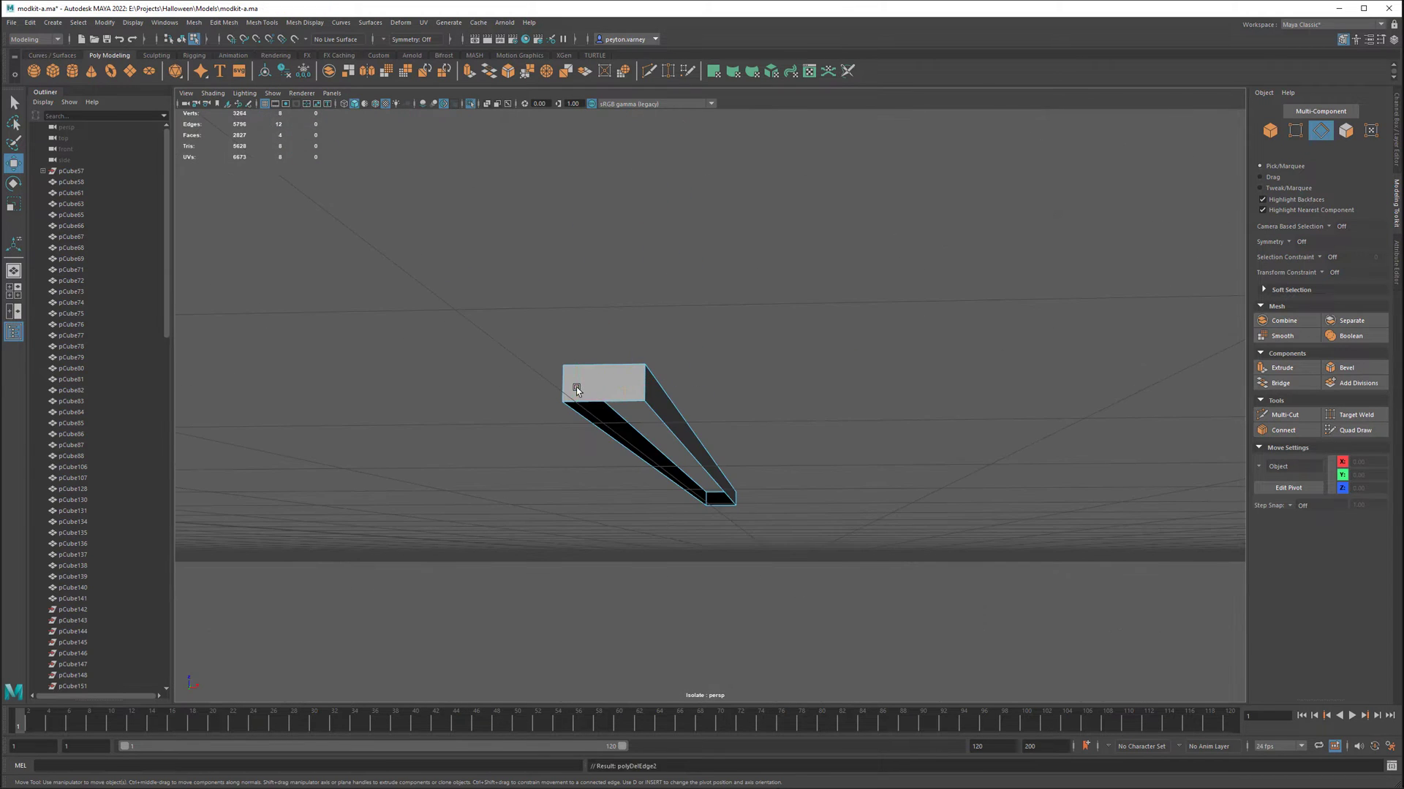
{"action": "left_click_drag", "start_coordinate": [577, 390], "coordinate": [723, 464], "text": "alt"}
{"action": "right_click_drag", "start_coordinate": [702, 468], "coordinate": [777, 479]}
{"action": "key", "text": "ctrl+1"}
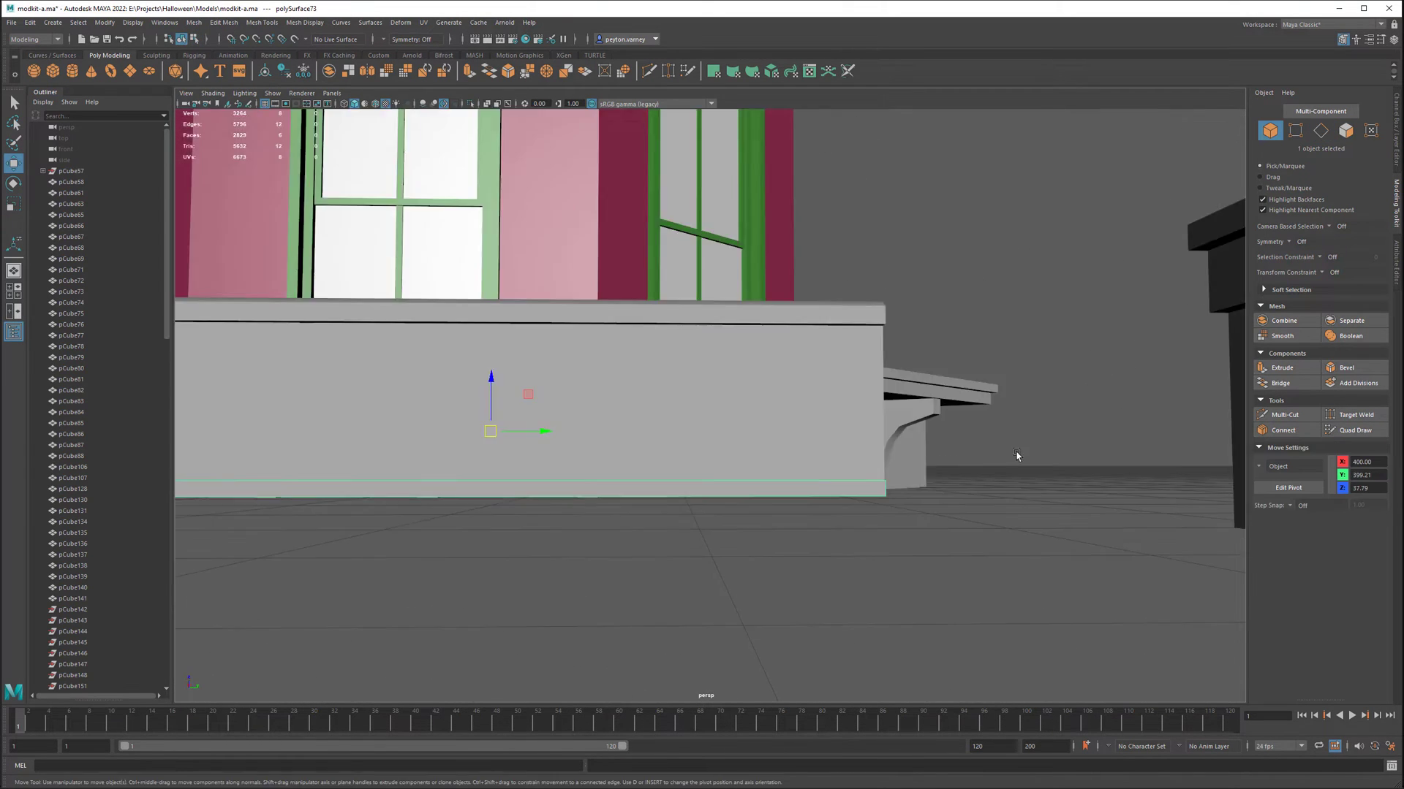
Step: Isolate the upper railing part and delete the leftover strips along the panel's base
{"action": "left_click_drag", "start_coordinate": [1016, 455], "coordinate": [792, 564], "text": "alt"}
{"action": "key", "text": "ctrl+1"}
{"action": "left_click", "coordinate": [744, 595]}
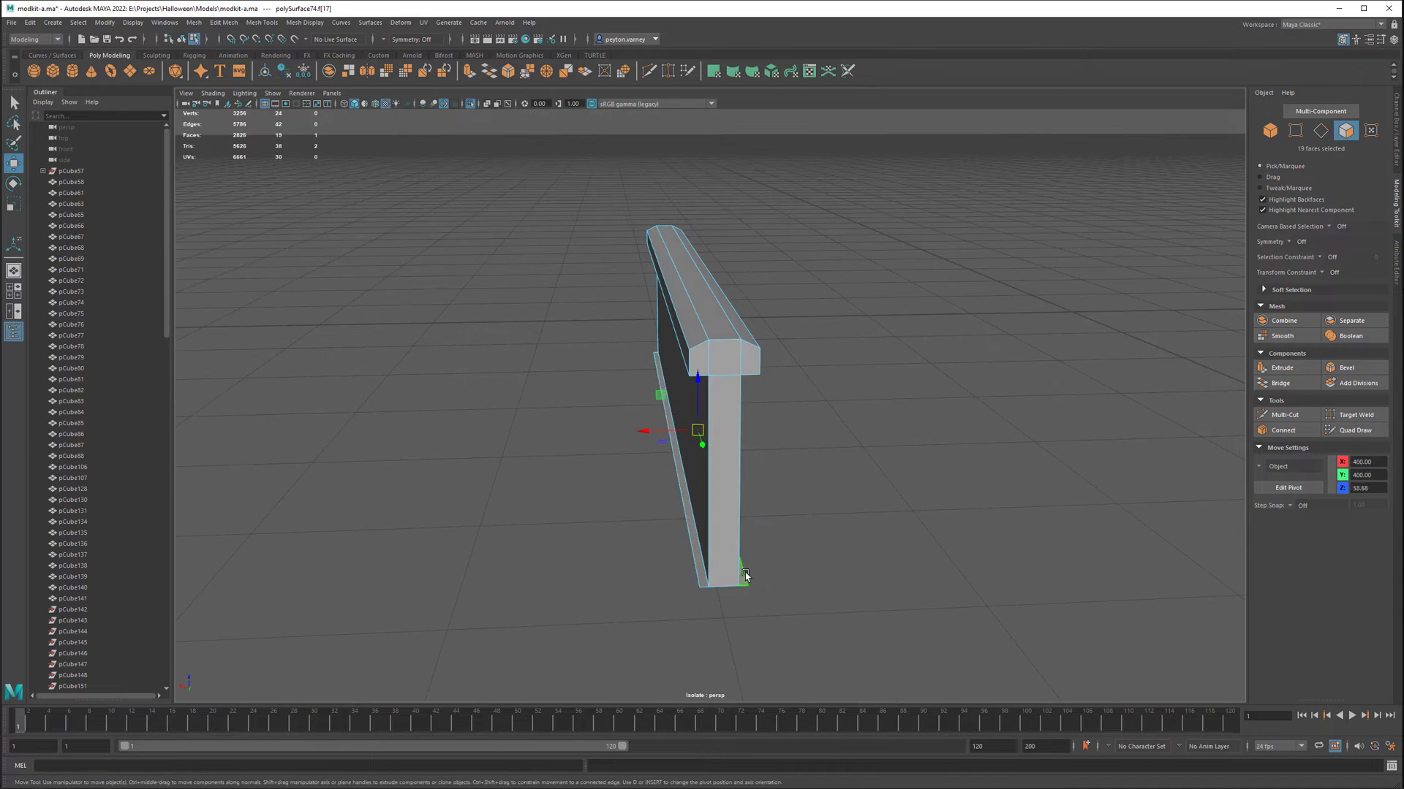
{"action": "left_click_drag", "start_coordinate": [701, 422], "coordinate": [642, 460], "text": "alt"}
{"action": "right_click_drag", "start_coordinate": [502, 470], "coordinate": [512, 439]}
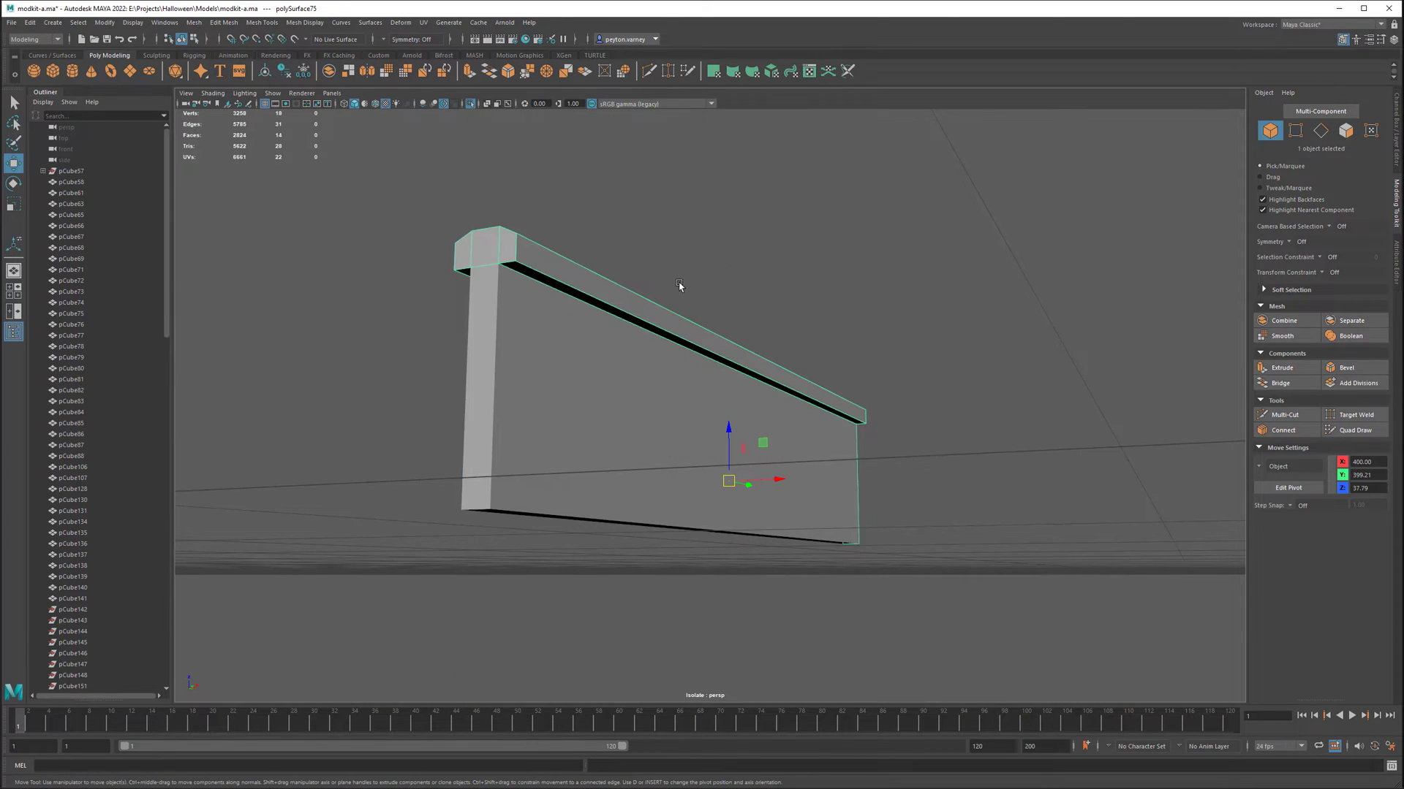
Step: Split the middle panel from the top rail and remove it, leaving the space between the rails open
{"action": "double_click", "coordinate": [534, 281]}
{"action": "left_click_drag", "start_coordinate": [683, 288], "coordinate": [1044, 225], "text": "alt"}
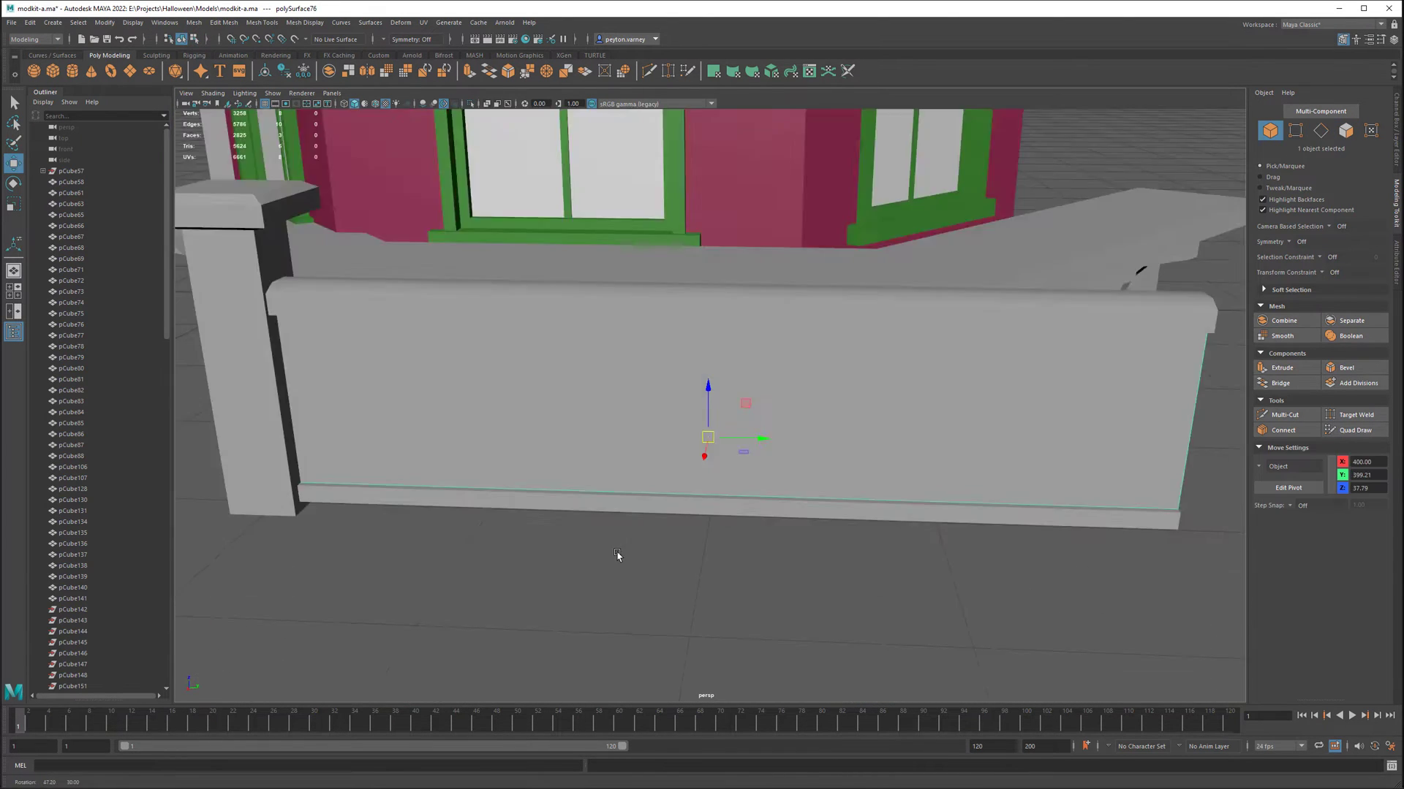
{"action": "key", "text": "ctrl+z"}
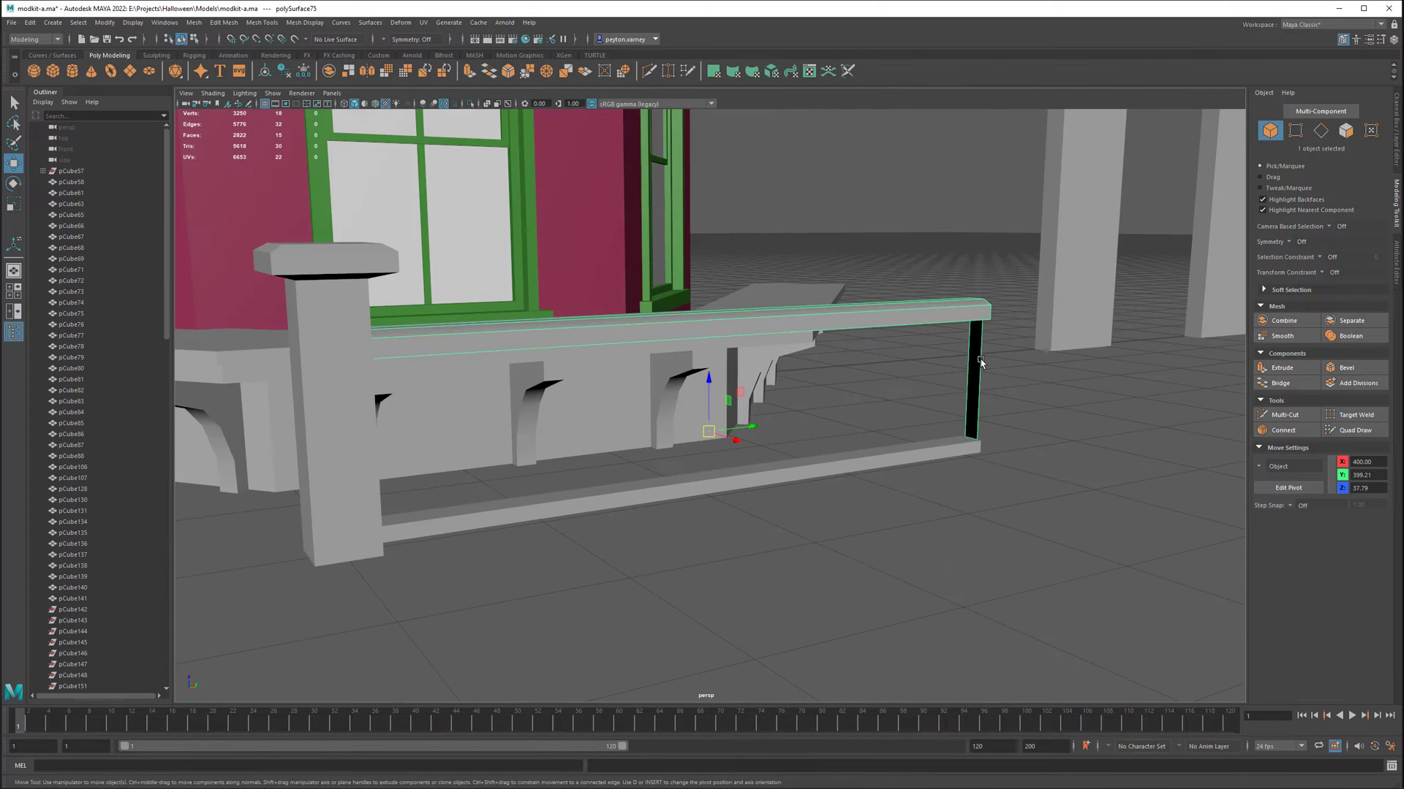
{"action": "left_click_drag", "start_coordinate": [1152, 270], "coordinate": [816, 551], "text": "alt"}
Step: Fit a thin vertical box between the rails as a baluster and insert vertical and horizontal edge loops in it
{"action": "key", "text": "ctrl+d"}
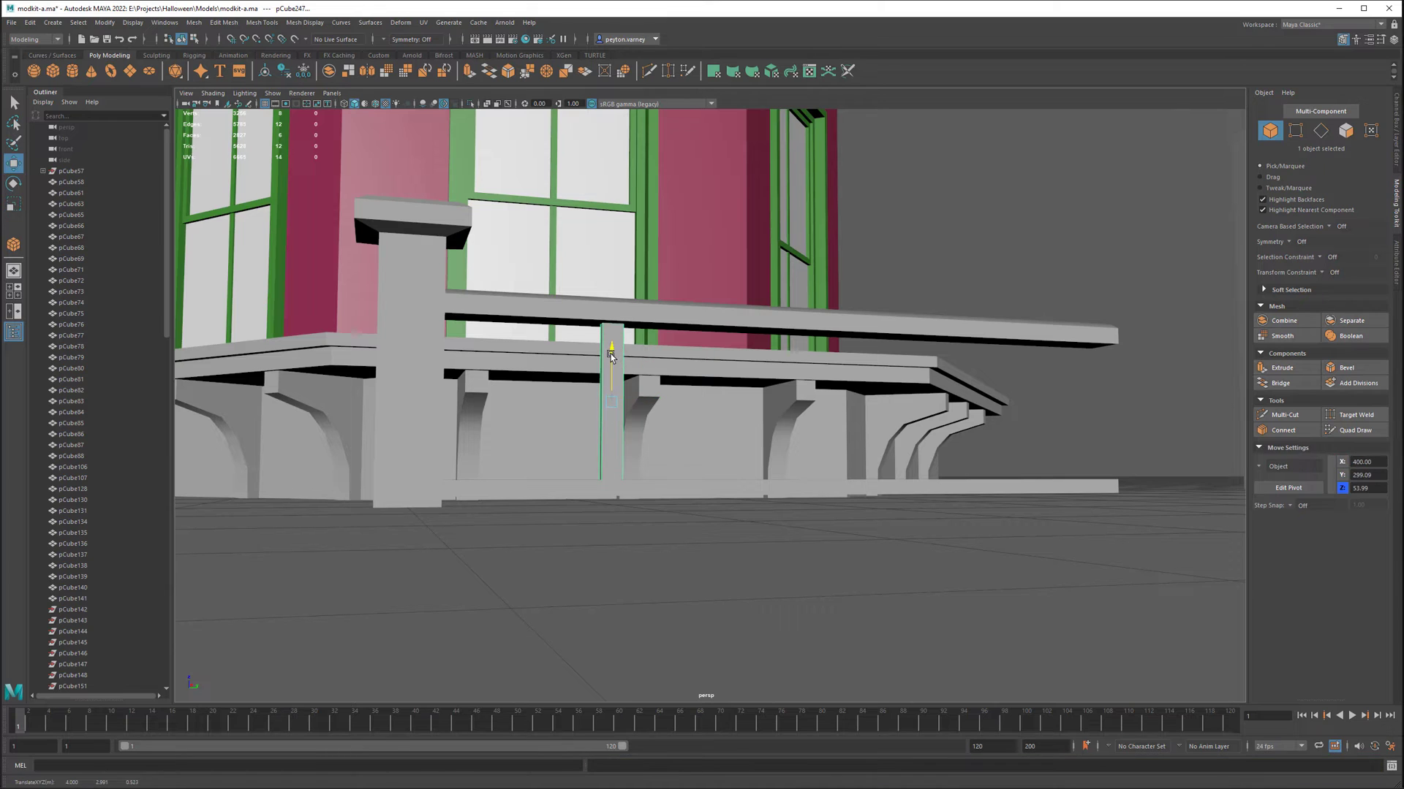
{"action": "key", "text": "w"}
{"action": "left_click_drag", "start_coordinate": [660, 374], "coordinate": [723, 322], "text": "alt"}
{"action": "scroll", "coordinate": [811, 436], "scroll_direction": "up", "scroll_amount": 5}
{"action": "key", "text": "w"}
{"action": "key", "text": "F8"}
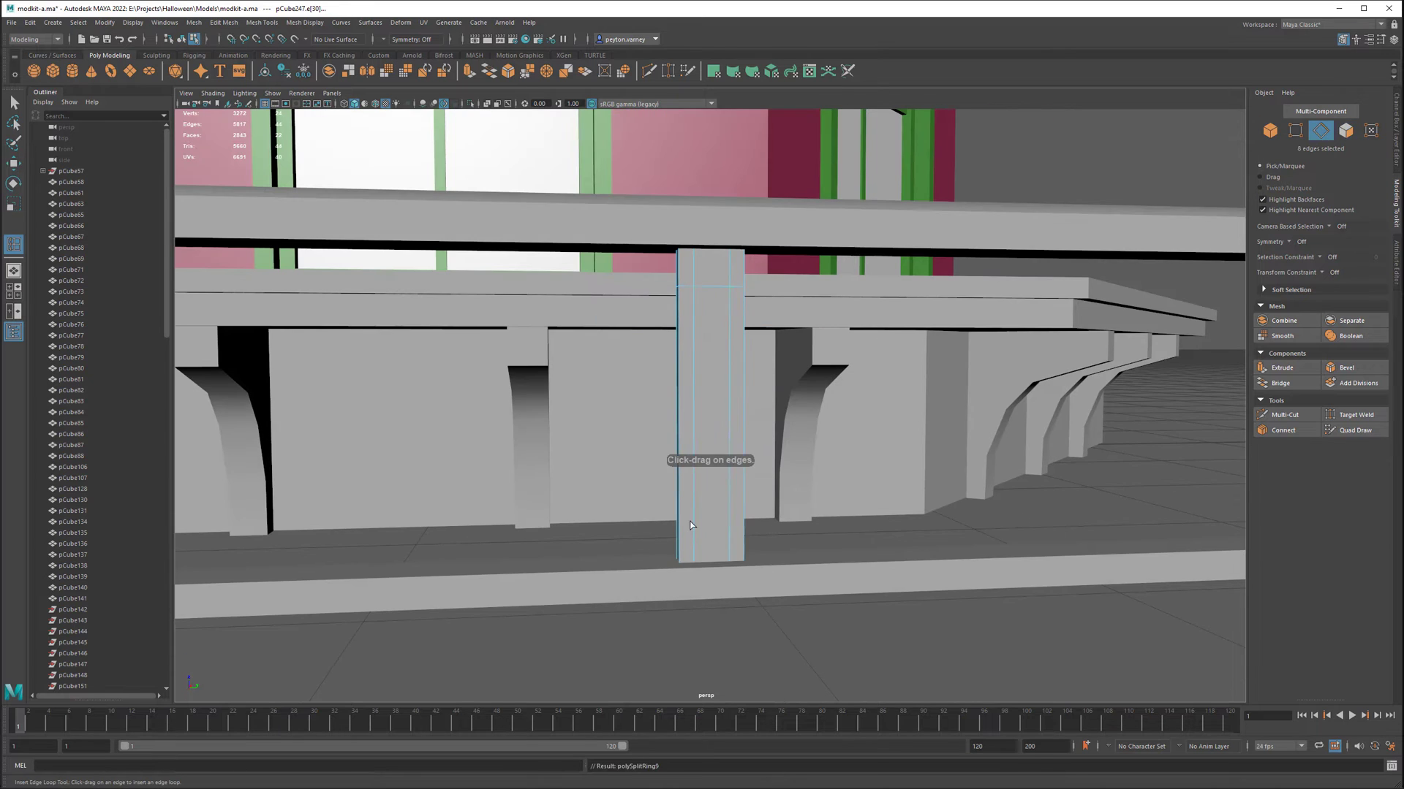
Step: Narrow the baluster's inner vertices near its base and arch the upper ones to outline a teardrop shape
{"action": "key", "text": "4"}
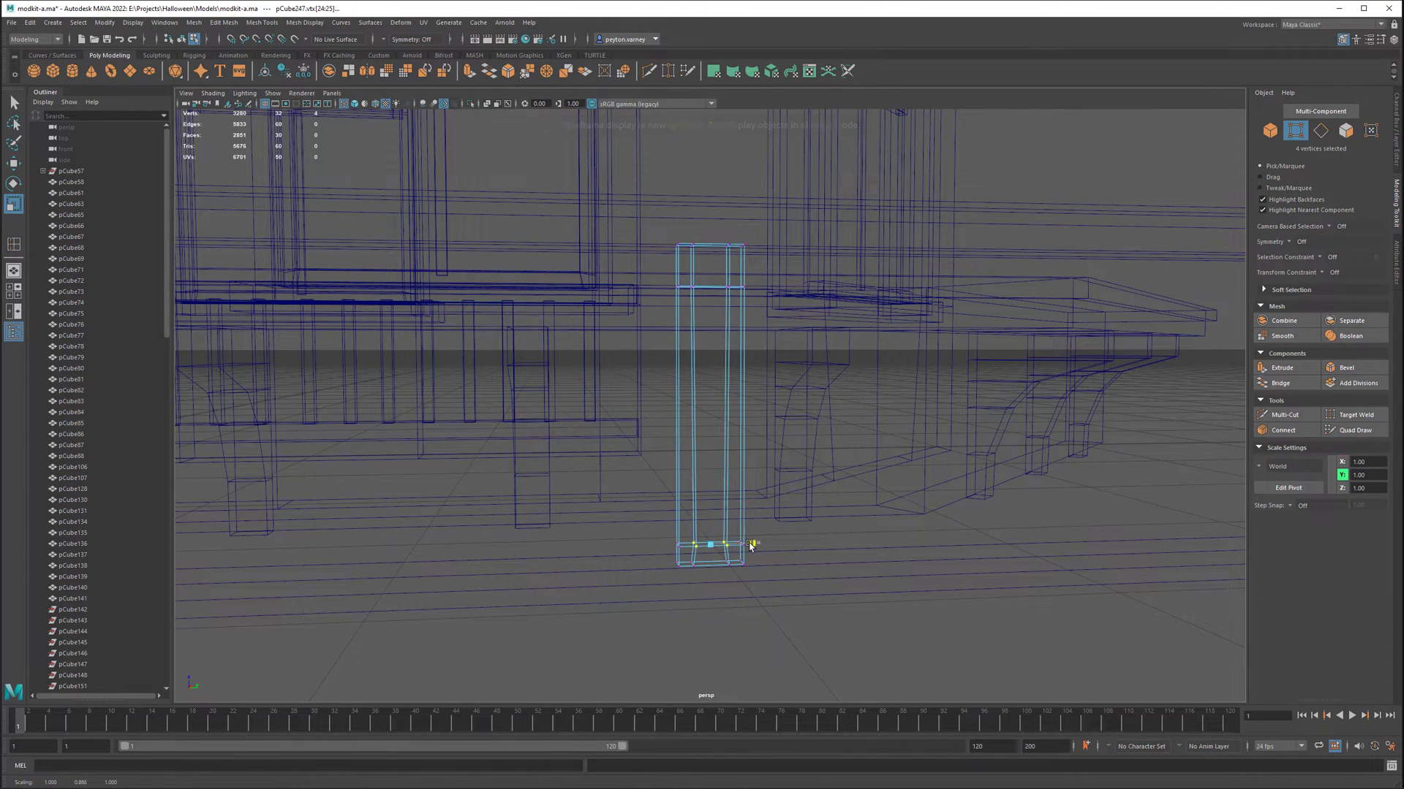
{"action": "right_click_drag", "start_coordinate": [715, 266], "coordinate": [720, 329], "text": "shift"}
{"action": "key", "text": "w"}
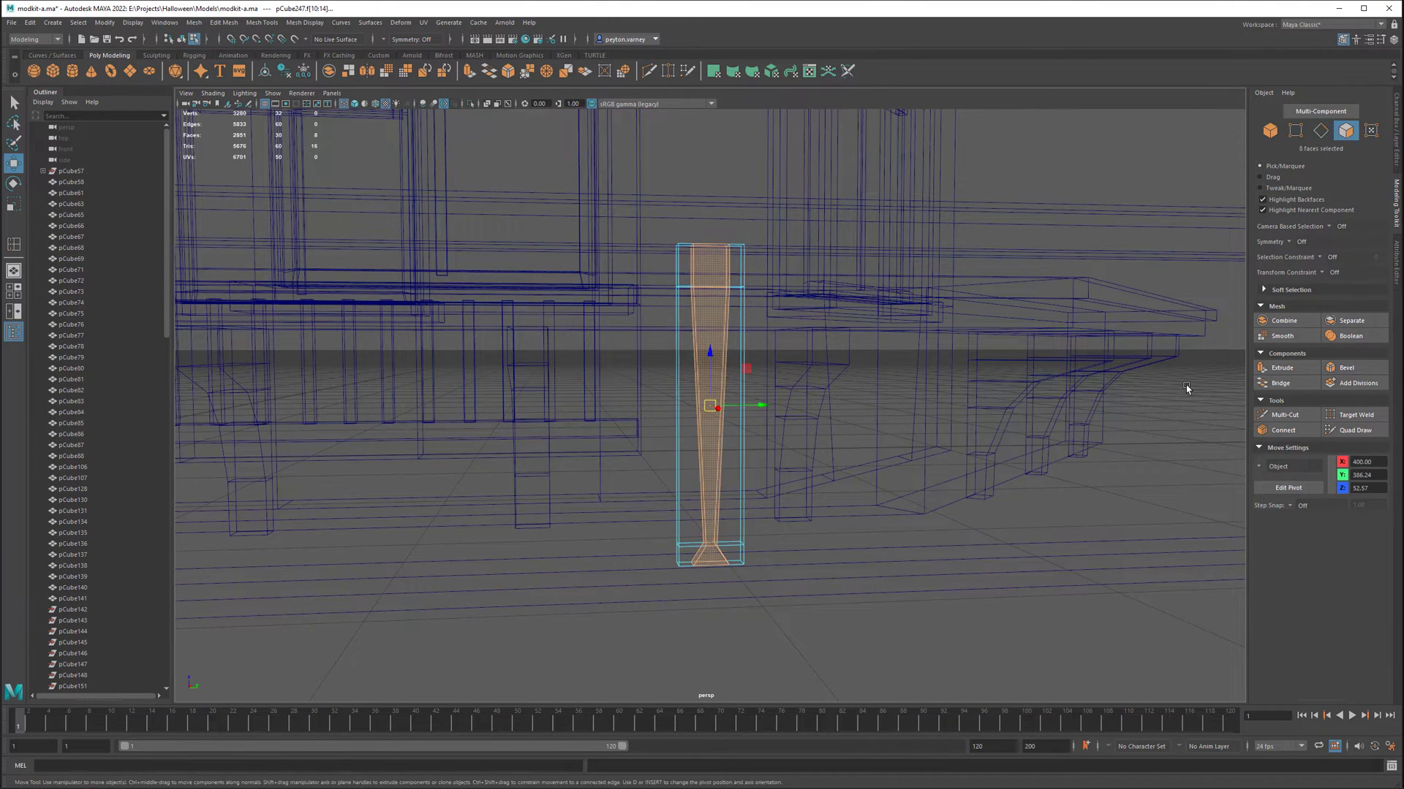
{"action": "left_click_drag", "start_coordinate": [713, 253], "coordinate": [677, 312], "text": "alt"}
{"action": "key", "text": "F8"}
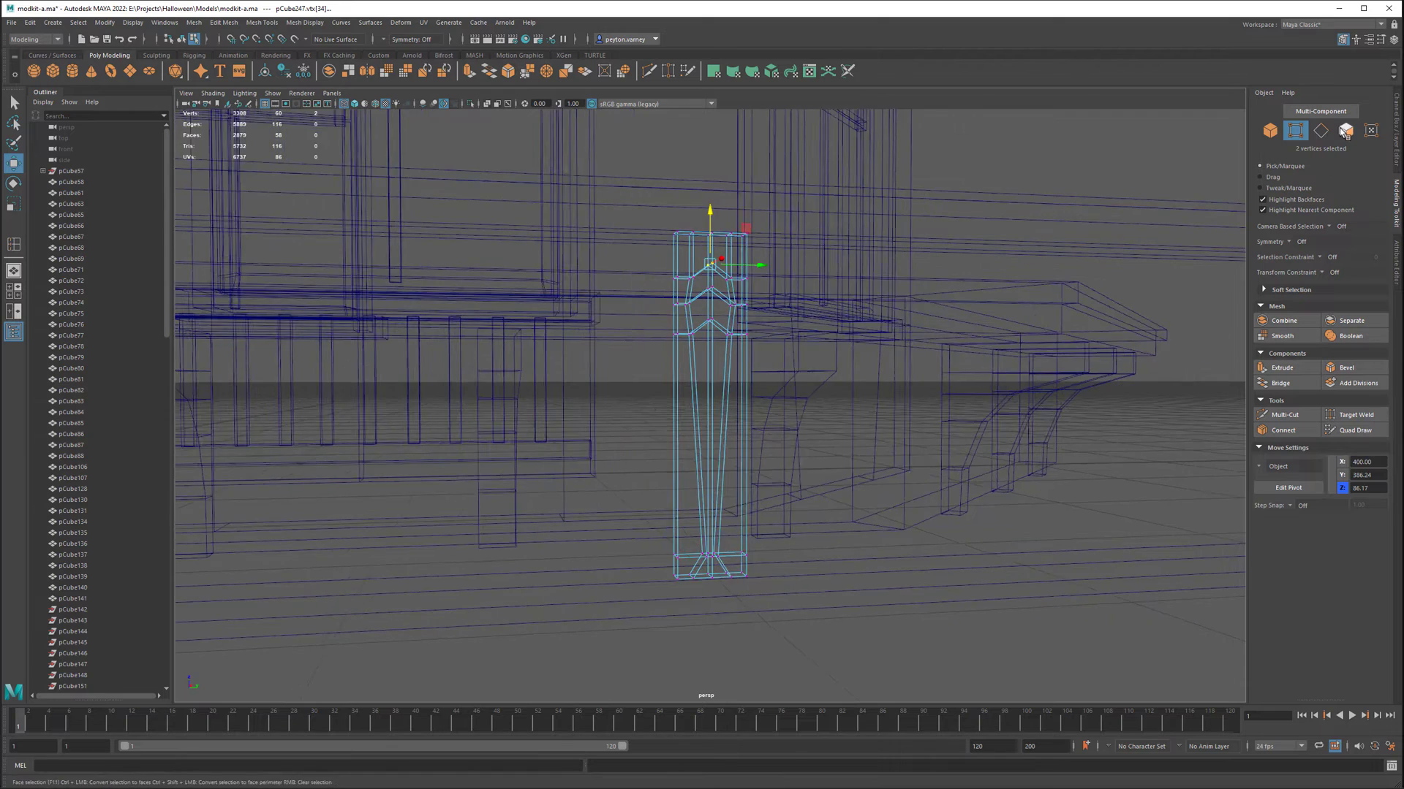
Step: Cut the teardrop outline through the baluster as an opening with closed inner walls
{"action": "key", "text": "F10"}
{"action": "key", "text": "5"}
{"action": "right_click_drag", "start_coordinate": [760, 293], "coordinate": [761, 272]}
{"action": "left_click_drag", "start_coordinate": [760, 272], "coordinate": [1042, 209], "text": "alt"}
{"action": "key", "text": "w"}
{"action": "left_click_drag", "start_coordinate": [1130, 269], "coordinate": [730, 313], "text": "alt"}
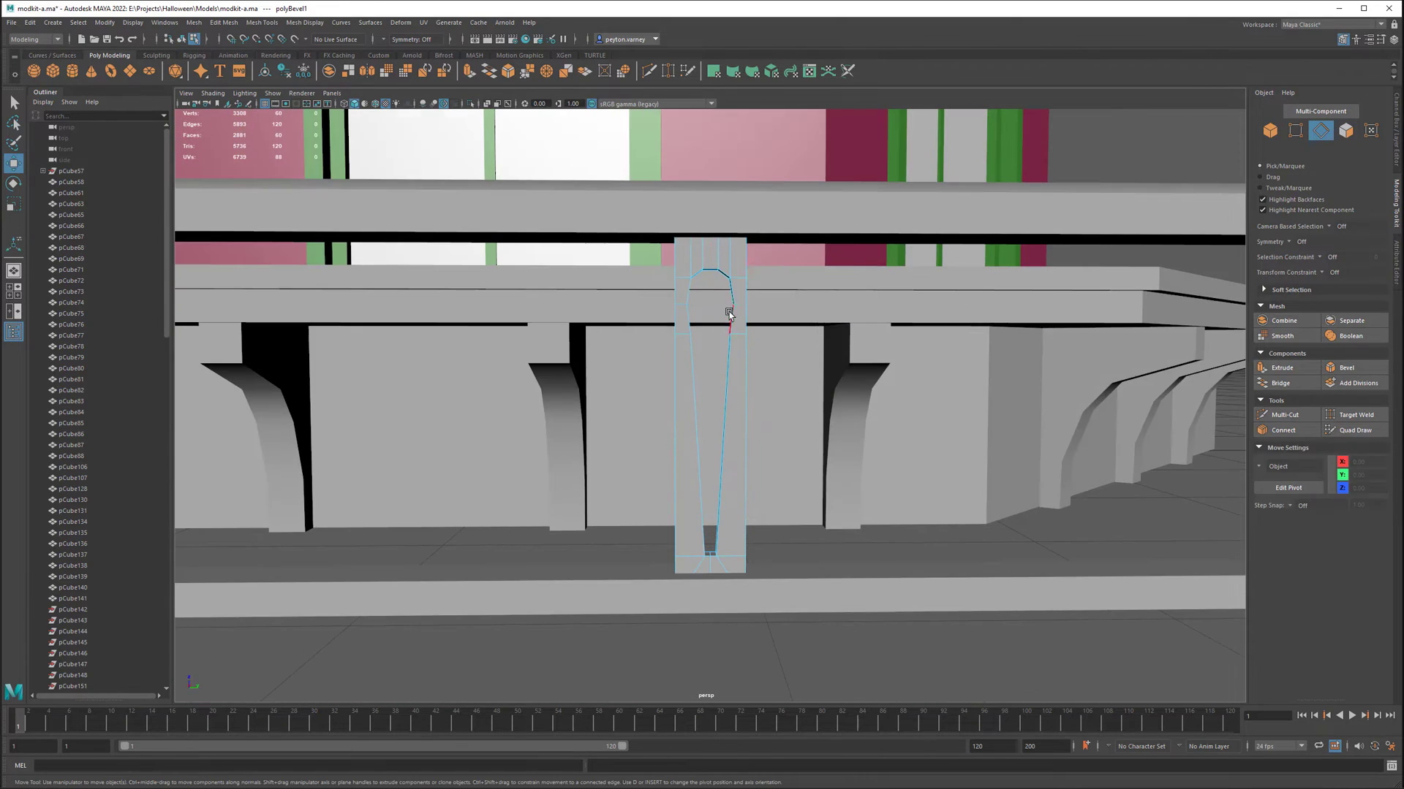
Step: Bevel the teardrop opening's edges at its rounded top and narrow bottom tip
{"action": "key", "text": "w"}
{"action": "left_click_drag", "start_coordinate": [994, 288], "coordinate": [775, 380], "text": "alt"}
{"action": "key", "text": "w"}
{"action": "left_click", "coordinate": [721, 267]}
{"action": "left_click", "coordinate": [711, 554]}
{"action": "left_click", "coordinate": [1270, 131]}
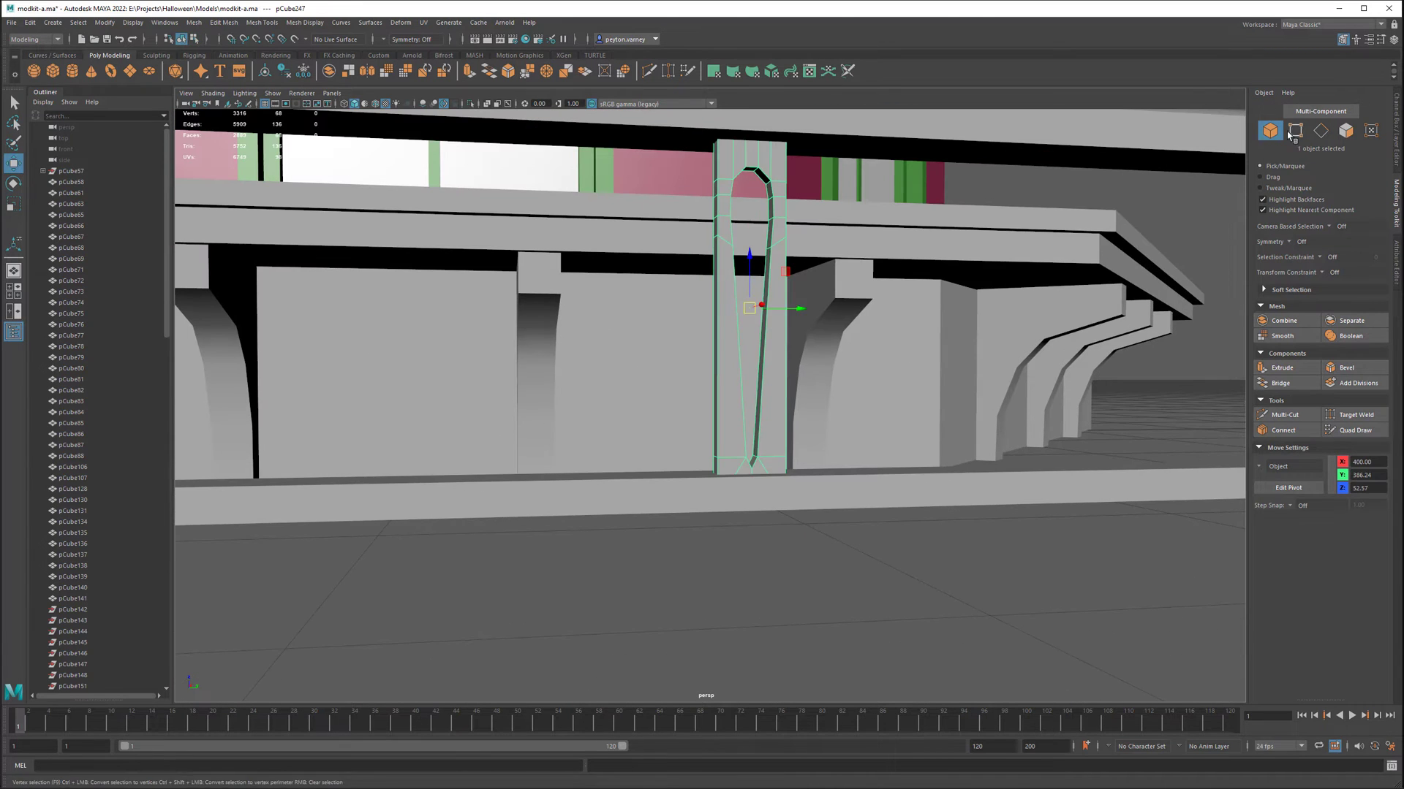
Step: Delete the baluster's hidden outer faces and set an upside-down duplicate beside it
{"action": "key", "text": "f"}
{"action": "key", "text": "ctrl+1"}
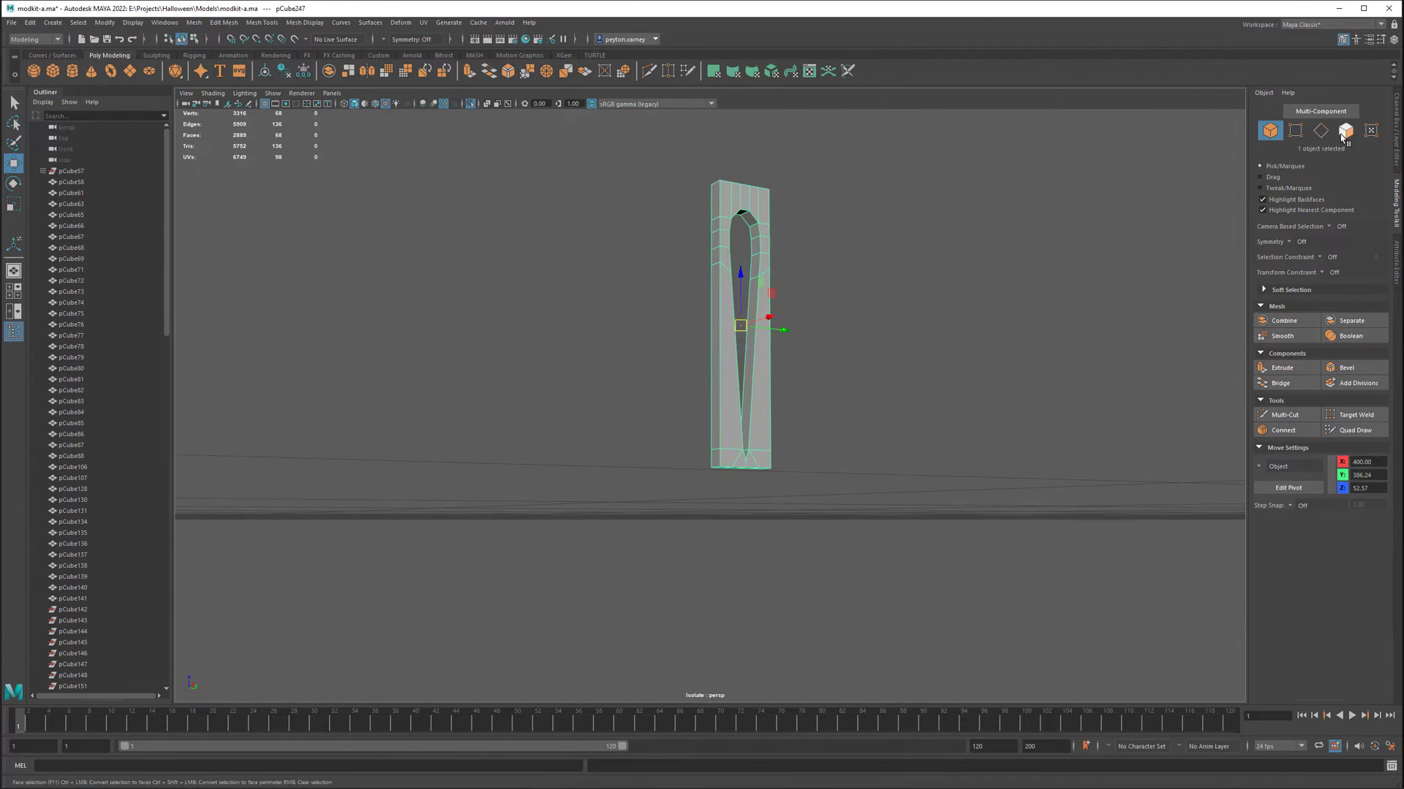
{"action": "key", "text": "ctrl+F11"}
{"action": "key", "text": "ctrl+1"}
{"action": "key", "text": "ctrl+z"}
{"action": "key", "text": "ctrl+z"}
{"action": "key", "text": "ctrl+z"}
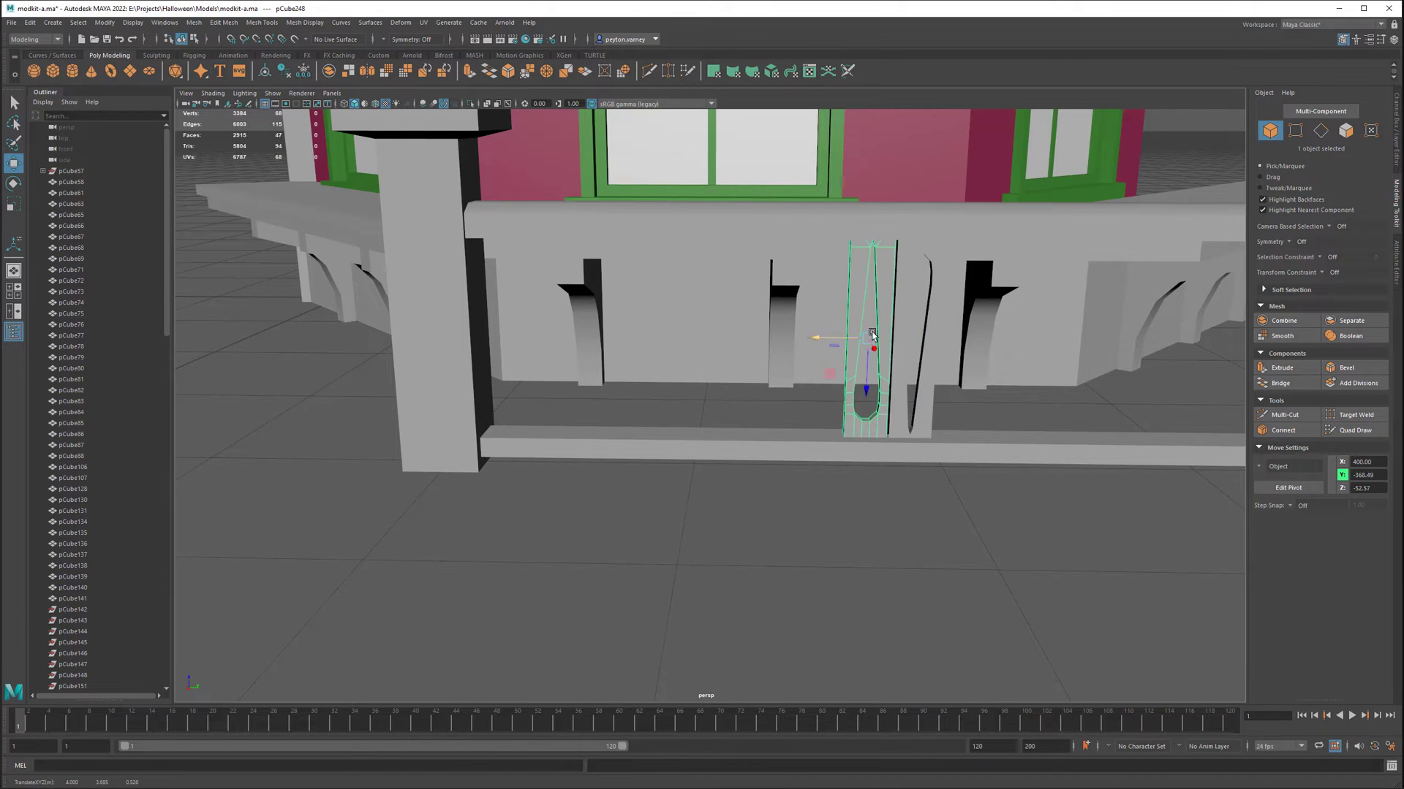
Step: Combine the two balusters into one pair, snap it against the railing post and duplicate it alongside
{"action": "key", "text": "d"}
{"action": "left_click_drag", "start_coordinate": [872, 335], "coordinate": [943, 301], "text": "alt"}
{"action": "key", "text": "ctrl+d"}
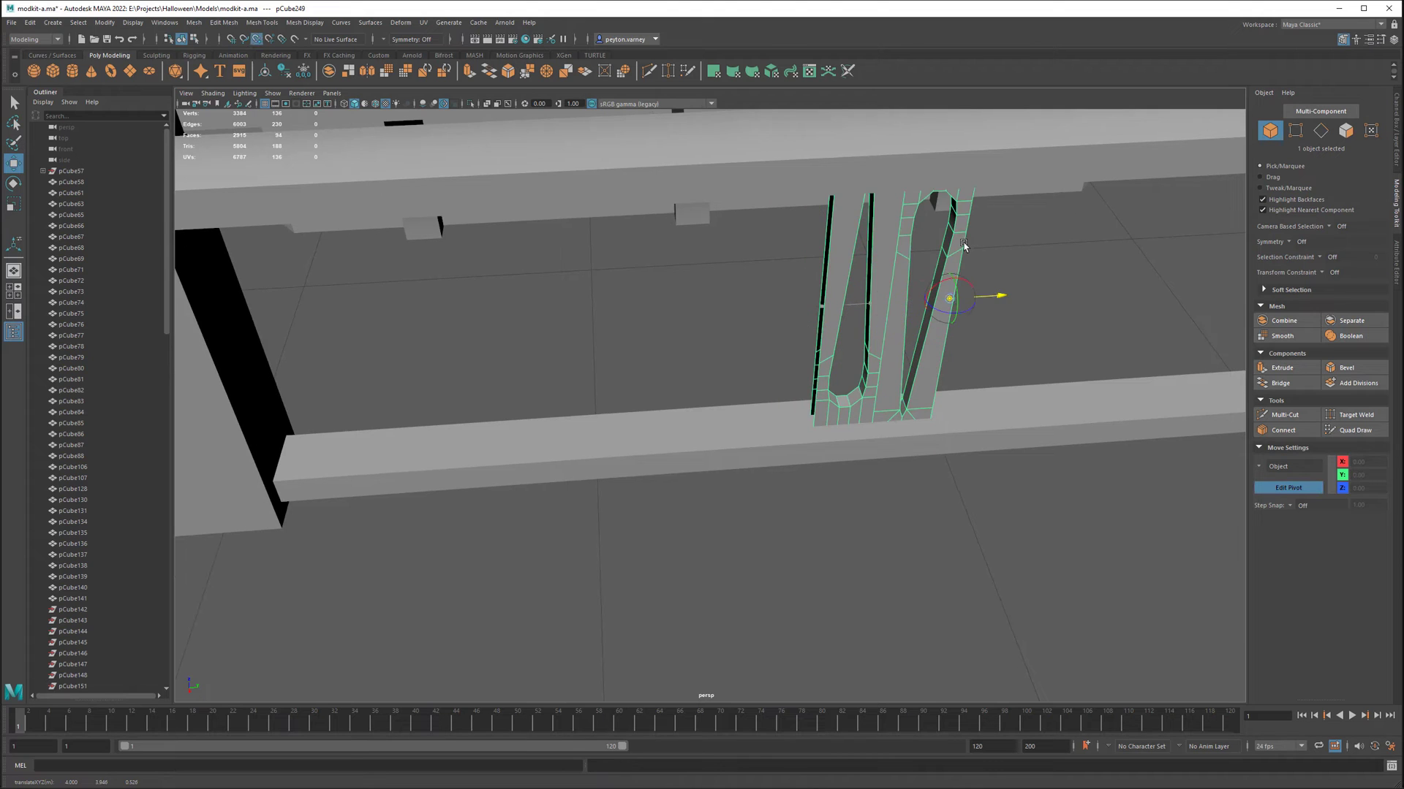
{"action": "middle_click_drag", "start_coordinate": [963, 246], "coordinate": [423, 335]}
{"action": "key", "text": "ctrl+d"}
{"action": "left_click_drag", "start_coordinate": [423, 335], "coordinate": [565, 326]}
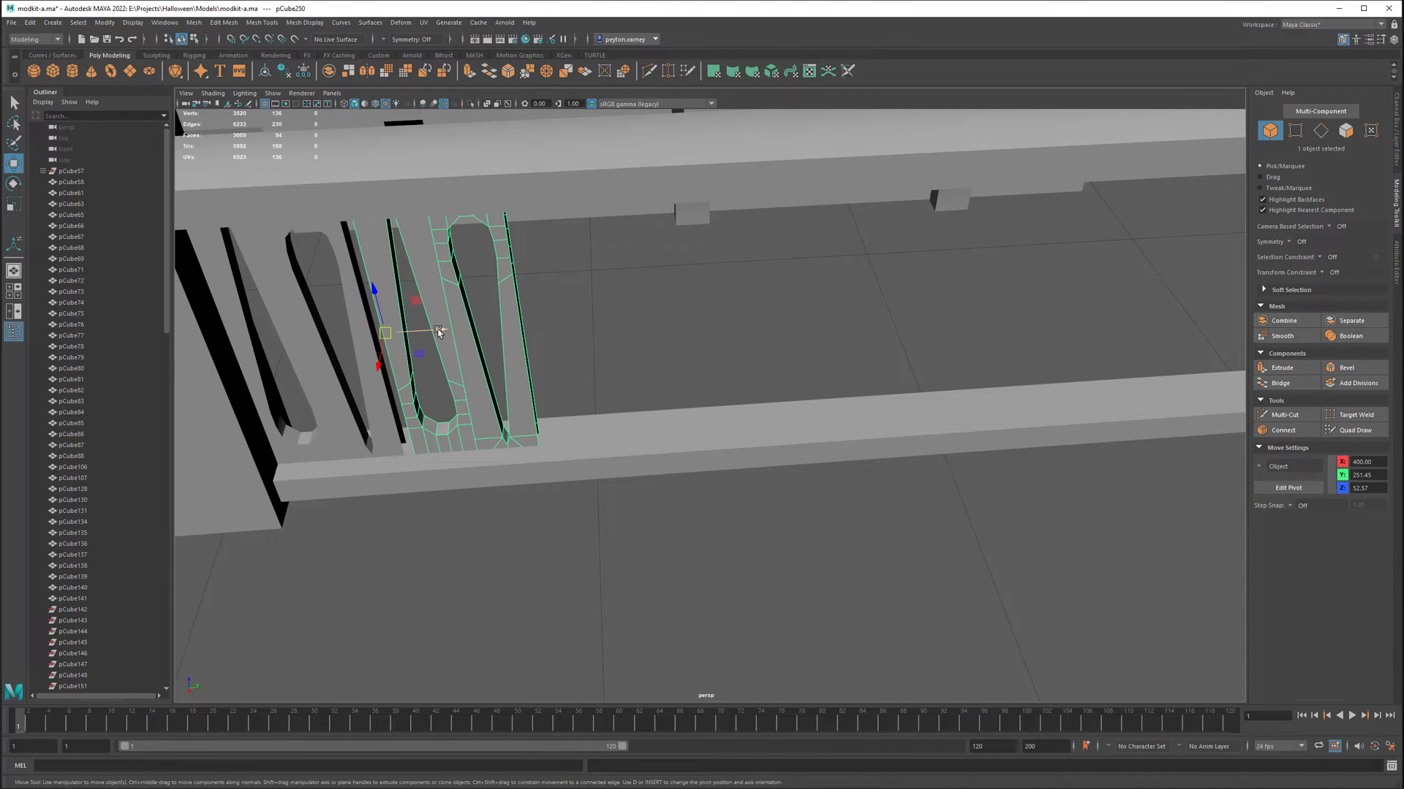
Step: Repeat the baluster pair at even spacing along the railing until the rails' open end
{"action": "key", "text": "ctrl+d"}
{"action": "left_click_drag", "start_coordinate": [439, 332], "coordinate": [769, 342]}
{"action": "key", "text": "shift+d"}
{"action": "key", "text": "shift+d"}
{"action": "key", "text": "shift+d"}
{"action": "key", "text": "shift+d"}
{"action": "key", "text": "shift+d"}
{"action": "key", "text": "shift+d"}
{"action": "key", "text": "shift+d"}
{"action": "key", "text": "shift+d"}
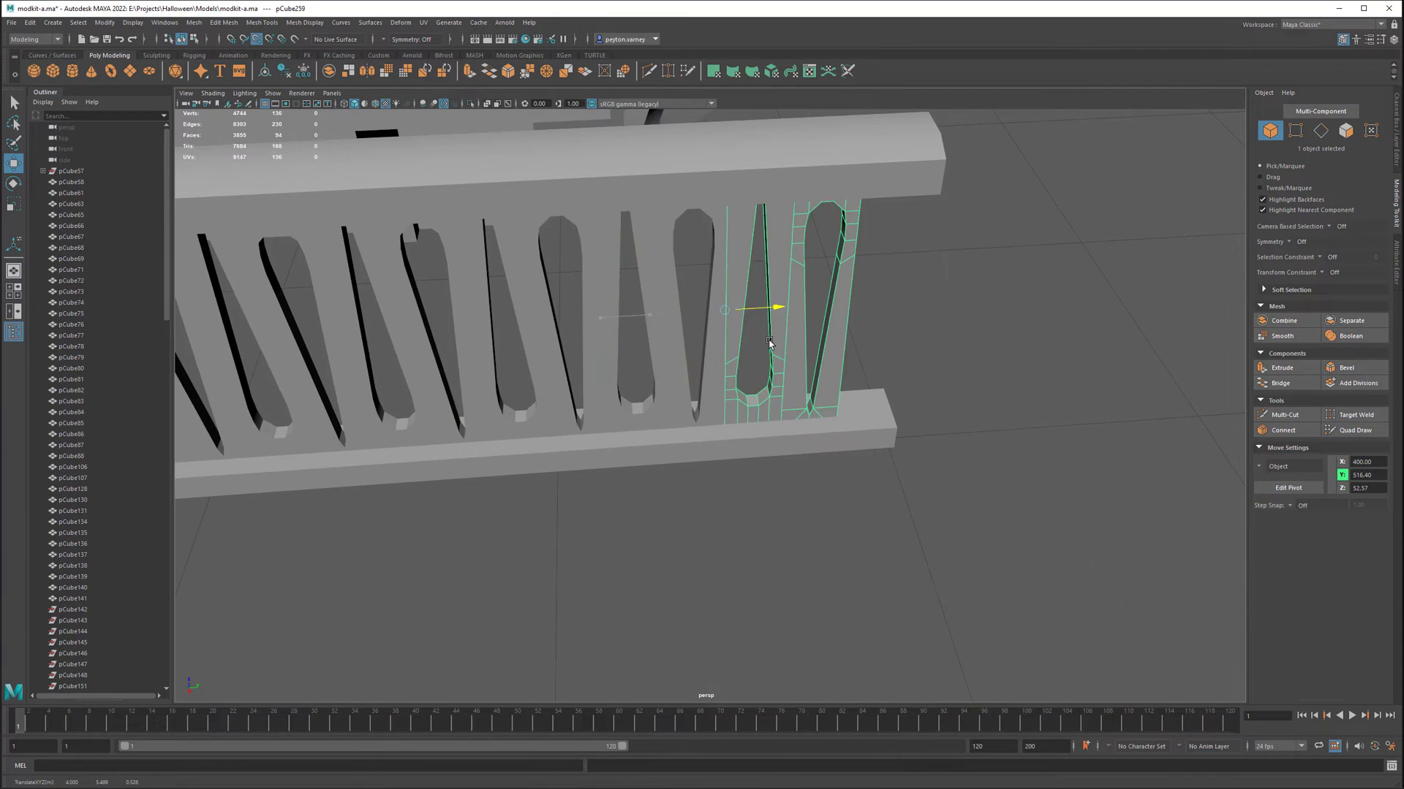
Step: Fill the remaining gap at the railing's open end with one single baluster by deleting half of a pair
{"action": "key", "text": "F11"}
{"action": "right_click_drag", "start_coordinate": [769, 342], "coordinate": [906, 336], "text": "alt"}
{"action": "left_click_drag", "start_coordinate": [907, 336], "coordinate": [862, 297], "text": "alt"}
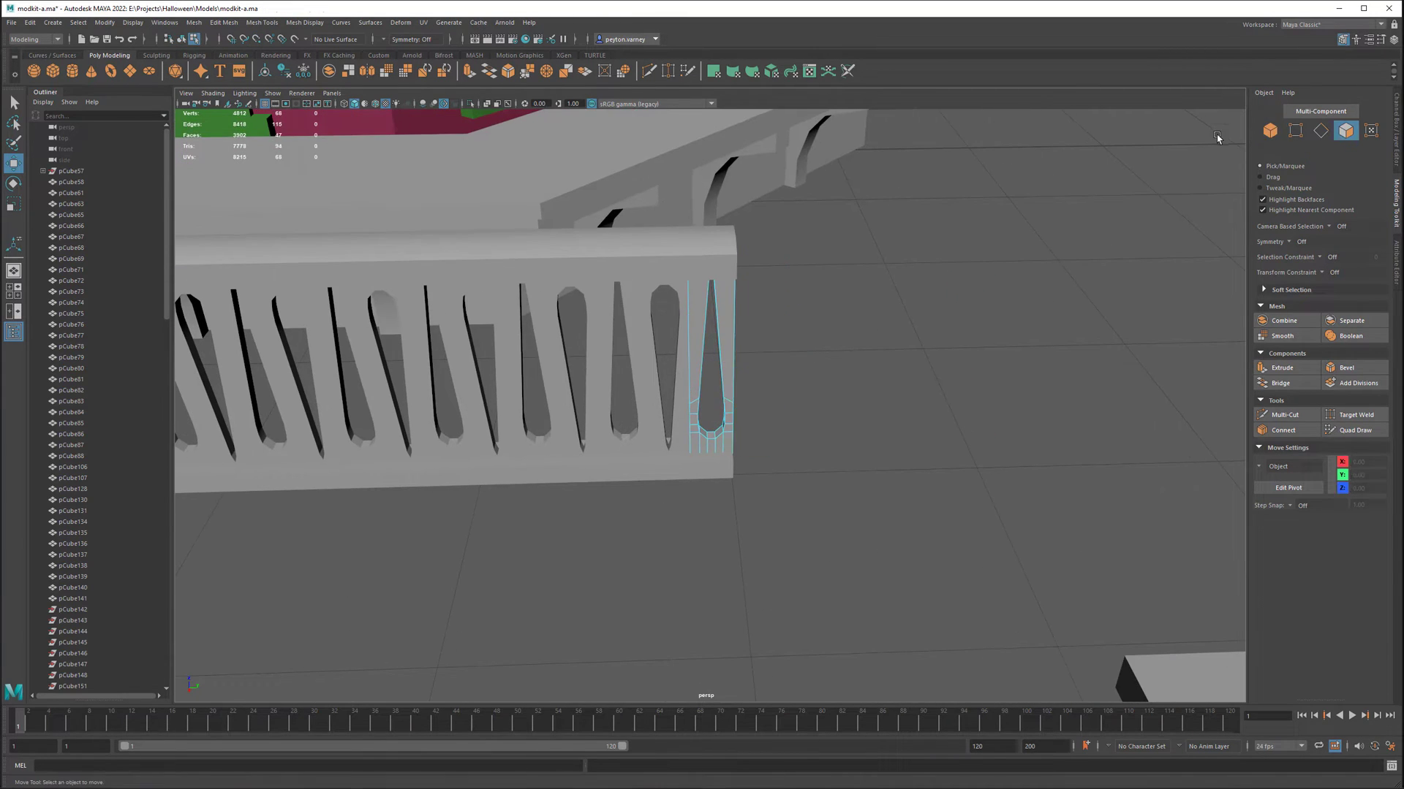
{"action": "key", "text": "F8"}
Step: Combine all post, rail and baluster parts into one railing object and place a duplicate at the origin
{"action": "left_click_drag", "start_coordinate": [1217, 138], "coordinate": [489, 448], "text": "alt"}
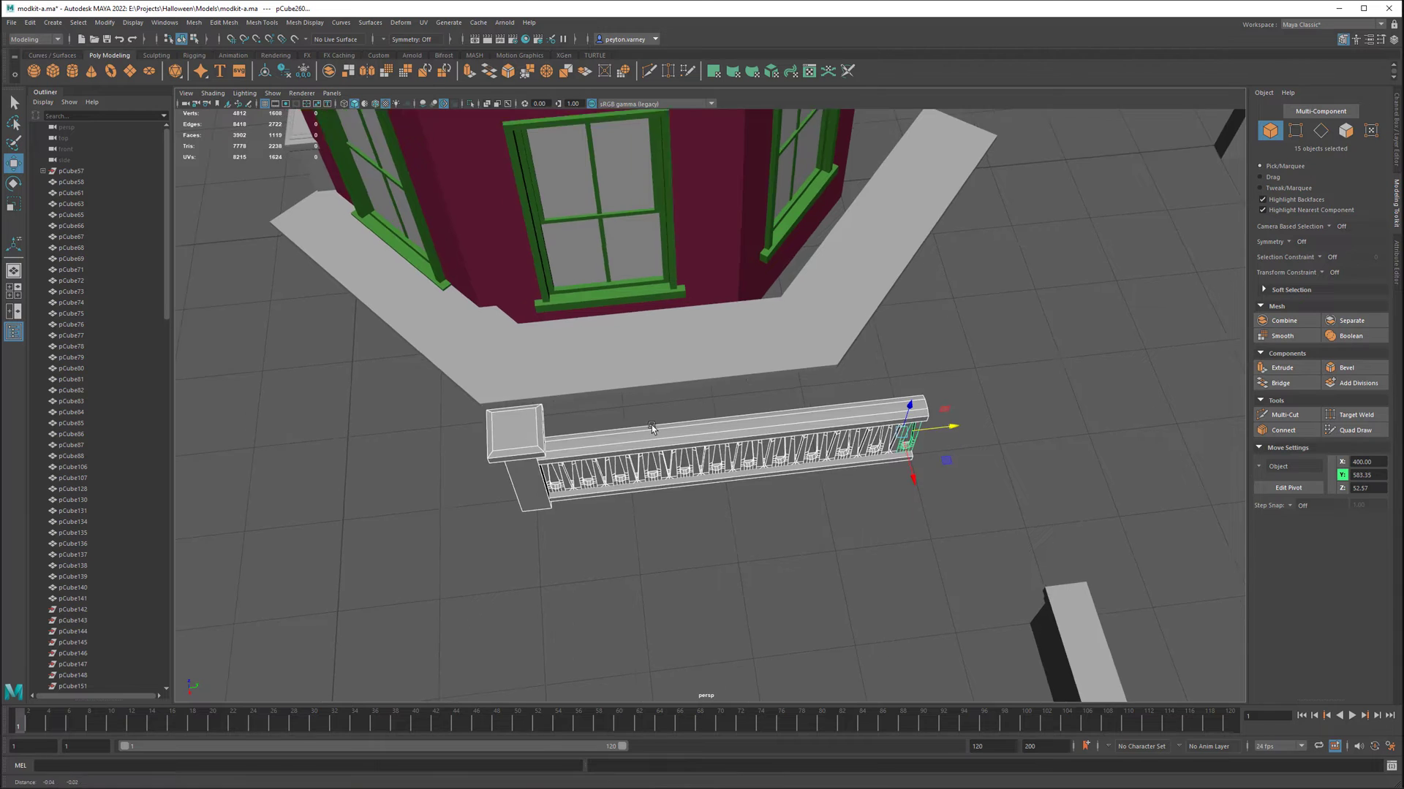
{"action": "right_click_drag", "start_coordinate": [652, 428], "coordinate": [687, 441], "text": "shift"}
{"action": "left_click_drag", "start_coordinate": [687, 442], "coordinate": [439, 307], "text": "alt"}
Step: Export the selected railing as an OBJ file named roof-railing-a in the Halloween Models folder
{"action": "left_click", "coordinate": [12, 22]}
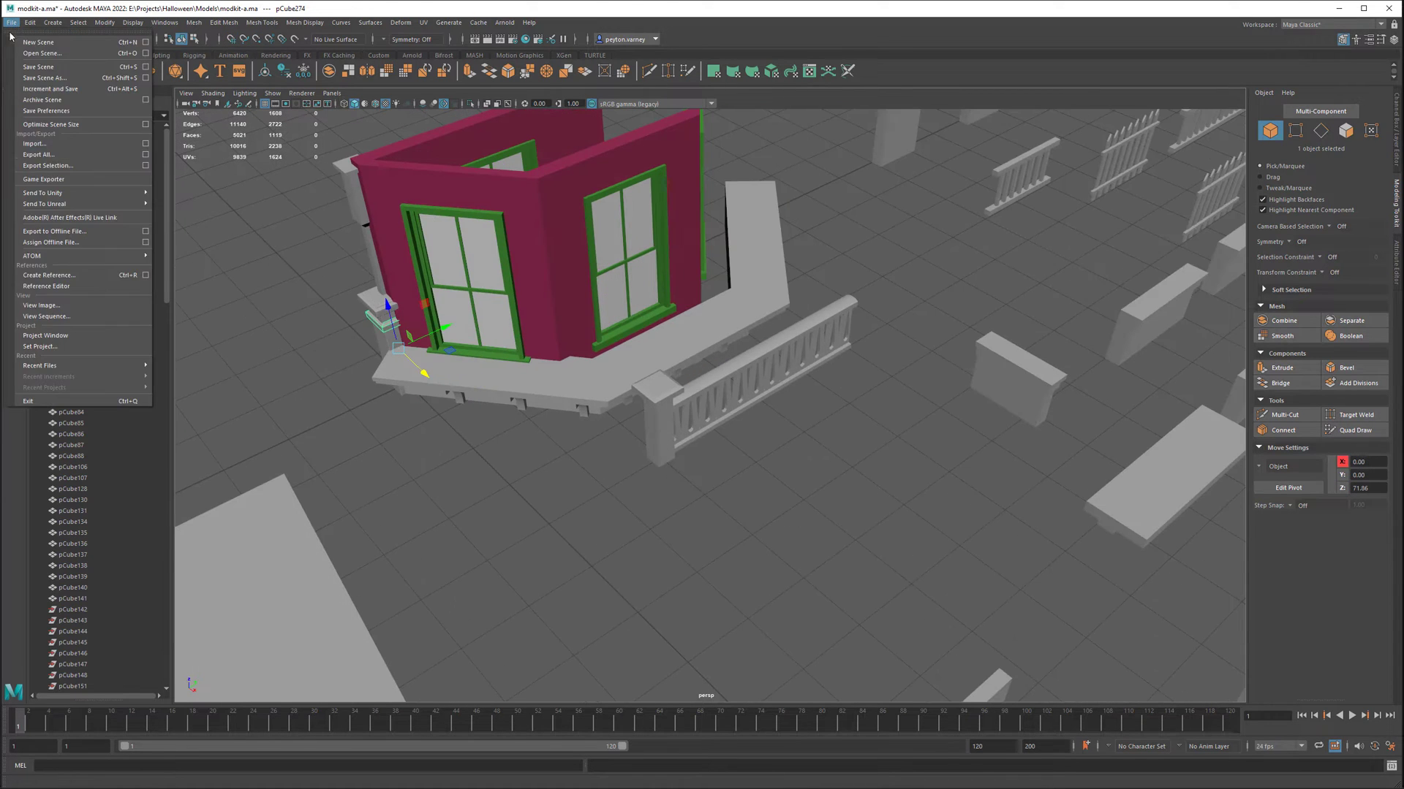
{"action": "left_click", "coordinate": [48, 165]}
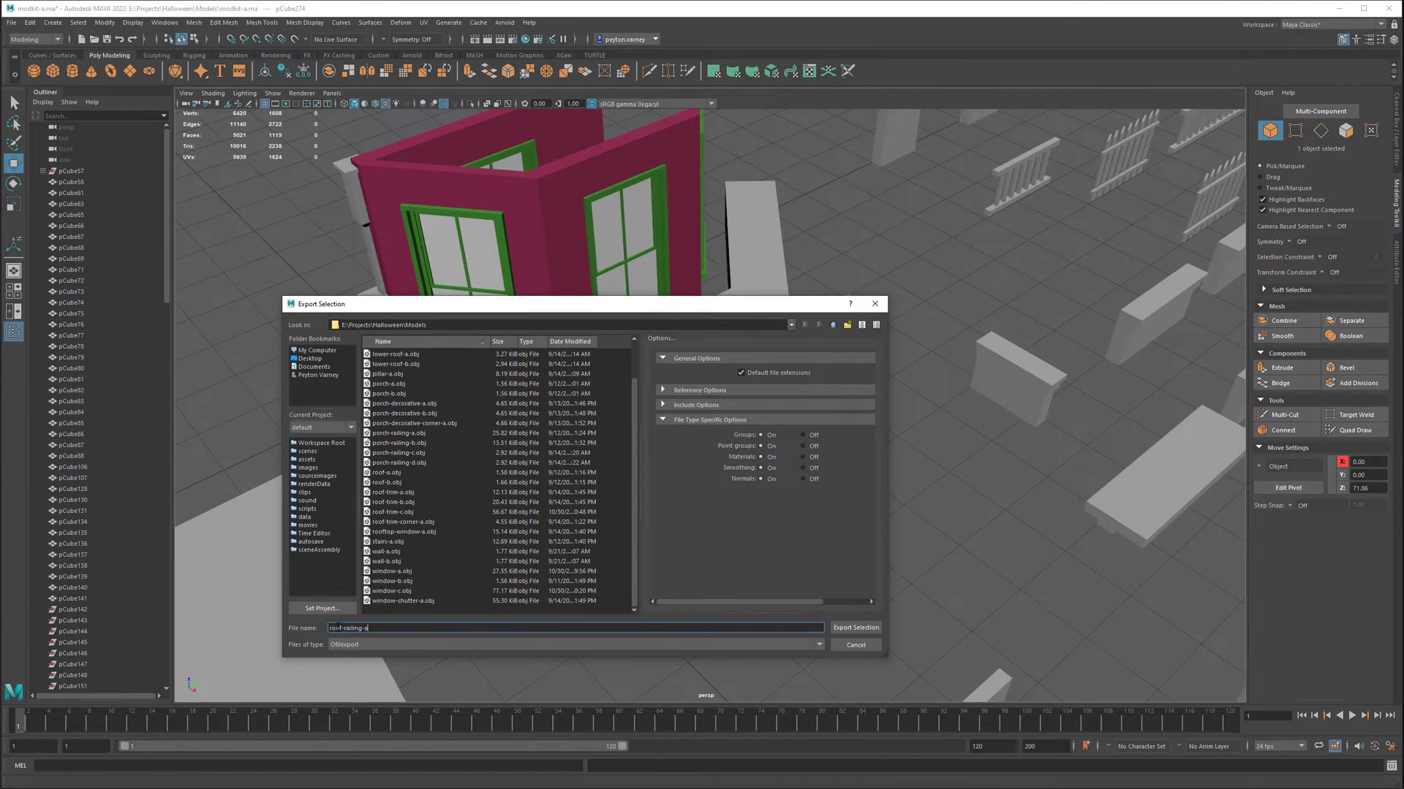
{"action": "key", "text": "Return"}
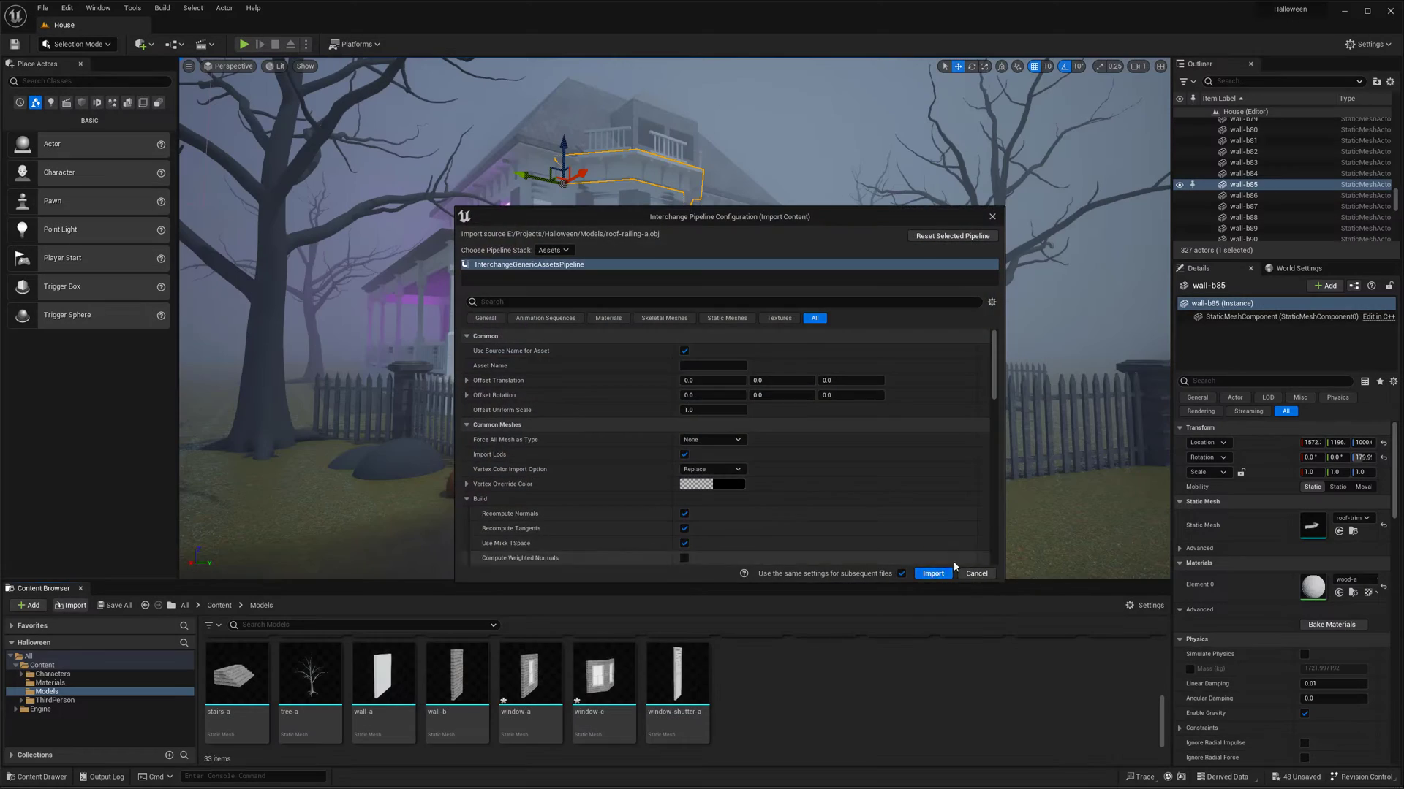
Step: In Unreal Engine, import roof-railing-a.obj and place the railing on the front edge of the house's balcony
{"action": "left_click", "coordinate": [933, 574]}
{"action": "left_click", "coordinate": [824, 690]}
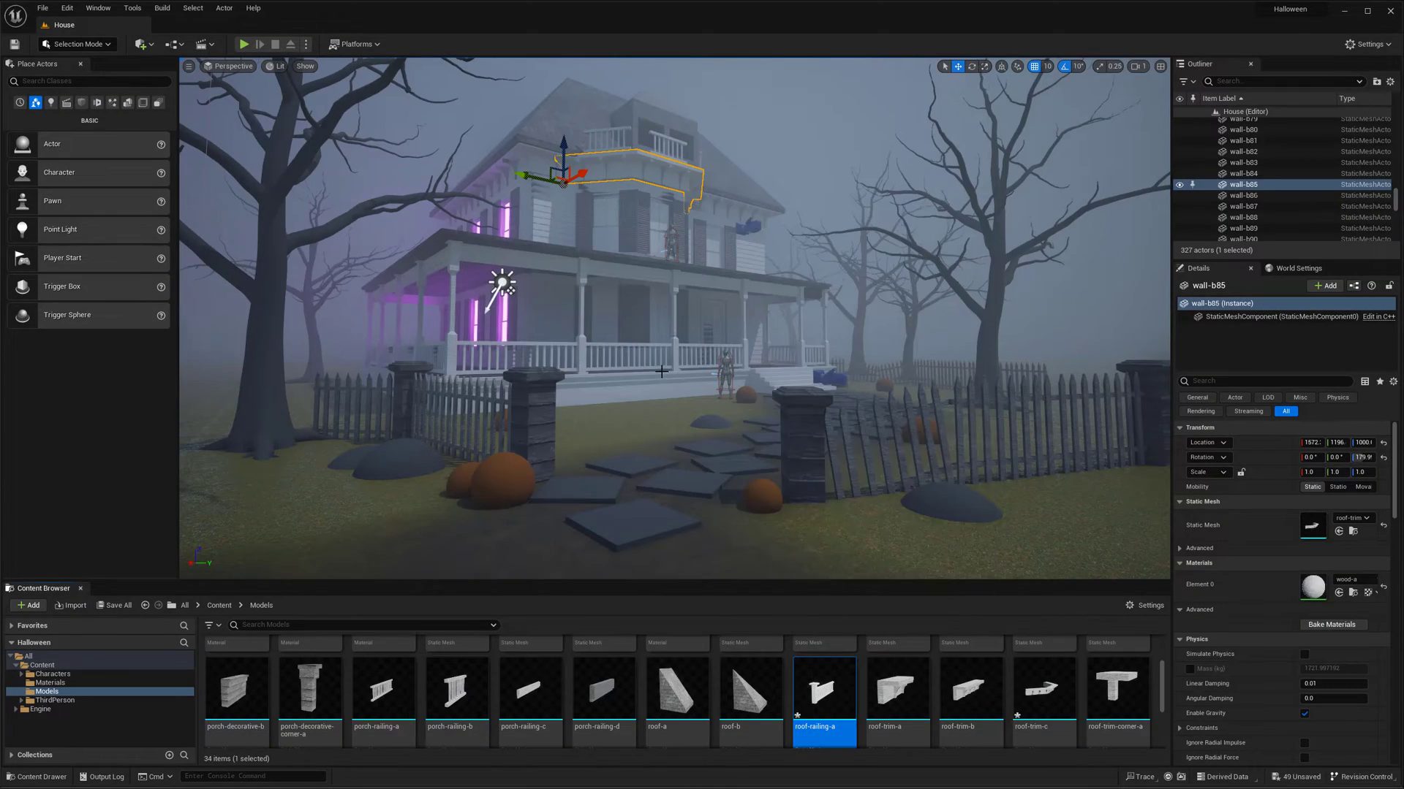
{"action": "key", "text": "f"}
{"action": "left_click_drag", "start_coordinate": [824, 691], "coordinate": [775, 481]}
{"action": "key", "text": "e"}
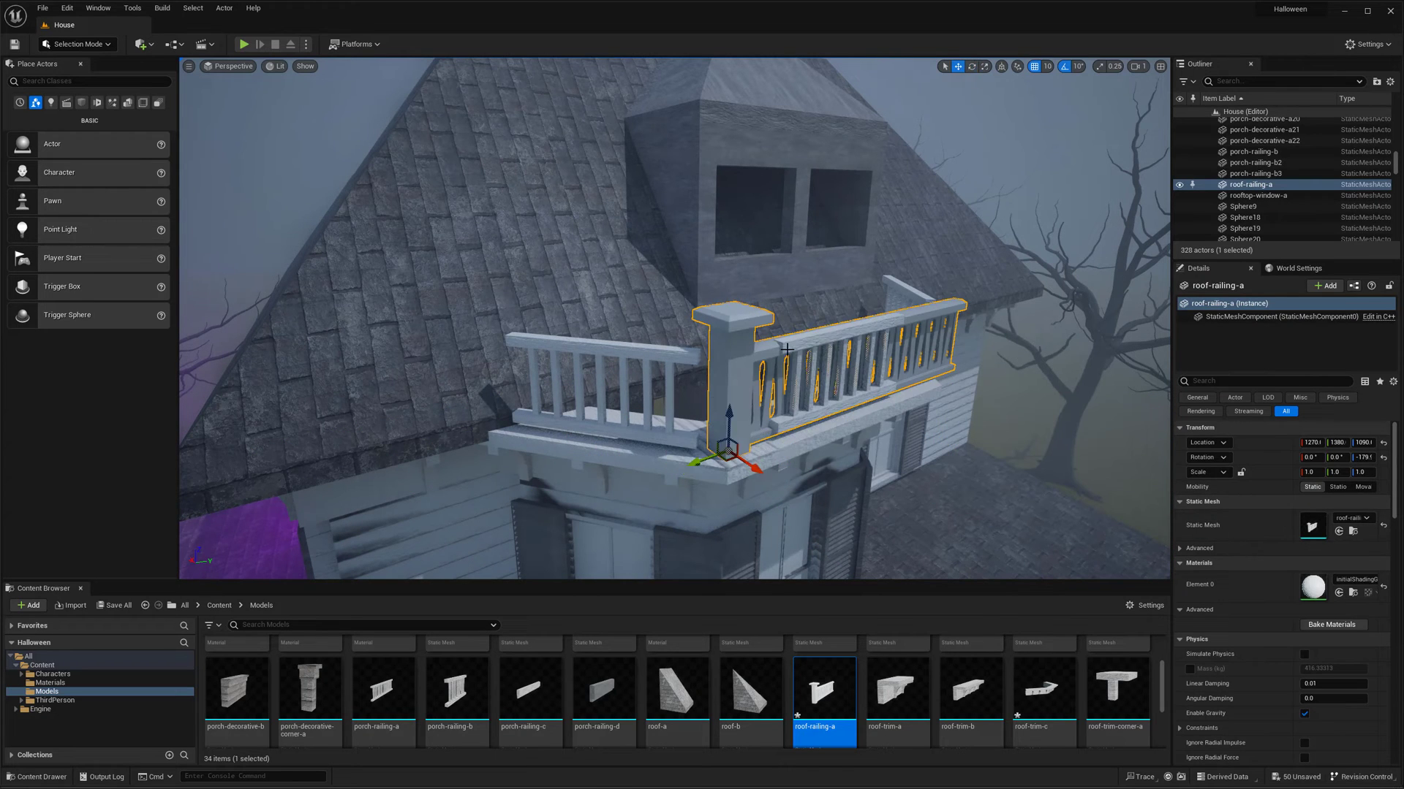
Step: Delete the old porch railings from the balcony and frame the new front railing
{"action": "left_click", "coordinate": [607, 380]}
{"action": "key", "text": "Delete"}
{"action": "left_click", "coordinate": [841, 366]}
{"action": "key", "text": "f"}
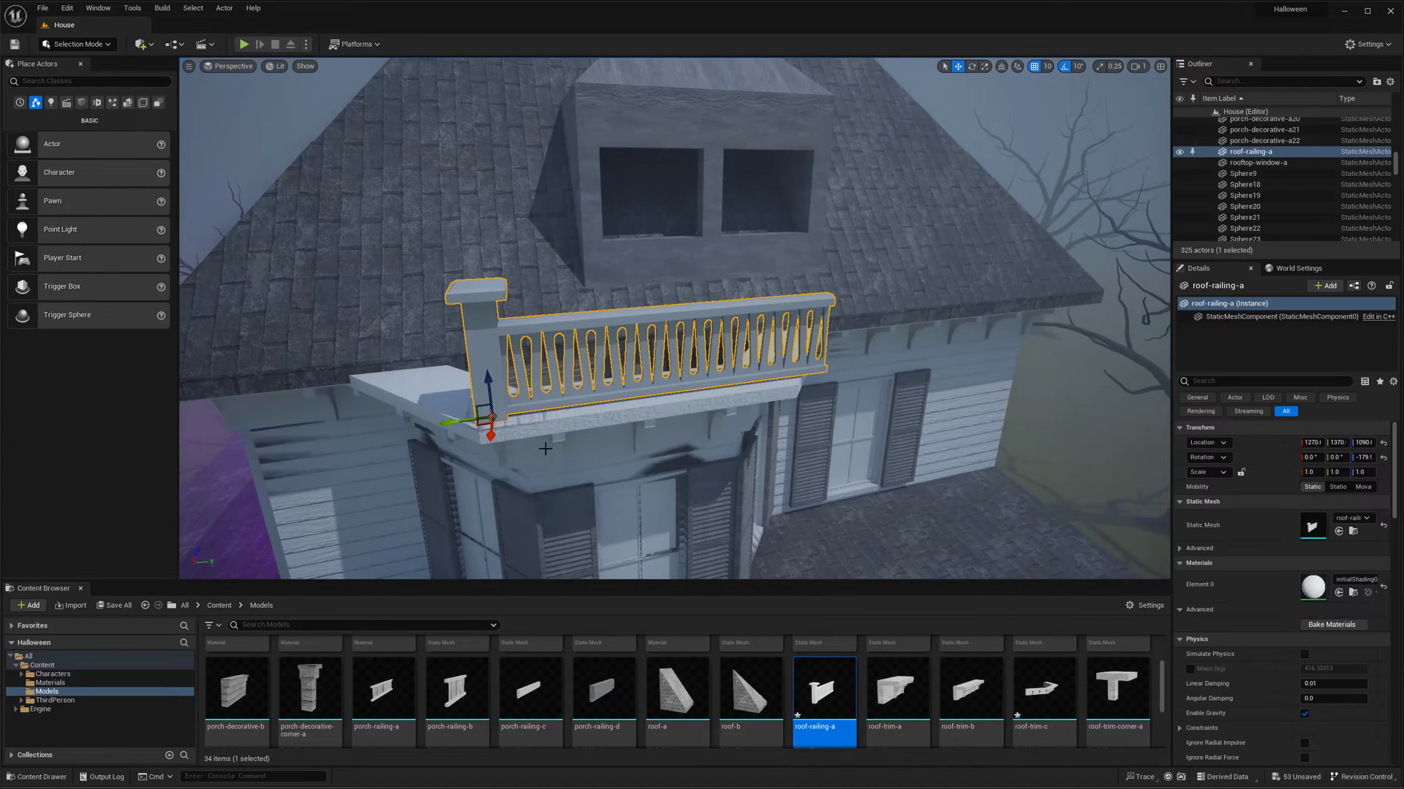
Step: Duplicate the front railing, rotate the copy about the vertical axis and move it to the balcony's adjacent corner
{"action": "left_click_drag", "start_coordinate": [552, 427], "coordinate": [512, 439]}
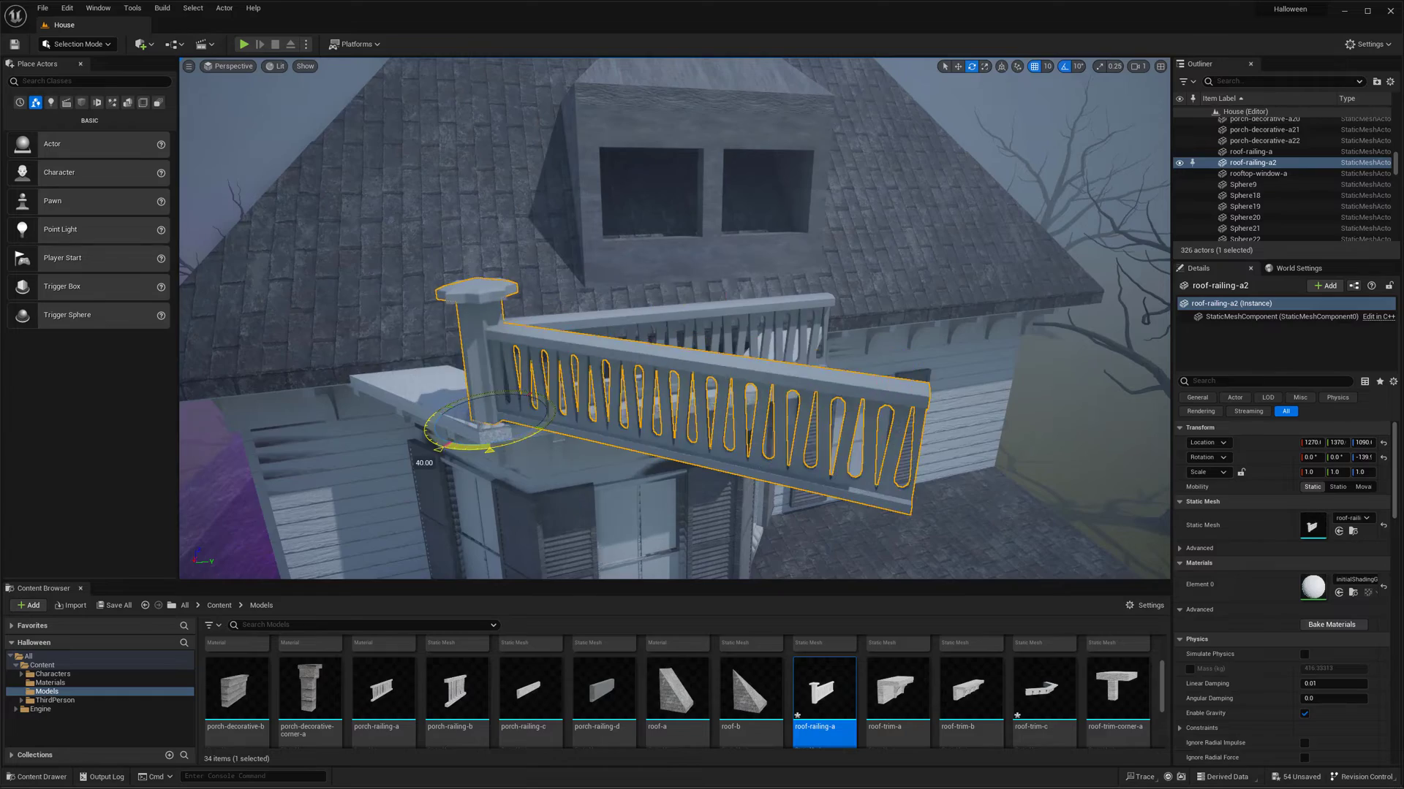
{"action": "right_click_drag", "start_coordinate": [512, 438], "coordinate": [555, 410]}
{"action": "left_click_drag", "start_coordinate": [565, 468], "coordinate": [380, 443]}
{"action": "key", "text": "w"}
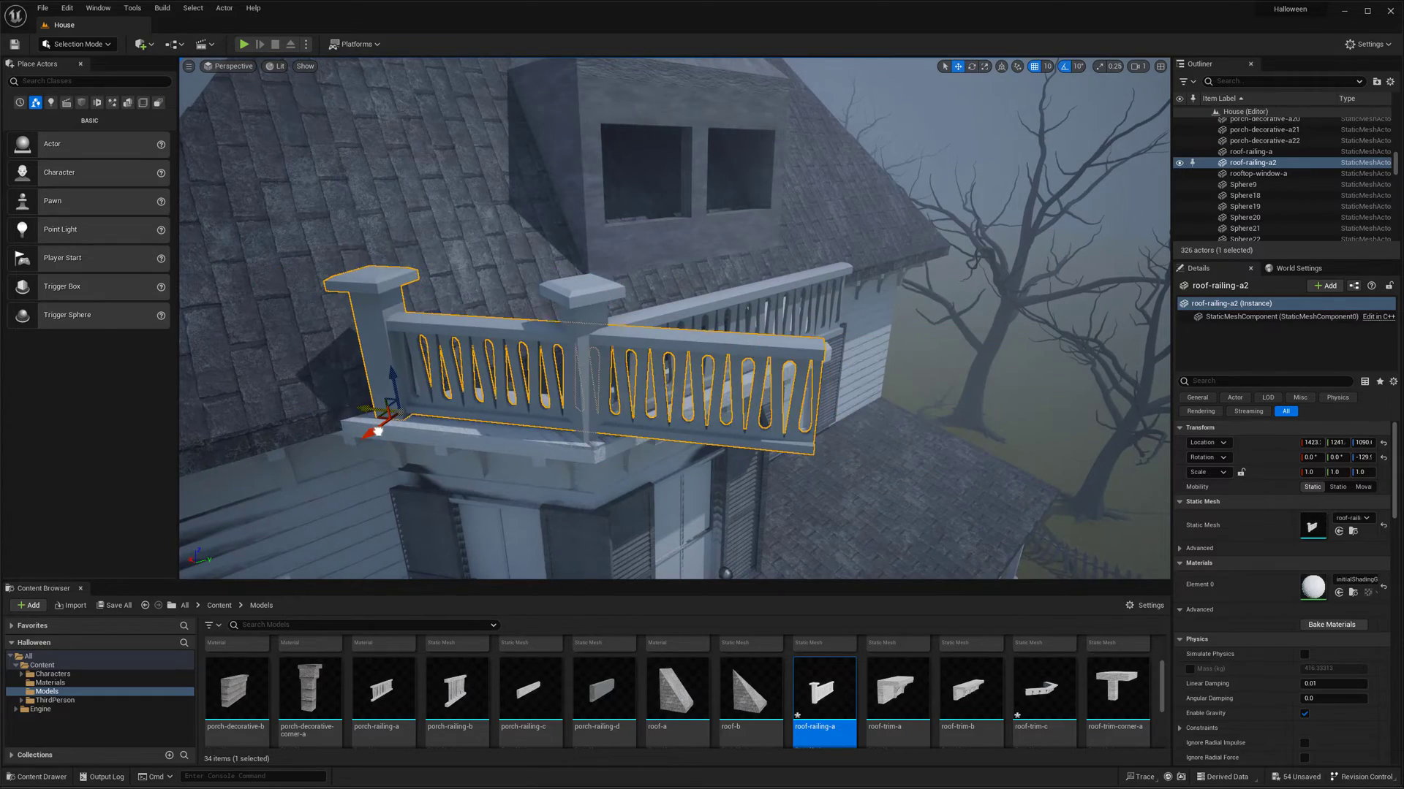
Step: Place two more rotated railing copies around the opposite side of the balcony, back to the roof
{"action": "mouse_move", "coordinate": [668, 334]}
{"action": "right_mouse_down"}
{"action": "mouse_move", "coordinate": [655, 344]}
{"action": "mouse_move", "coordinate": [662, 314]}
{"action": "mouse_move", "coordinate": [668, 333]}
{"action": "right_mouse_up"}
{"action": "left_click_drag", "start_coordinate": [199, 369], "coordinate": [618, 387], "text": "alt"}
{"action": "key", "text": "e"}
{"action": "right_click_drag", "start_coordinate": [618, 387], "coordinate": [665, 336]}
{"action": "right_click_drag", "start_coordinate": [569, 379], "coordinate": [569, 378]}
{"action": "left_click_drag", "start_coordinate": [526, 467], "coordinate": [704, 448], "text": "alt"}
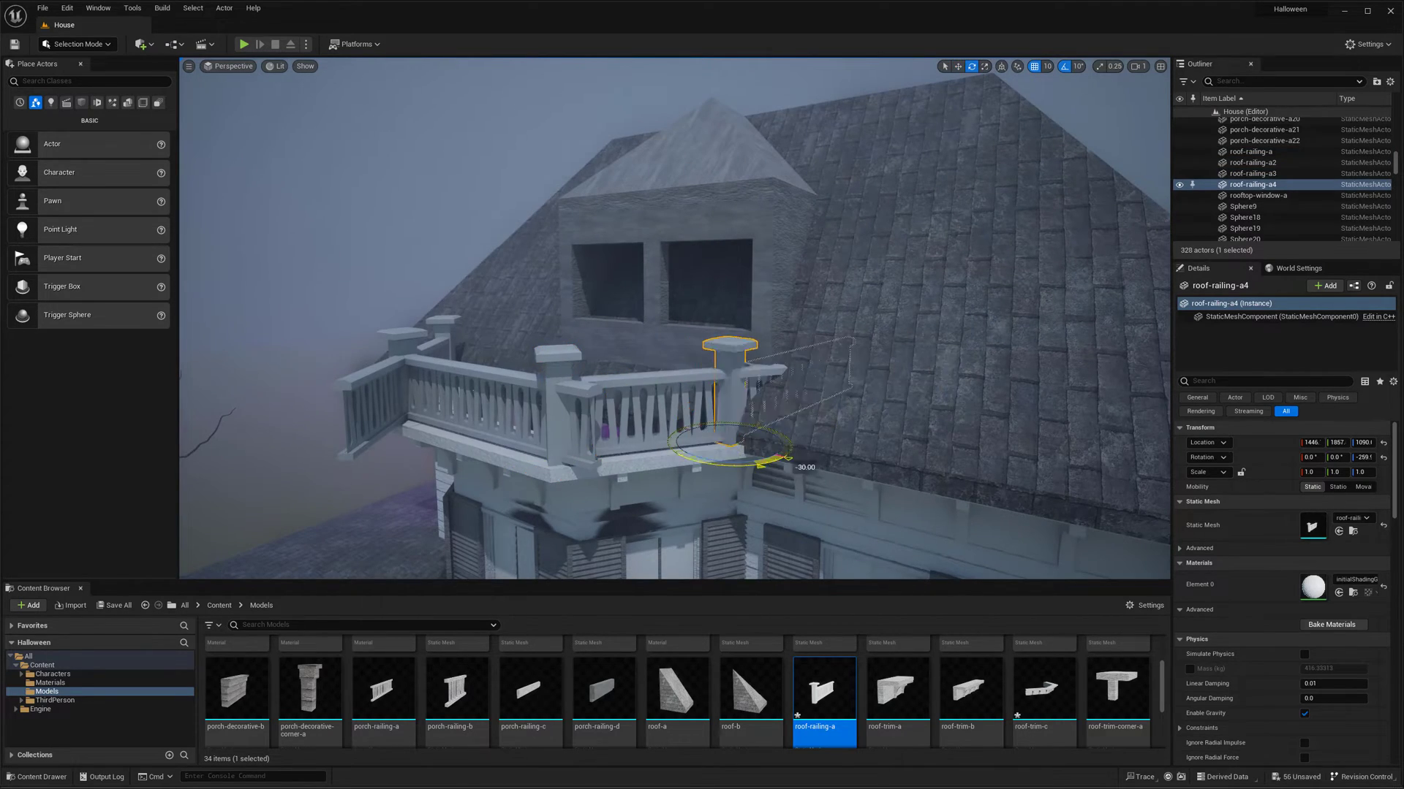
{"action": "right_click_drag", "start_coordinate": [704, 459], "coordinate": [647, 469]}
{"action": "left_click", "coordinate": [647, 469]}
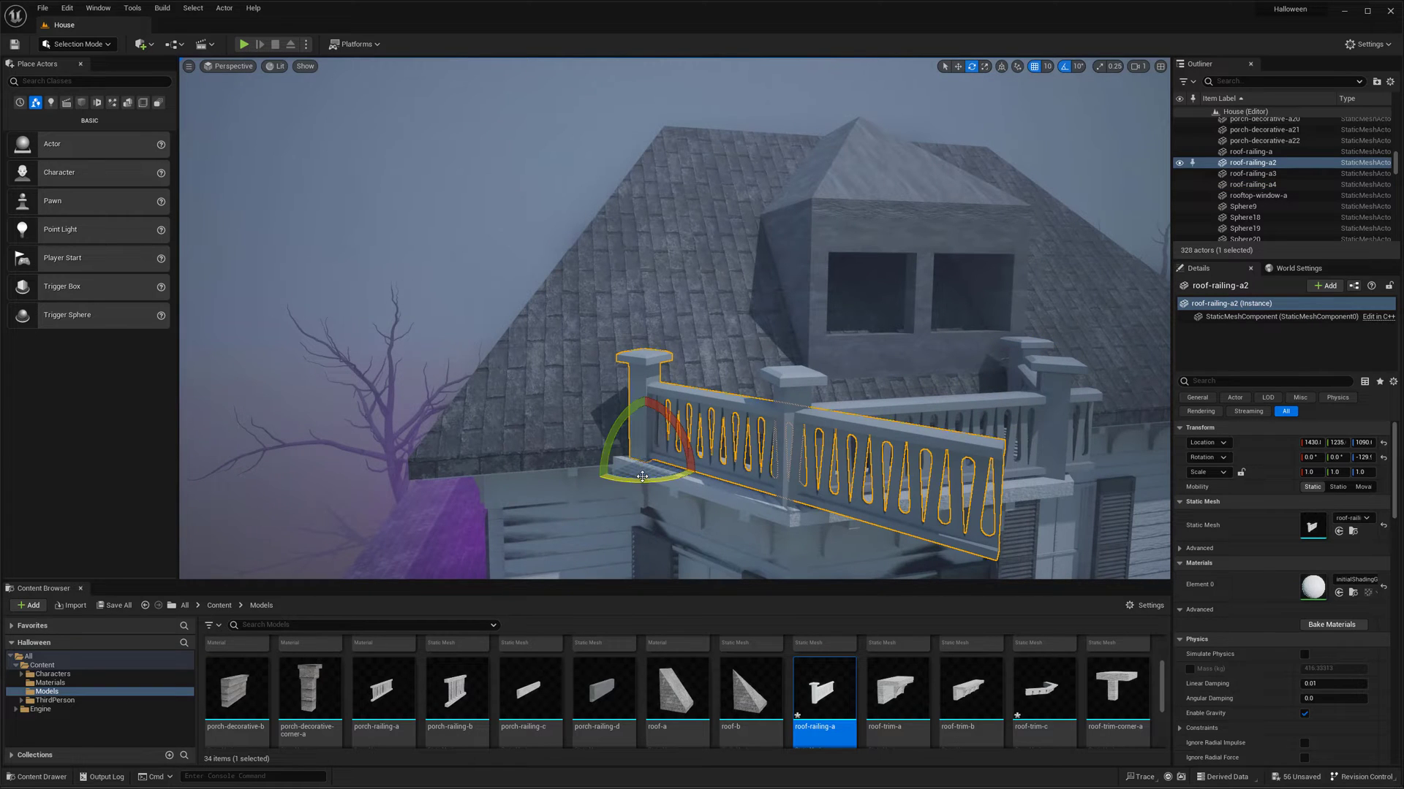
{"action": "key", "text": "e"}
{"action": "left_click_drag", "start_coordinate": [617, 447], "coordinate": [483, 460], "text": "alt"}
{"action": "key", "text": "w"}
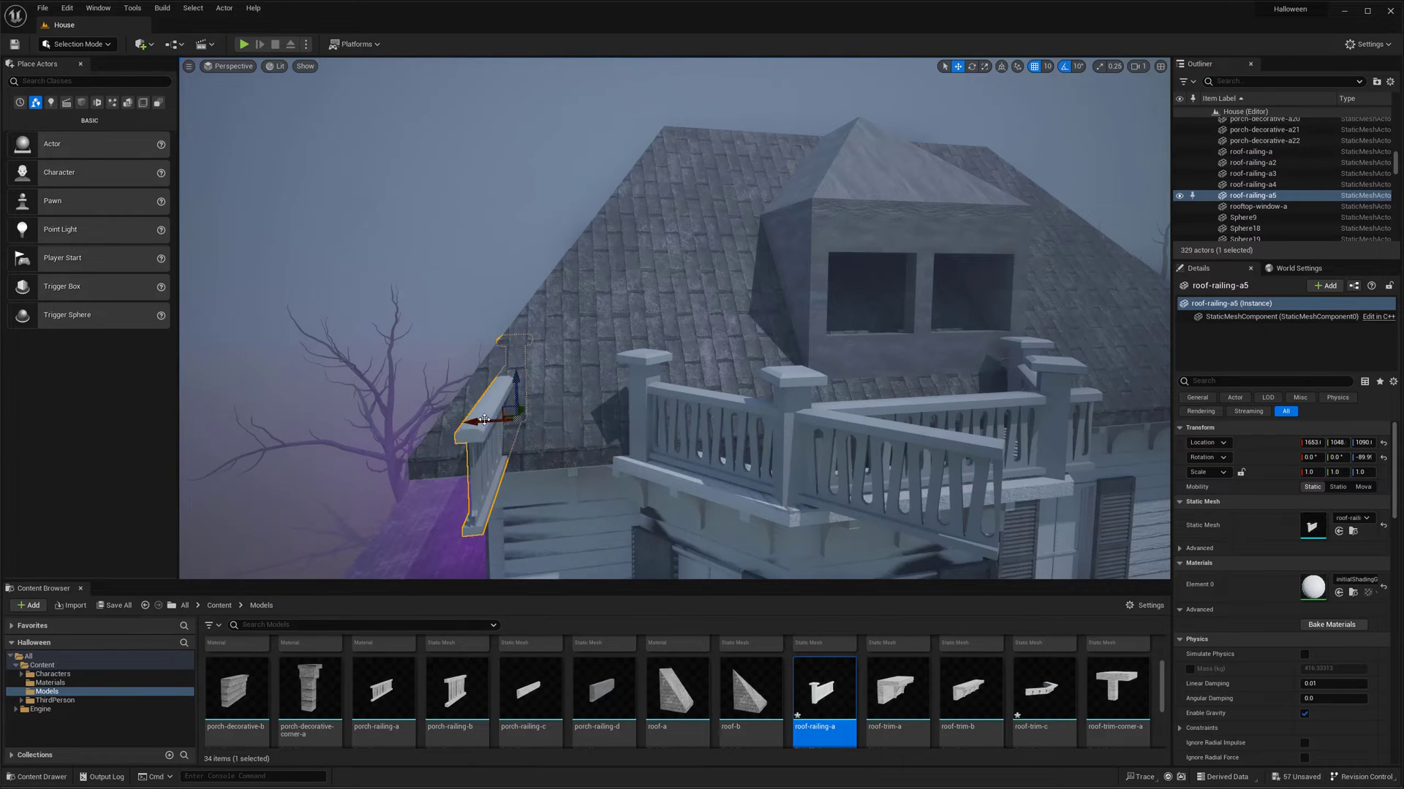
{"action": "right_click_drag", "start_coordinate": [356, 397], "coordinate": [648, 376]}
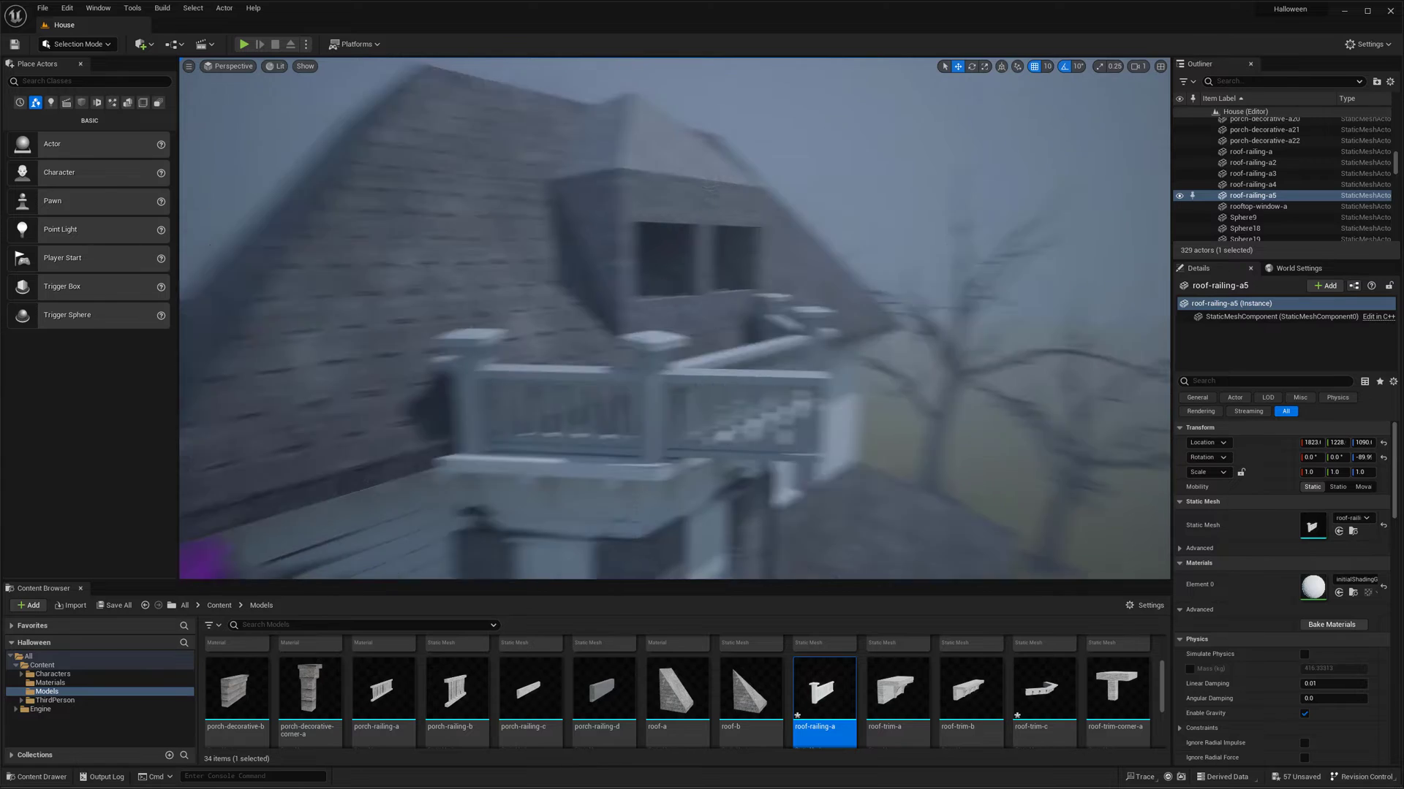
{"action": "key", "text": "Delete"}
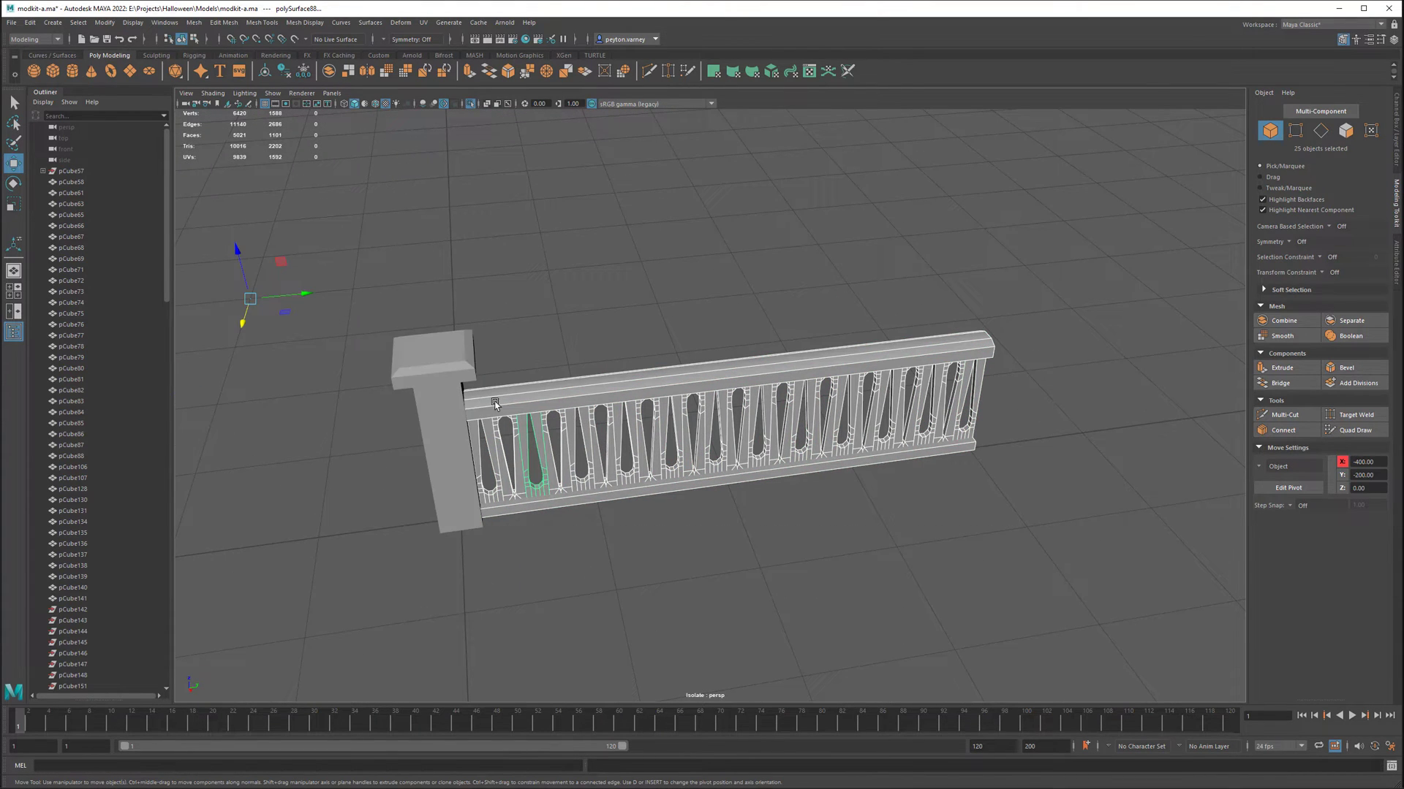
Step: Switch to Maya and combine the railing's rails and balusters into one mesh, leaving the post as a separate object
{"action": "left_click", "coordinate": [583, 617]}
{"action": "left_click", "coordinate": [764, 392]}
{"action": "left_click", "coordinate": [470, 360]}
{"action": "right_click_drag", "start_coordinate": [470, 361], "coordinate": [385, 367], "text": "shift"}
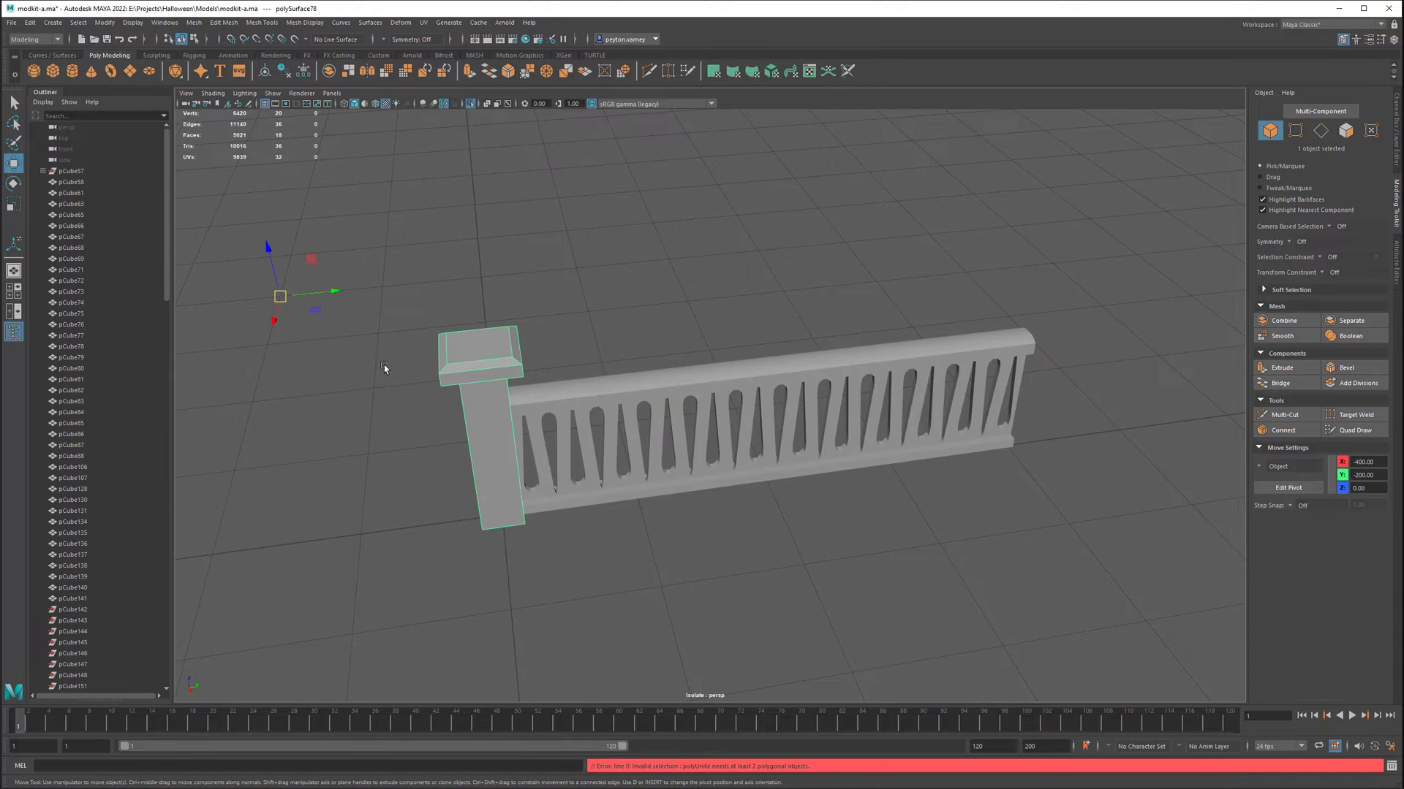
Step: Place the post's pivot at its base and scale the post down slightly
{"action": "left_click_drag", "start_coordinate": [295, 308], "coordinate": [569, 527]}
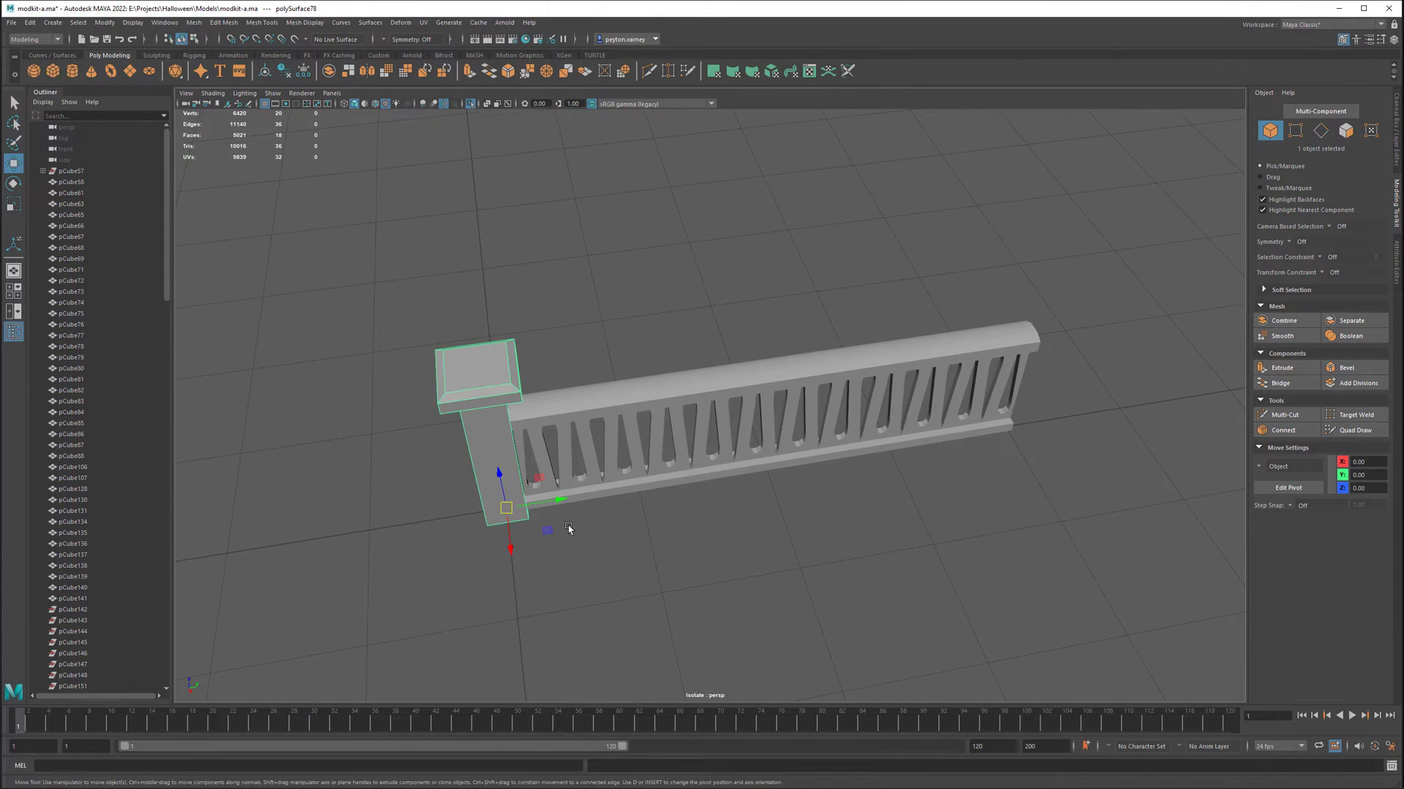
{"action": "left_click_drag", "start_coordinate": [546, 405], "coordinate": [487, 519], "text": "alt"}
{"action": "key", "text": "r"}
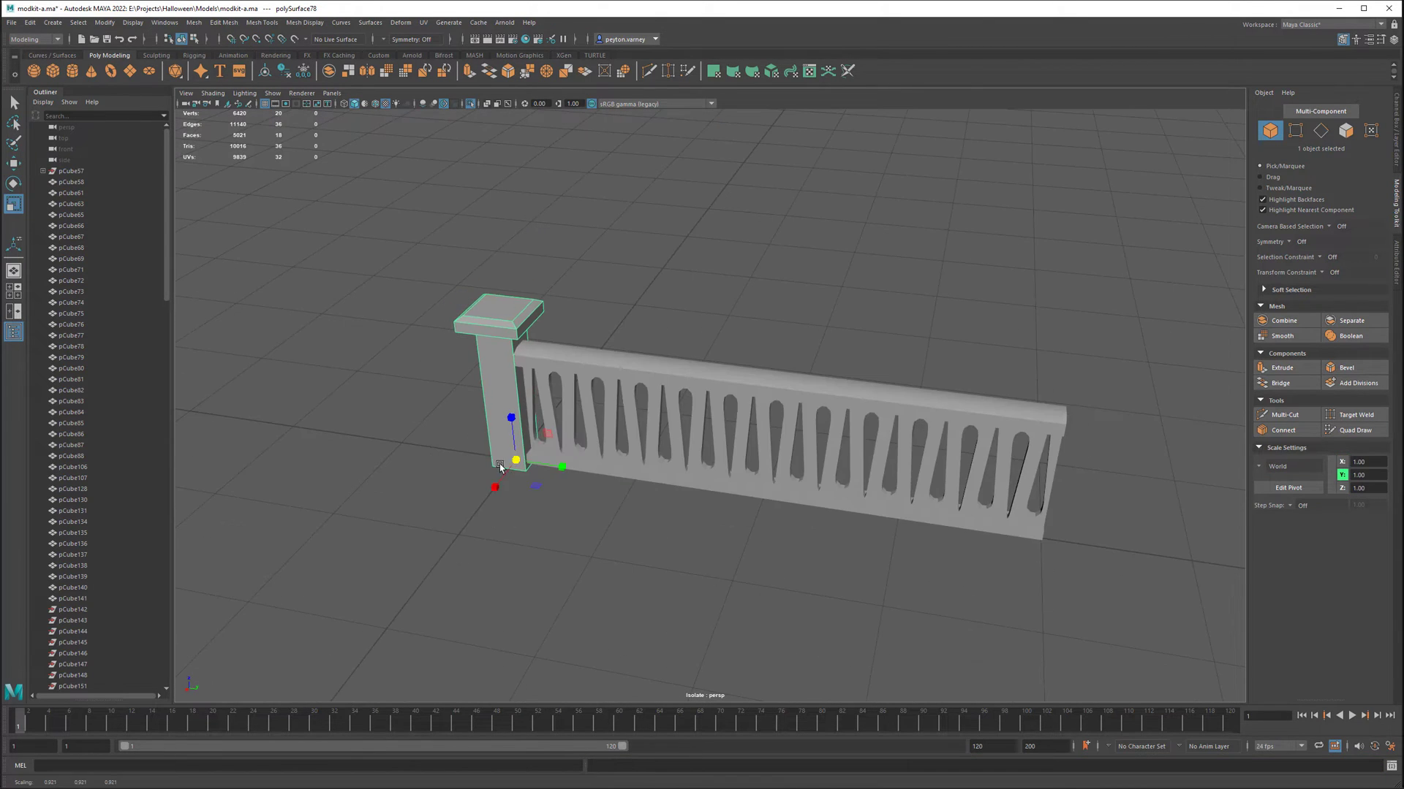
{"action": "left_click_drag", "start_coordinate": [499, 463], "coordinate": [784, 404], "text": "alt"}
Step: Move the combined railing section along Y so its end sits against the resized post
{"action": "left_click", "coordinate": [783, 404]}
{"action": "key", "text": "w"}
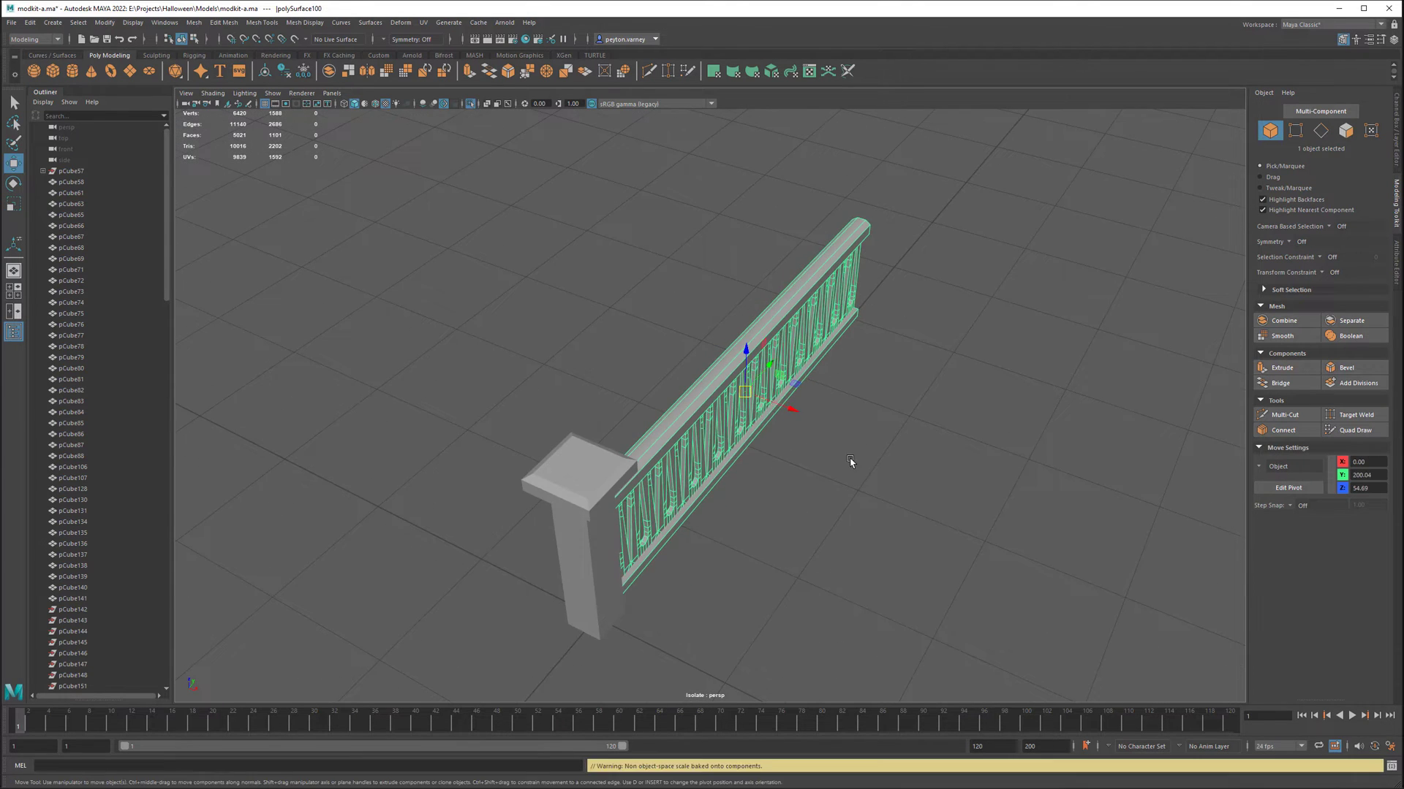
{"action": "left_click", "coordinate": [850, 461]}
{"action": "left_click_drag", "start_coordinate": [850, 460], "coordinate": [777, 431], "text": "alt"}
{"action": "left_click", "coordinate": [738, 417]}
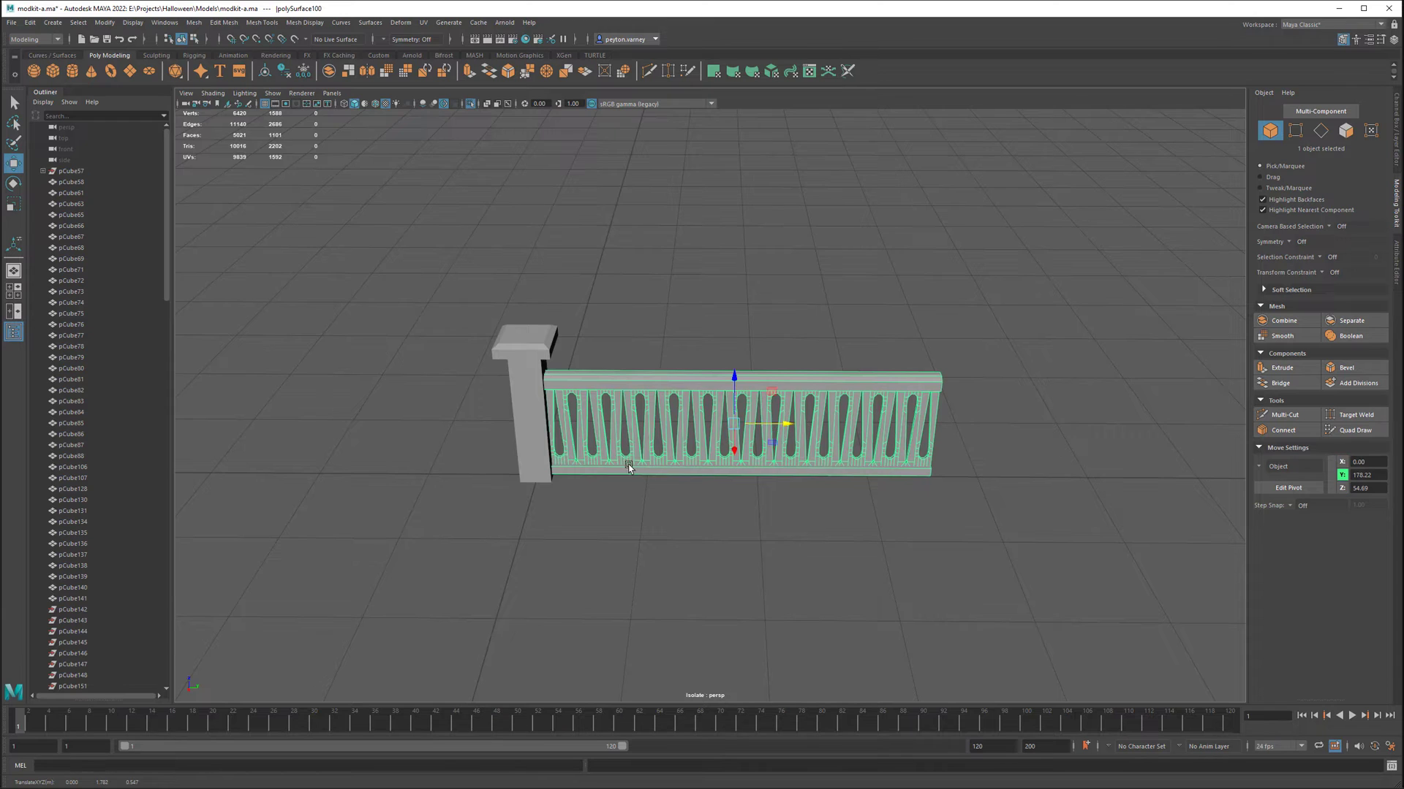
{"action": "left_click_drag", "start_coordinate": [629, 468], "coordinate": [688, 446], "text": "alt"}
Step: Export the selected railing section as OBJ, overwriting roof-railing-a.obj in the Halloween Models folder
{"action": "left_click", "coordinate": [10, 22]}
{"action": "left_click", "coordinate": [48, 170]}
{"action": "scroll", "coordinate": [395, 504], "scroll_direction": "down", "scroll_amount": 2}
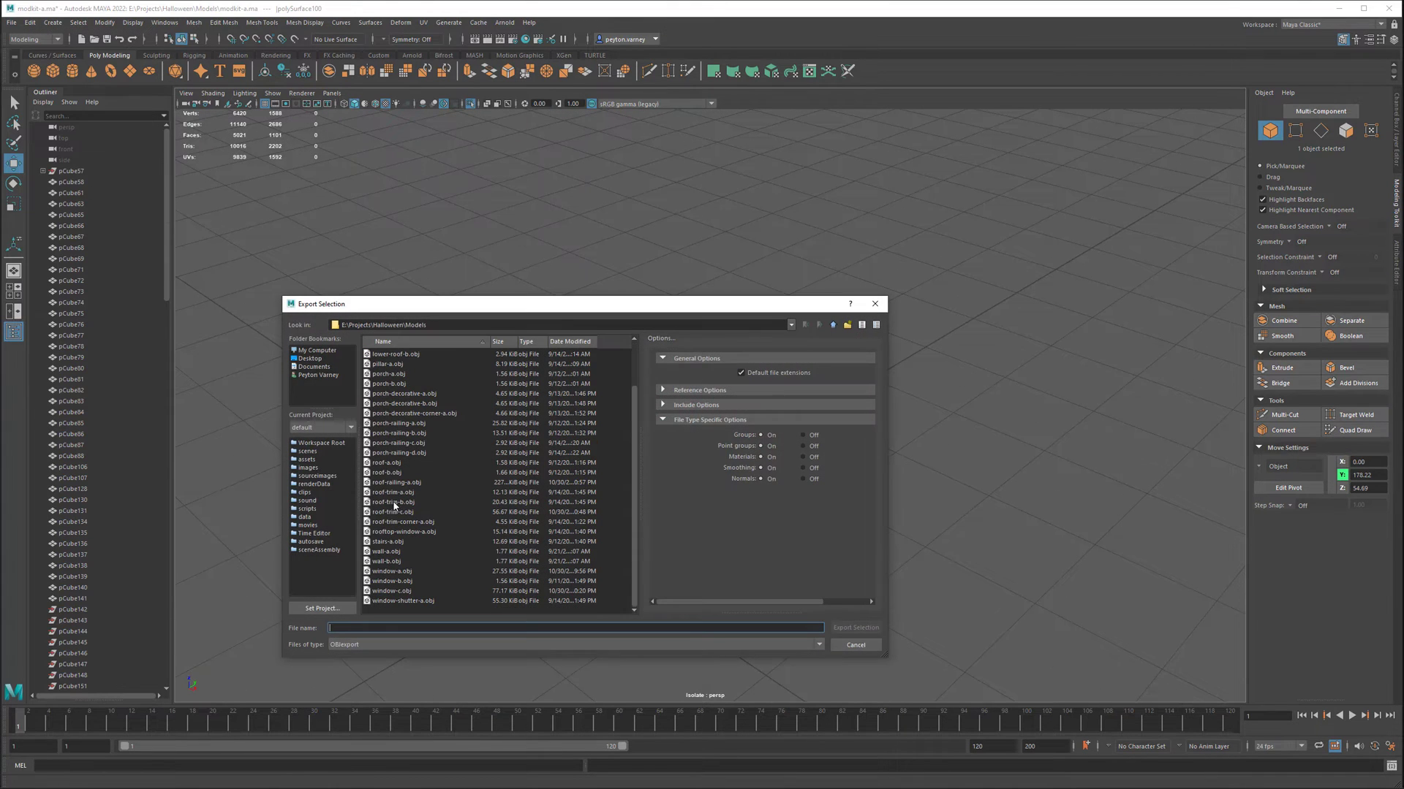
{"action": "double_click", "coordinate": [396, 482]}
{"action": "key", "text": "Return"}
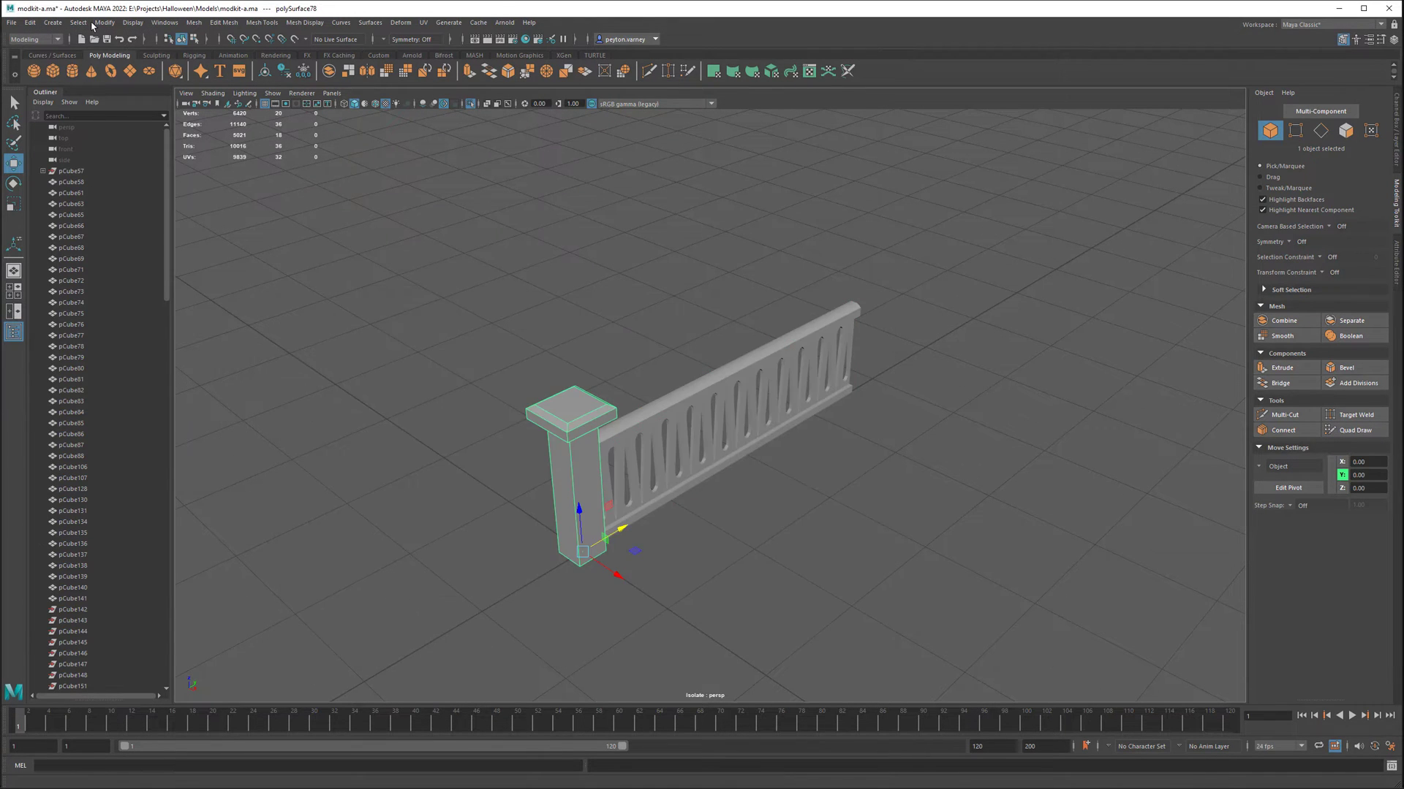
Step: Export the post on its own as roof-railing-b.obj in the same Models folder
{"action": "left_click", "coordinate": [11, 22]}
{"action": "left_click", "coordinate": [116, 190]}
{"action": "scroll", "coordinate": [414, 525], "scroll_direction": "down", "scroll_amount": 2}
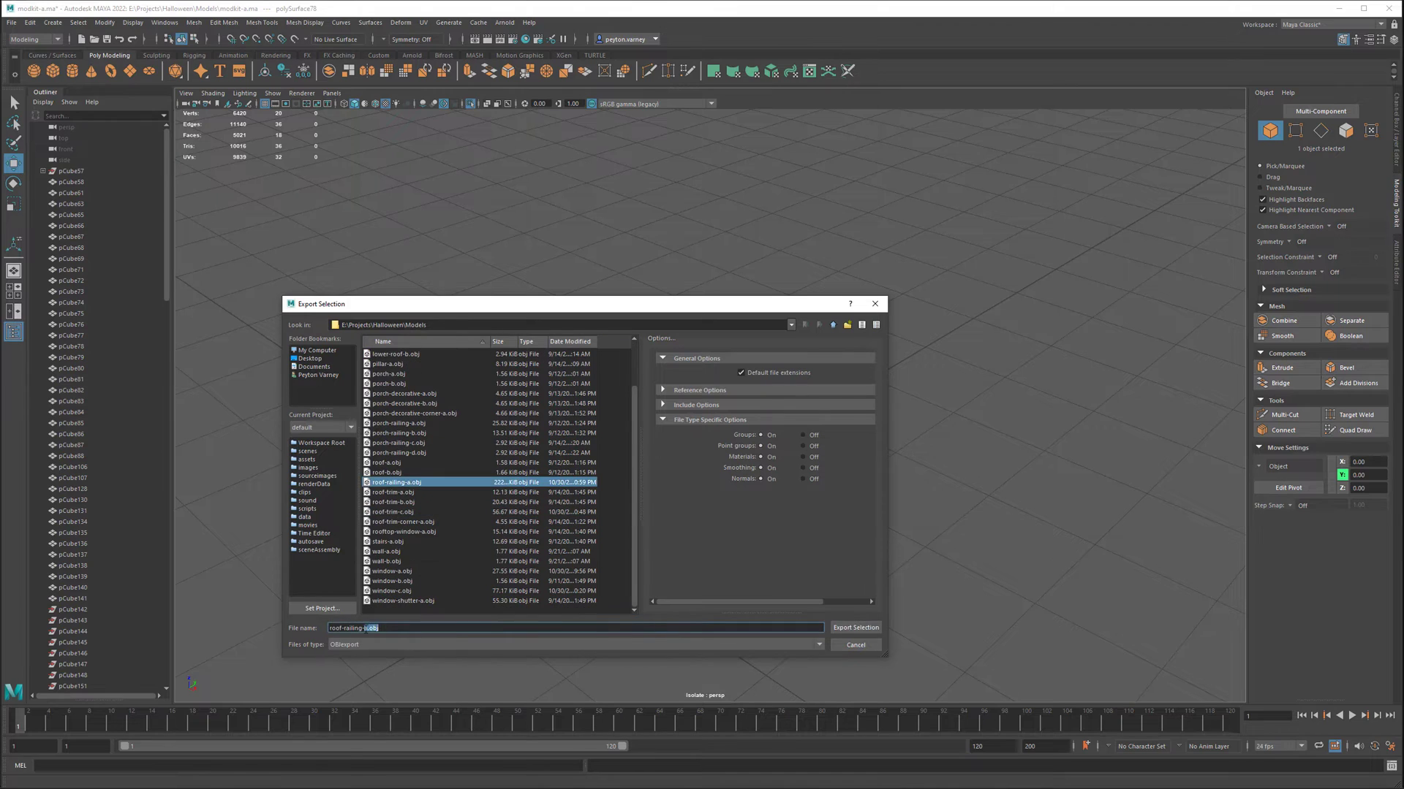
{"action": "key", "text": "Return"}
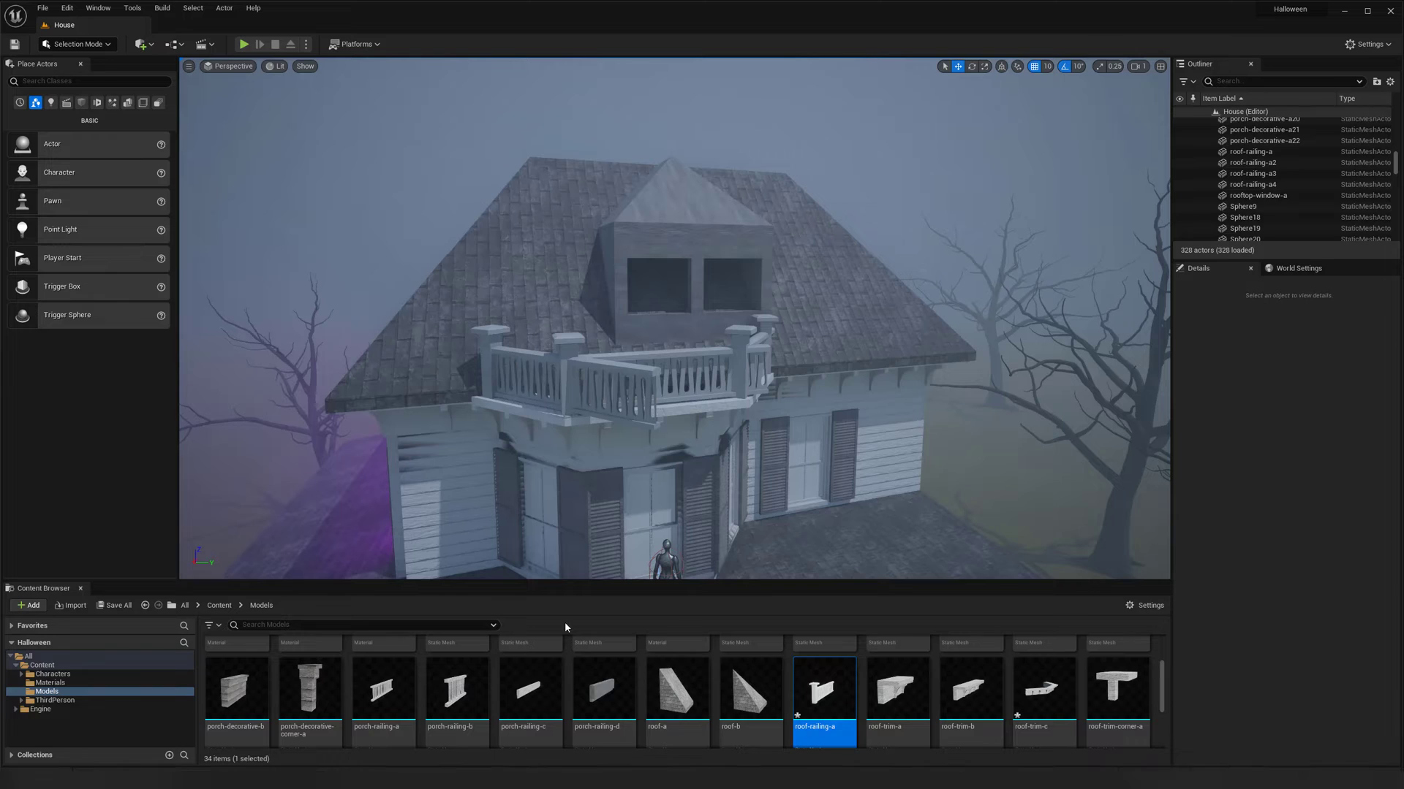
Step: Switch to Unreal Engine, reimport the roof-railing-a mesh and delete the angled railing copy overhanging the balcony's corner
{"action": "right_click", "coordinate": [824, 687]}
{"action": "left_click", "coordinate": [852, 503]}
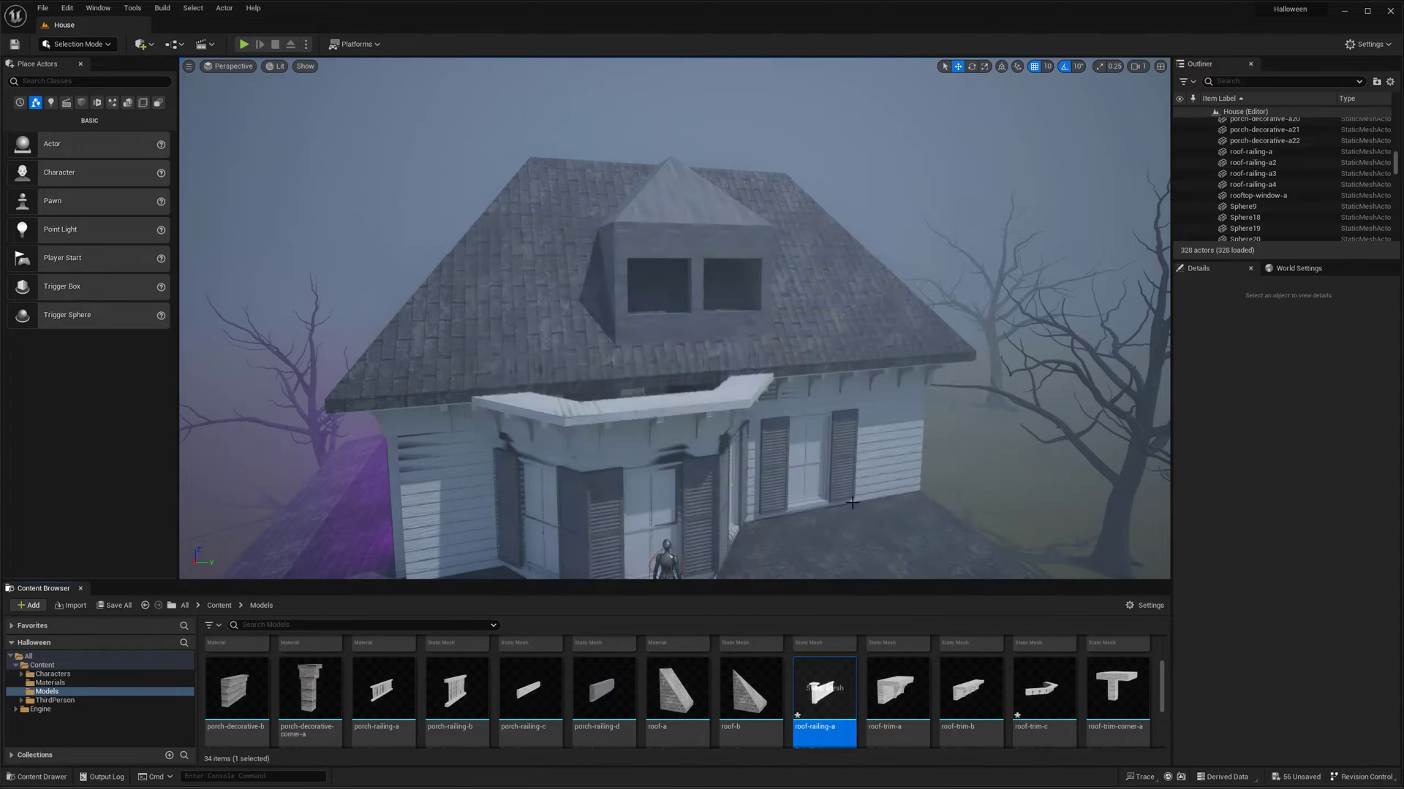
{"action": "left_click", "coordinate": [752, 360]}
{"action": "right_click_drag", "start_coordinate": [852, 503], "coordinate": [694, 329]}
{"action": "key", "text": "Delete"}
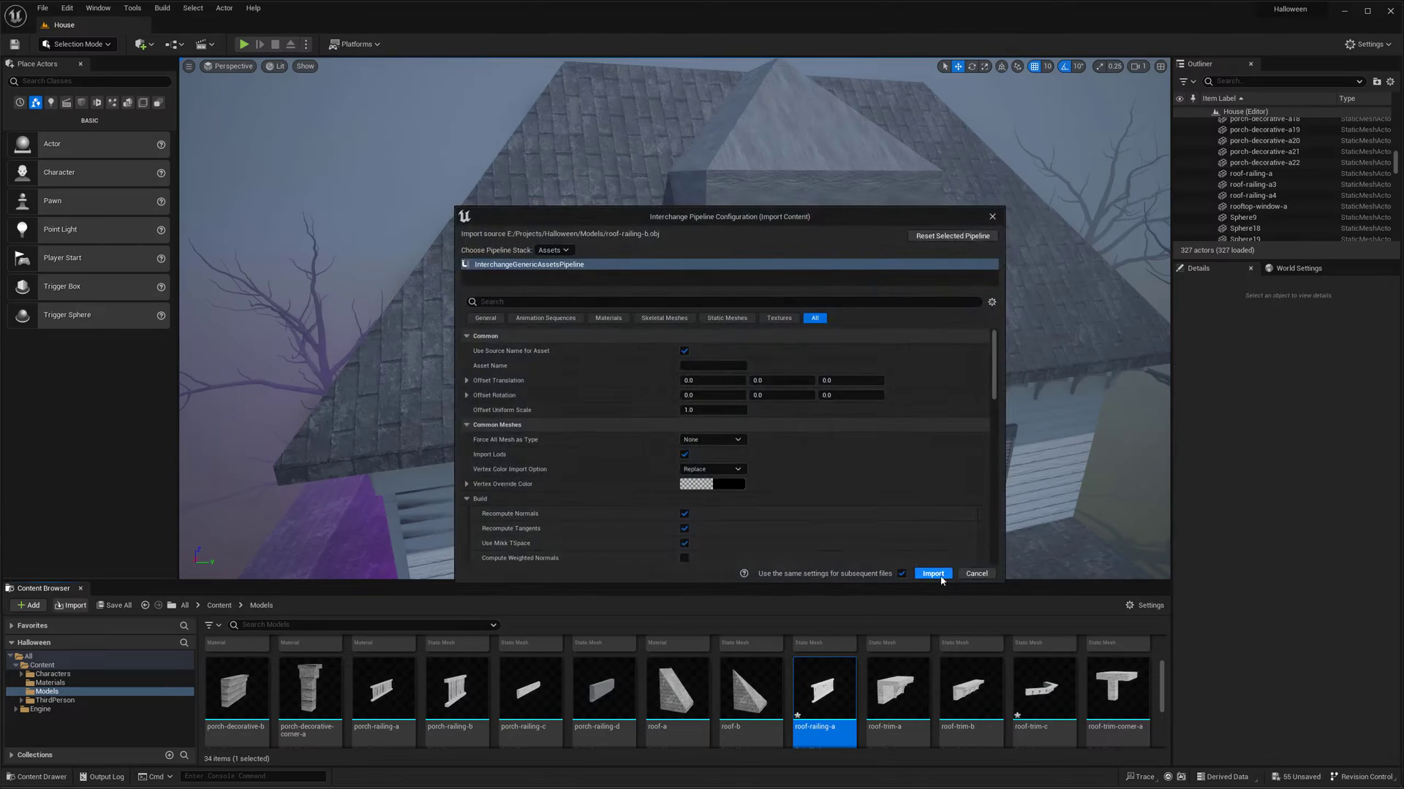
Step: Import roof-railing-b.obj, place the post on one front corner of the balcony and duplicate it to the other front corner
{"action": "left_click", "coordinate": [934, 573]}
{"action": "left_click_drag", "start_coordinate": [898, 687], "coordinate": [654, 504]}
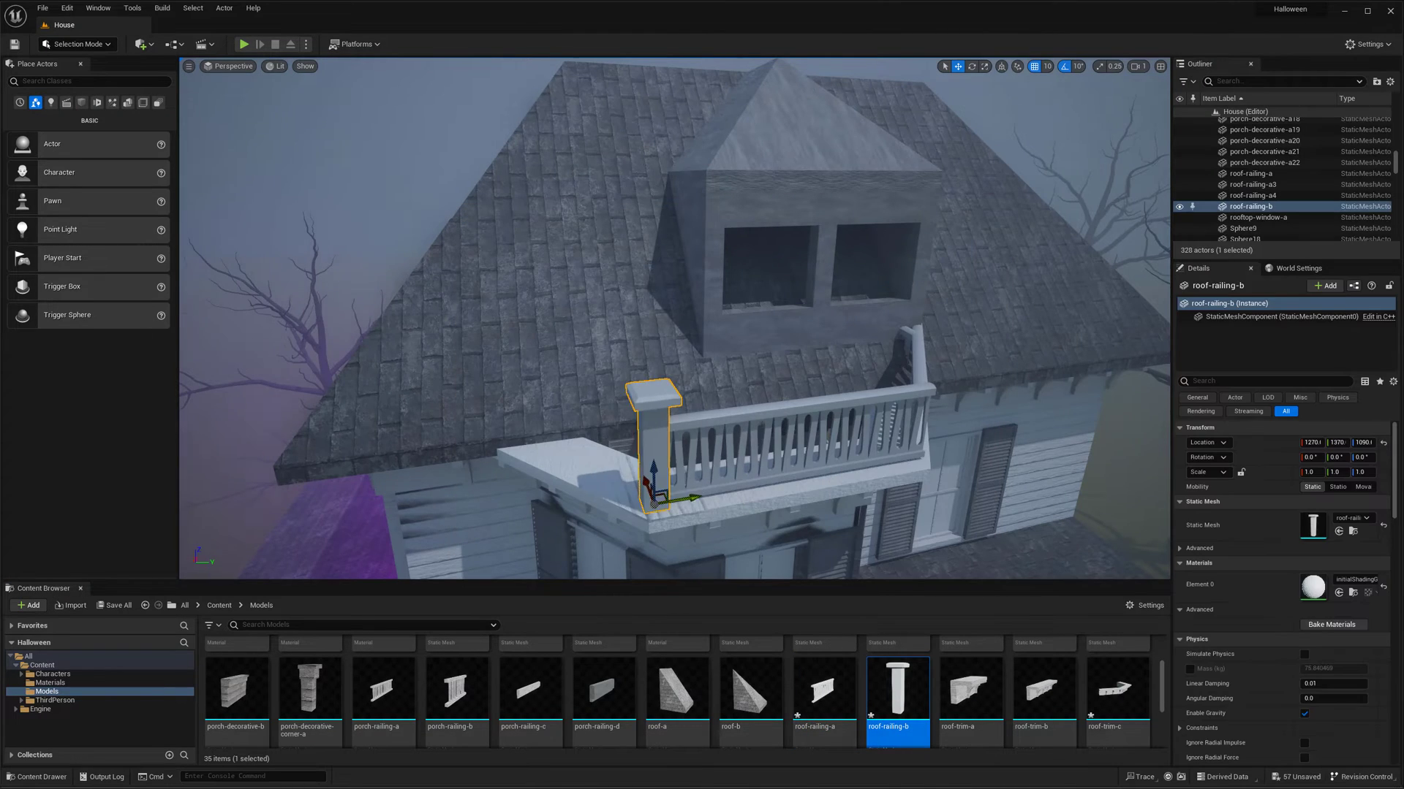
{"action": "right_click_drag", "start_coordinate": [672, 314], "coordinate": [526, 439]}
{"action": "left_click_drag", "start_coordinate": [510, 500], "coordinate": [515, 500], "text": "alt"}
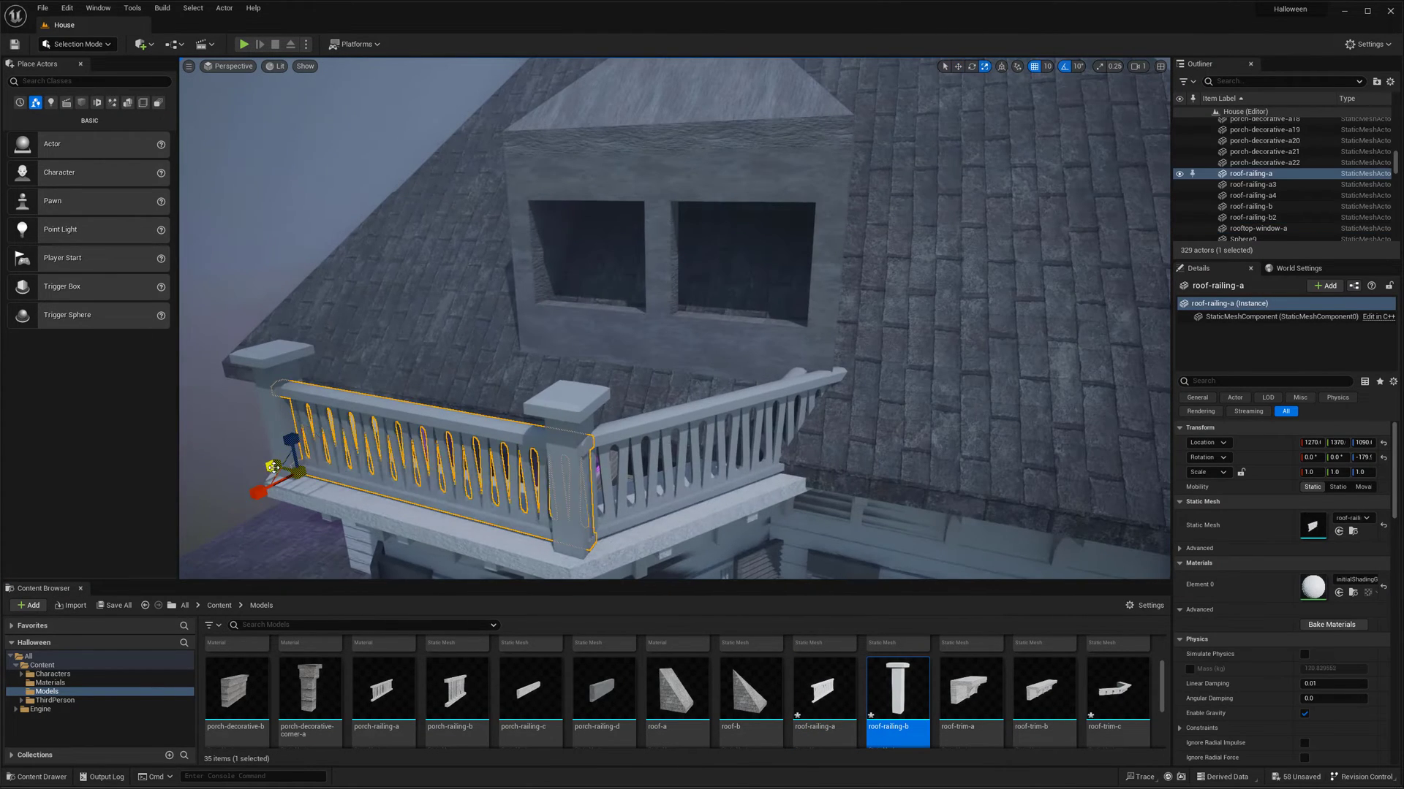
Step: Delete the surplus side railing and place a duplicate post near the roof end of the remaining side railing
{"action": "left_click", "coordinate": [658, 475]}
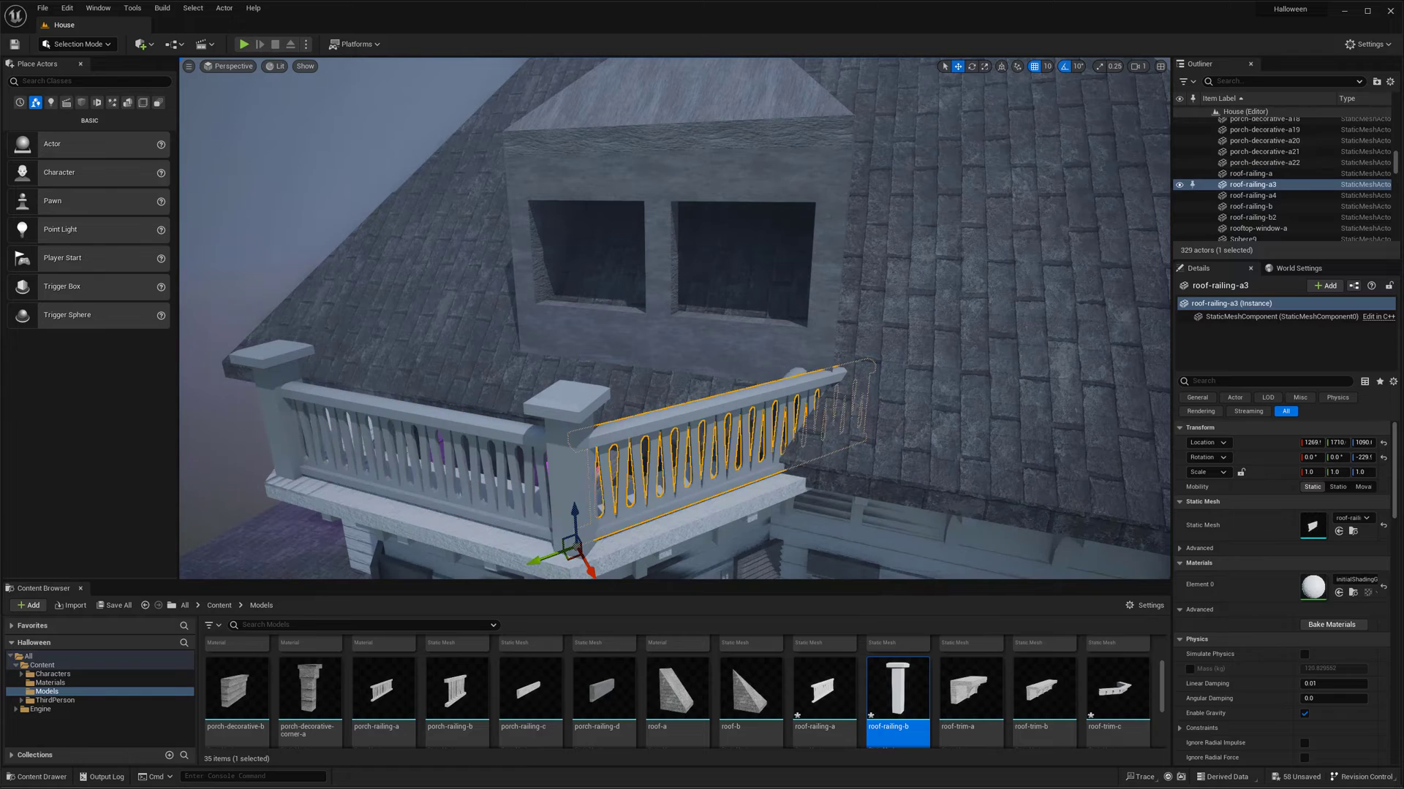
{"action": "key", "text": "Delete"}
{"action": "left_click", "coordinate": [574, 554]}
{"action": "key", "text": "e"}
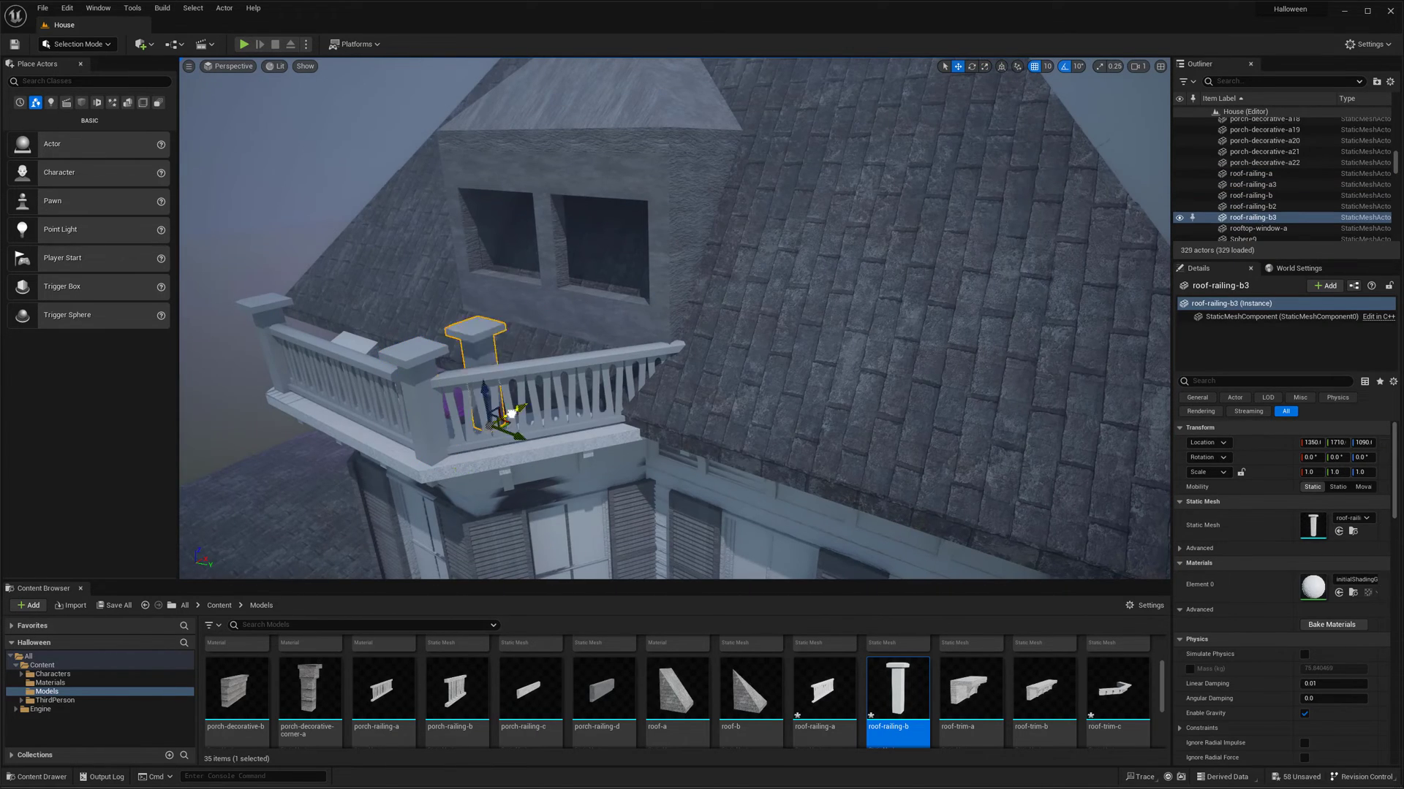
{"action": "left_click_drag", "start_coordinate": [512, 413], "coordinate": [652, 436]}
Step: Duplicate the front railing, rotate the copy about the vertical axis and move it along the balcony's opposite angled side
{"action": "key", "text": "f"}
{"action": "key", "text": "e"}
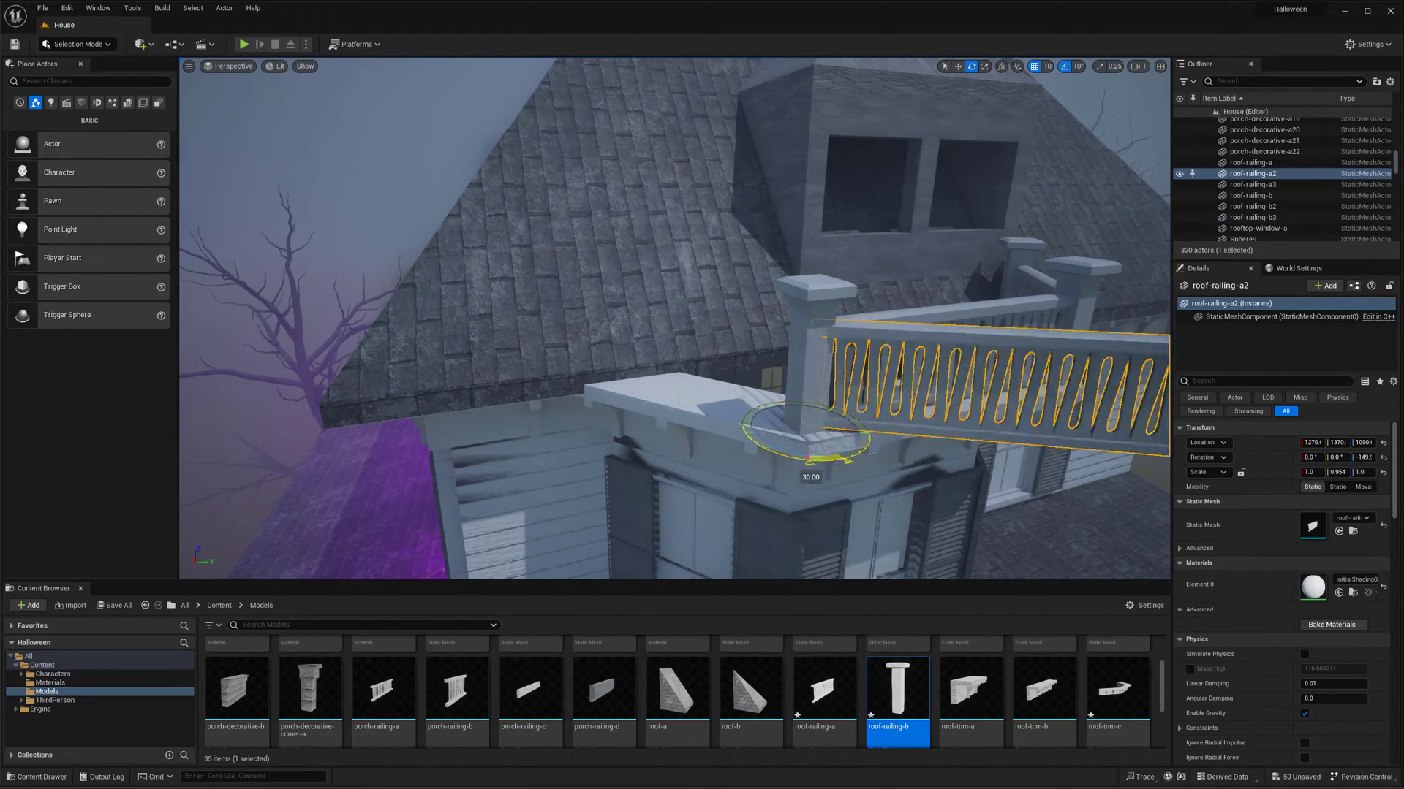
{"action": "left_click_drag", "start_coordinate": [810, 461], "coordinate": [775, 446]}
{"action": "key", "text": "w"}
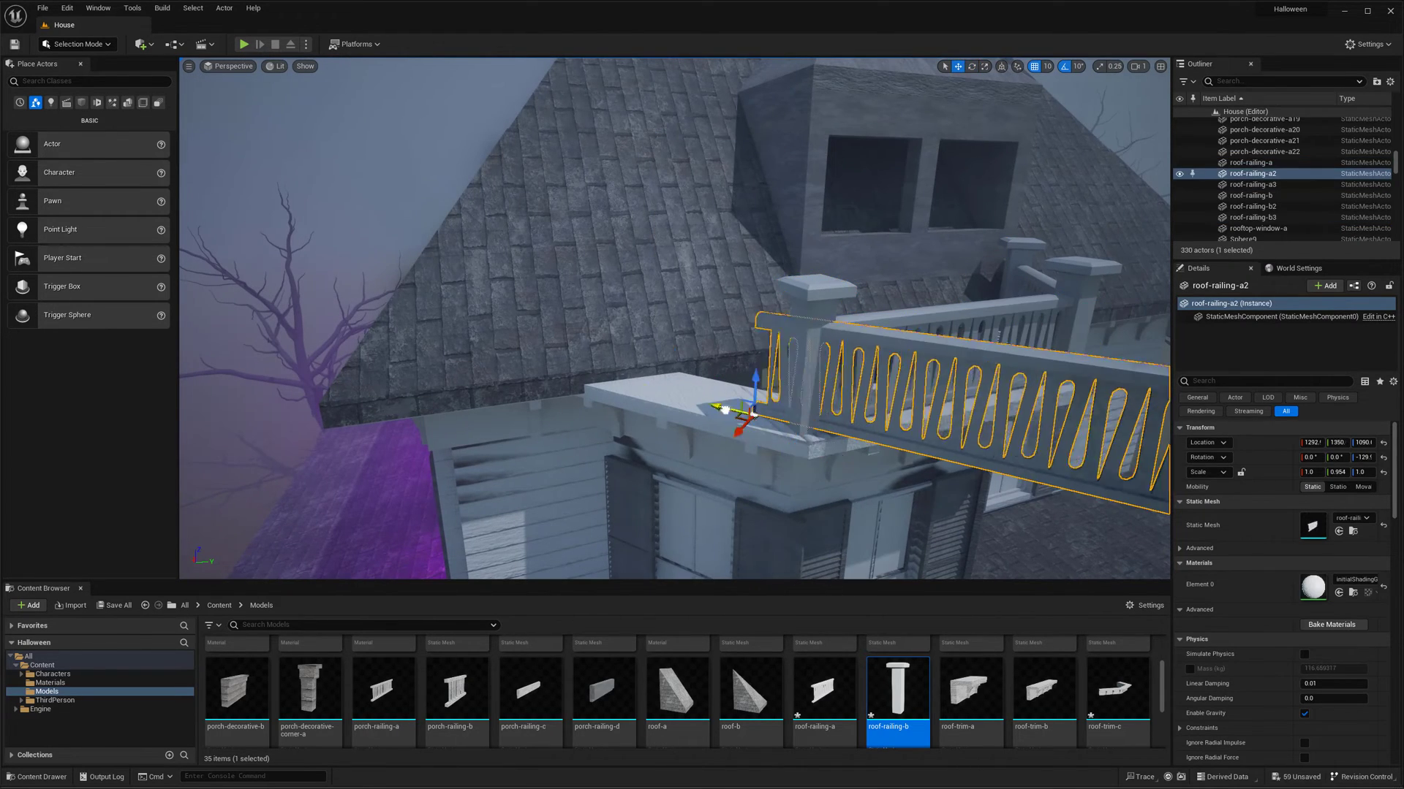
{"action": "left_click_drag", "start_coordinate": [721, 407], "coordinate": [520, 355]}
{"action": "left_click_drag", "start_coordinate": [646, 324], "coordinate": [599, 384]}
Step: Duplicate the corner post, rotate the copy to -40° and place it at the roof end of the newly added side railing
{"action": "left_click", "coordinate": [799, 416]}
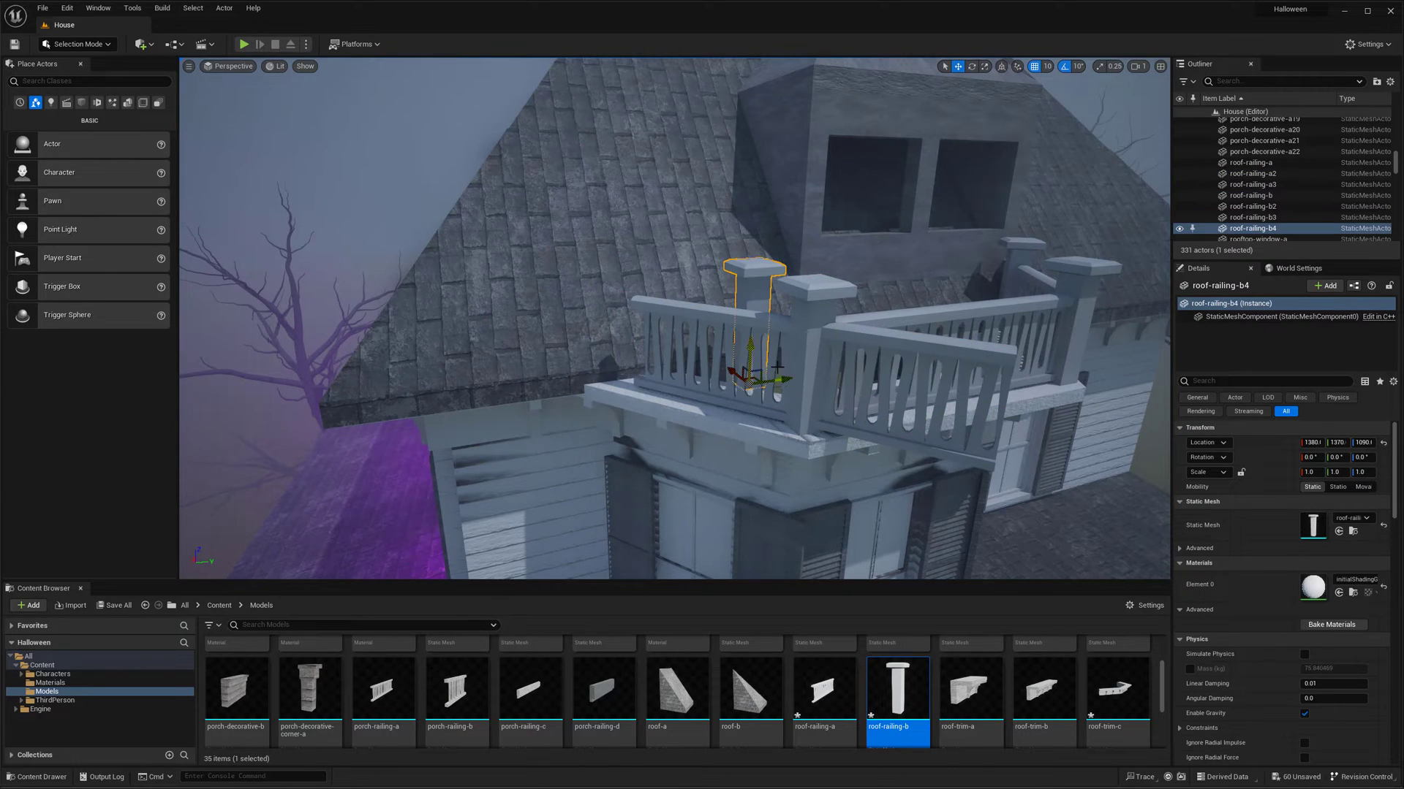
{"action": "left_click_drag", "start_coordinate": [776, 365], "coordinate": [680, 395]}
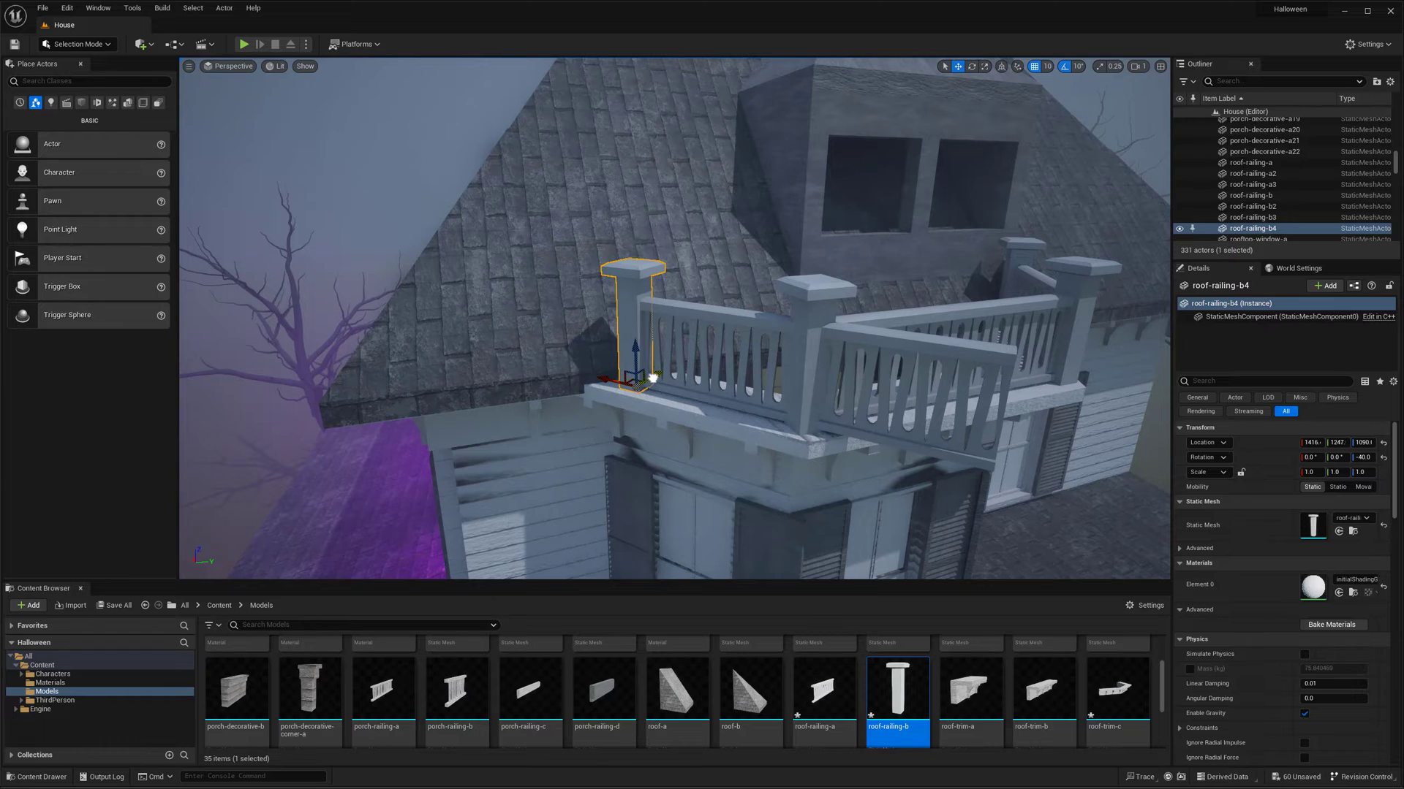
{"action": "right_click_drag", "start_coordinate": [652, 377], "coordinate": [525, 353]}
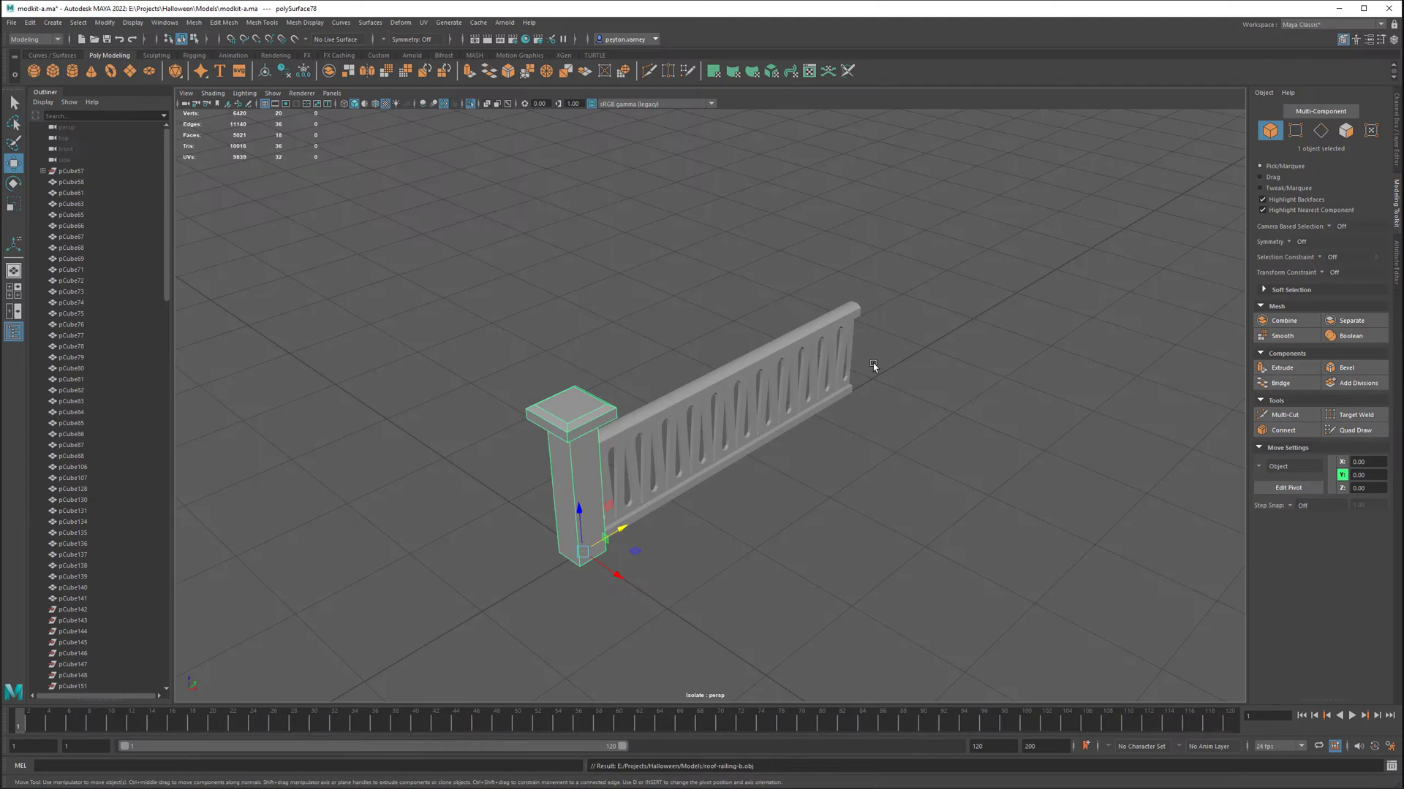
Step: Switch back to Maya, leave isolation, undo the latest changes and isolate the balcony base together with the railing and post
{"action": "key", "text": "ctrl+1"}
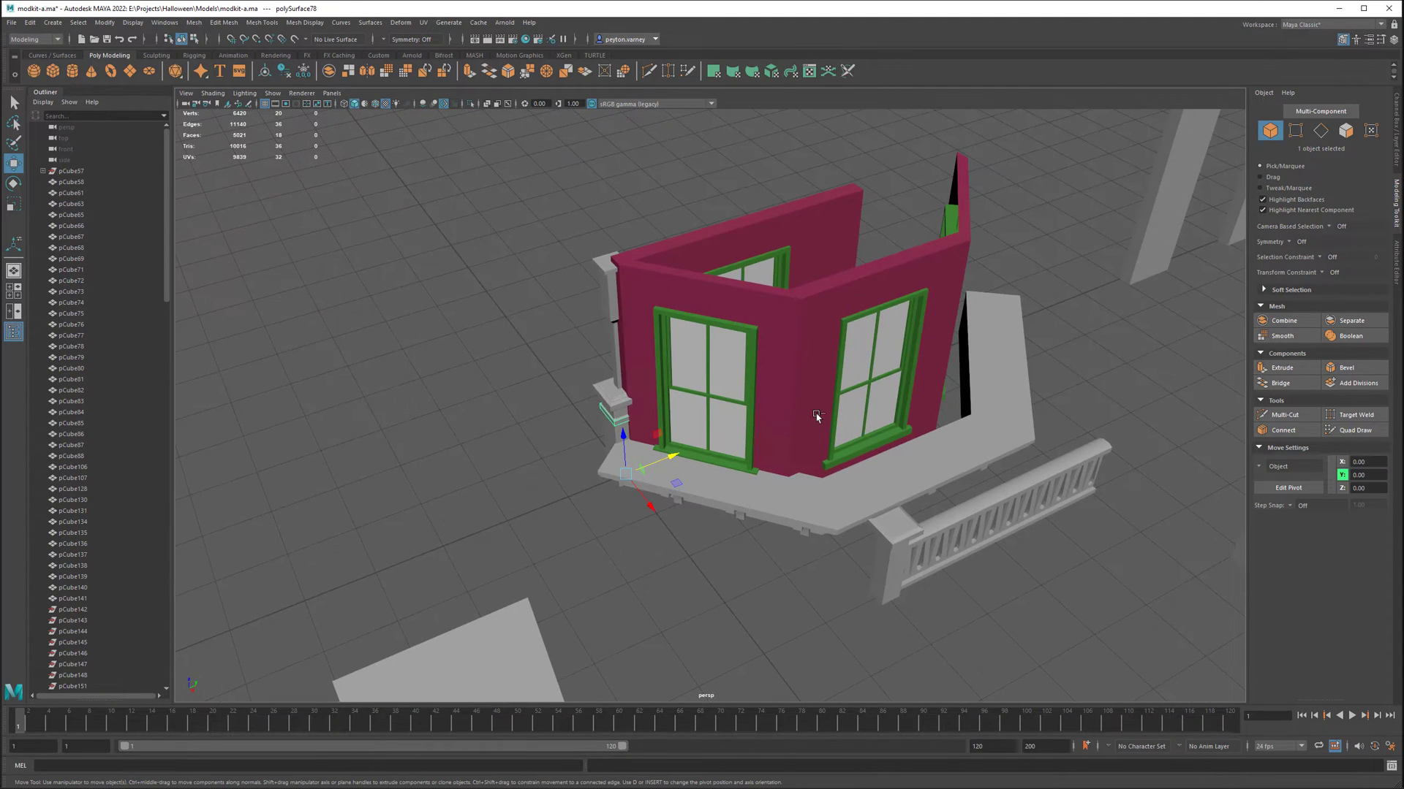
{"action": "key", "text": "ctrl+z"}
{"action": "key", "text": "ctrl+z"}
{"action": "key", "text": "ctrl+z"}
{"action": "key", "text": "ctrl+z"}
{"action": "key", "text": "ctrl+z"}
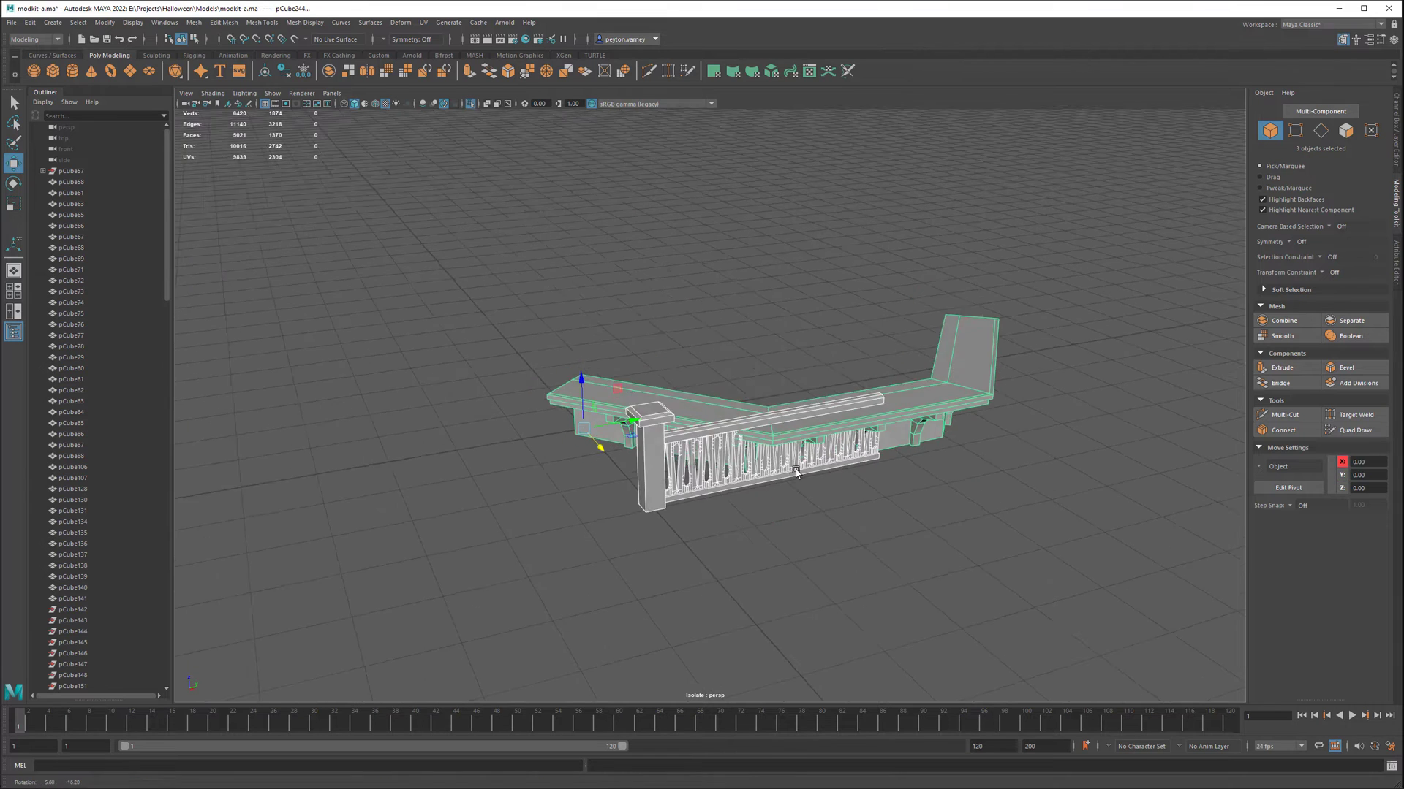
Step: Fit the railing to the balcony's front edge by scaling it between the corner post and a duplicate post
{"action": "left_click_drag", "start_coordinate": [799, 468], "coordinate": [651, 266]}
{"action": "left_click", "coordinate": [770, 468]}
{"action": "key", "text": "r"}
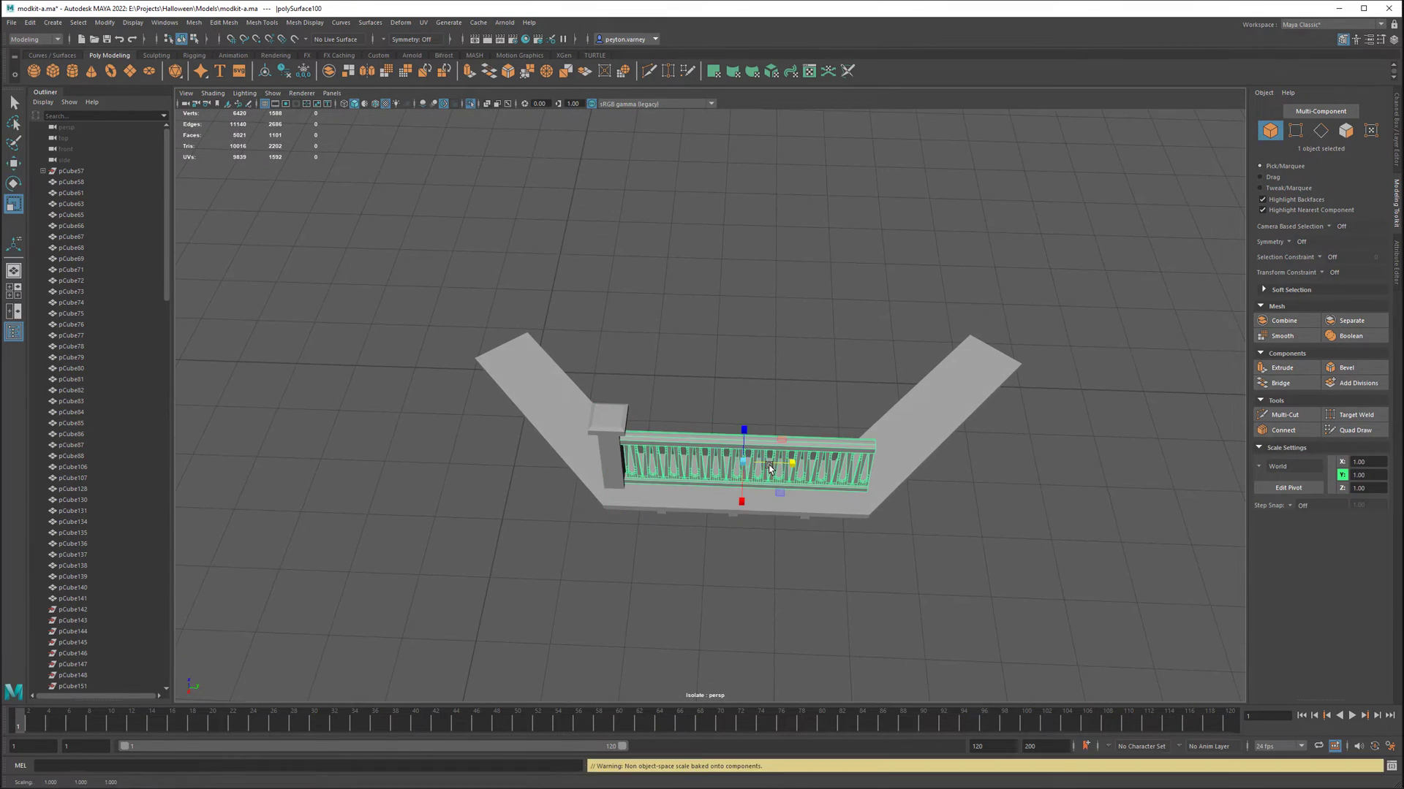
{"action": "left_click", "coordinate": [663, 467]}
{"action": "key", "text": "w"}
{"action": "left_click", "coordinate": [731, 454]}
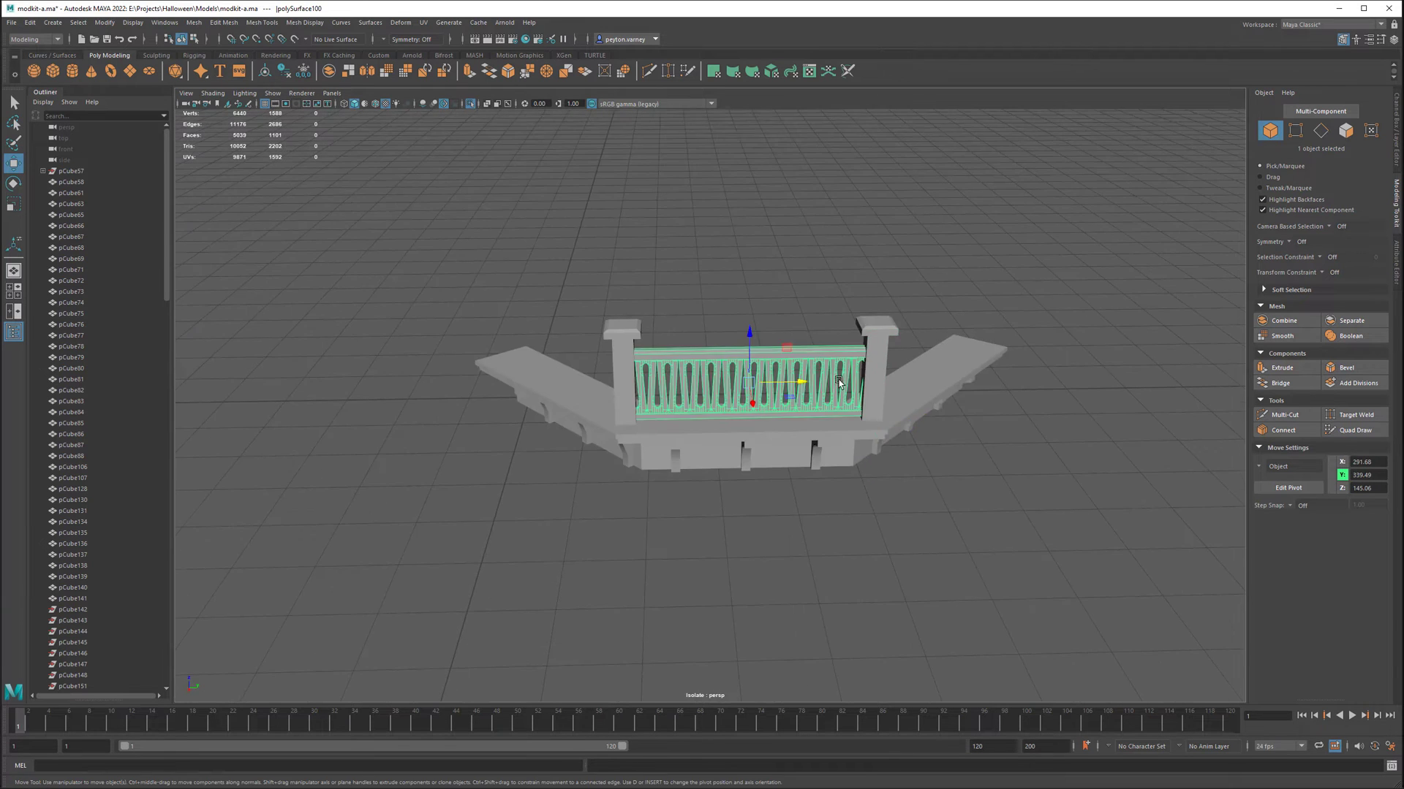
Step: Duplicate the front railing twice and rotate the copies to run along both angled sides of the balcony
{"action": "key", "text": "ctrl+d"}
{"action": "key", "text": "e"}
{"action": "left_click_drag", "start_coordinate": [907, 468], "coordinate": [869, 500]}
{"action": "left_click", "coordinate": [737, 453]}
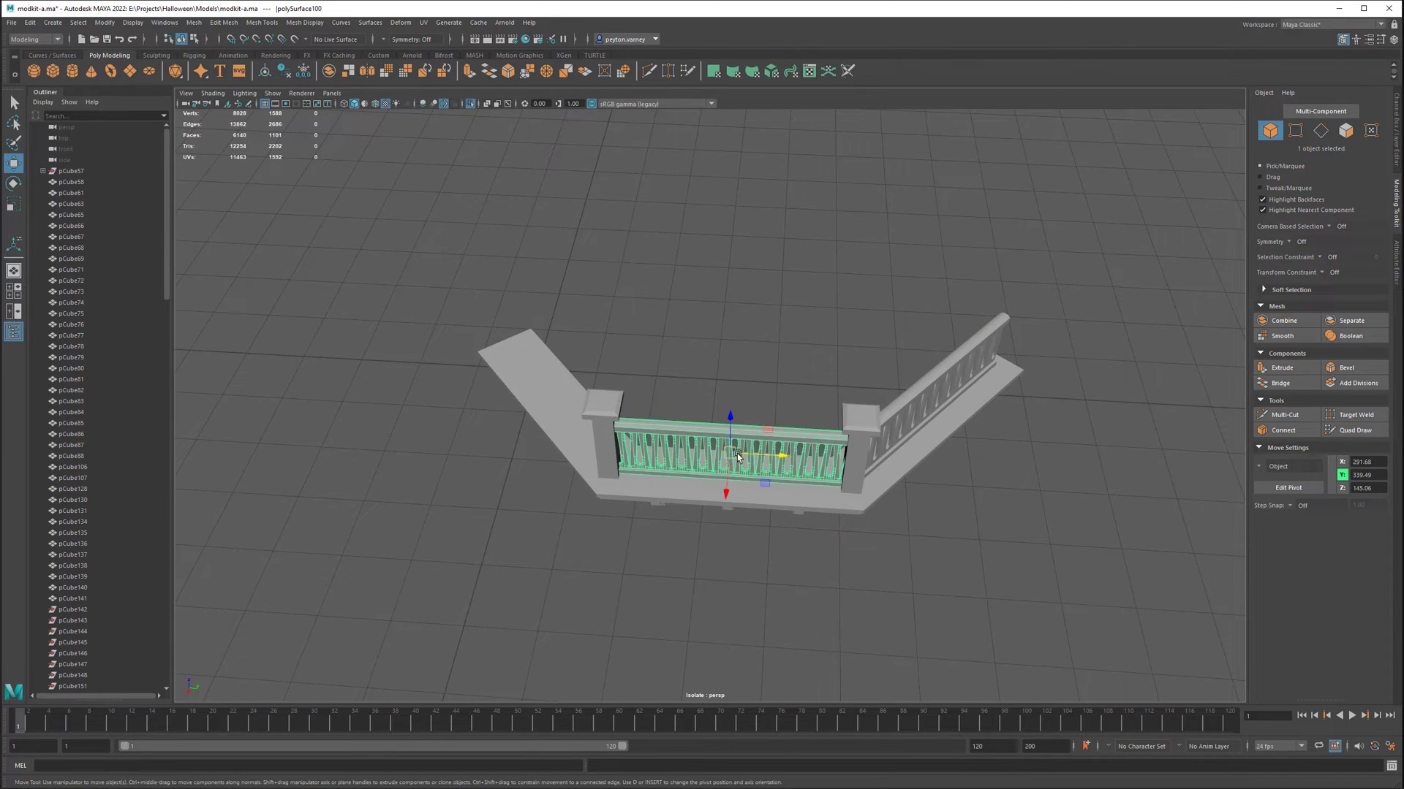
{"action": "key", "text": "ctrl+d"}
{"action": "key", "text": "e"}
{"action": "left_click_drag", "start_coordinate": [736, 453], "coordinate": [770, 387]}
Step: Duplicate a corner post, rotate it to match the side railing and place copies near the outer ends of both side railings
{"action": "left_click", "coordinate": [851, 438]}
{"action": "left_click_drag", "start_coordinate": [851, 437], "coordinate": [772, 462], "text": "alt"}
{"action": "left_click", "coordinate": [772, 462]}
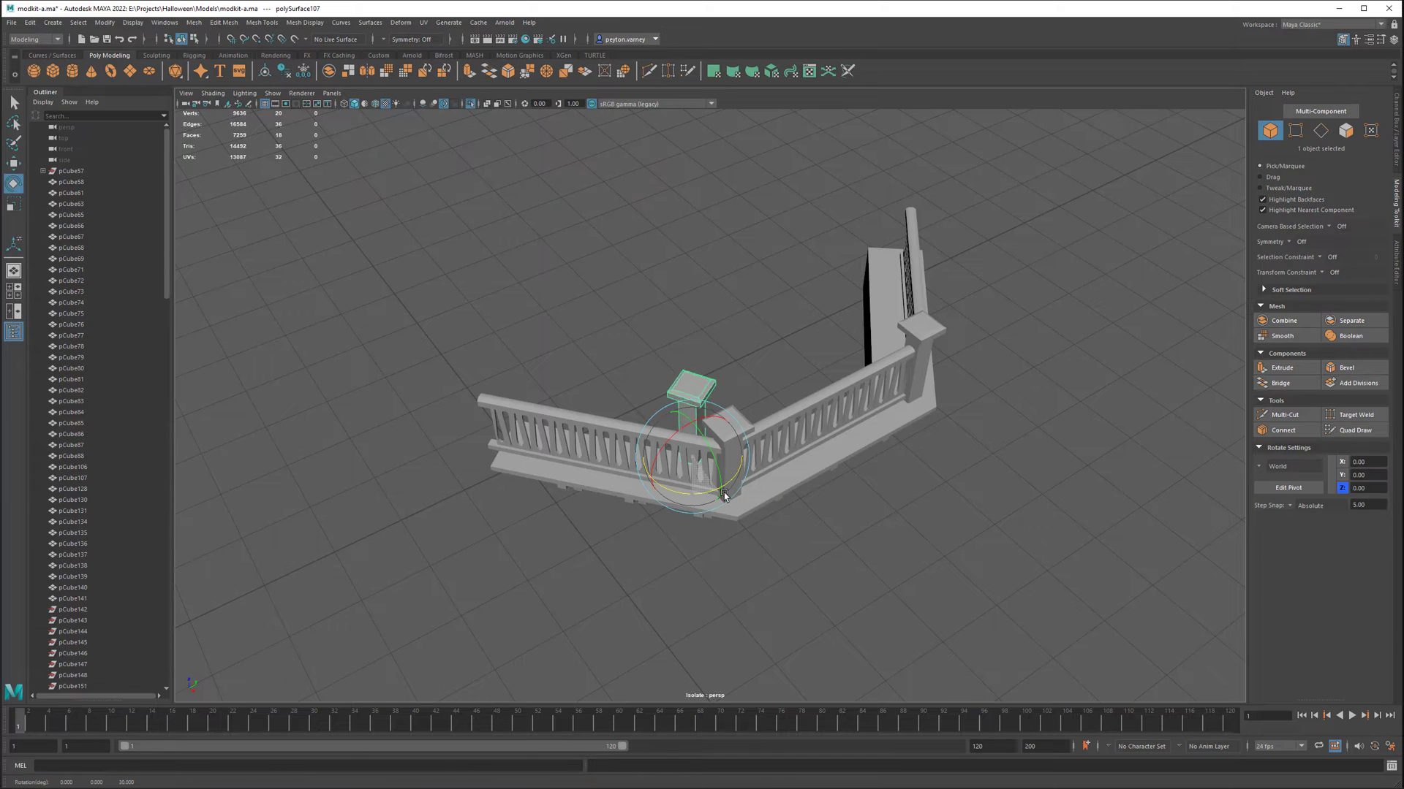
{"action": "key", "text": "w"}
{"action": "left_click_drag", "start_coordinate": [698, 425], "coordinate": [701, 457]}
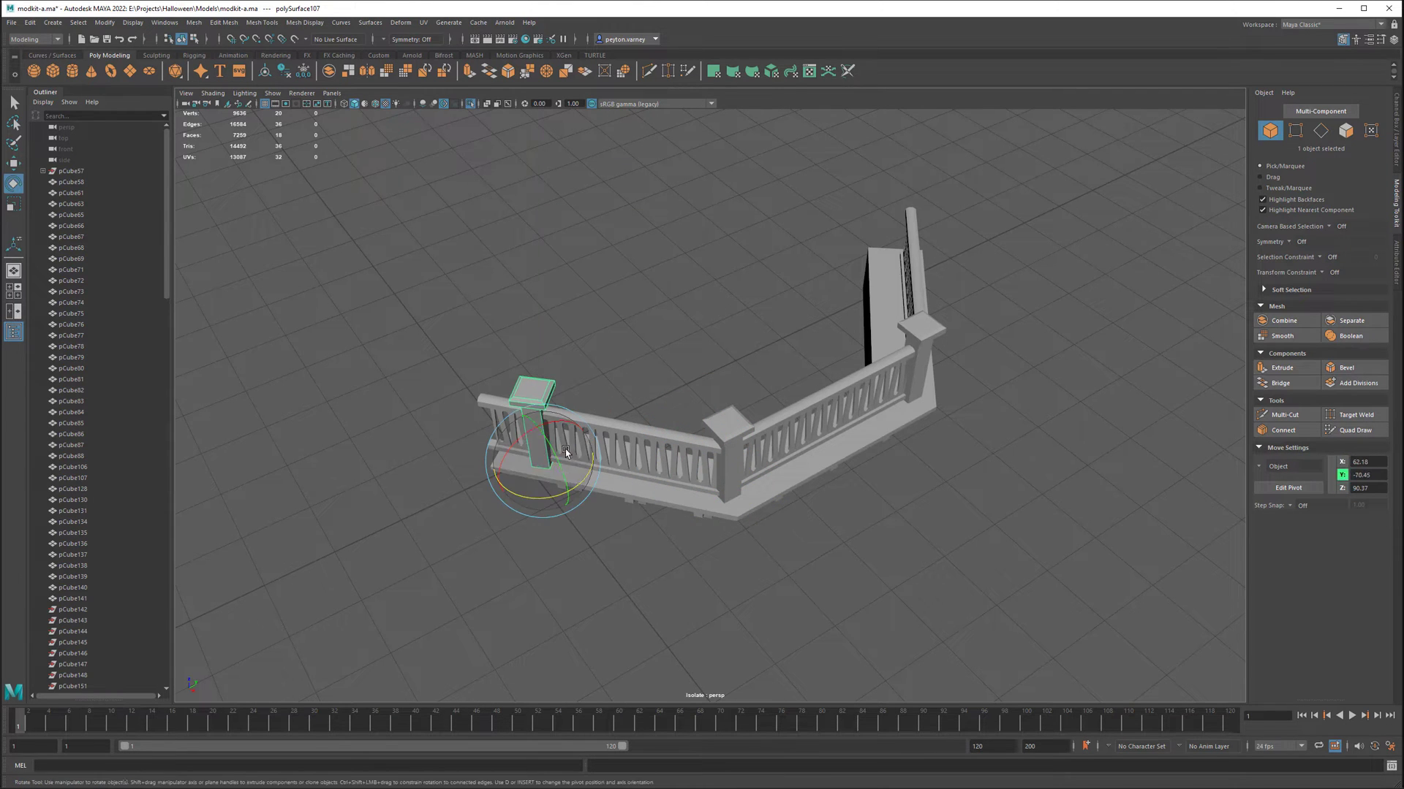
{"action": "key", "text": "ctrl+d"}
{"action": "key", "text": "w"}
{"action": "left_click_drag", "start_coordinate": [573, 488], "coordinate": [569, 350], "text": "alt"}
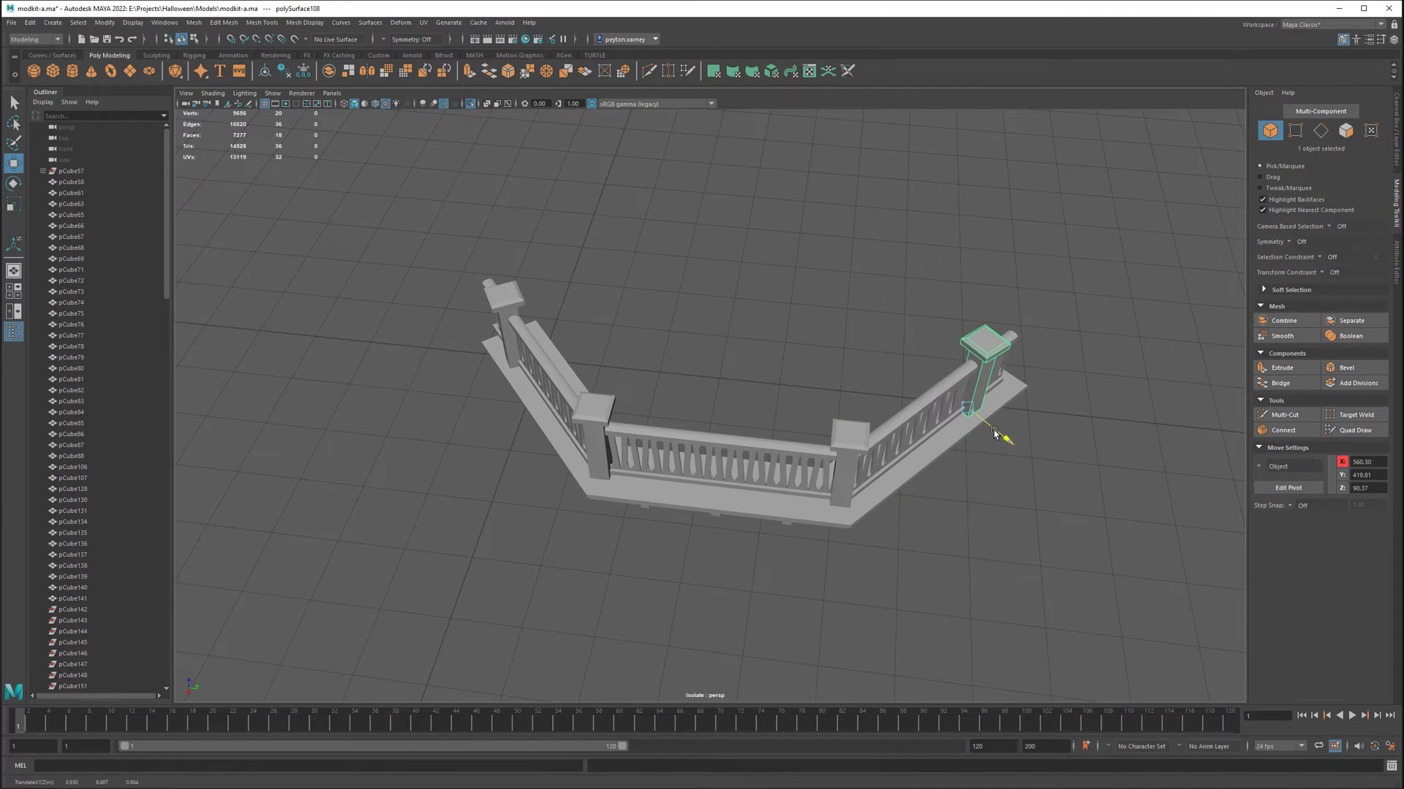
Step: Delete the baluster faces that extend past the outer posts on the two side railings
{"action": "left_click_drag", "start_coordinate": [994, 433], "coordinate": [833, 339], "text": "alt"}
{"action": "left_click", "coordinate": [657, 394]}
{"action": "key", "text": "f"}
{"action": "left_click_drag", "start_coordinate": [731, 409], "coordinate": [1242, 149], "text": "alt"}
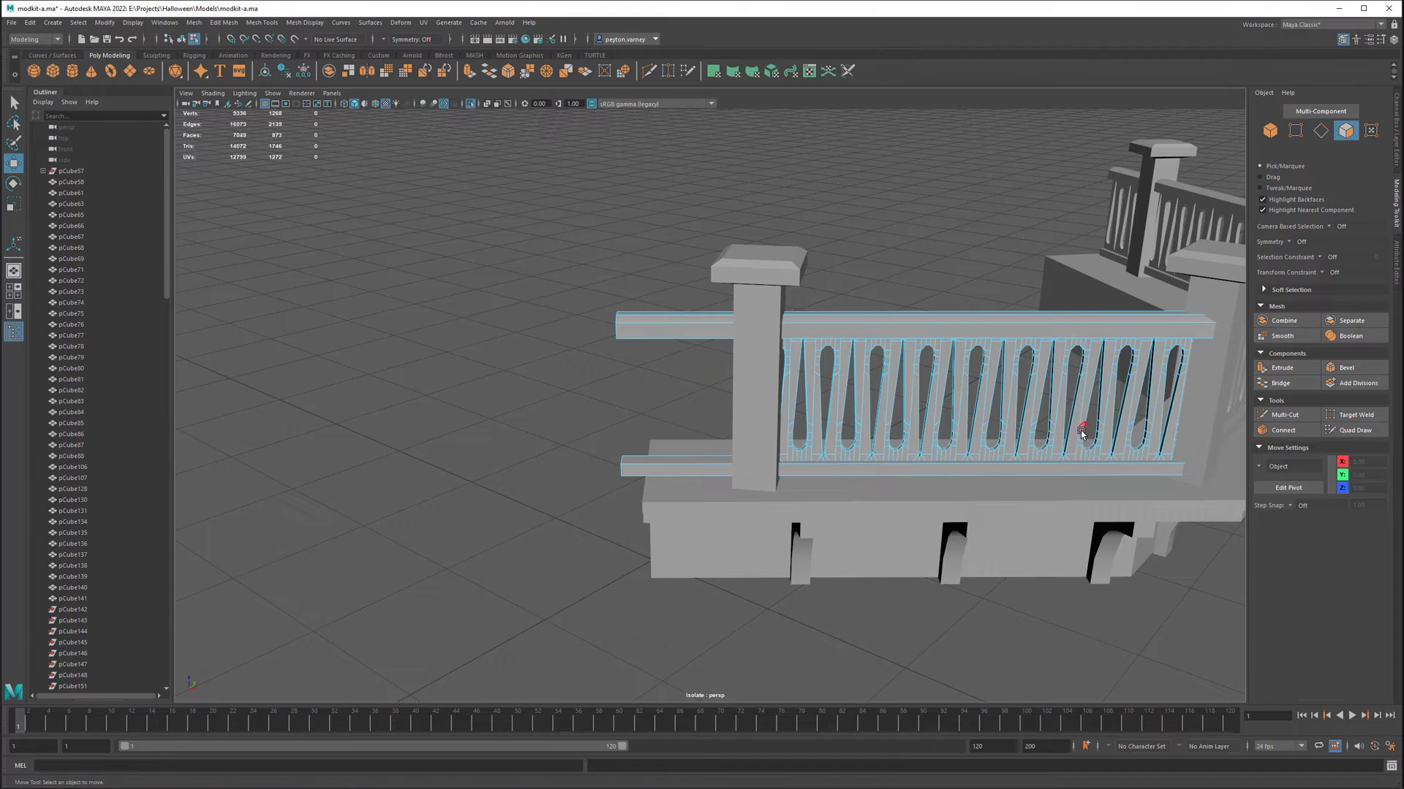
{"action": "left_click", "coordinate": [1082, 459]}
{"action": "left_click_drag", "start_coordinate": [1082, 459], "coordinate": [1026, 361], "text": "alt"}
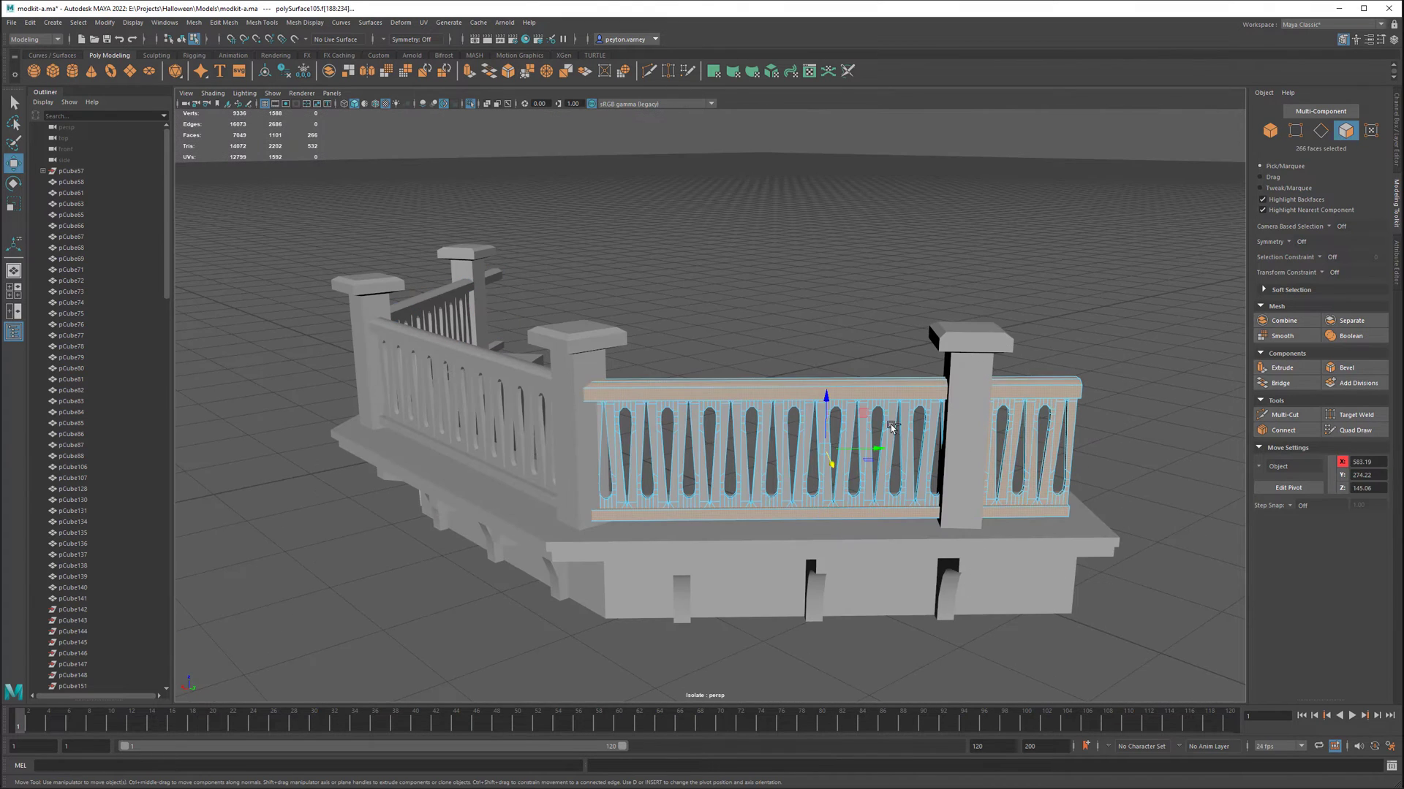
{"action": "key", "text": "Delete"}
Step: Duplicate the railing, rotate a copy, and place railings running back from both outer posts of the balcony
{"action": "left_click_drag", "start_coordinate": [1115, 450], "coordinate": [381, 439], "text": "alt"}
{"action": "left_click_drag", "start_coordinate": [381, 512], "coordinate": [277, 371]}
{"action": "left_click", "coordinate": [1074, 311]}
{"action": "left_click_drag", "start_coordinate": [1074, 311], "coordinate": [964, 304], "text": "alt"}
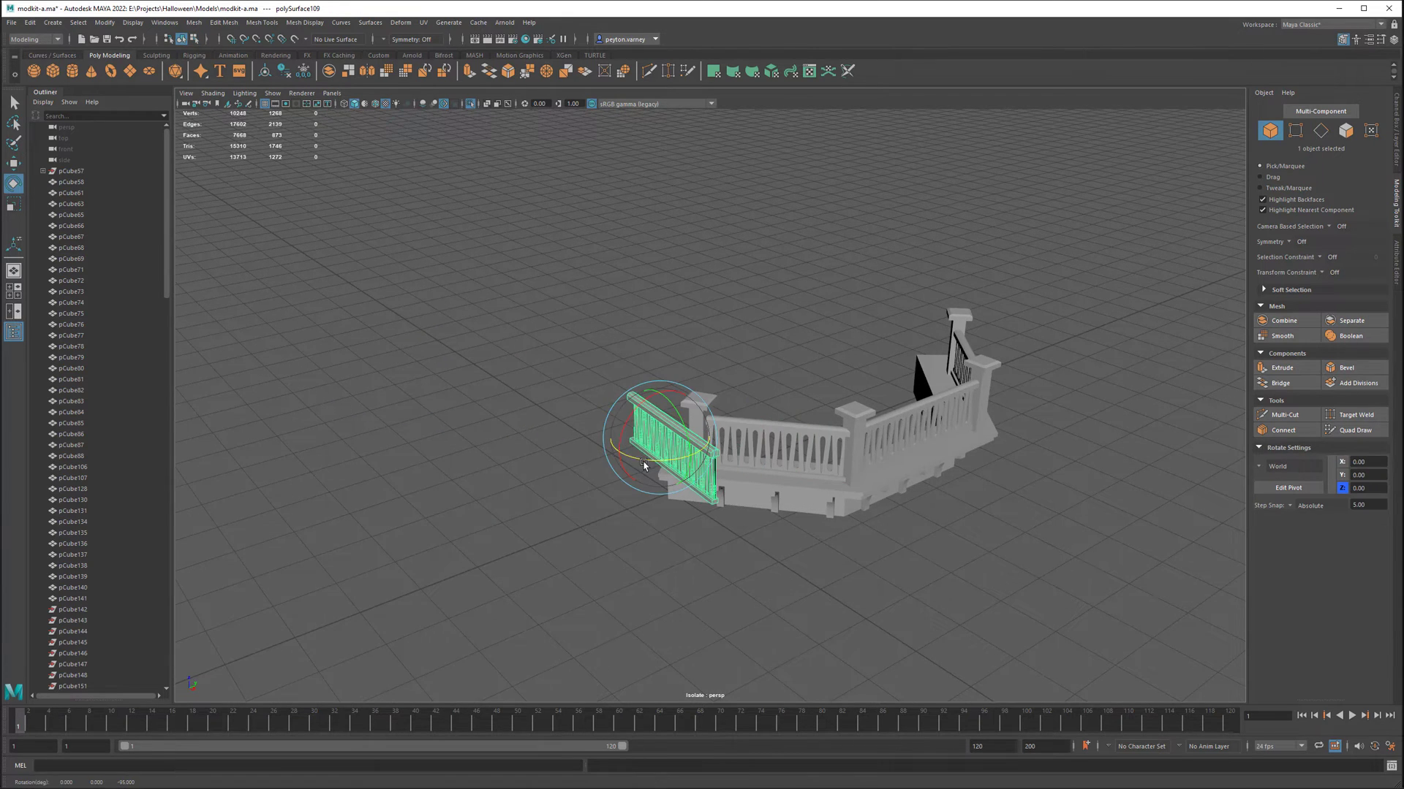
{"action": "left_click_drag", "start_coordinate": [644, 465], "coordinate": [603, 414], "text": "alt"}
{"action": "left_click_drag", "start_coordinate": [941, 385], "coordinate": [799, 367]}
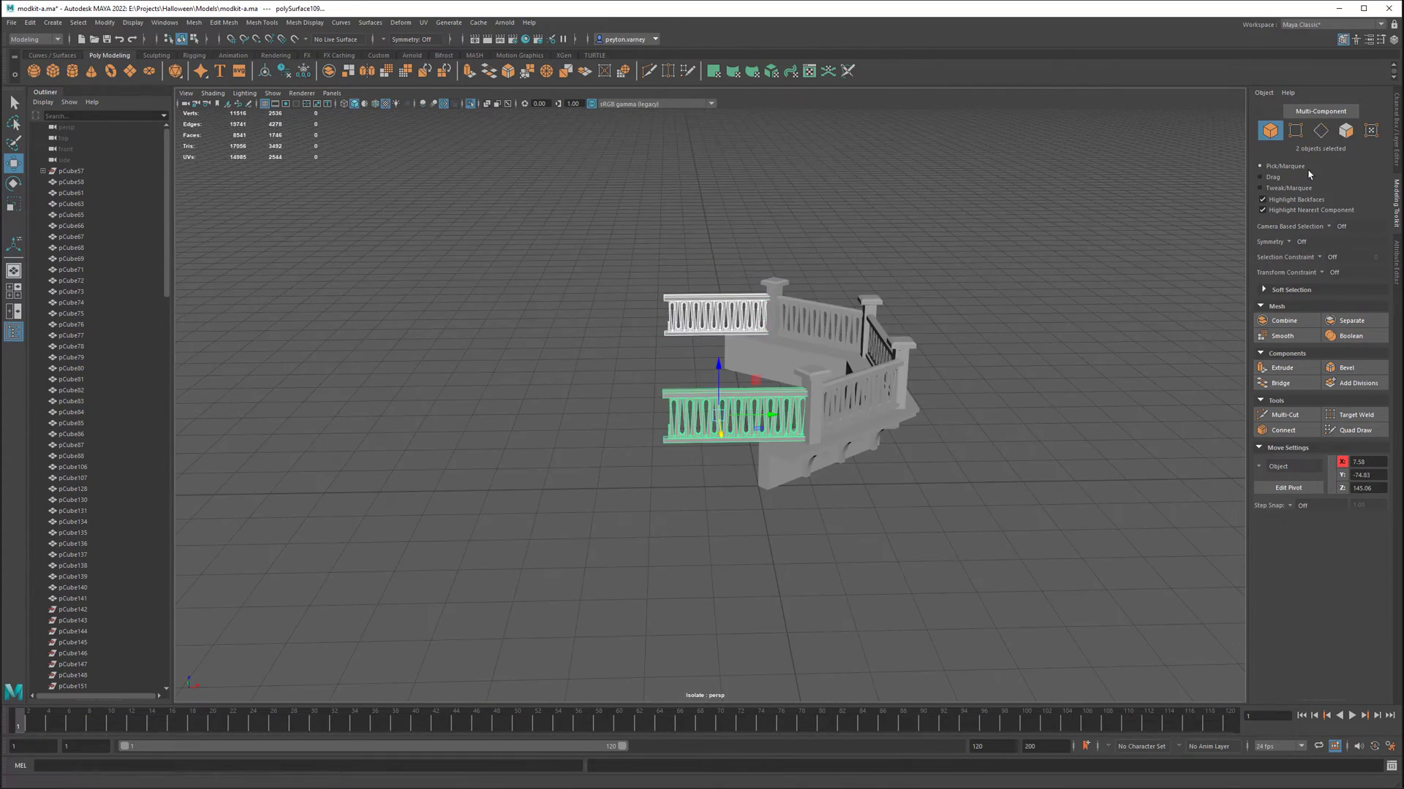
Step: Select all the railings and posts, combine them into one mesh and reposition its pivot
{"action": "left_click_drag", "start_coordinate": [720, 498], "coordinate": [1044, 528]}
{"action": "key", "text": "F8"}
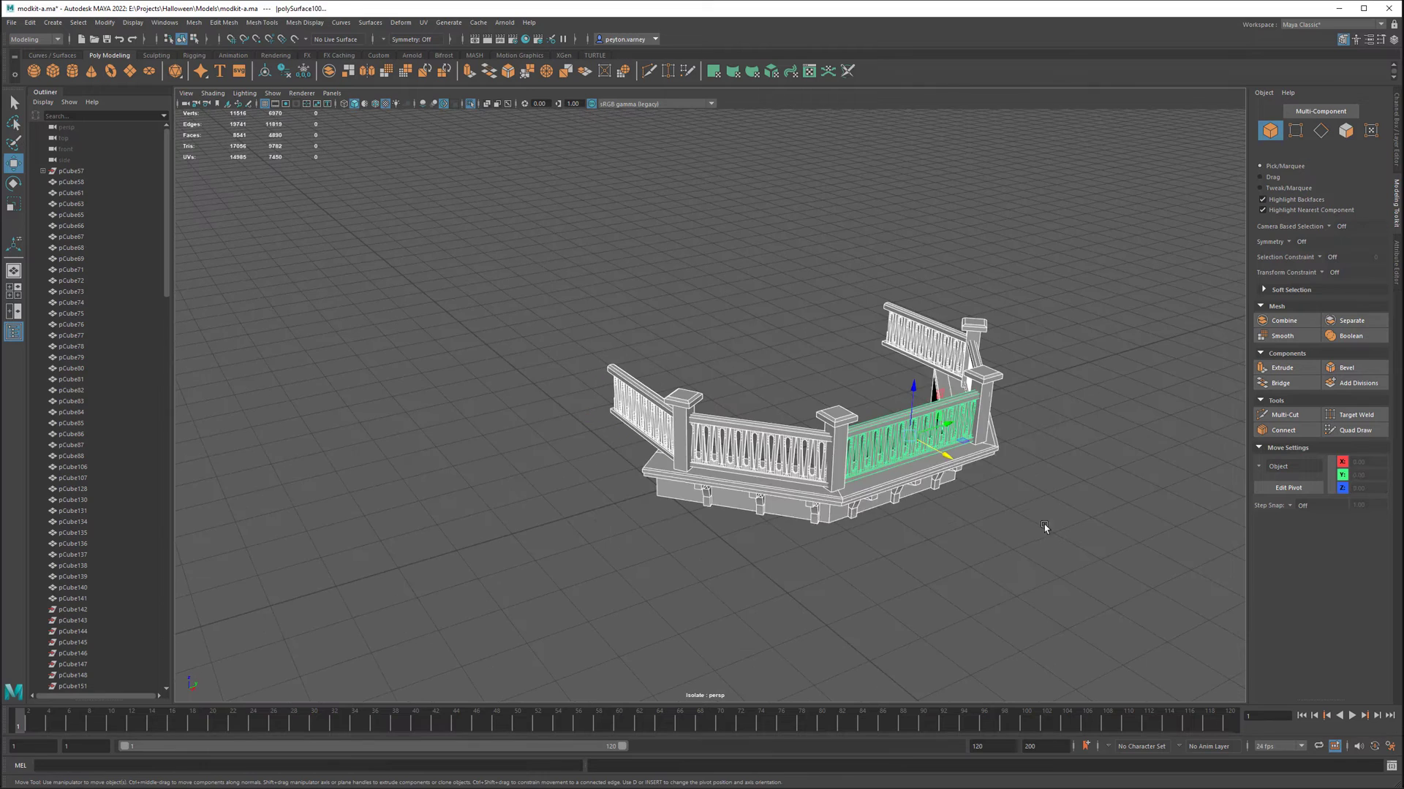
{"action": "right_click_drag", "start_coordinate": [857, 479], "coordinate": [862, 639], "text": "shift"}
{"action": "left_click_drag", "start_coordinate": [863, 639], "coordinate": [822, 554], "text": "alt"}
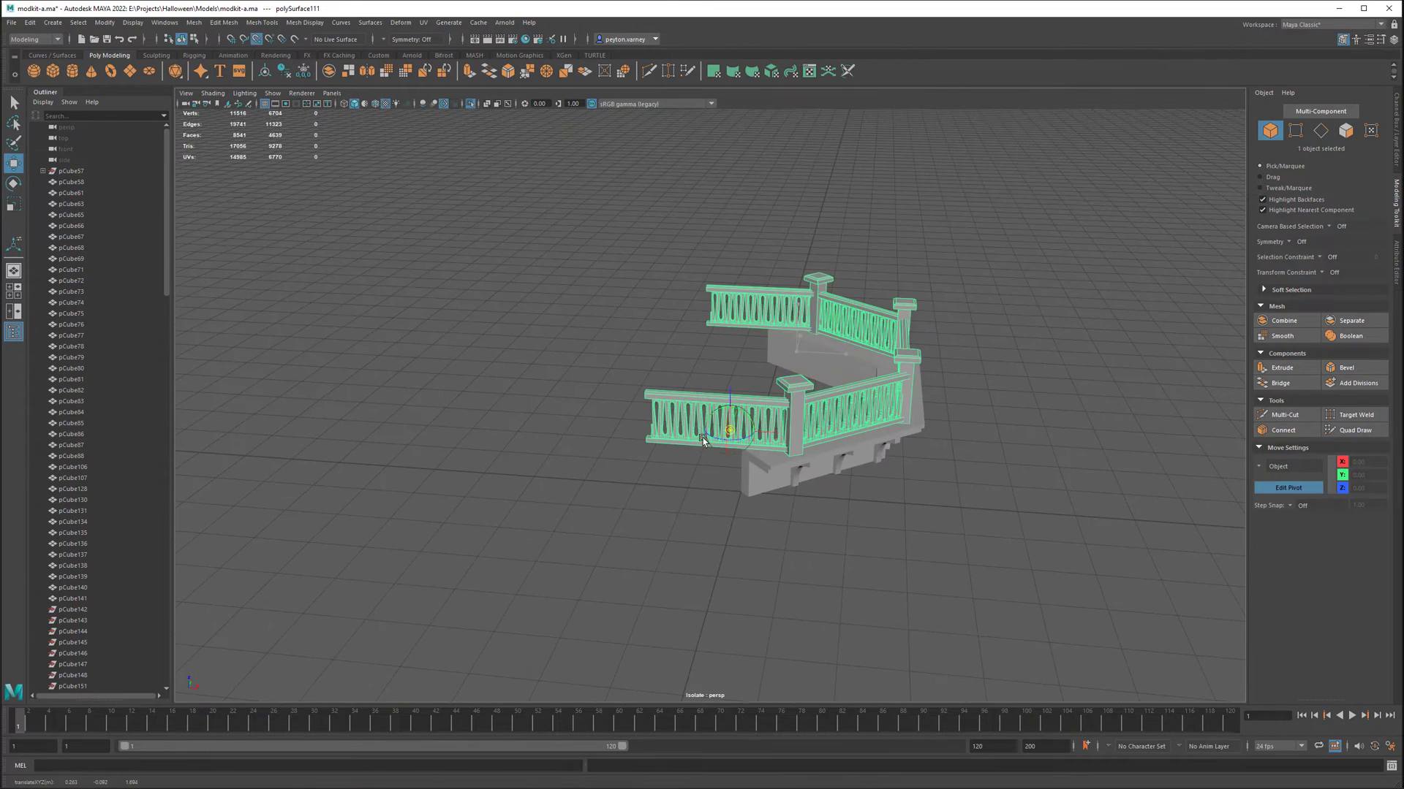
Step: Export the combined railing as roof-railing-a.obj into the Models folder, replacing the existing file
{"action": "left_click_drag", "start_coordinate": [703, 440], "coordinate": [727, 487], "text": "alt"}
{"action": "left_click", "coordinate": [12, 22]}
{"action": "left_click", "coordinate": [44, 163]}
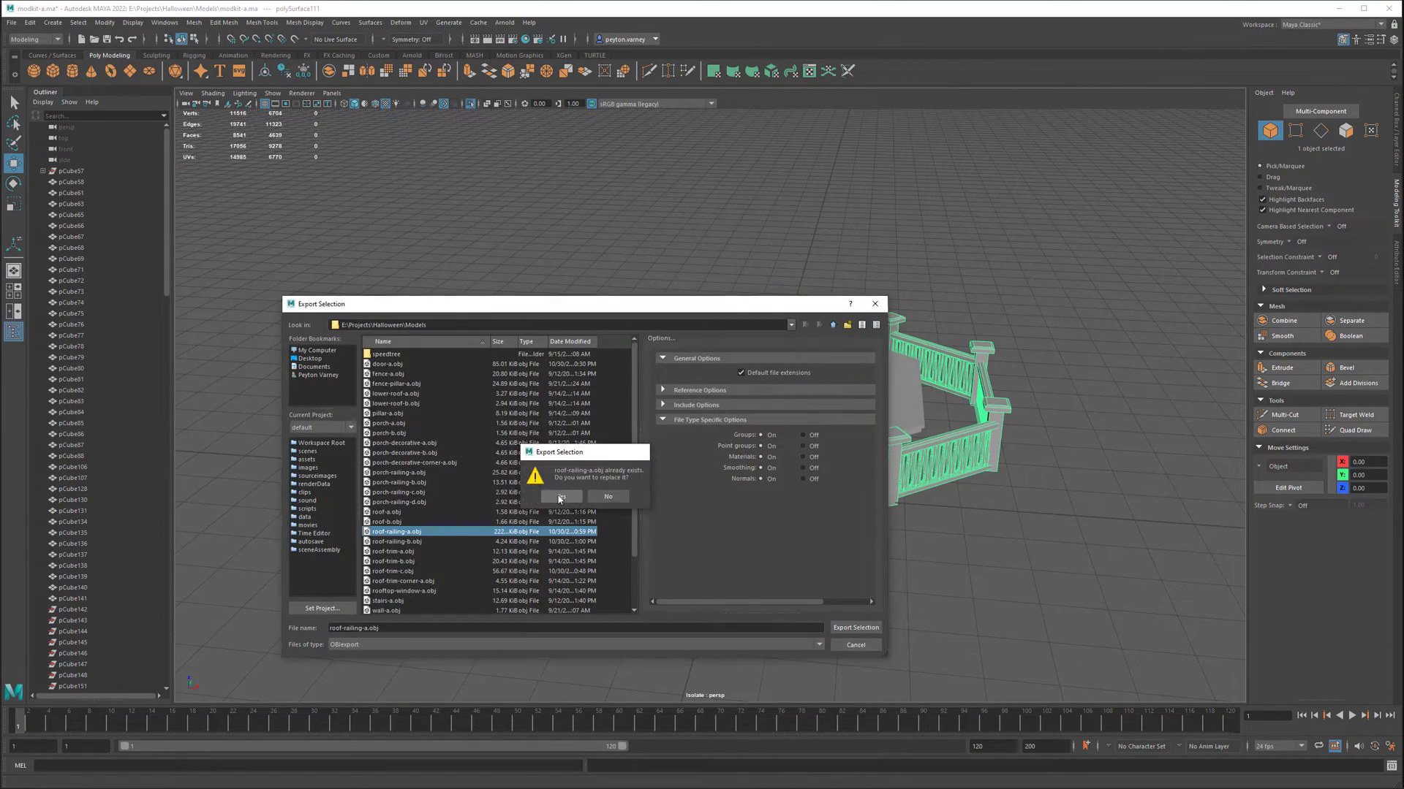
{"action": "left_click", "coordinate": [560, 497]}
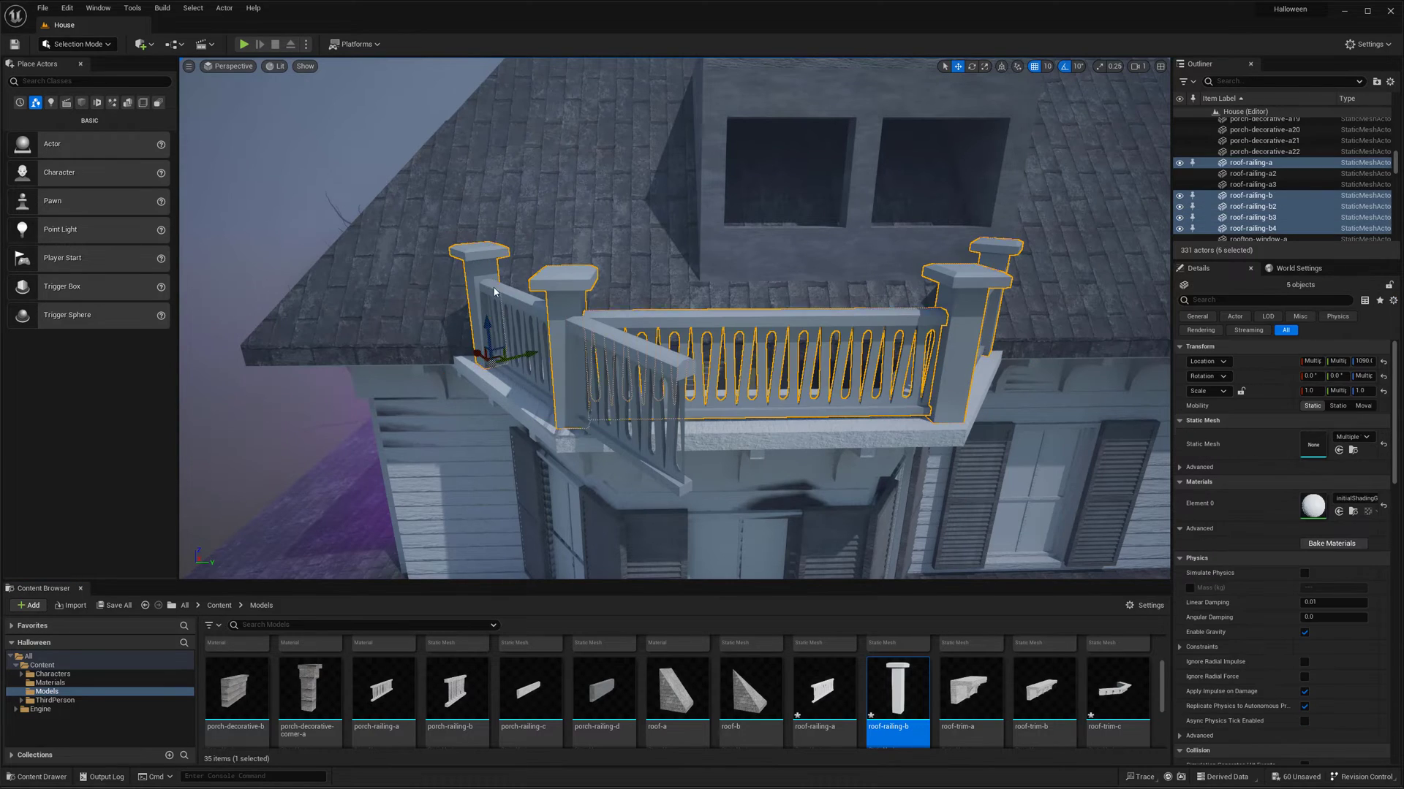
Step: Switch to Unreal Engine, delete the old balcony railing and post actors, and import roof-railing-a.obj with the existing import settings
{"action": "key", "text": "Delete"}
{"action": "left_click", "coordinate": [70, 605]}
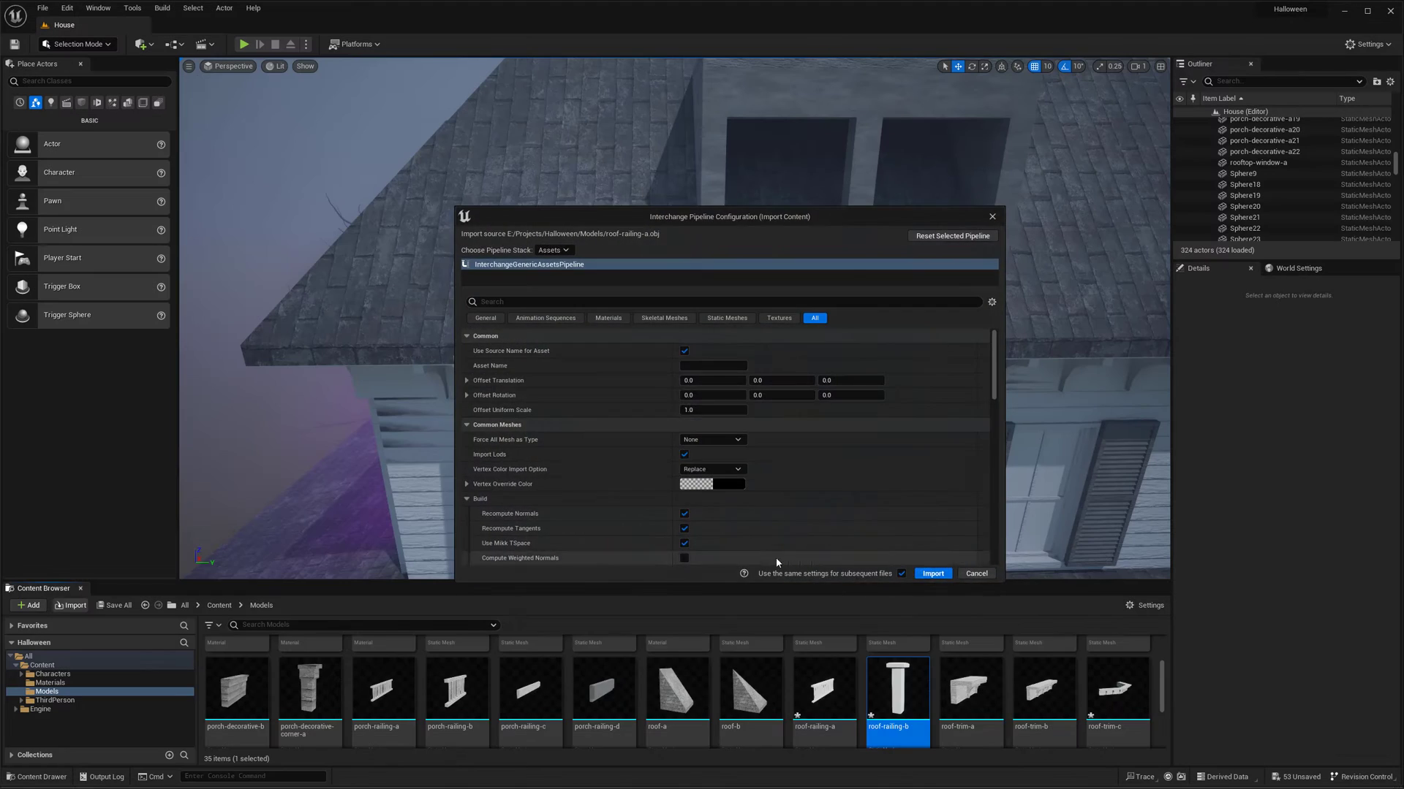
{"action": "left_click", "coordinate": [933, 573]}
Step: Place the roof-railing-a model in the level and rotate it about 180° to face outward over the balcony
{"action": "left_click_drag", "start_coordinate": [824, 720], "coordinate": [676, 329]}
{"action": "key", "text": "e"}
{"action": "left_click_drag", "start_coordinate": [628, 424], "coordinate": [476, 302]}
{"action": "key", "text": "w"}
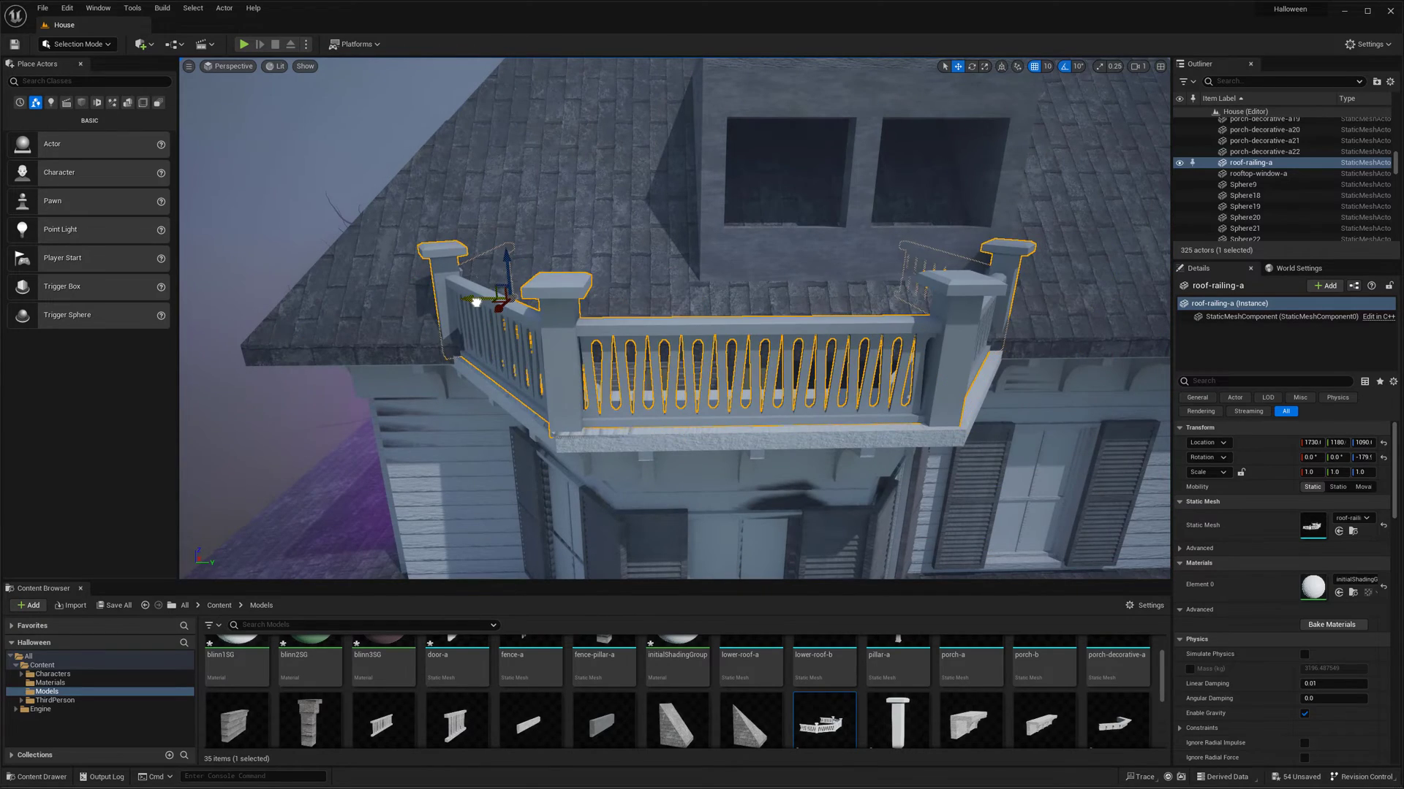
Step: Scale the roof railing to about 0.907, align it with the balcony edge and apply the wood-a material
{"action": "scroll", "coordinate": [506, 312], "scroll_direction": "down", "scroll_amount": 10}
{"action": "right_click_drag", "start_coordinate": [506, 312], "coordinate": [507, 293]}
{"action": "key", "text": "e"}
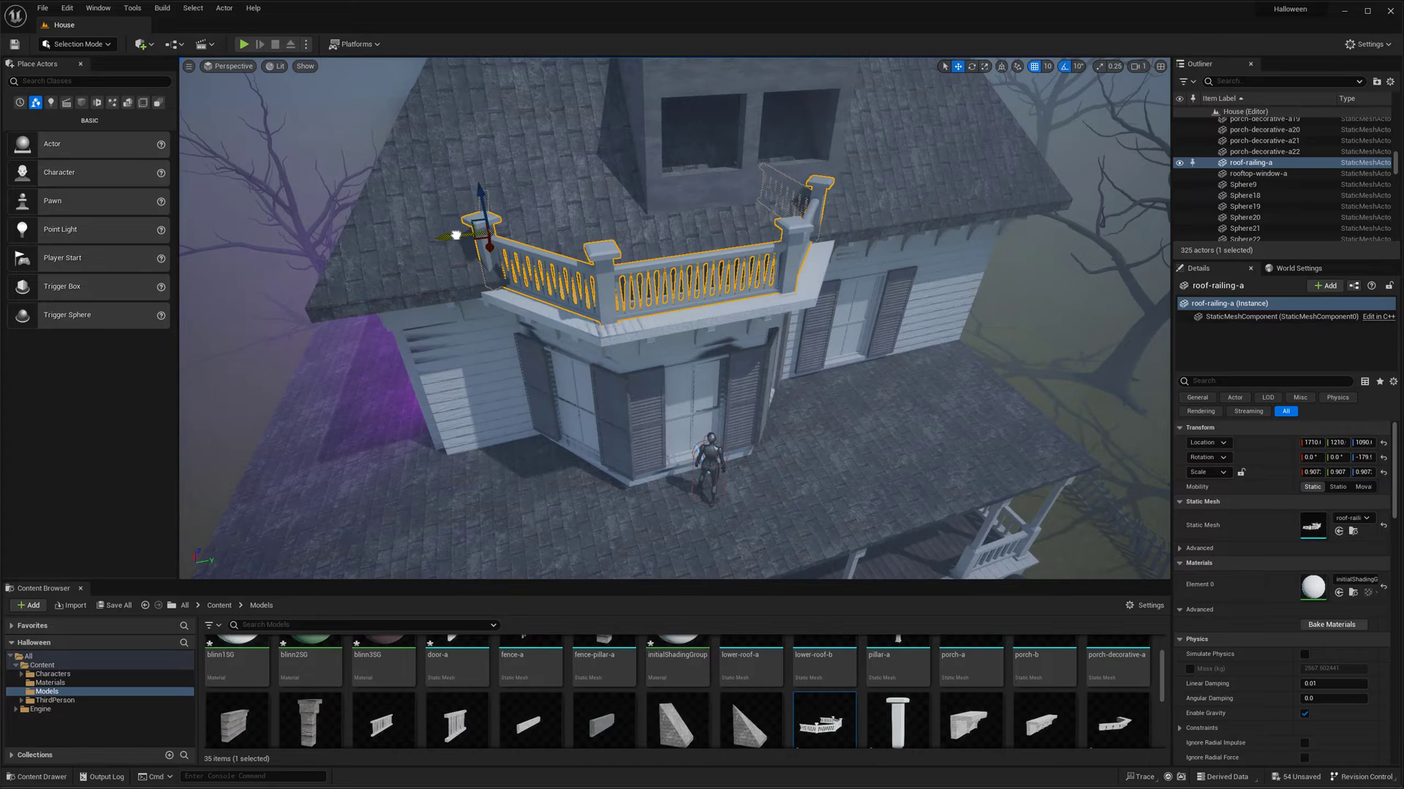
{"action": "key", "text": "g"}
{"action": "right_click_drag", "start_coordinate": [590, 245], "coordinate": [570, 208]}
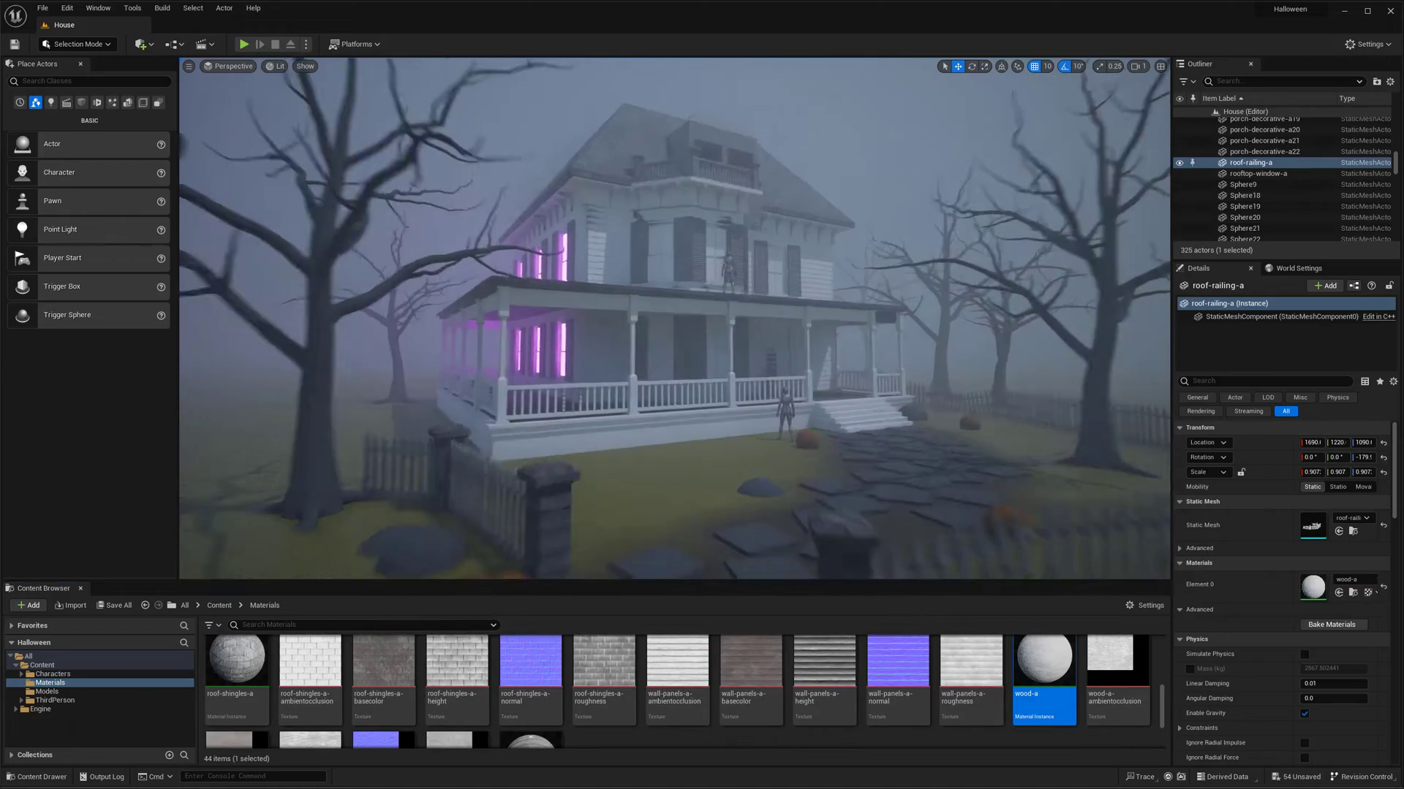
Step: Examine the new balcony railing and the house exterior from the front yard and up close
{"action": "key", "text": "g"}
{"action": "right_click_drag", "start_coordinate": [606, 335], "coordinate": [726, 493]}
{"action": "scroll", "coordinate": [726, 493], "scroll_direction": "up", "scroll_amount": 5}
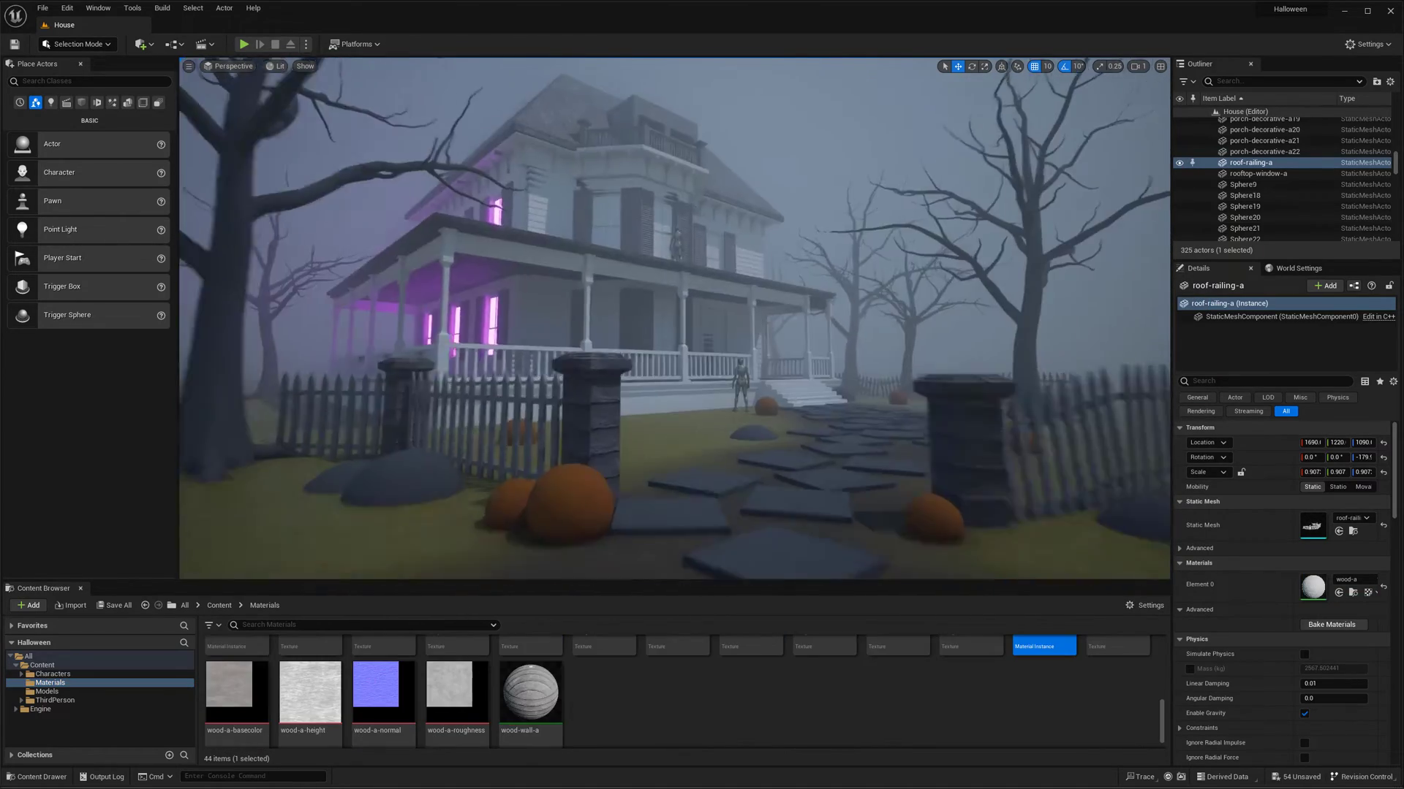
{"action": "key", "text": "g"}
{"action": "key", "text": "f"}
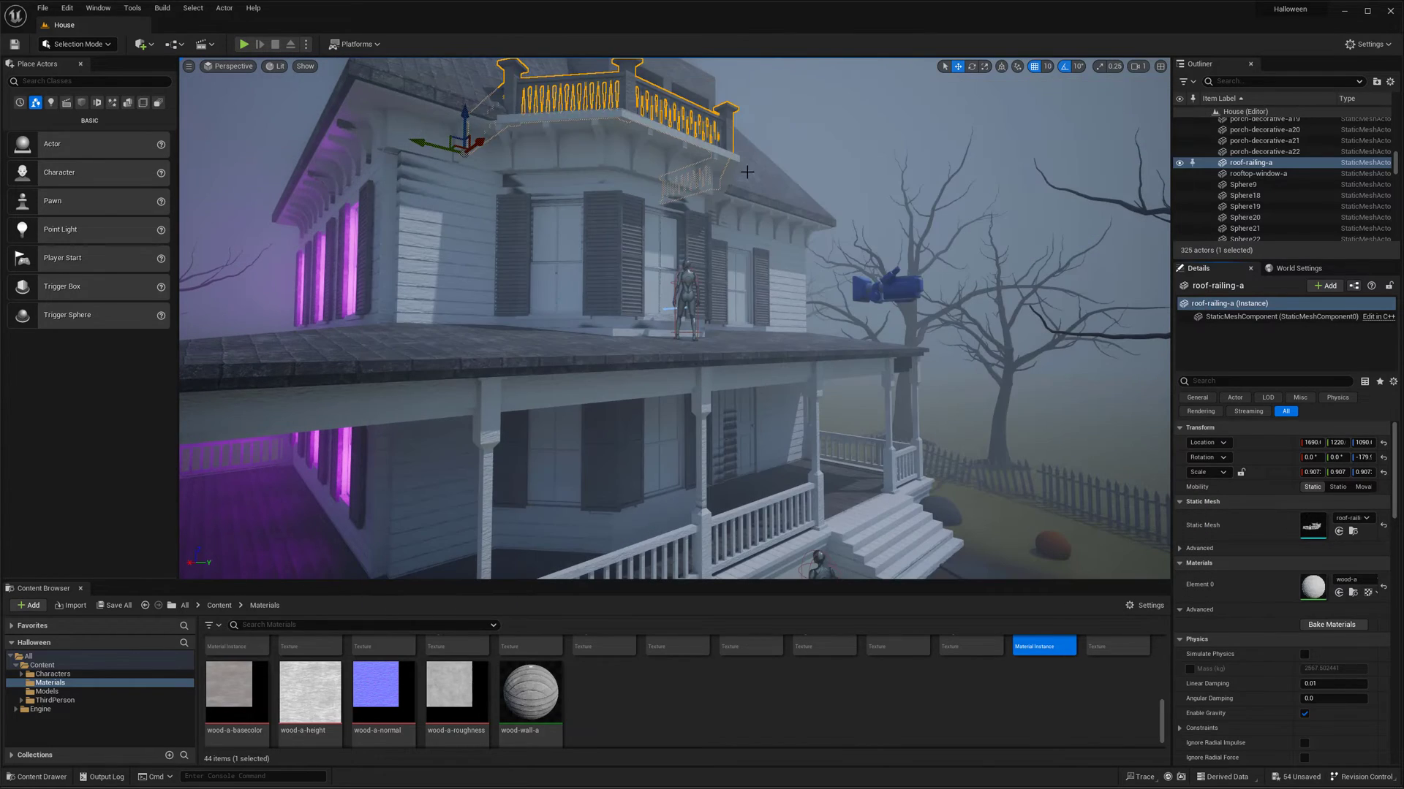
{"action": "left_click", "coordinate": [725, 165]}
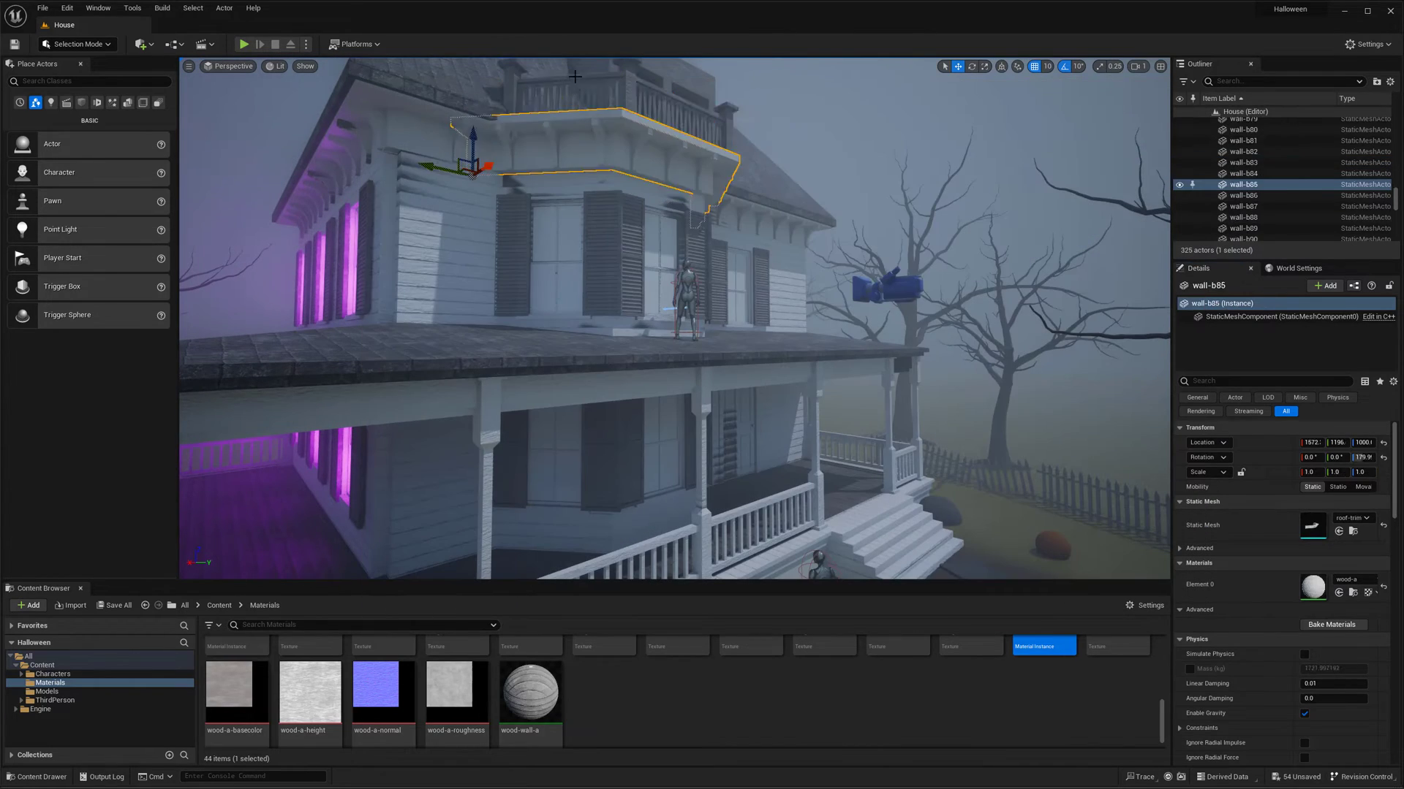
{"action": "left_click_drag", "start_coordinate": [576, 132], "coordinate": [854, 399], "text": "shift"}
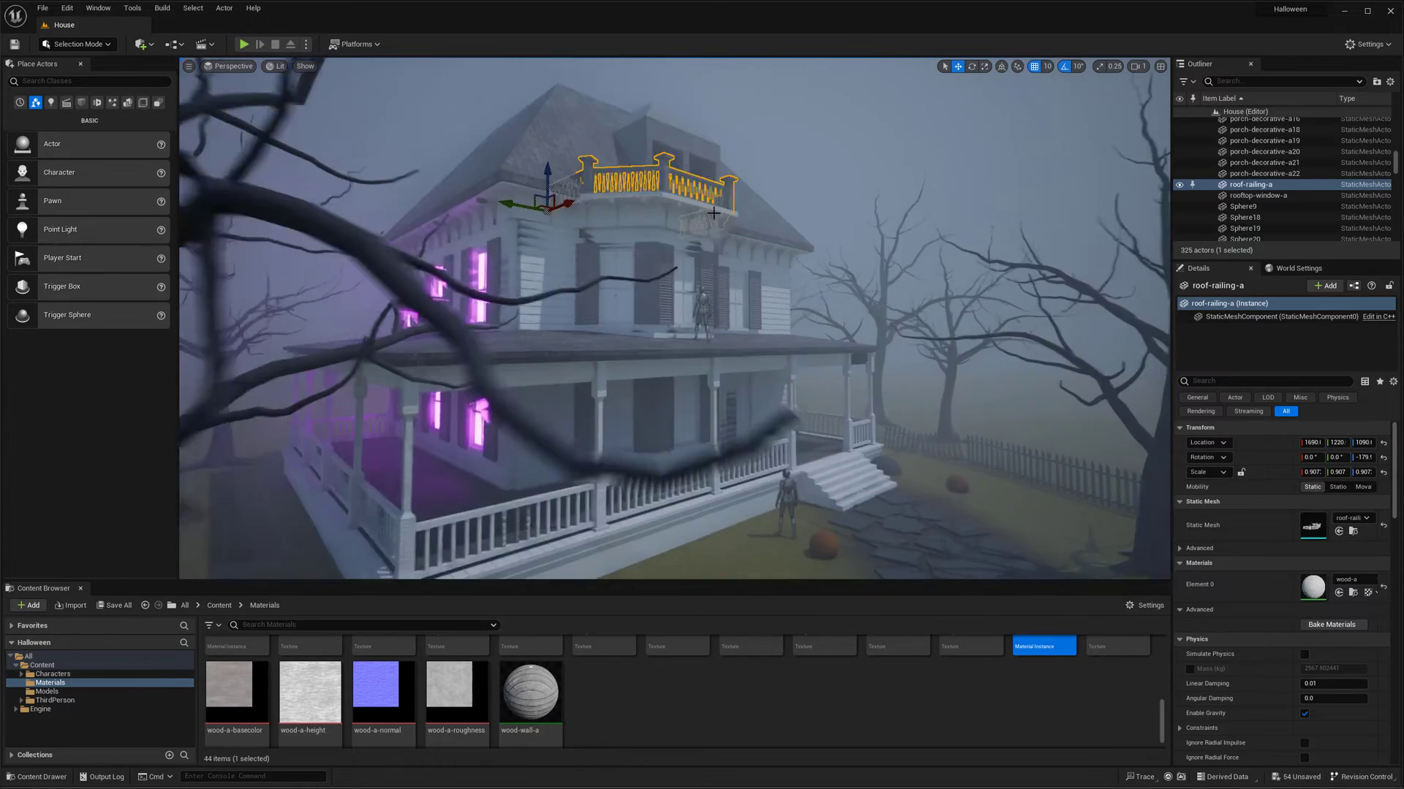
{"action": "scroll", "coordinate": [693, 695], "scroll_direction": "up", "scroll_amount": 3}
{"action": "scroll", "coordinate": [692, 694], "scroll_direction": "up", "scroll_amount": 2}
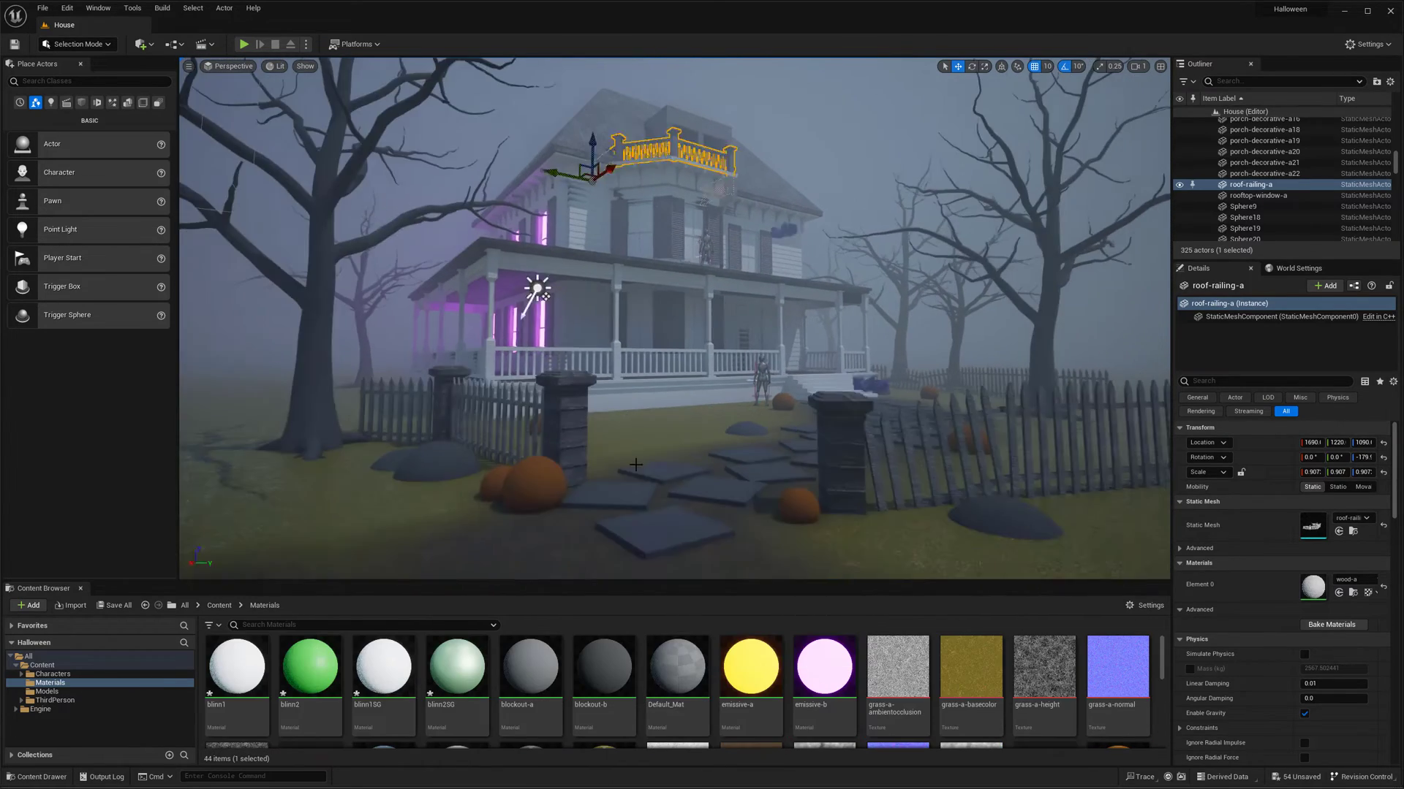
{"action": "key", "text": "g"}
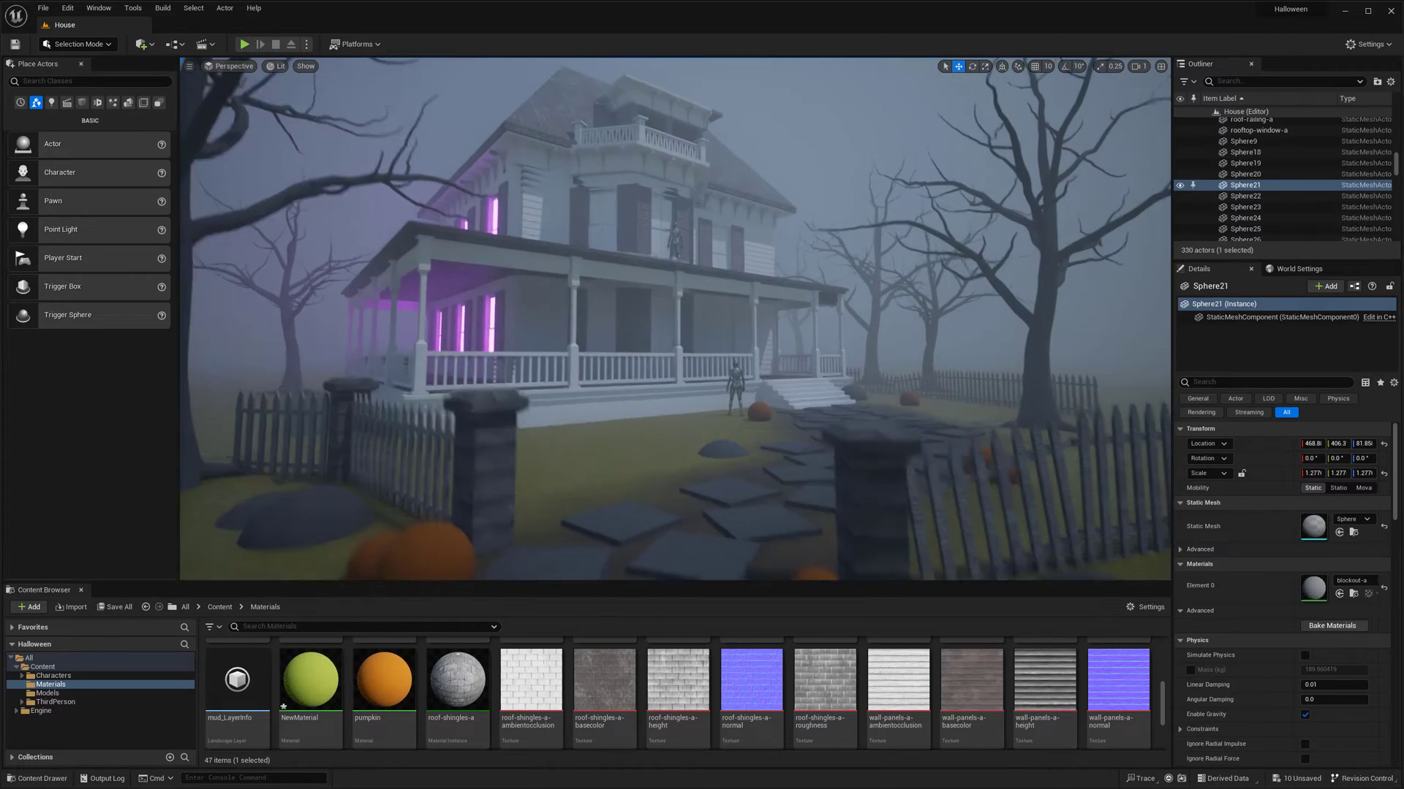
{"action": "scroll", "coordinate": [808, 683], "scroll_direction": "up", "scroll_amount": 3}
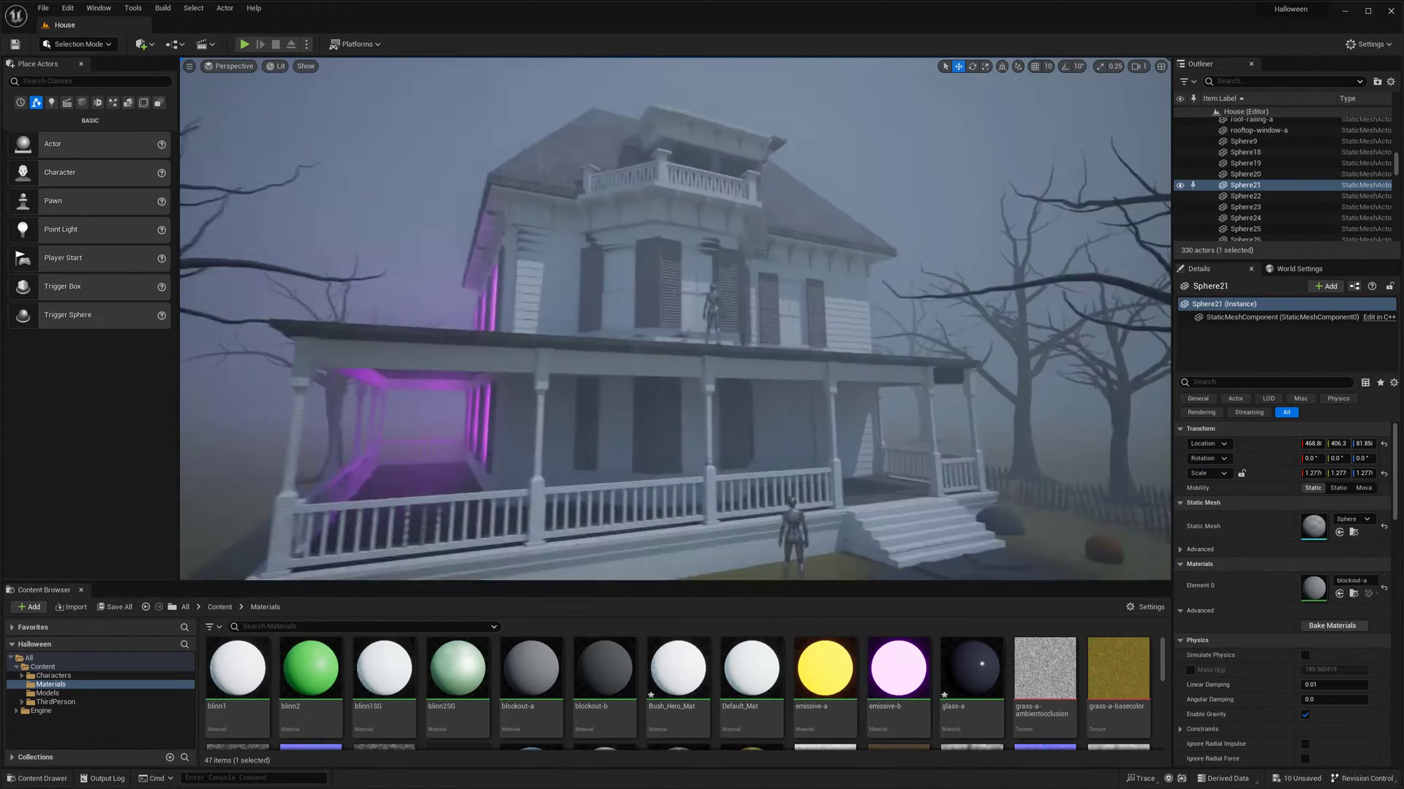
Step: Assign glass-a to the panes of the window-c mesh and reset the Element 2 material override on wall-b4
{"action": "double_click", "coordinate": [1313, 527]}
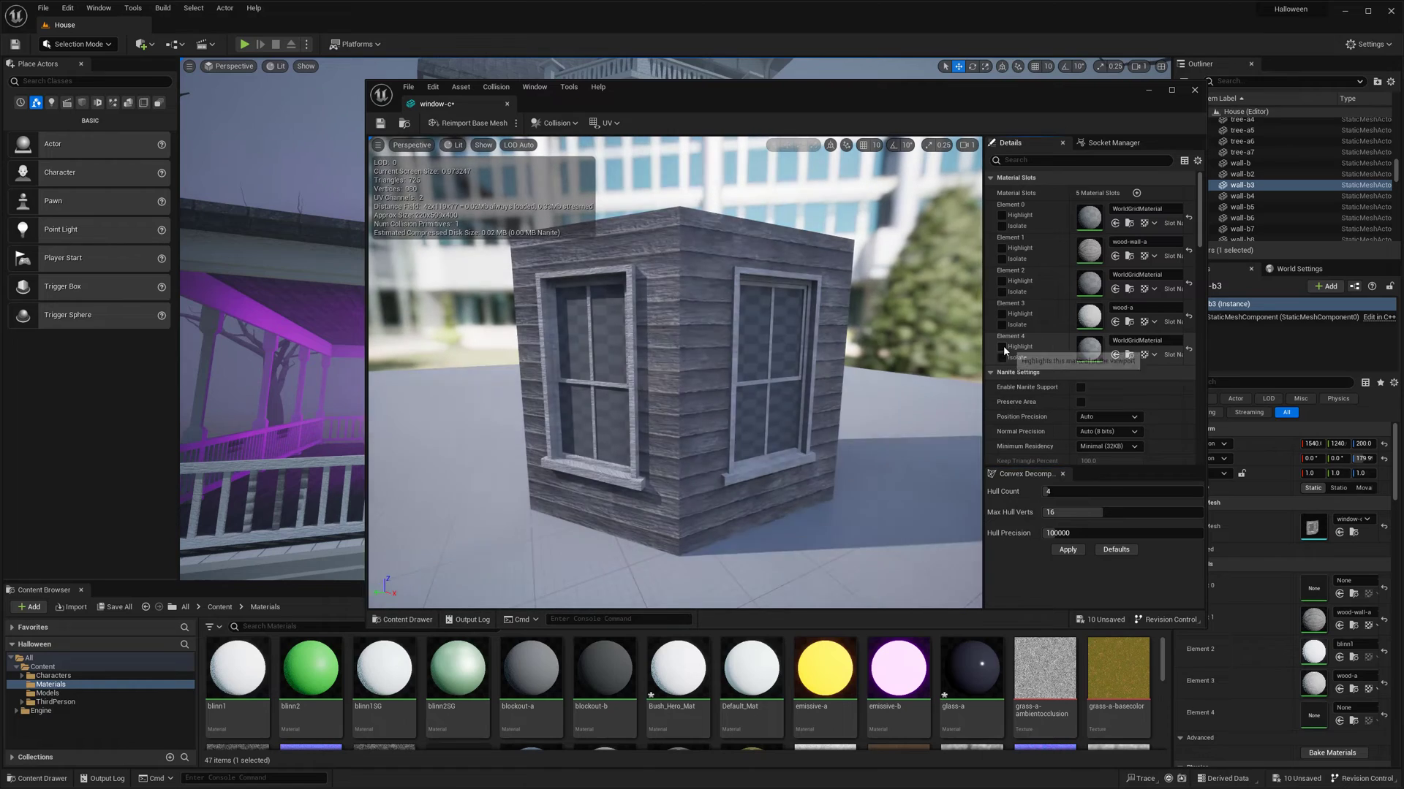
{"action": "left_click_drag", "start_coordinate": [972, 669], "coordinate": [1090, 281]}
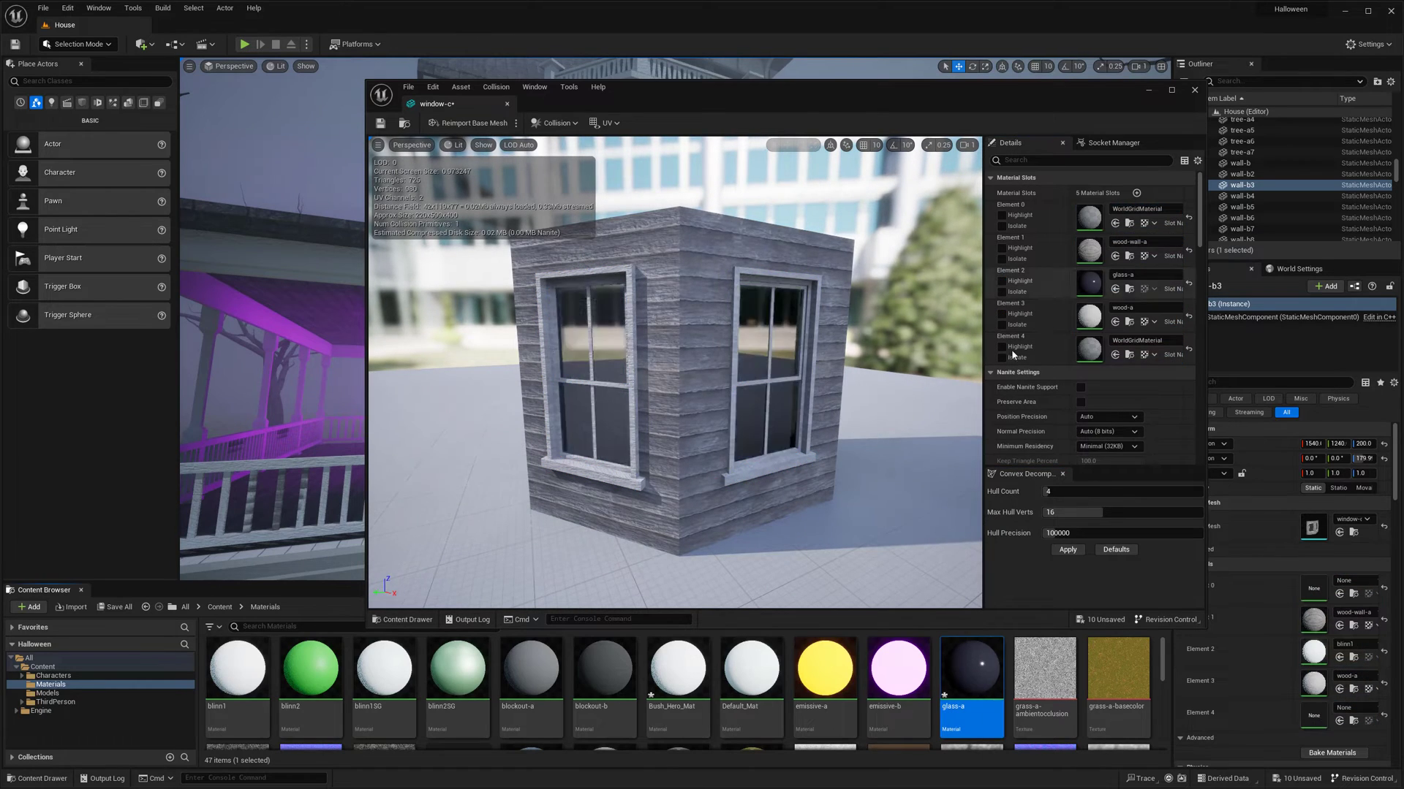
{"action": "left_click", "coordinate": [509, 105]}
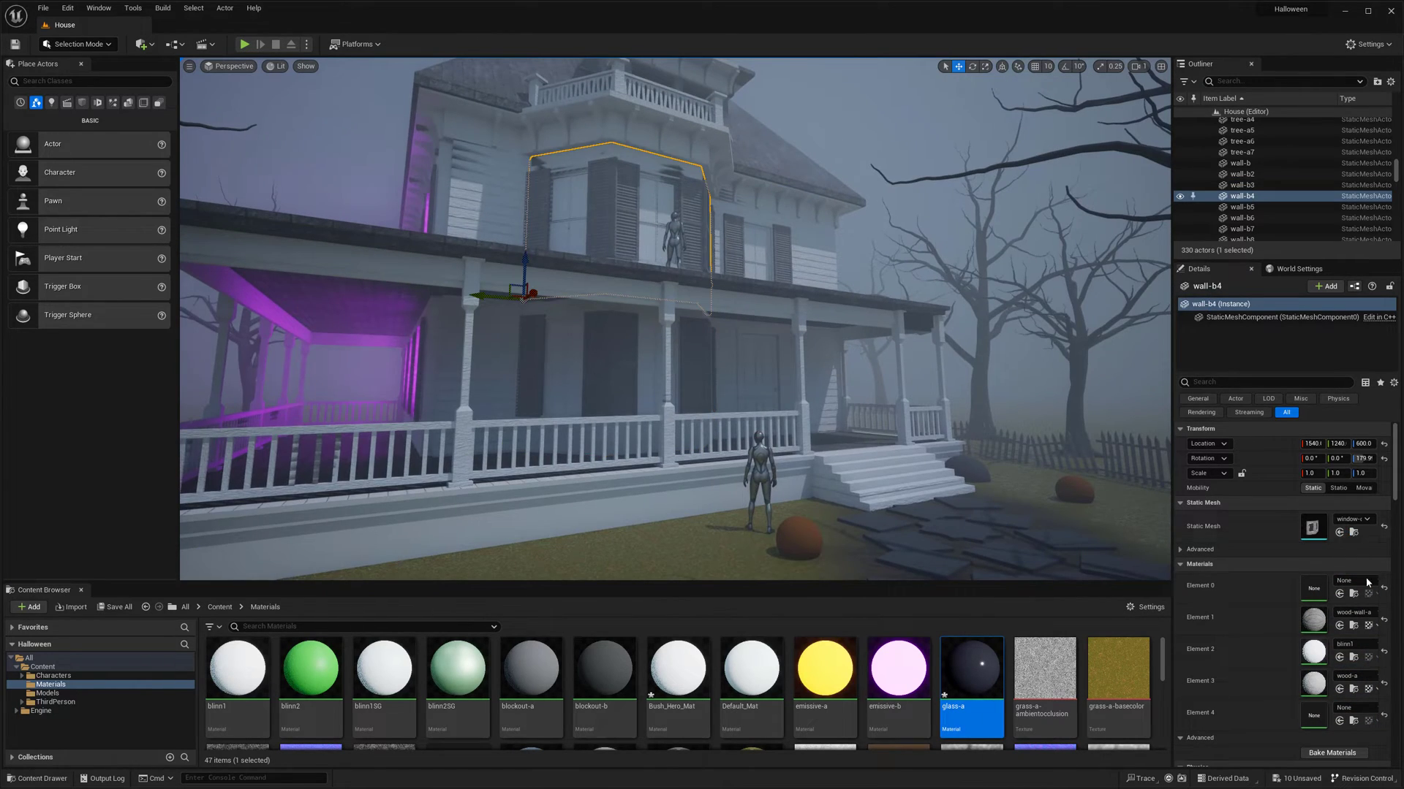
{"action": "left_click", "coordinate": [1384, 650]}
Step: Assign glass-a to the pane slot, Element 4, of the window-a mesh used by wall-b6, and check the upstairs windows
{"action": "left_click", "coordinate": [643, 369]}
{"action": "right_click_drag", "start_coordinate": [644, 369], "coordinate": [951, 409]}
{"action": "left_click", "coordinate": [1242, 218]}
{"action": "double_click", "coordinate": [1312, 526]}
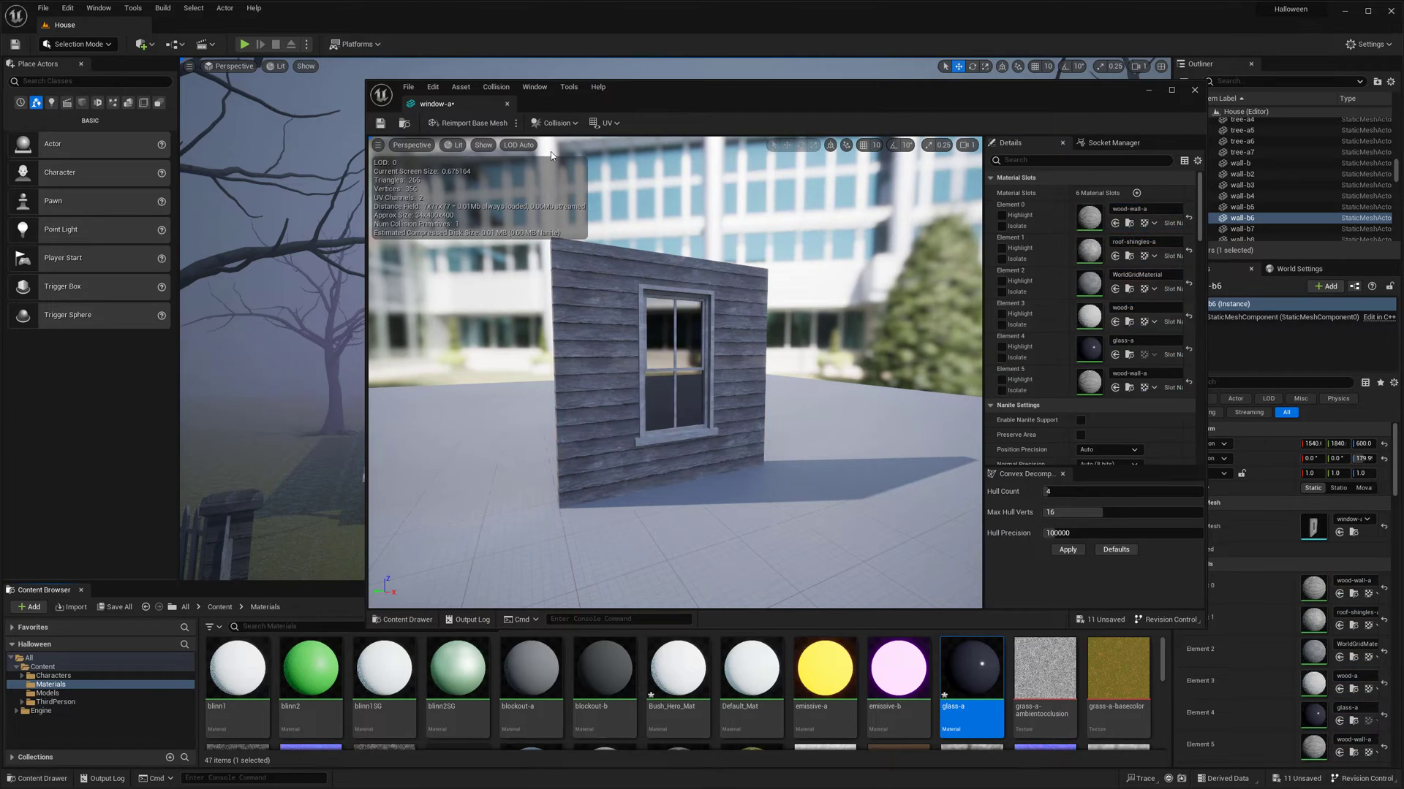
{"action": "left_click", "coordinate": [375, 354]}
{"action": "right_click_drag", "start_coordinate": [376, 353], "coordinate": [803, 364]}
{"action": "left_click", "coordinate": [729, 352]}
{"action": "left_click", "coordinate": [803, 364]}
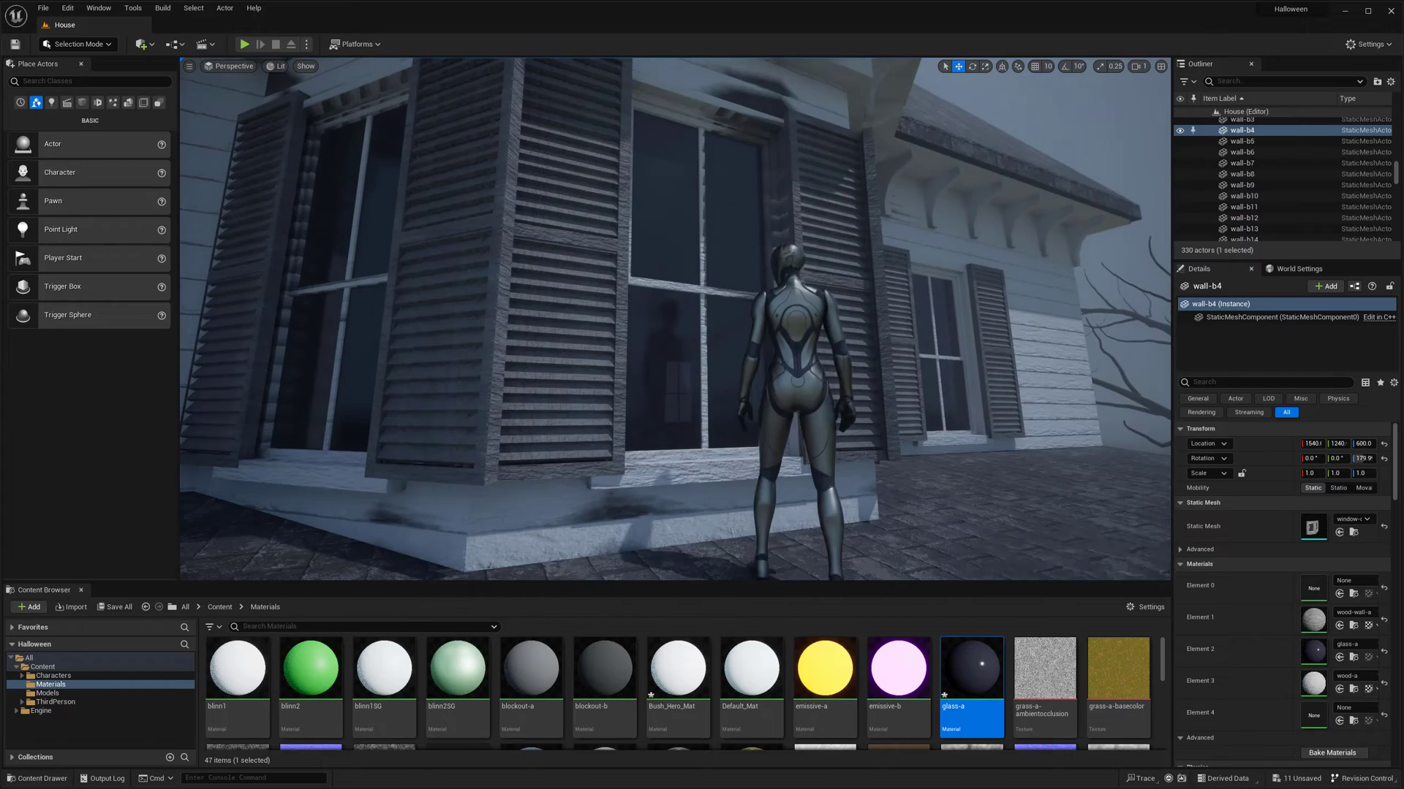
Step: Rearrange the constant nodes in the translucent glass-a material graph and apply the changes to the material
{"action": "double_click", "coordinate": [972, 672]}
{"action": "left_click_drag", "start_coordinate": [917, 207], "coordinate": [910, 129]}
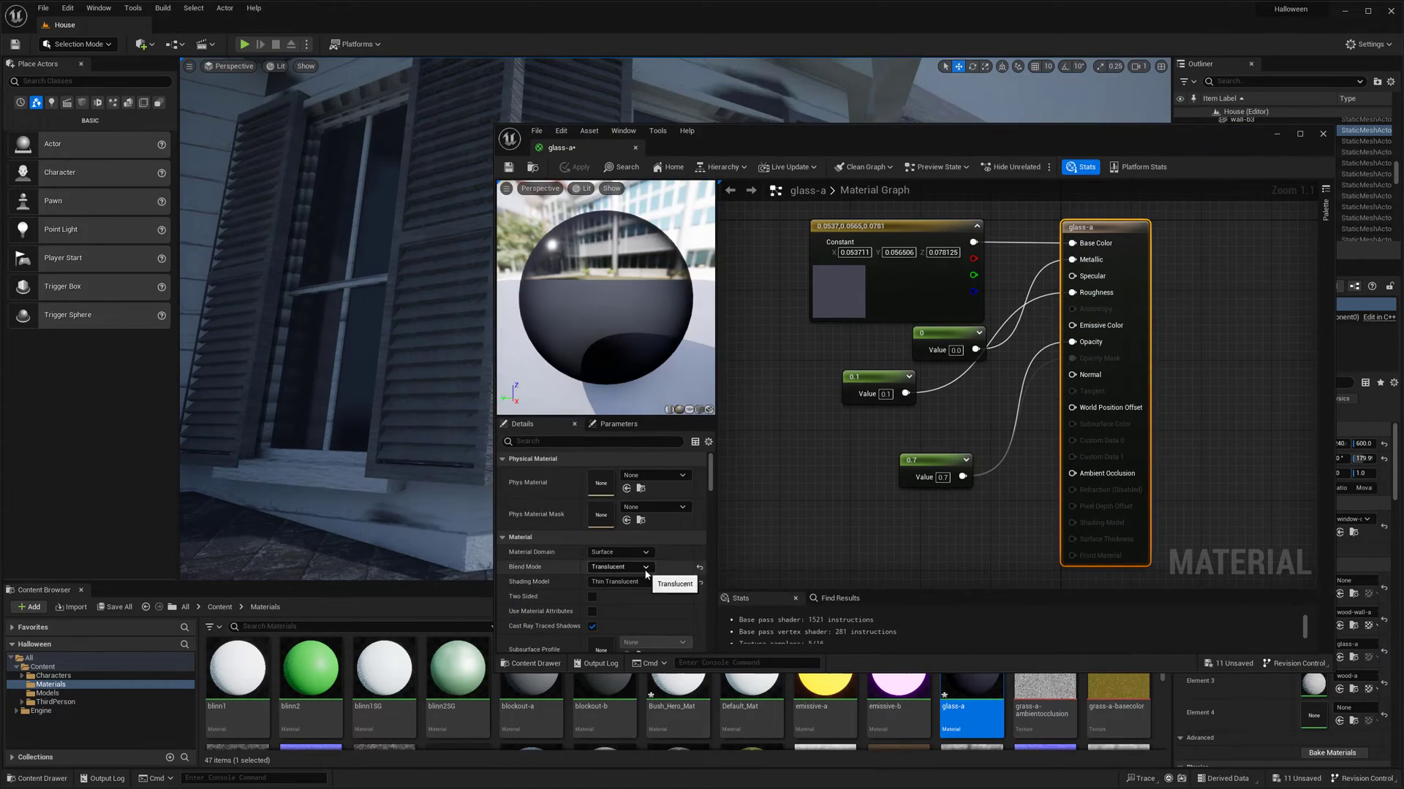
{"action": "left_click", "coordinate": [925, 350]}
{"action": "left_click", "coordinate": [635, 148]}
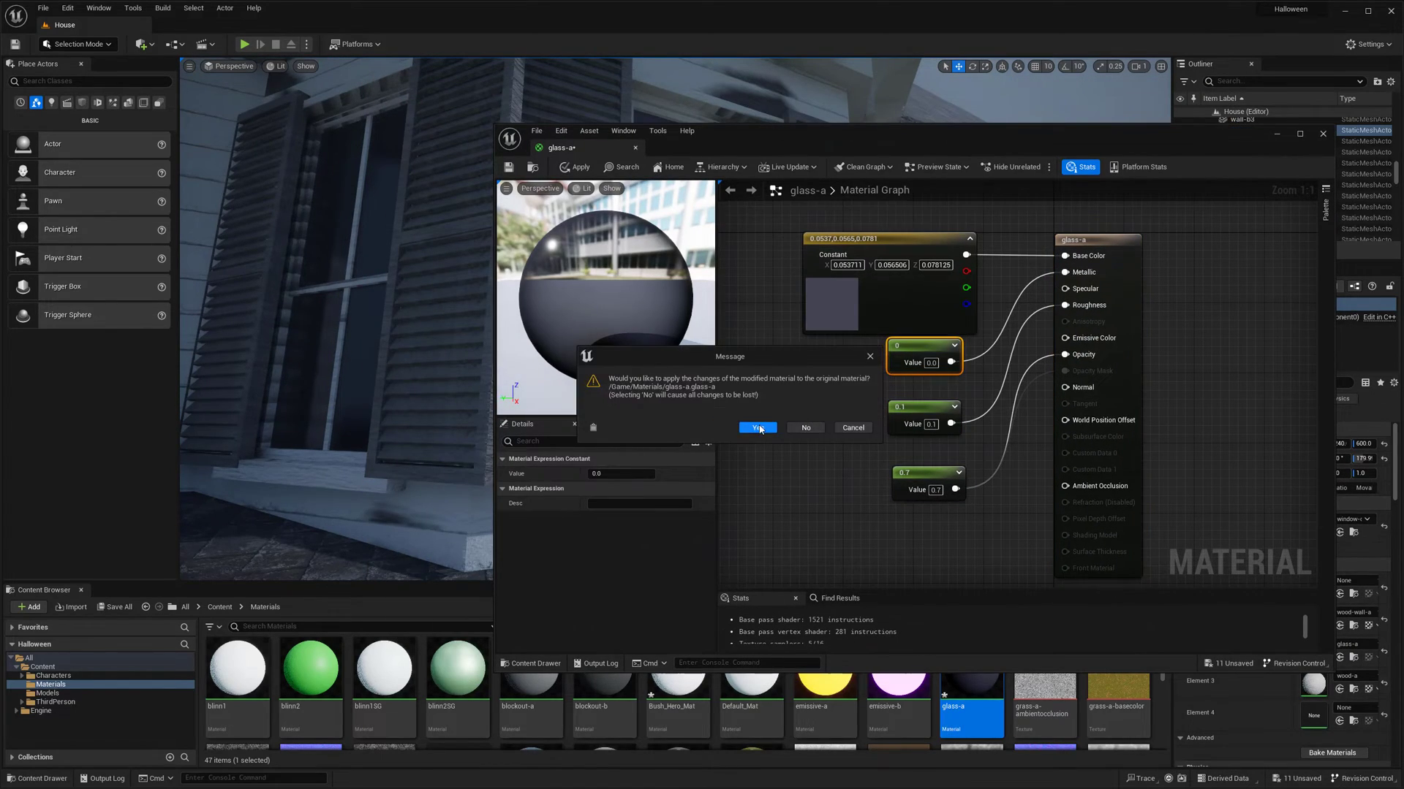
{"action": "left_click", "coordinate": [758, 428]}
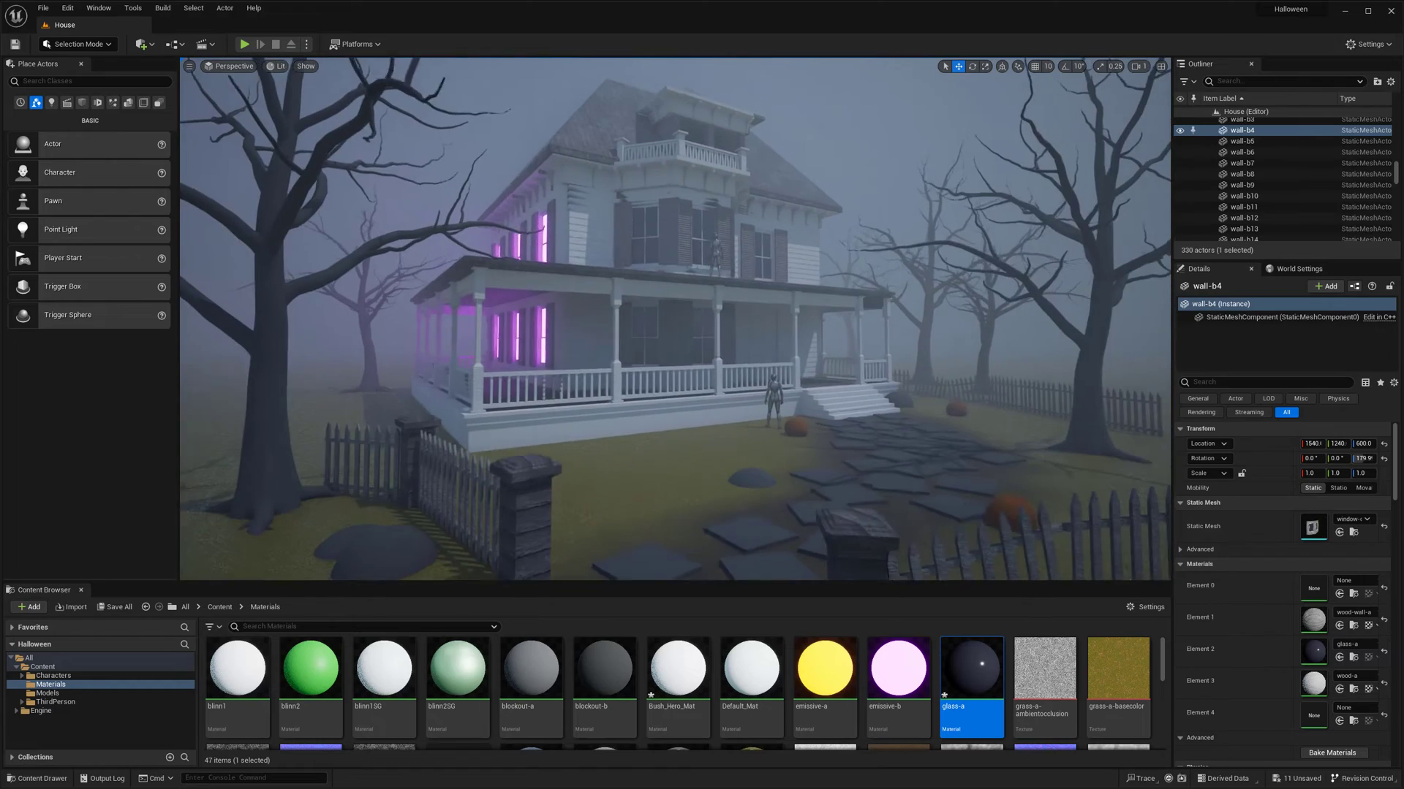
Step: Mesh-paint the end trim of the rooftop window with a size 1.0 white brush and return to Selection Mode
{"action": "key", "text": "f"}
{"action": "left_click", "coordinate": [77, 44]}
{"action": "left_click", "coordinate": [82, 96]}
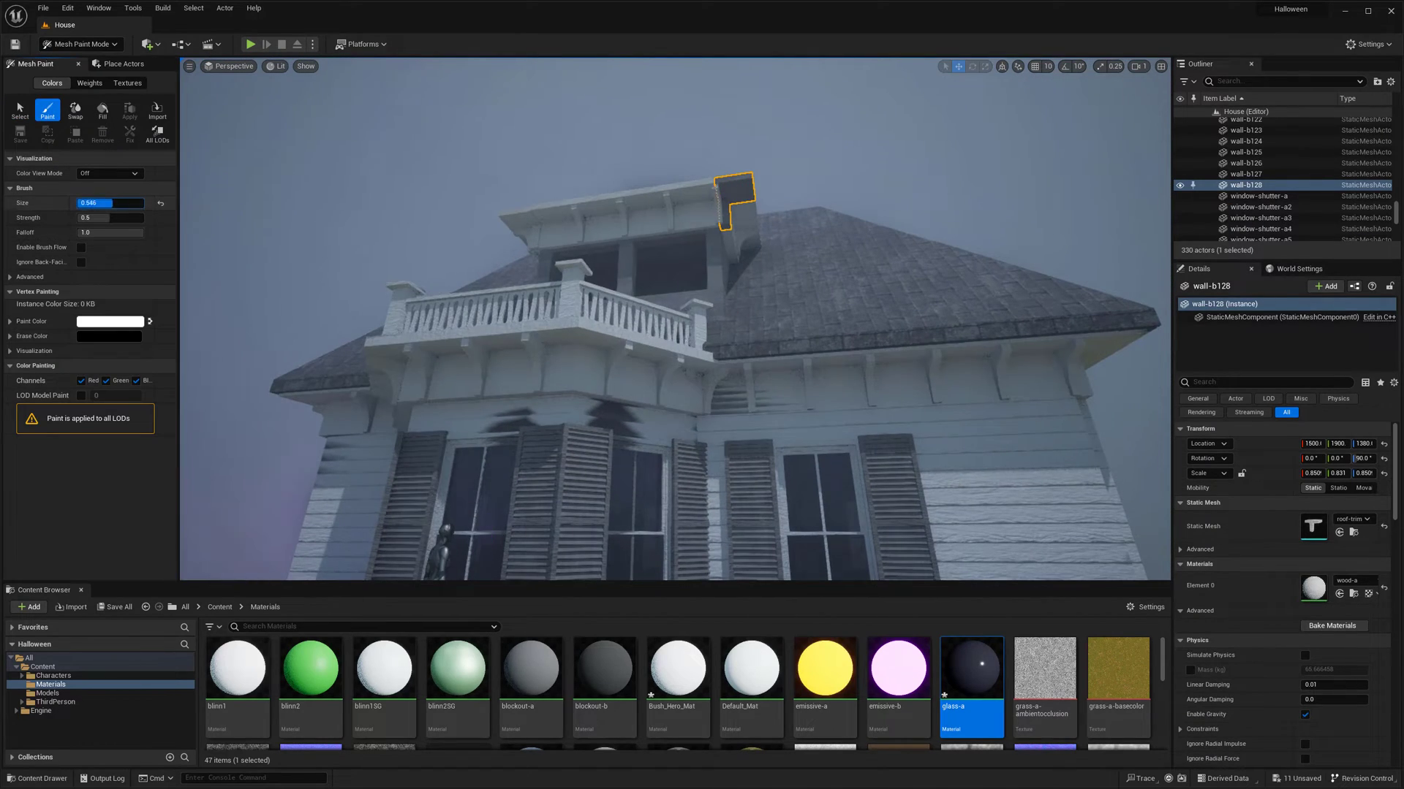
{"action": "left_click_drag", "start_coordinate": [745, 169], "coordinate": [721, 236]}
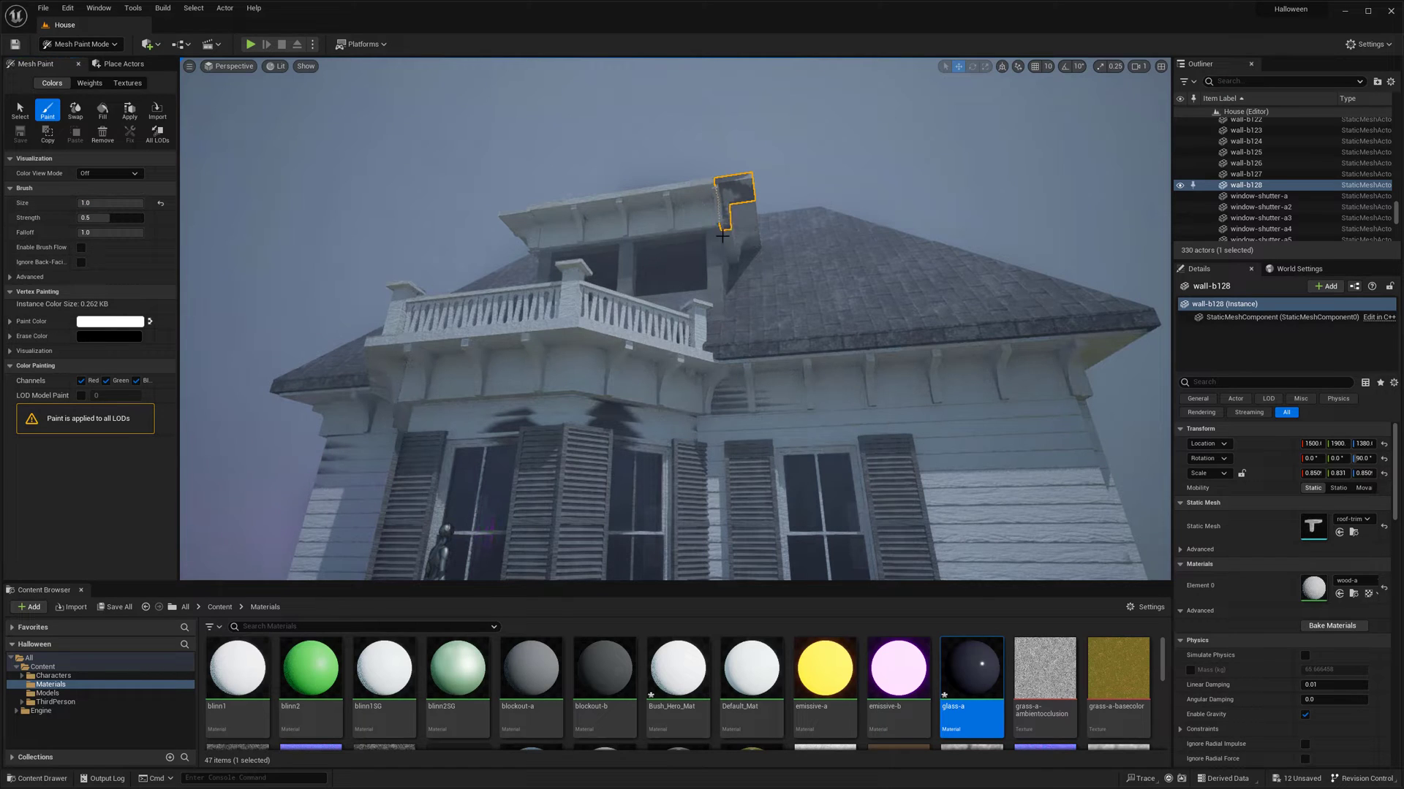
{"action": "key", "text": "shift+1"}
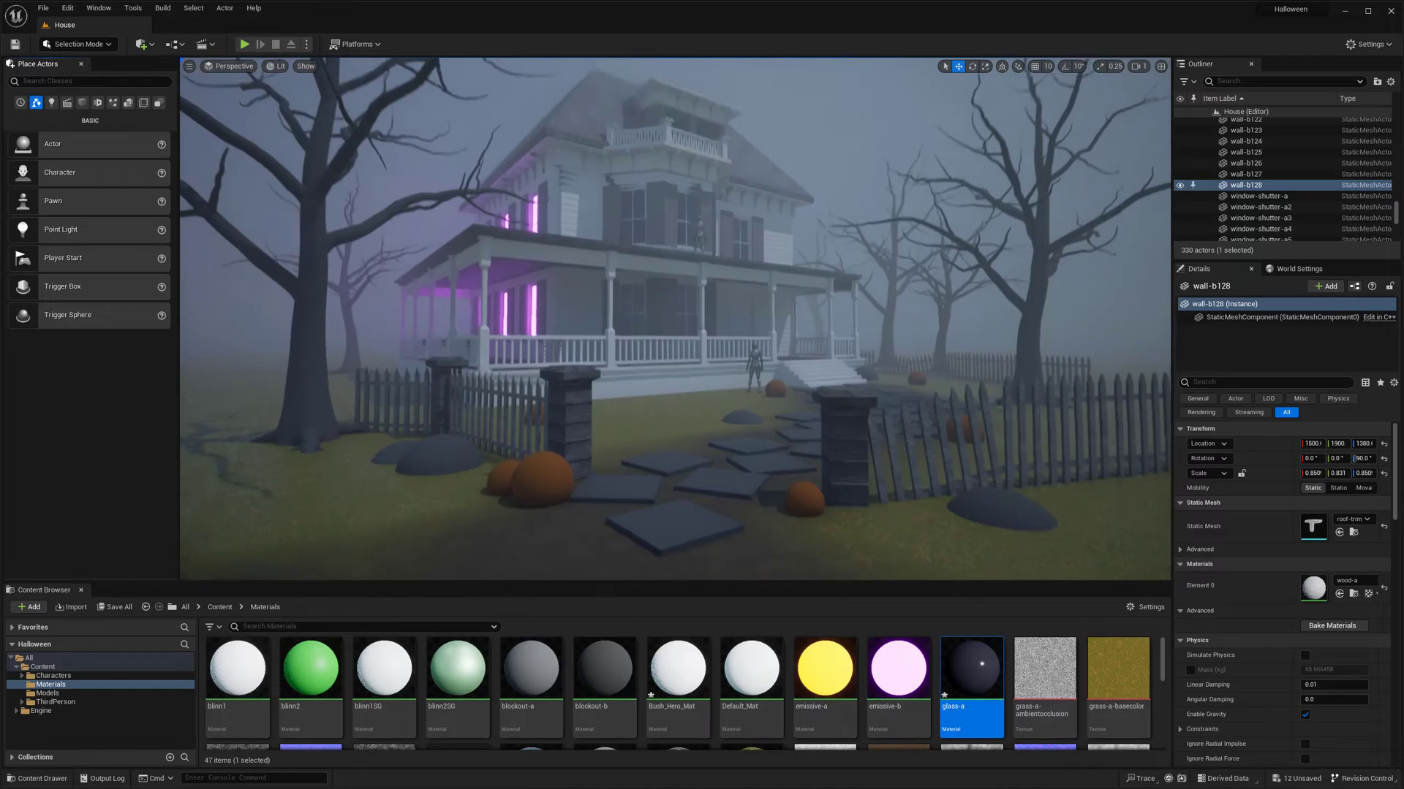
Step: Place a wild-bush-a model from the Models folder in the yard and position it in front of the porch
{"action": "left_click", "coordinate": [48, 693]}
{"action": "scroll", "coordinate": [613, 680], "scroll_direction": "down", "scroll_amount": 5}
{"action": "left_click_drag", "start_coordinate": [531, 676], "coordinate": [628, 511]}
{"action": "key", "text": "Escape"}
{"action": "scroll", "coordinate": [496, 476], "scroll_direction": "down", "scroll_amount": 5}
{"action": "left_click", "coordinate": [643, 405]}
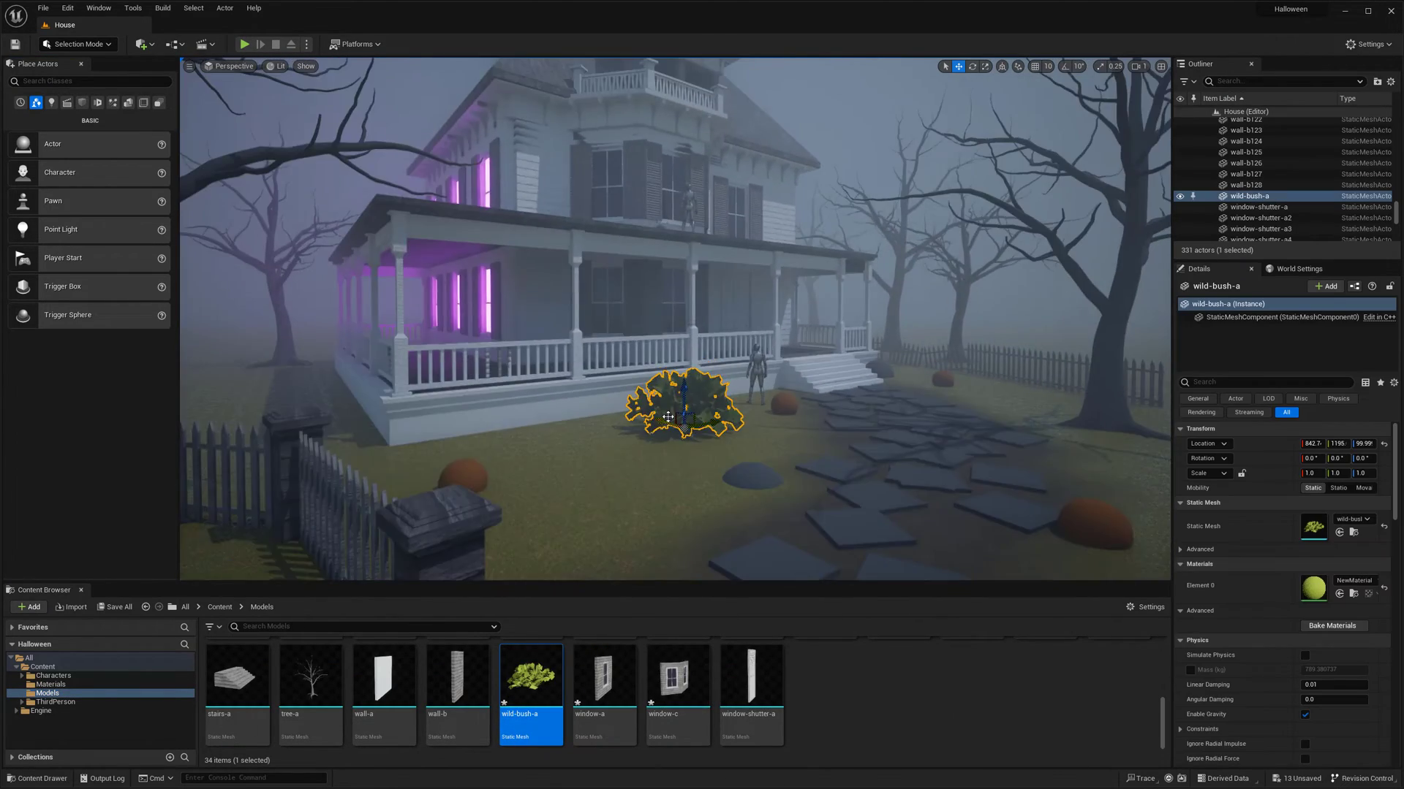
{"action": "left_click_drag", "start_coordinate": [775, 378], "coordinate": [644, 423]}
{"action": "right_click_drag", "start_coordinate": [643, 423], "coordinate": [679, 365]}
Step: Delete the grey placeholder rock spheres around the yard and fence, leaving the orange pumpkins out of the selection
{"action": "left_click", "coordinate": [742, 398]}
{"action": "key", "text": "Delete"}
{"action": "left_click", "coordinate": [1245, 185]}
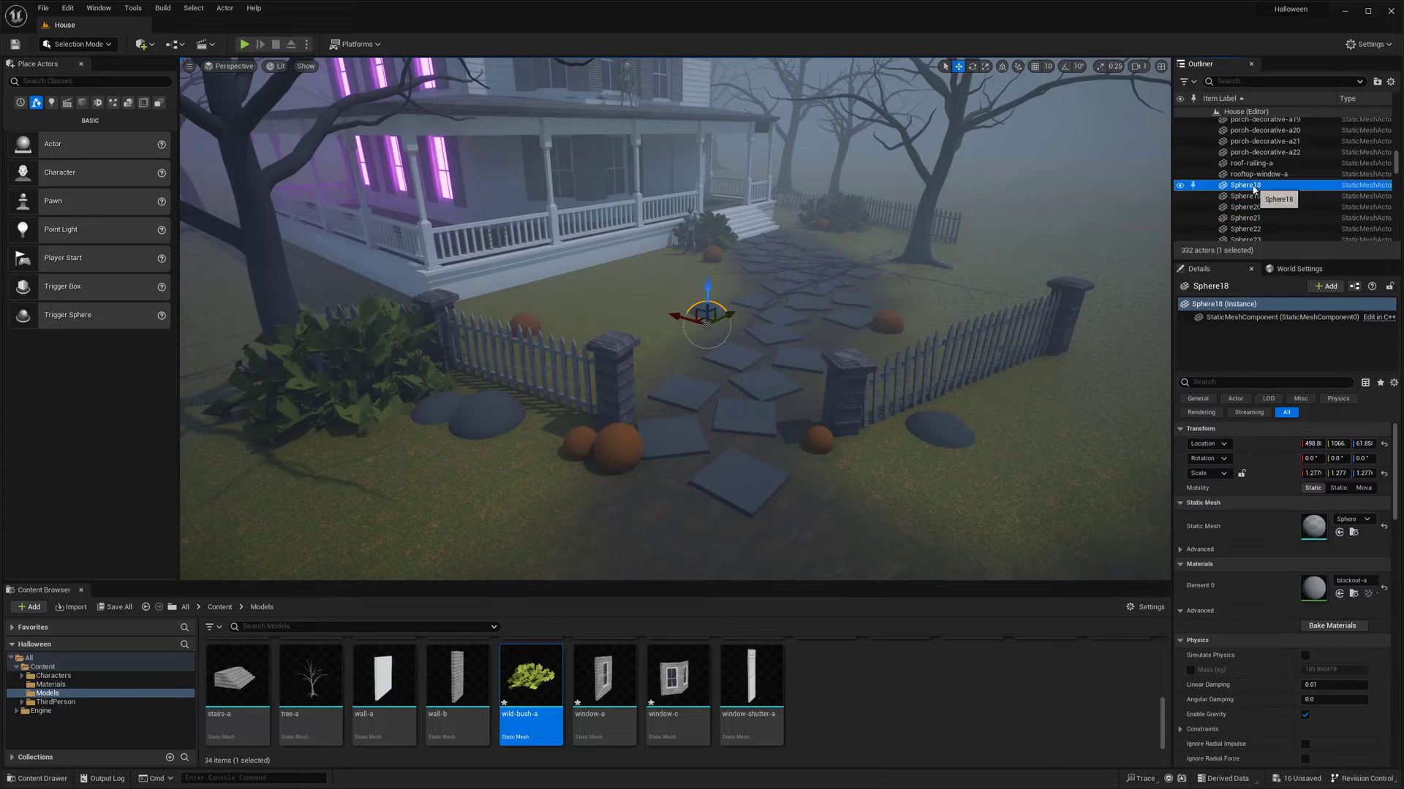
{"action": "scroll", "coordinate": [1245, 185], "scroll_direction": "down", "scroll_amount": 2}
{"action": "left_click", "coordinate": [1245, 224], "text": "shift"}
{"action": "left_click", "coordinate": [618, 447], "text": "ctrl"}
{"action": "left_click", "coordinate": [579, 444], "text": "ctrl"}
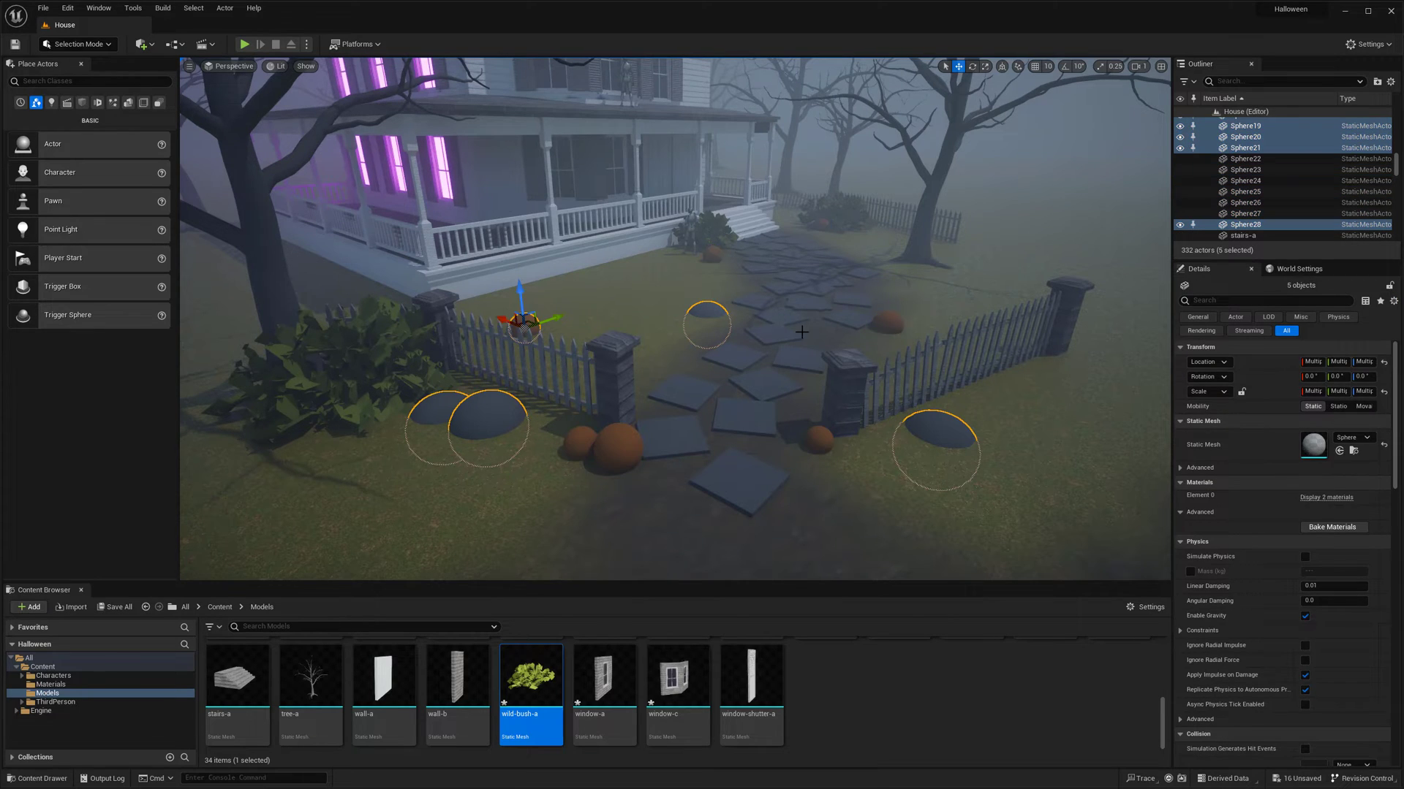
{"action": "right_click_drag", "start_coordinate": [801, 332], "coordinate": [700, 400]}
{"action": "key", "text": "Delete"}
{"action": "key", "text": "ctrl+z"}
{"action": "key", "text": "Delete"}
Step: Duplicate the wild bush along the front fence across the path from the porch, scaling the outer copy to about 0.93
{"action": "left_click", "coordinate": [700, 401]}
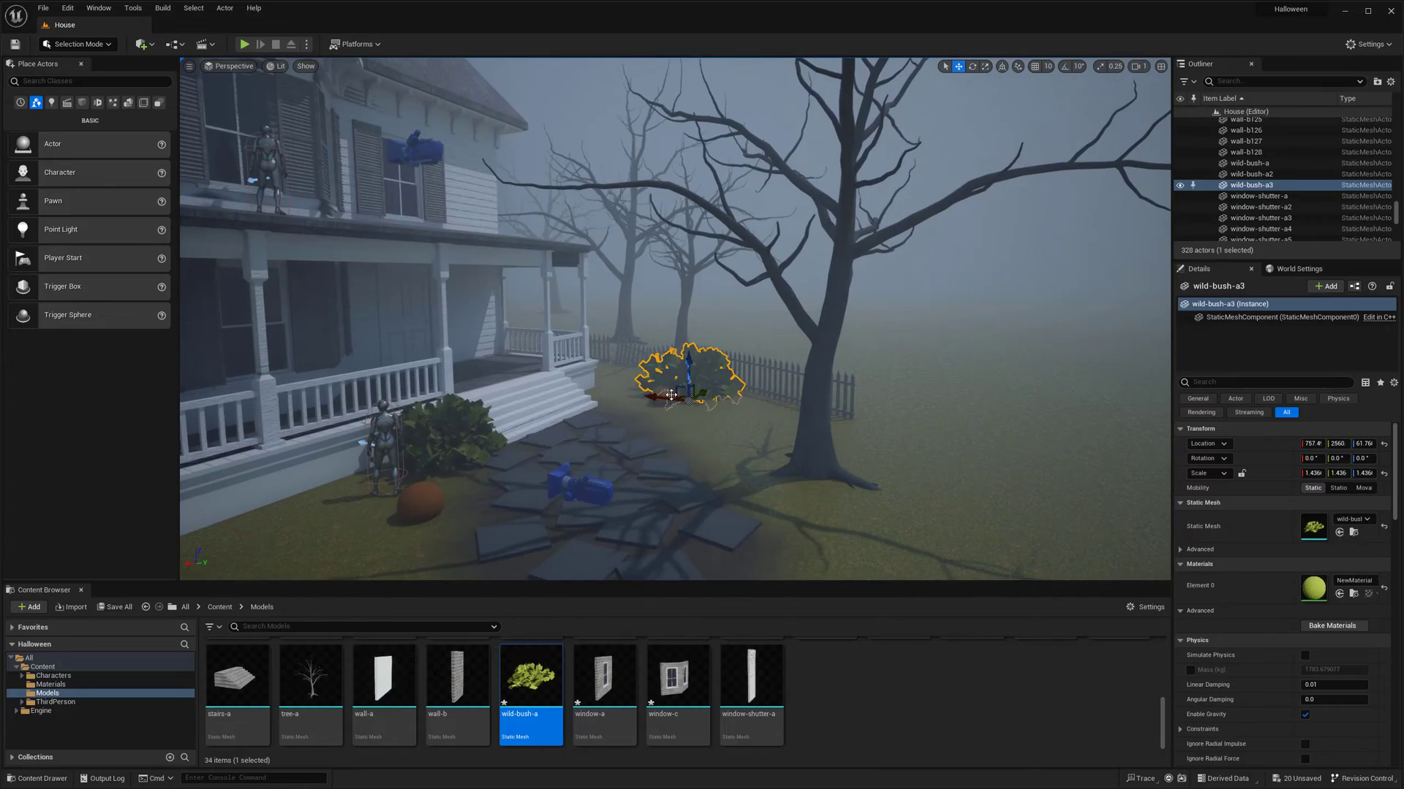
{"action": "left_click_drag", "start_coordinate": [671, 395], "coordinate": [722, 414]}
{"action": "key", "text": "f"}
{"action": "right_click_drag", "start_coordinate": [746, 402], "coordinate": [778, 379]}
{"action": "left_click_drag", "start_coordinate": [936, 376], "coordinate": [845, 439]}
{"action": "key", "text": "e"}
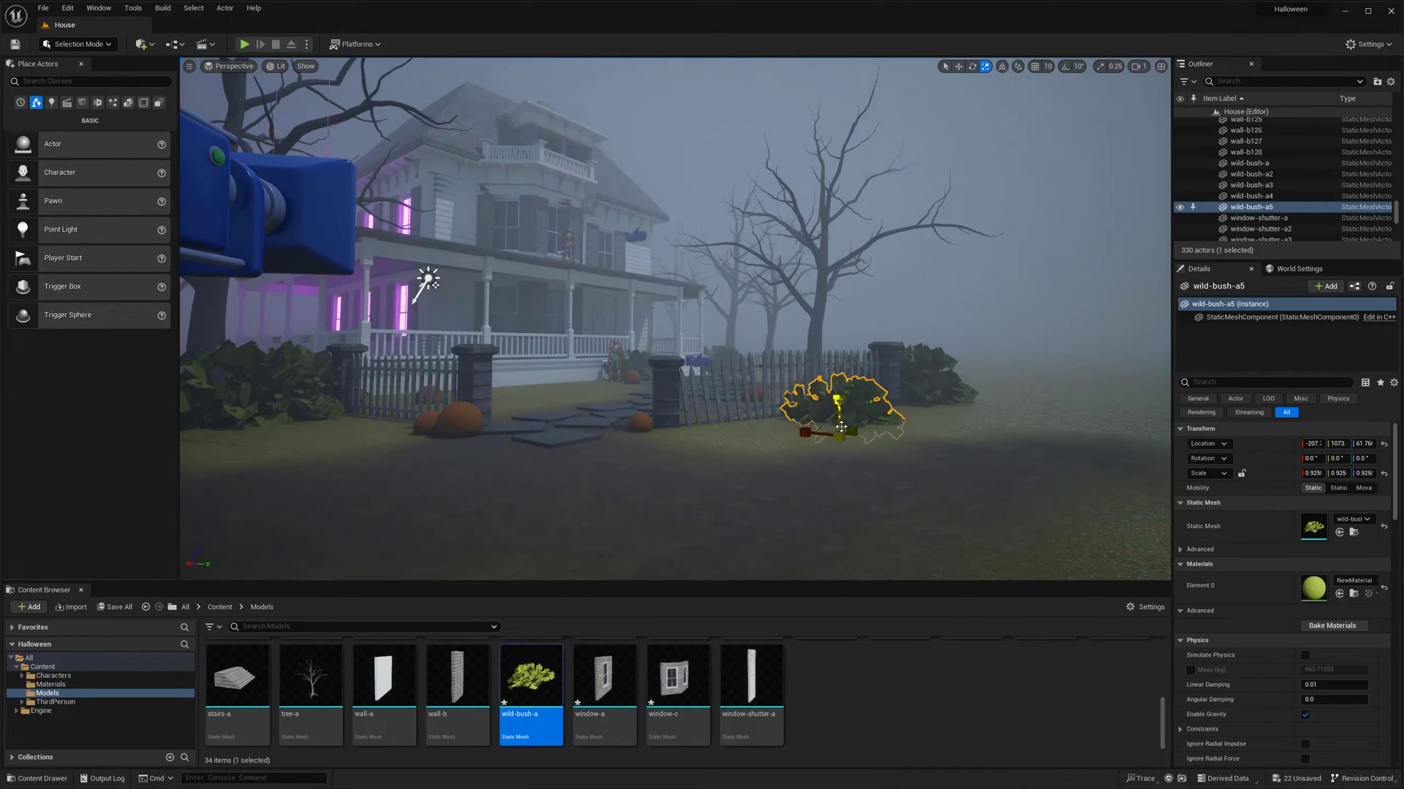
Step: Add another wild bush copy against the front of the porch, between the stairs and the porch corner
{"action": "key", "text": "f"}
{"action": "left_click_drag", "start_coordinate": [360, 210], "coordinate": [307, 213], "text": "alt"}
{"action": "left_click_drag", "start_coordinate": [803, 445], "coordinate": [734, 433]}
{"action": "left_click_drag", "start_coordinate": [734, 433], "coordinate": [793, 401], "text": "alt"}
{"action": "left_click", "coordinate": [793, 401]}
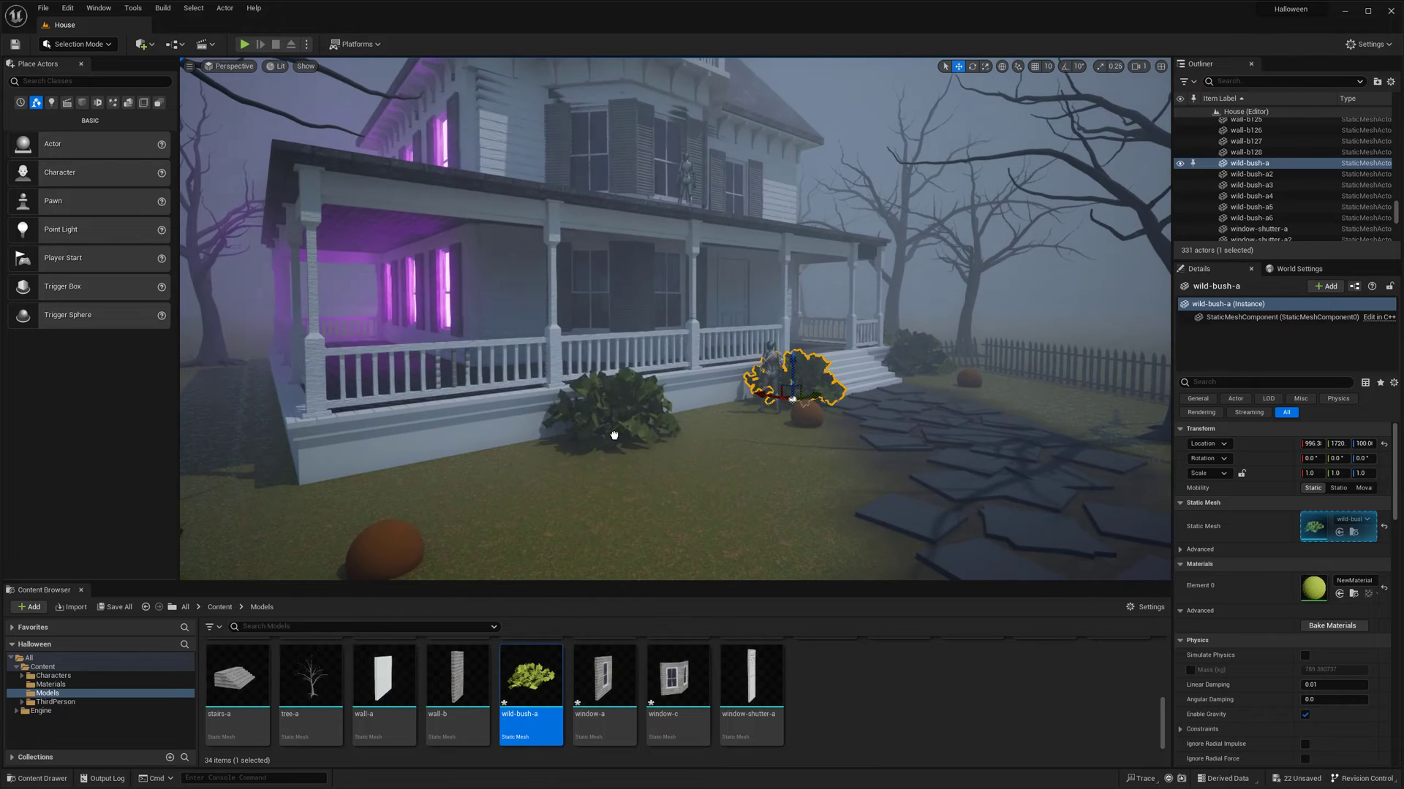
Step: Duplicate the porch bush toward the porch's purple-lit corner, rotating and arranging the copies into a dense row
{"action": "left_click", "coordinate": [613, 436]}
{"action": "left_click_drag", "start_coordinate": [611, 436], "coordinate": [547, 448], "text": "alt"}
{"action": "key", "text": "e"}
{"action": "key", "text": "w"}
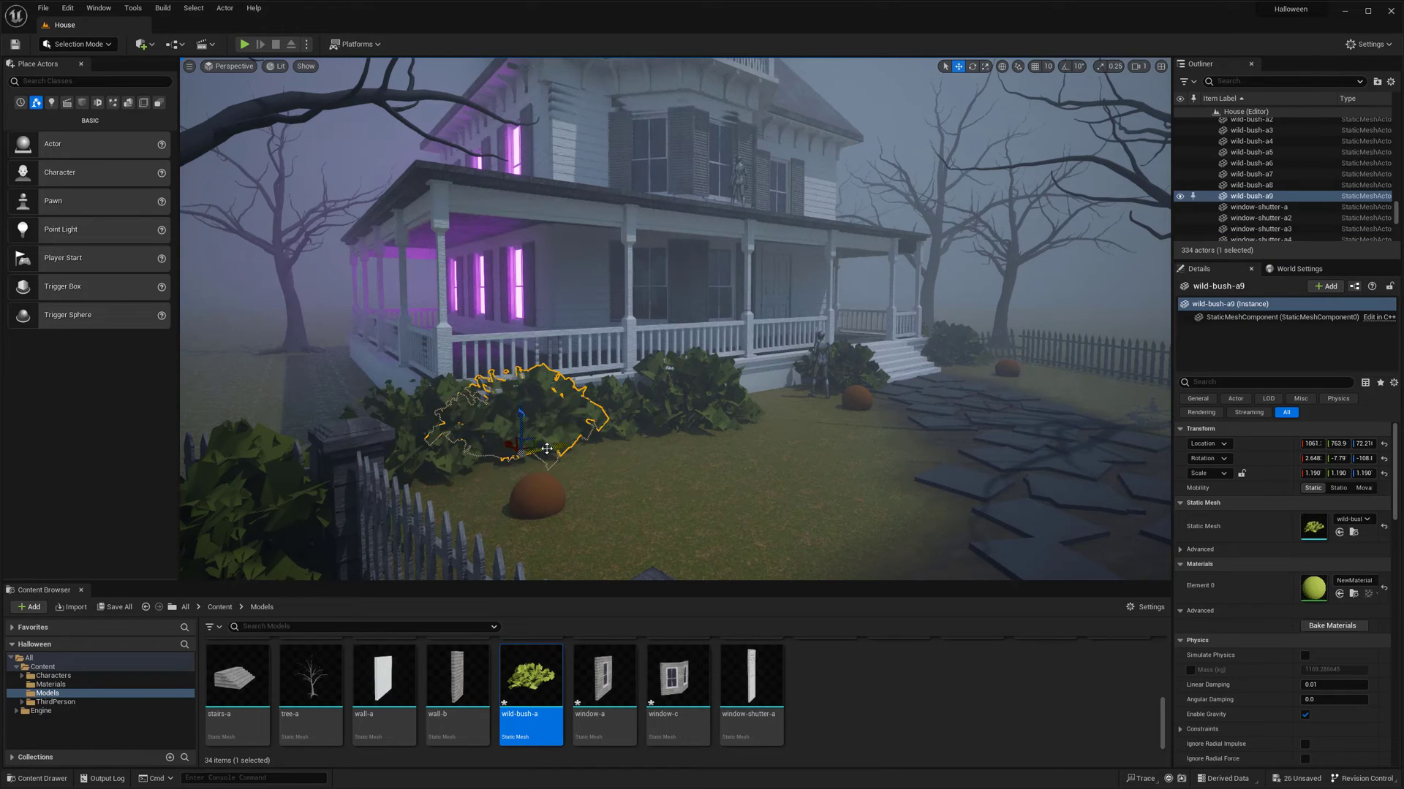
Step: Place the selected wild bush copy outside the front fence near the gate pillar, scaled to about 0.83
{"action": "right_click_drag", "start_coordinate": [516, 451], "coordinate": [626, 242]}
{"action": "left_click_drag", "start_coordinate": [626, 241], "coordinate": [486, 370]}
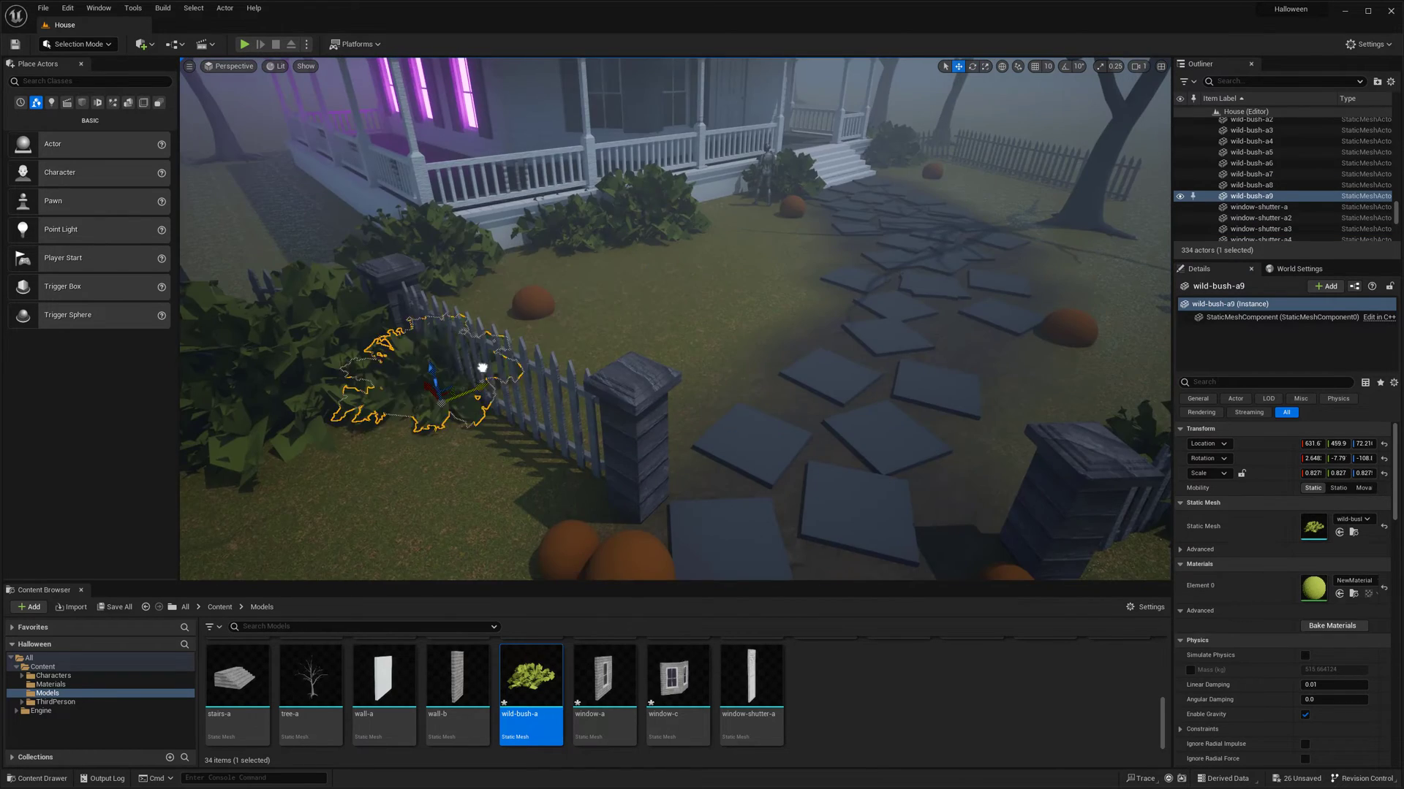
{"action": "right_click_drag", "start_coordinate": [485, 370], "coordinate": [486, 370]}
Step: Place another wild bush copy at the base of the large tree beside the path, slightly tilted and scaled to about 0.89
{"action": "right_click_drag", "start_coordinate": [627, 377], "coordinate": [626, 376]}
{"action": "left_click", "coordinate": [626, 377]}
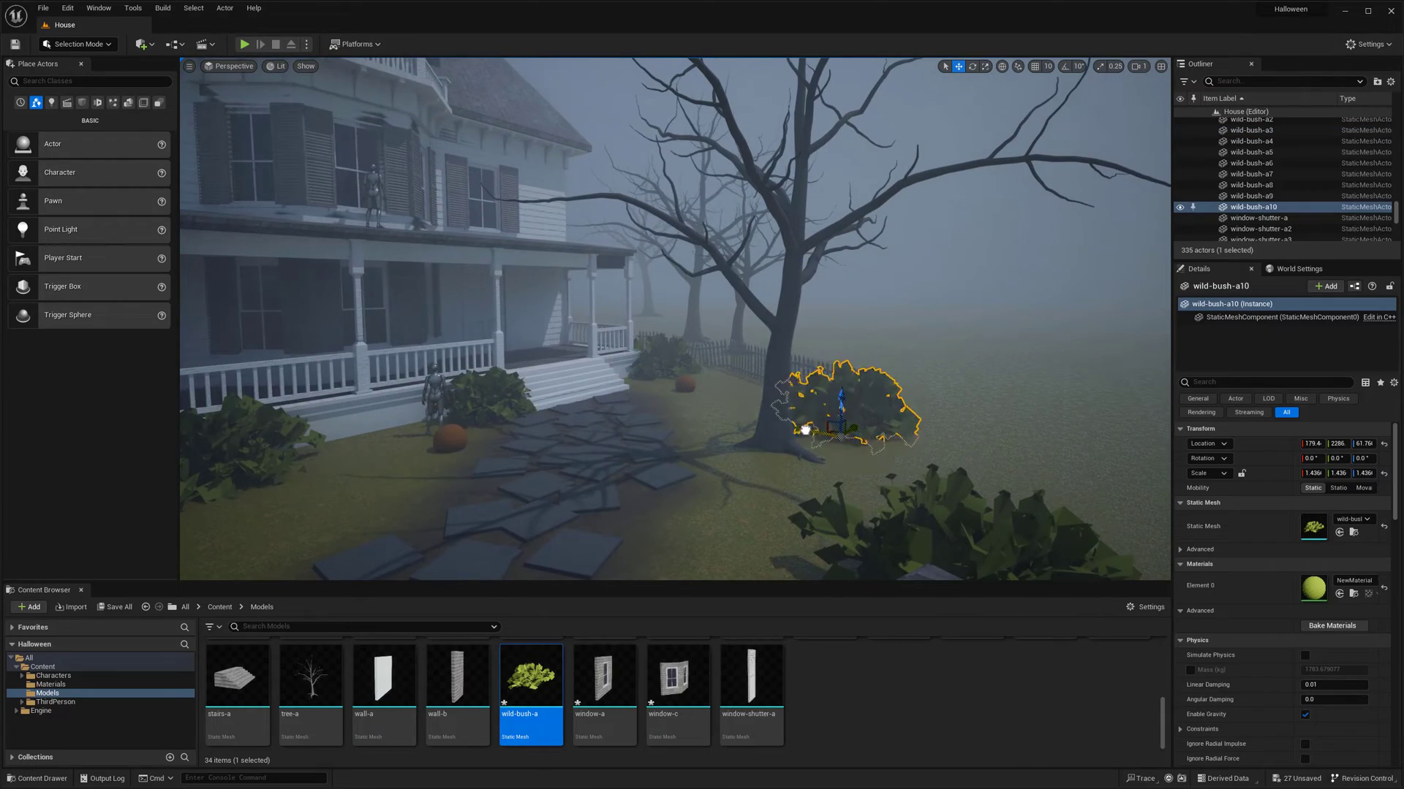
{"action": "right_click_drag", "start_coordinate": [805, 429], "coordinate": [805, 429]}
{"action": "key", "text": "r"}
{"action": "left_click_drag", "start_coordinate": [826, 369], "coordinate": [814, 377]}
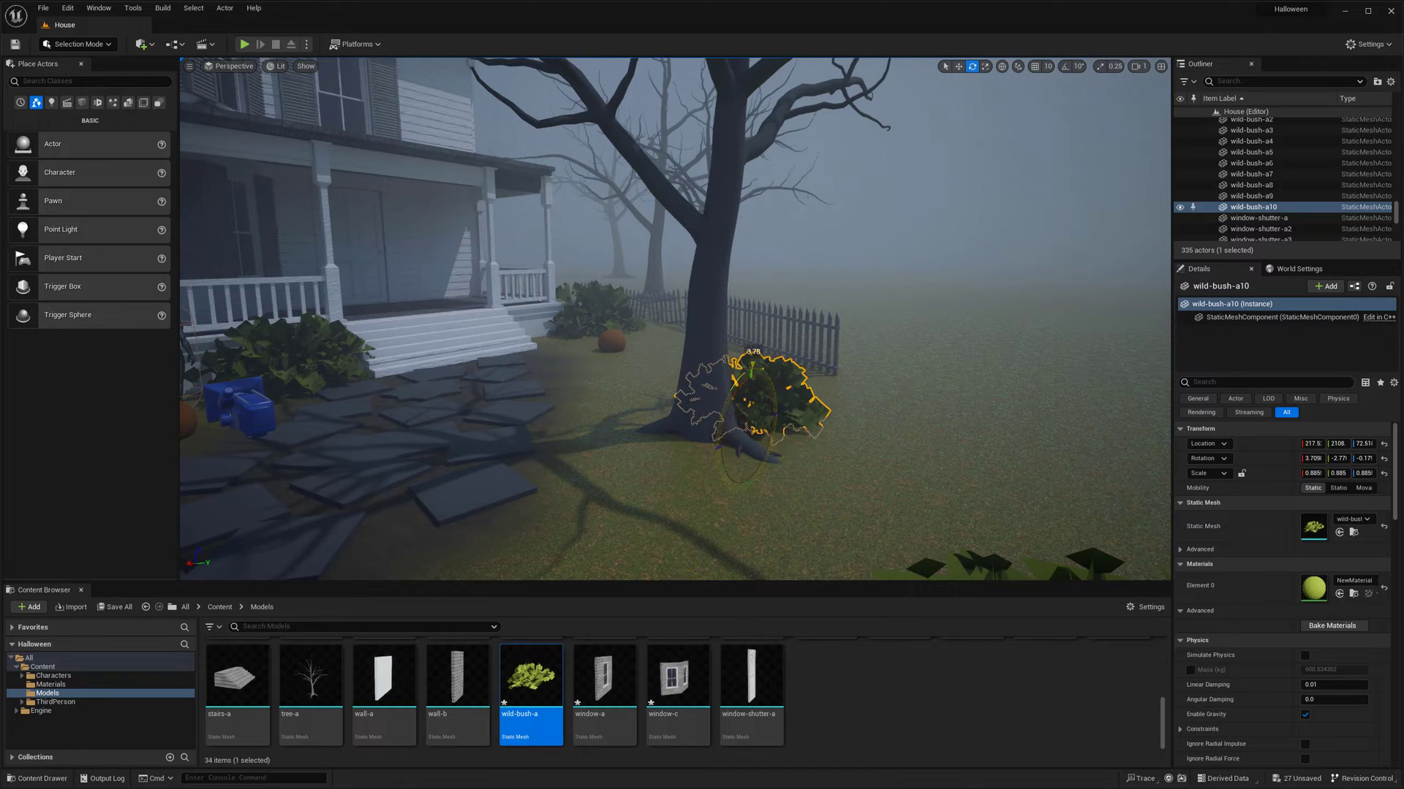
Step: Duplicate the bush on the far side of the porch stairs closer to the stairs, rotated and scaled to about 1.13
{"action": "right_click_drag", "start_coordinate": [750, 403], "coordinate": [763, 436]}
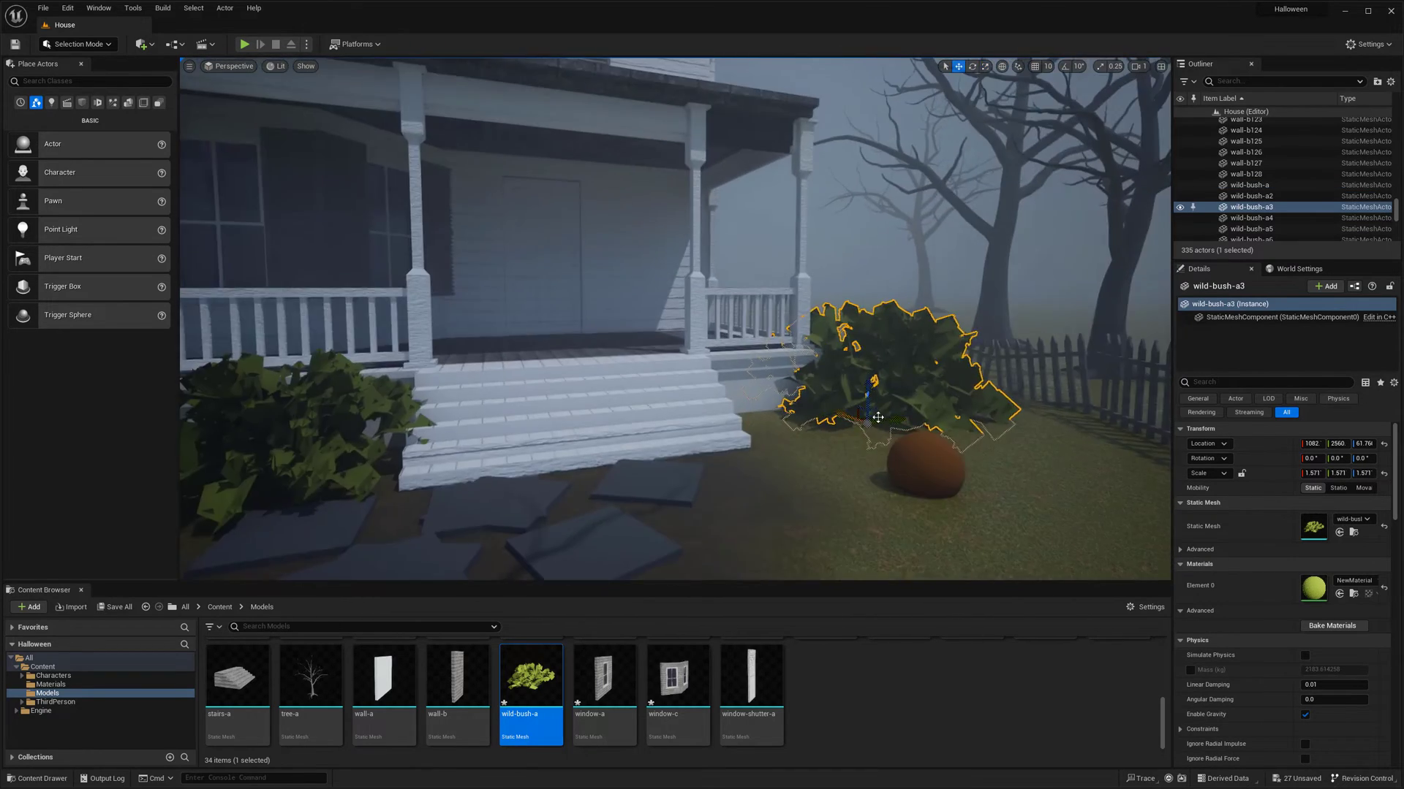
{"action": "key", "text": "w"}
{"action": "left_click_drag", "start_coordinate": [870, 435], "coordinate": [762, 436], "text": "alt"}
{"action": "right_click_drag", "start_coordinate": [778, 433], "coordinate": [771, 401]}
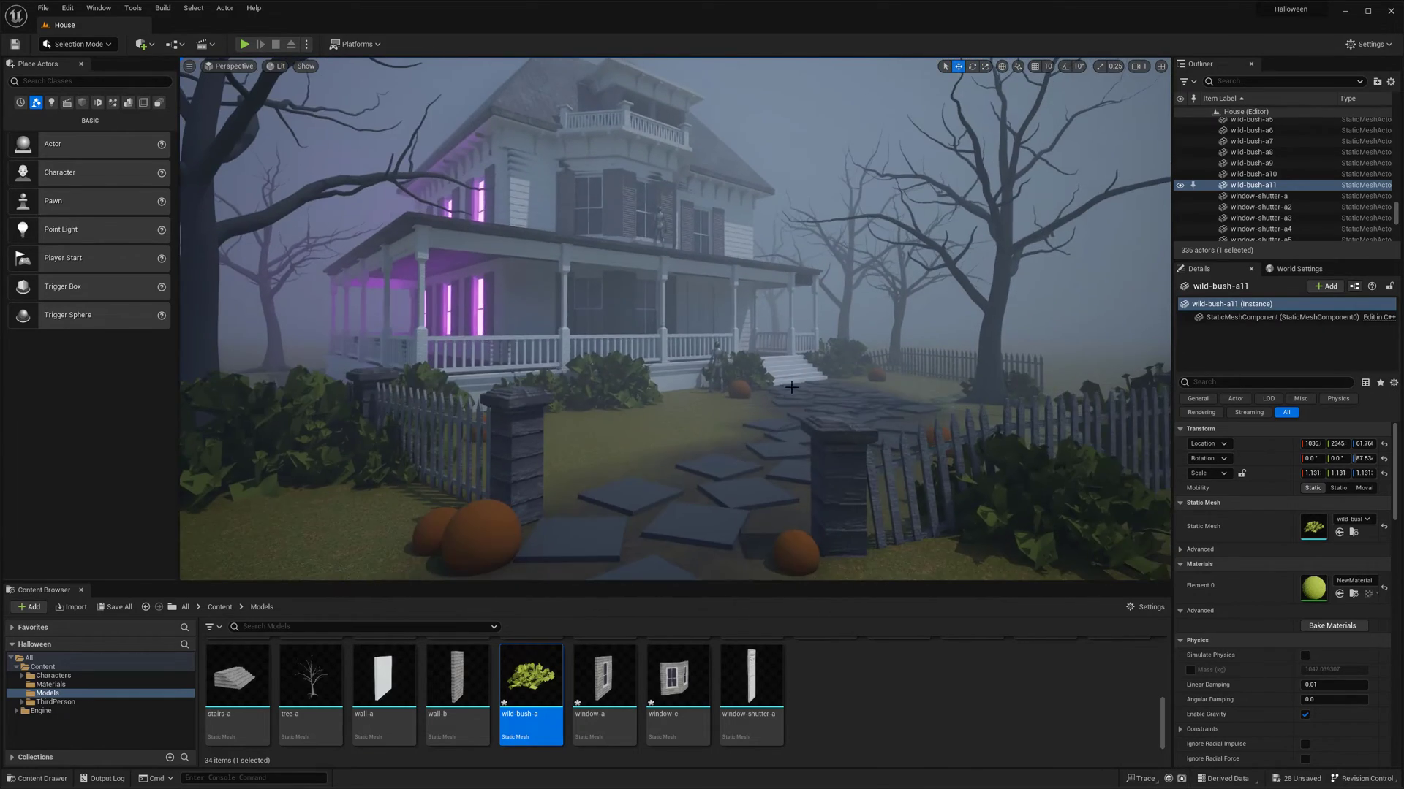
Step: Add a wild bush at the stairs end of the porch-front row, tilted and scaled to about 0.93
{"action": "left_click_drag", "start_coordinate": [531, 687], "coordinate": [735, 462]}
{"action": "right_click_drag", "start_coordinate": [734, 462], "coordinate": [718, 419]}
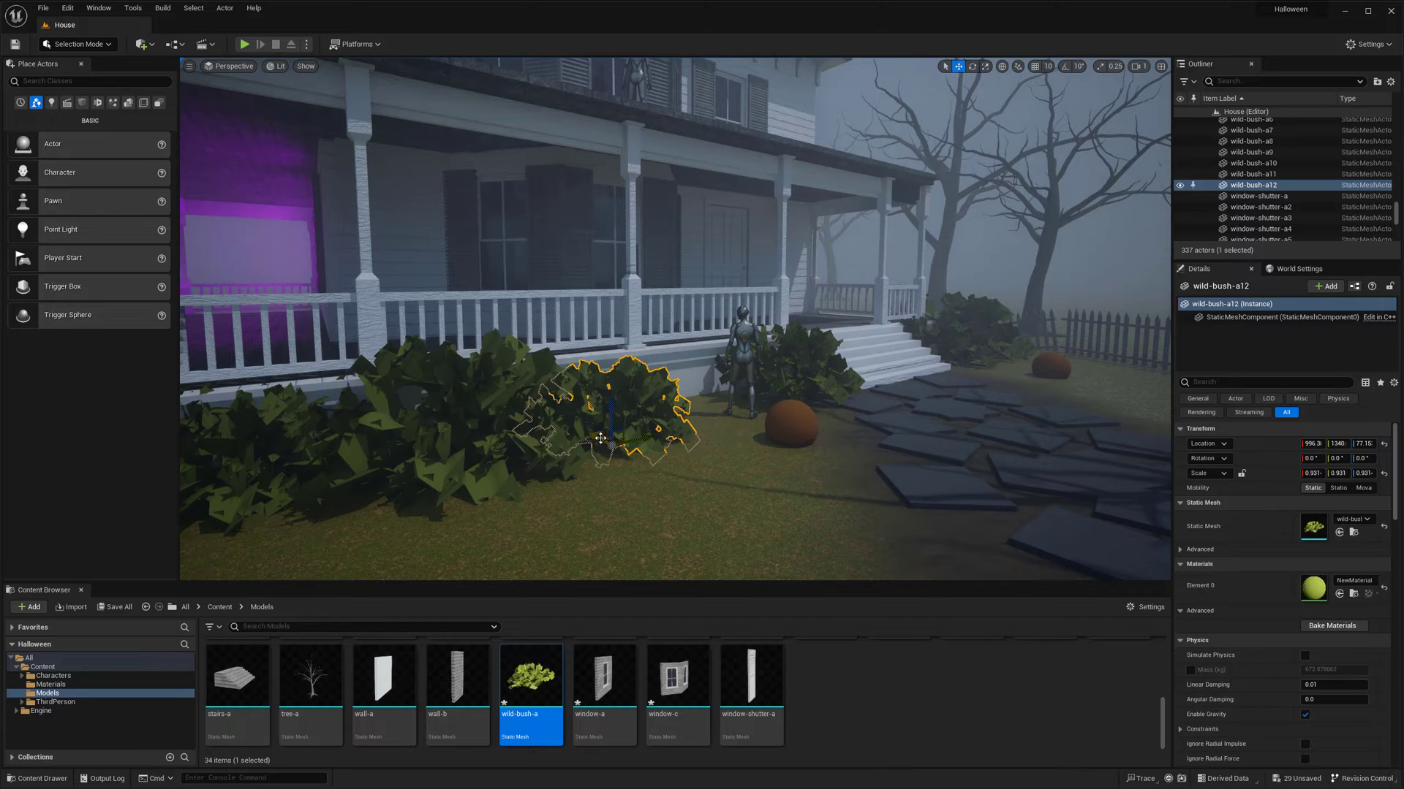
{"action": "right_click_drag", "start_coordinate": [617, 436], "coordinate": [687, 473]}
{"action": "key", "text": "e"}
{"action": "left_click_drag", "start_coordinate": [596, 344], "coordinate": [614, 342]}
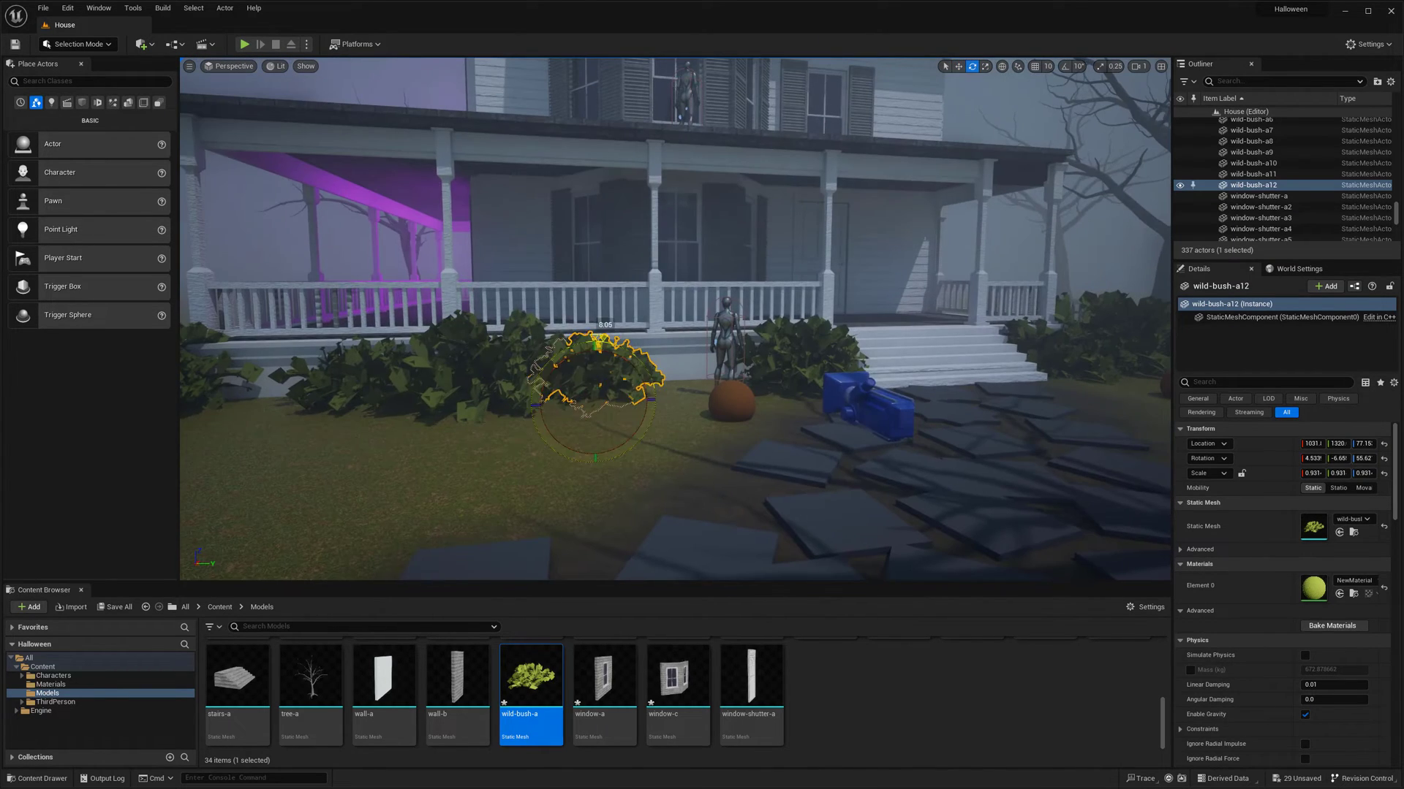
Step: Add a wild bush on the path side of the large tree's trunk, rotated and scaled to about 0.67
{"action": "right_click_drag", "start_coordinate": [637, 404], "coordinate": [637, 404]}
{"action": "left_click_drag", "start_coordinate": [531, 680], "coordinate": [812, 502]}
{"action": "right_click_drag", "start_coordinate": [813, 501], "coordinate": [813, 501]}
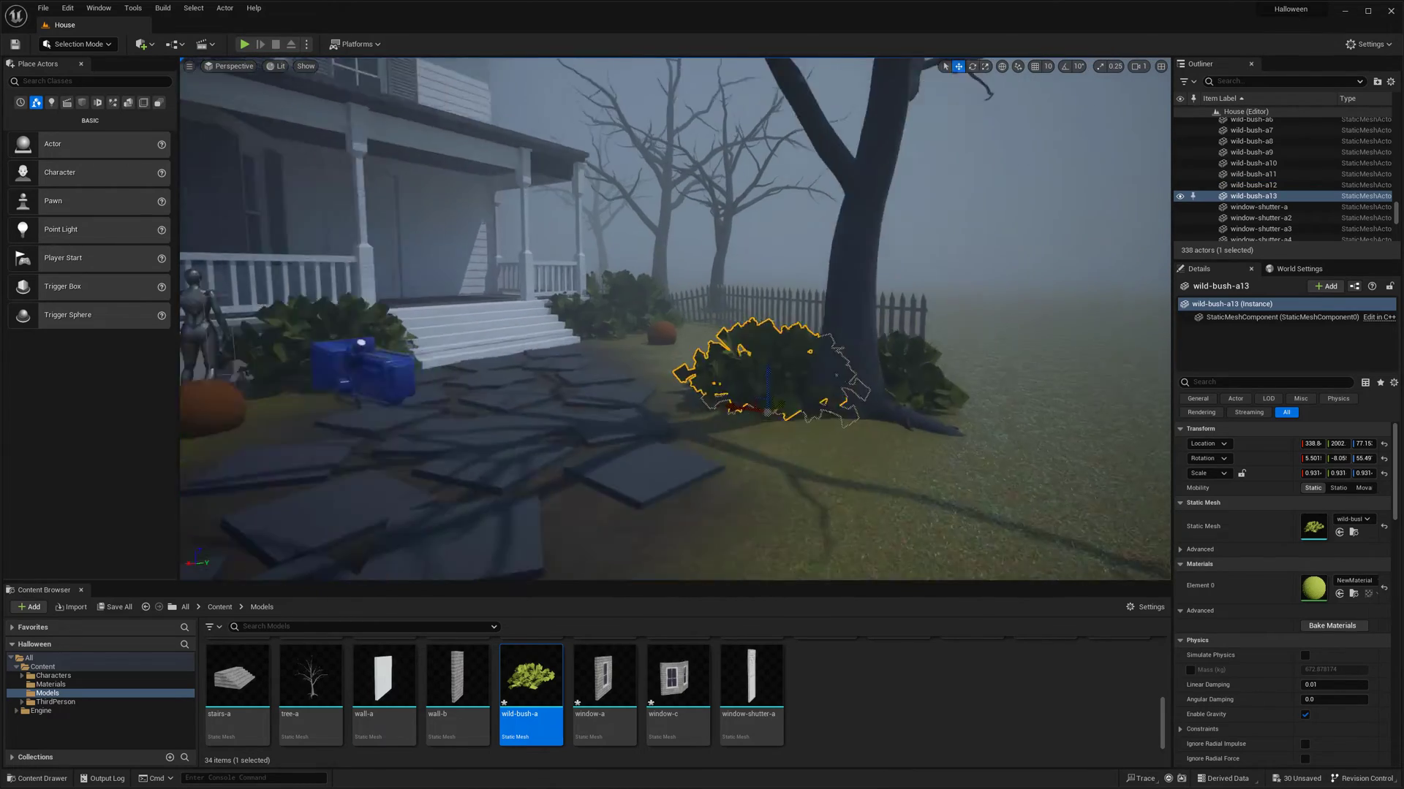
{"action": "key", "text": "e"}
{"action": "left_click_drag", "start_coordinate": [793, 385], "coordinate": [739, 439]}
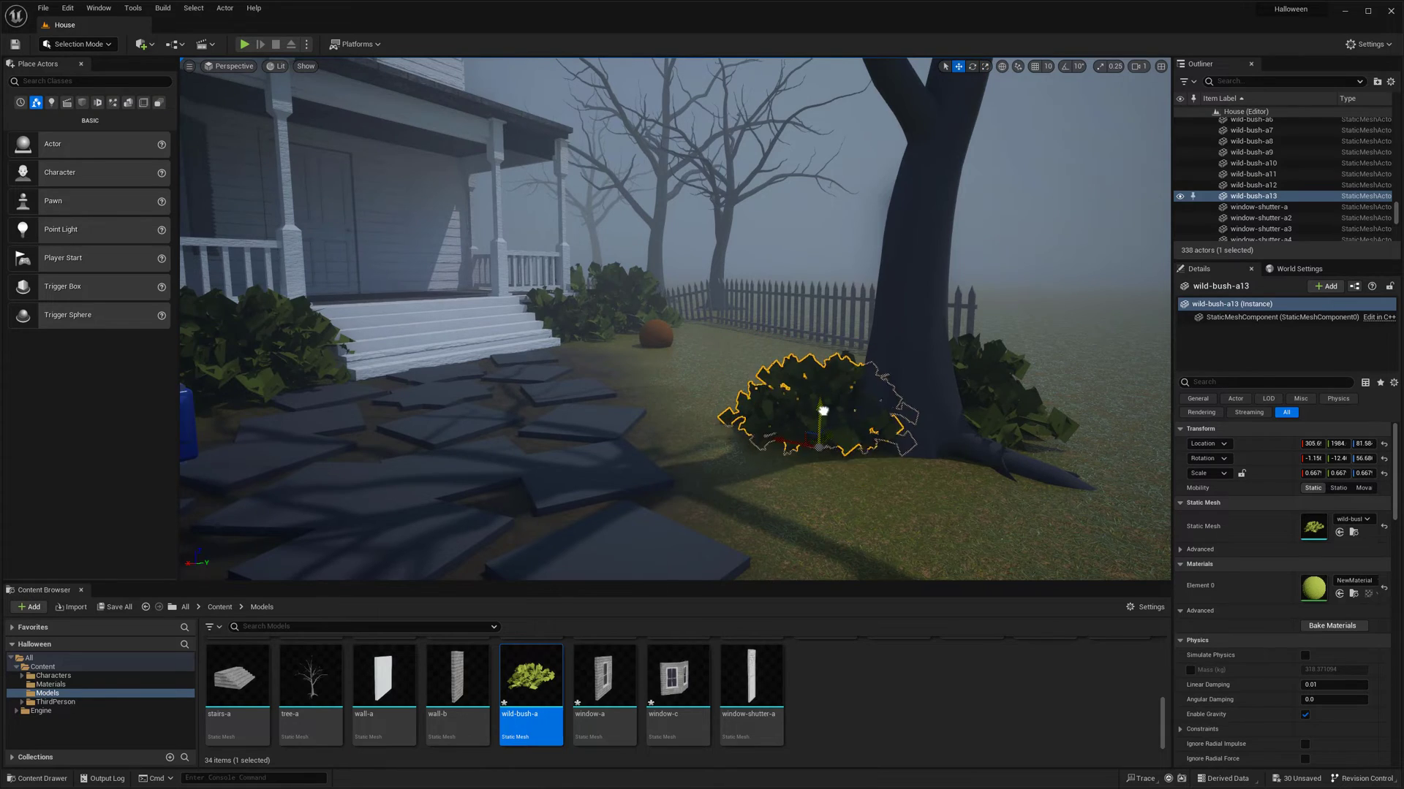
Step: Duplicate the porch-corner bush into a cluster of three along the purple-lit porch side, rotating them and scaling two to about 0.74 and 0.91
{"action": "right_click_drag", "start_coordinate": [772, 463], "coordinate": [772, 463]}
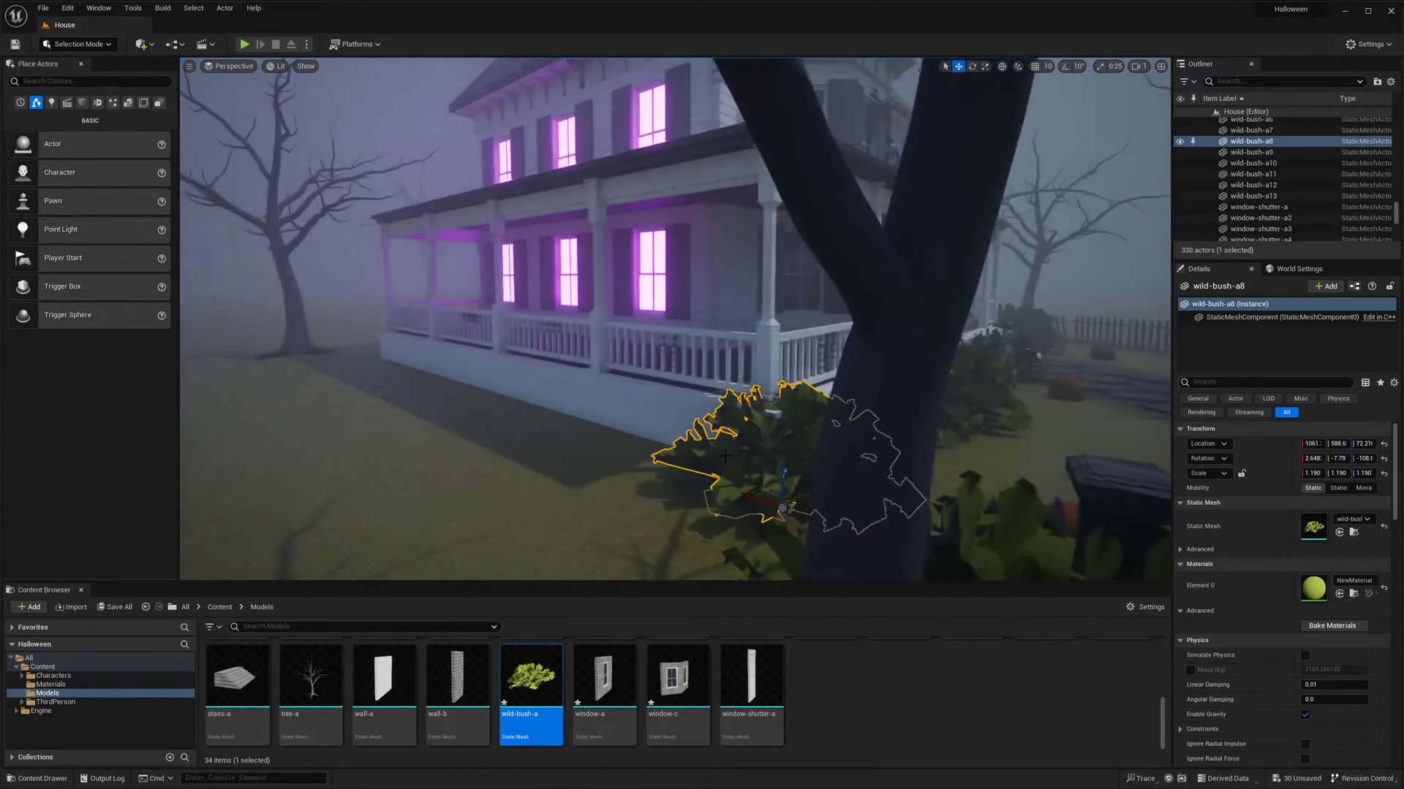
{"action": "right_click_drag", "start_coordinate": [571, 451], "coordinate": [571, 451]}
{"action": "right_click_drag", "start_coordinate": [778, 271], "coordinate": [779, 271]}
{"action": "key", "text": "e"}
{"action": "left_click_drag", "start_coordinate": [570, 302], "coordinate": [577, 307]}
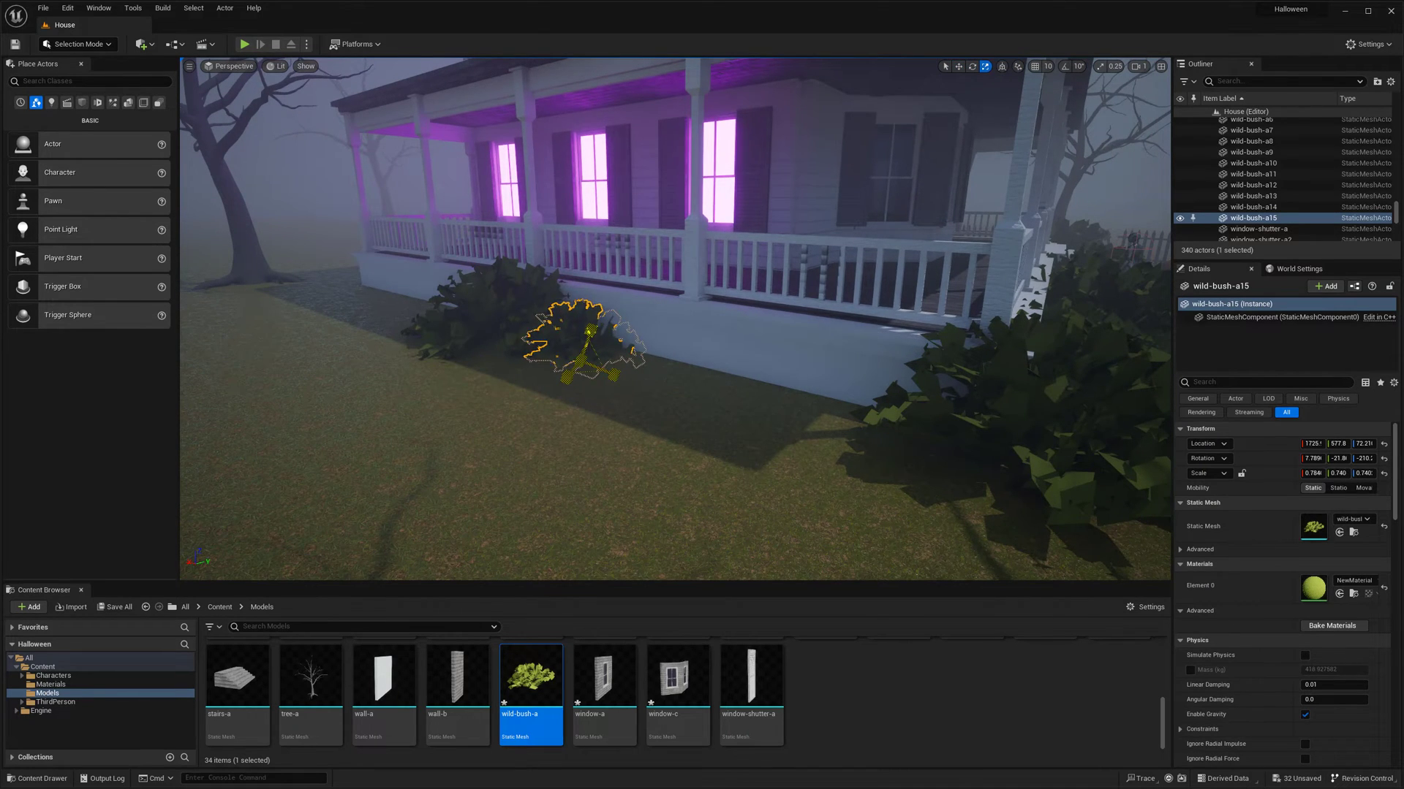
{"action": "right_click_drag", "start_coordinate": [589, 331], "coordinate": [617, 351]}
{"action": "left_click_drag", "start_coordinate": [617, 351], "coordinate": [482, 325], "text": "alt"}
{"action": "key", "text": "e"}
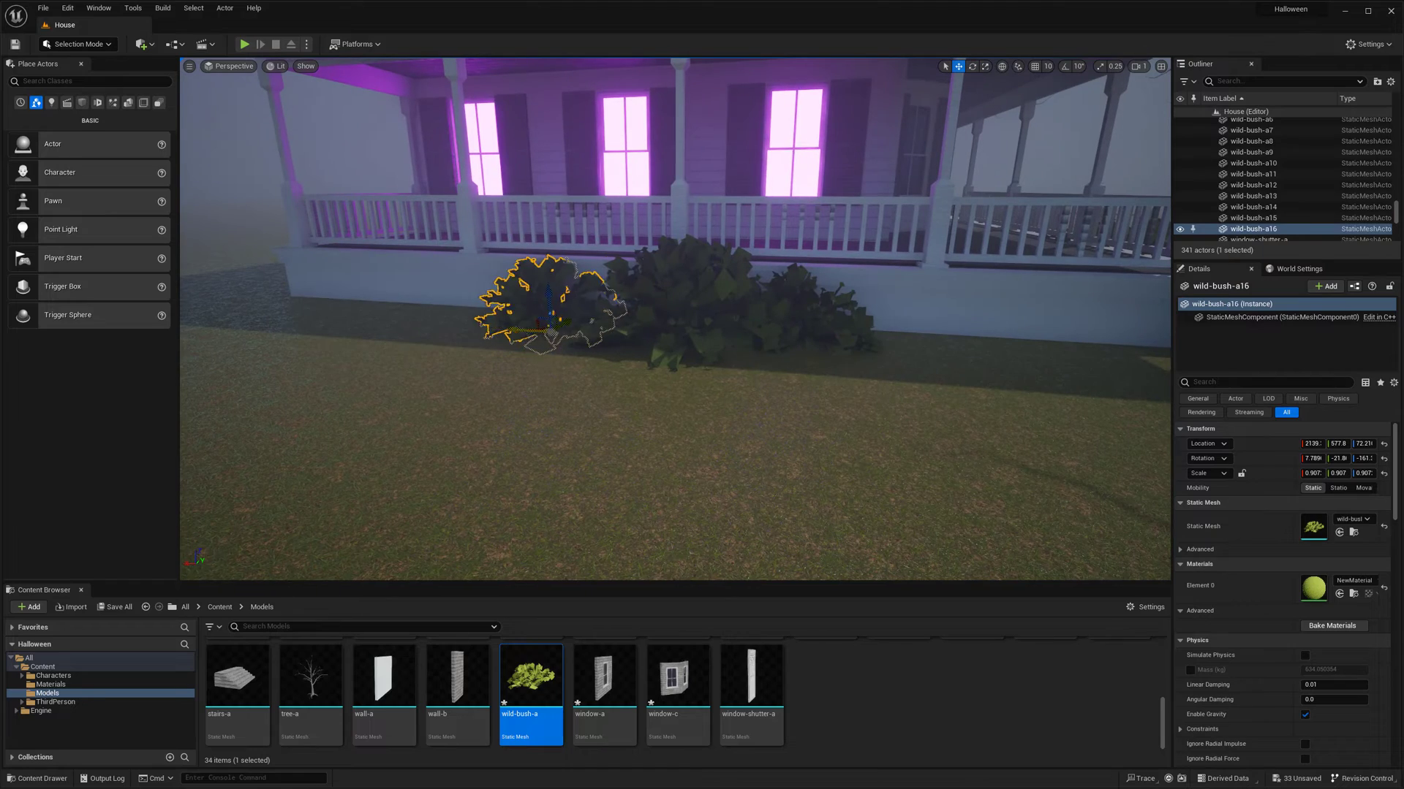
Step: Place another wild bush copy near the far corner of the purple-lit porch side, tilted and kept at scale 1.19
{"action": "right_click_drag", "start_coordinate": [510, 329], "coordinate": [509, 328]}
{"action": "left_click", "coordinate": [890, 459]}
{"action": "right_click_drag", "start_coordinate": [525, 378], "coordinate": [533, 369]}
{"action": "key", "text": "e"}
{"action": "left_click_drag", "start_coordinate": [548, 395], "coordinate": [563, 391]}
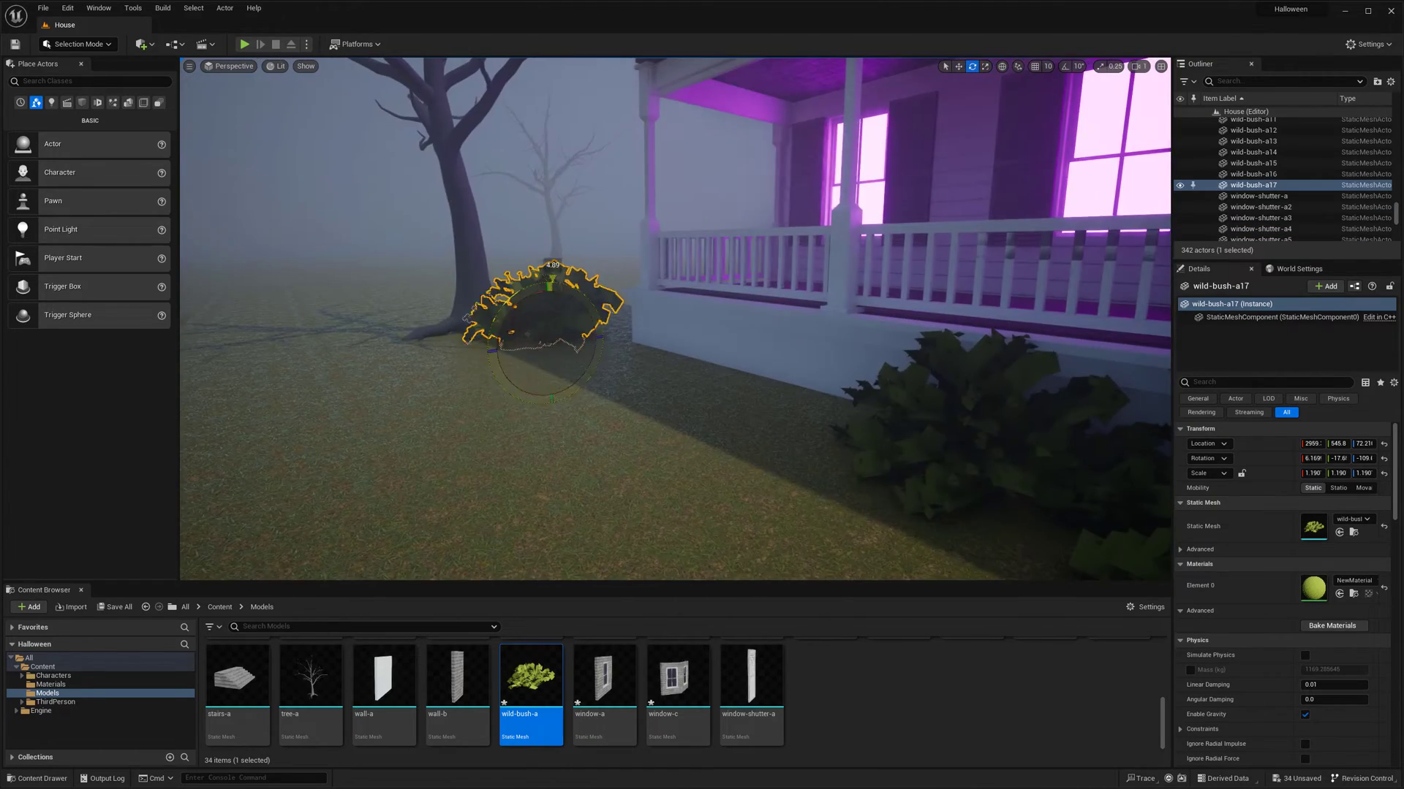
Step: Duplicate the far-corner bush beside the neighbouring tree trunk, rotated and scaled to about 0.85
{"action": "right_click_drag", "start_coordinate": [576, 369], "coordinate": [684, 340]}
{"action": "key", "text": "ctrl+d"}
{"action": "key", "text": "e"}
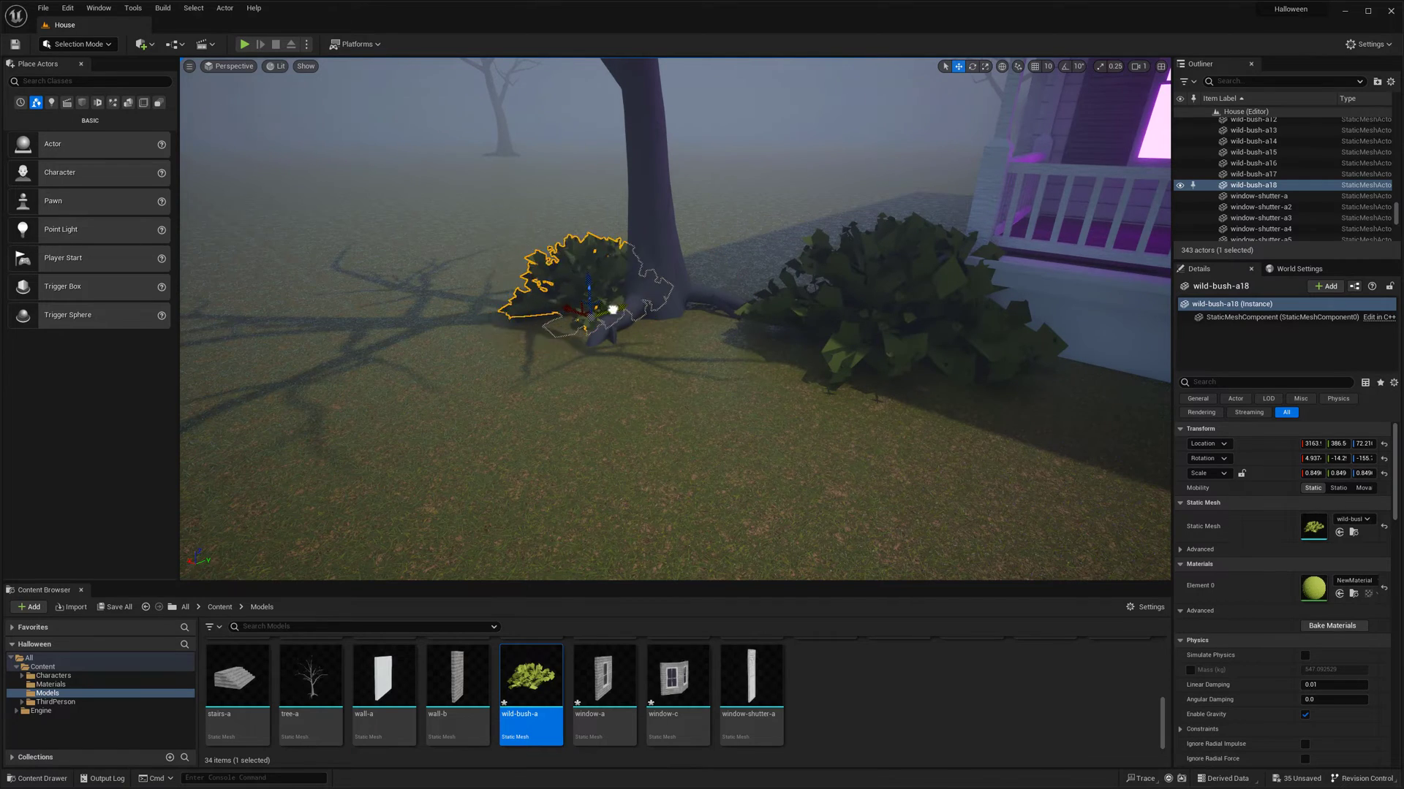
Step: Build a wild bush clump in the foreground across the road from the gate, rotating the bush and scaling it to about 1.13
{"action": "right_click_drag", "start_coordinate": [648, 335], "coordinate": [648, 336]}
{"action": "left_click", "coordinate": [830, 362]}
{"action": "key", "text": "e"}
{"action": "left_click_drag", "start_coordinate": [775, 446], "coordinate": [804, 461]}
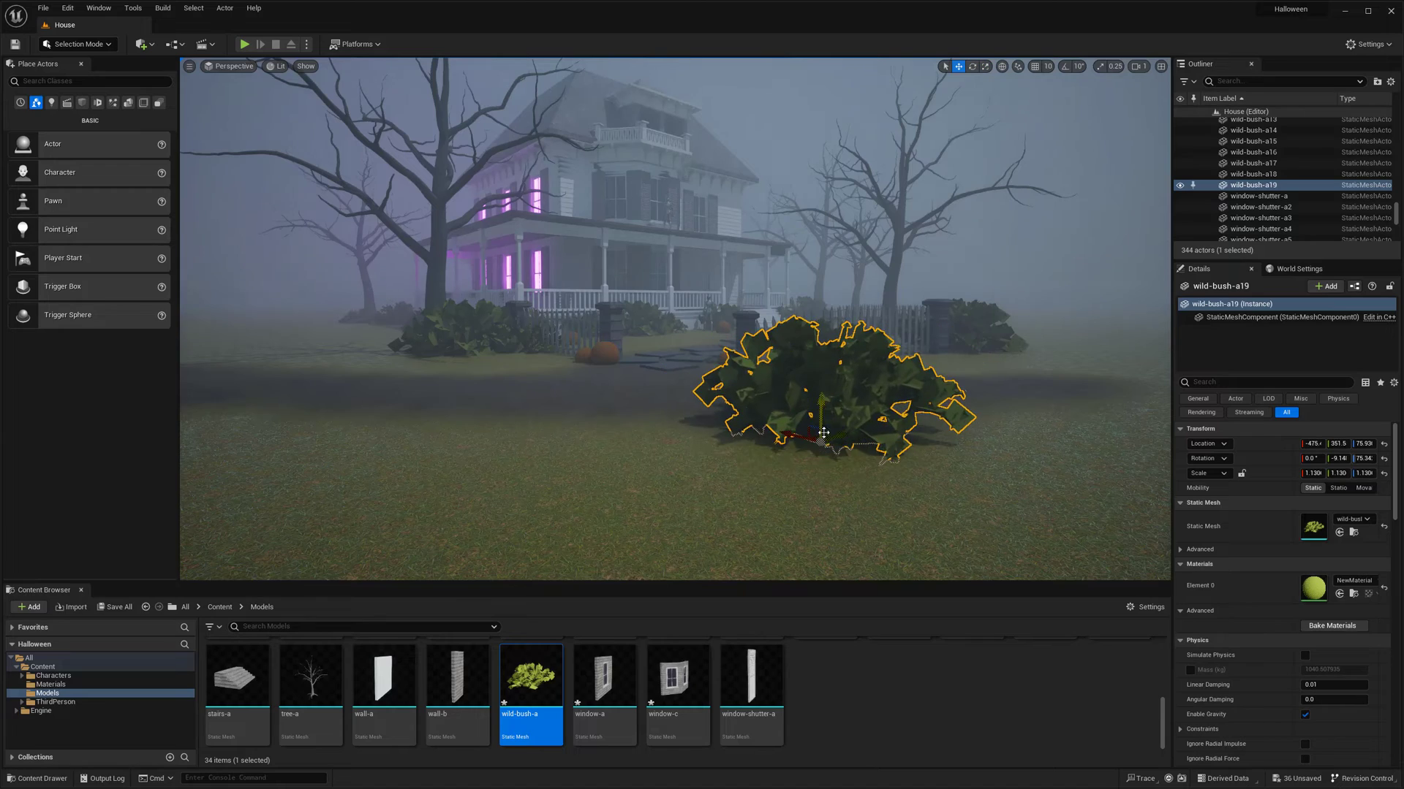
{"action": "right_click_drag", "start_coordinate": [804, 461], "coordinate": [815, 475]}
{"action": "key", "text": "w"}
{"action": "left_click_drag", "start_coordinate": [815, 476], "coordinate": [790, 480]}
{"action": "right_click_drag", "start_coordinate": [790, 480], "coordinate": [790, 480]}
Step: Duplicate the foreground bush across to the opposite side of the view, rotate it, scale it to about 0.86, and hide the editor icons
{"action": "key", "text": "r"}
{"action": "left_click_drag", "start_coordinate": [786, 433], "coordinate": [355, 430], "text": "alt"}
{"action": "right_click_drag", "start_coordinate": [355, 430], "coordinate": [355, 430]}
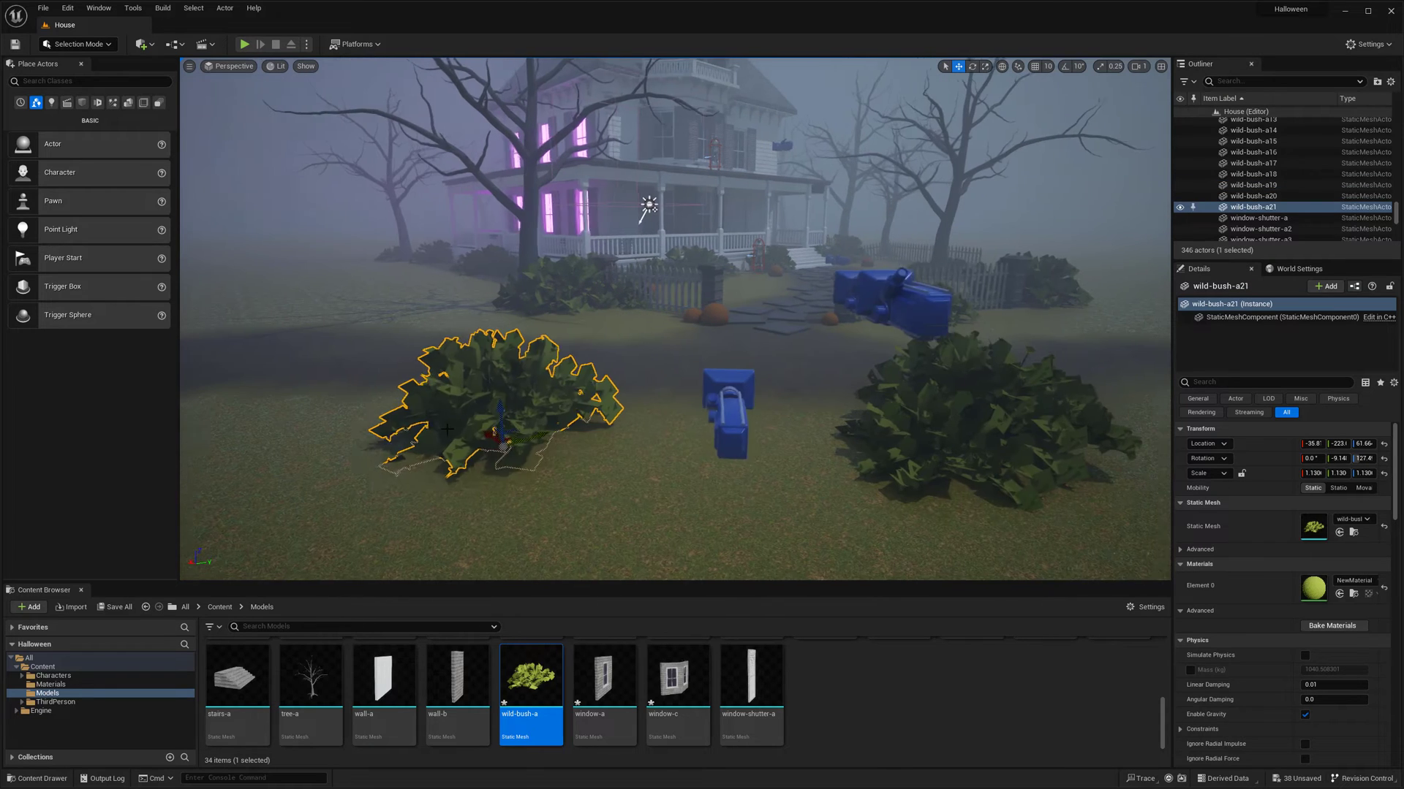
{"action": "key", "text": "r"}
{"action": "key", "text": "e"}
{"action": "mouse_move", "coordinate": [497, 465]}
{"action": "left_mouse_down"}
{"action": "mouse_move", "coordinate": [512, 446]}
{"action": "mouse_move", "coordinate": [497, 456]}
{"action": "left_mouse_up"}
{"action": "key", "text": "r"}
{"action": "key", "text": "w"}
{"action": "key", "text": "g"}
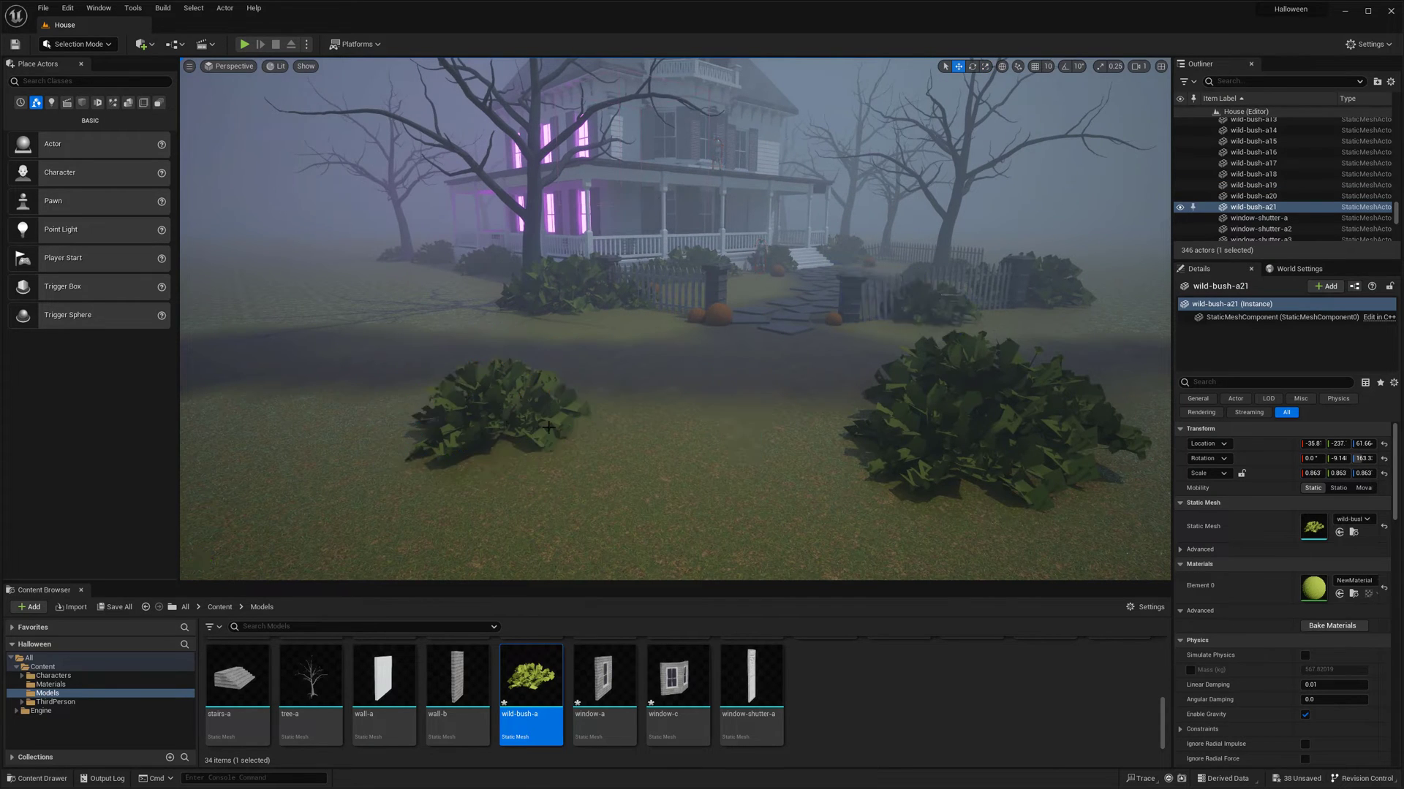
Step: Add a wild bush copy beside the gate pillar with the two large pumpkins, scaled to about 0.97
{"action": "right_click_drag", "start_coordinate": [497, 457], "coordinate": [497, 457]}
{"action": "right_click_drag", "start_coordinate": [599, 419], "coordinate": [599, 419]}
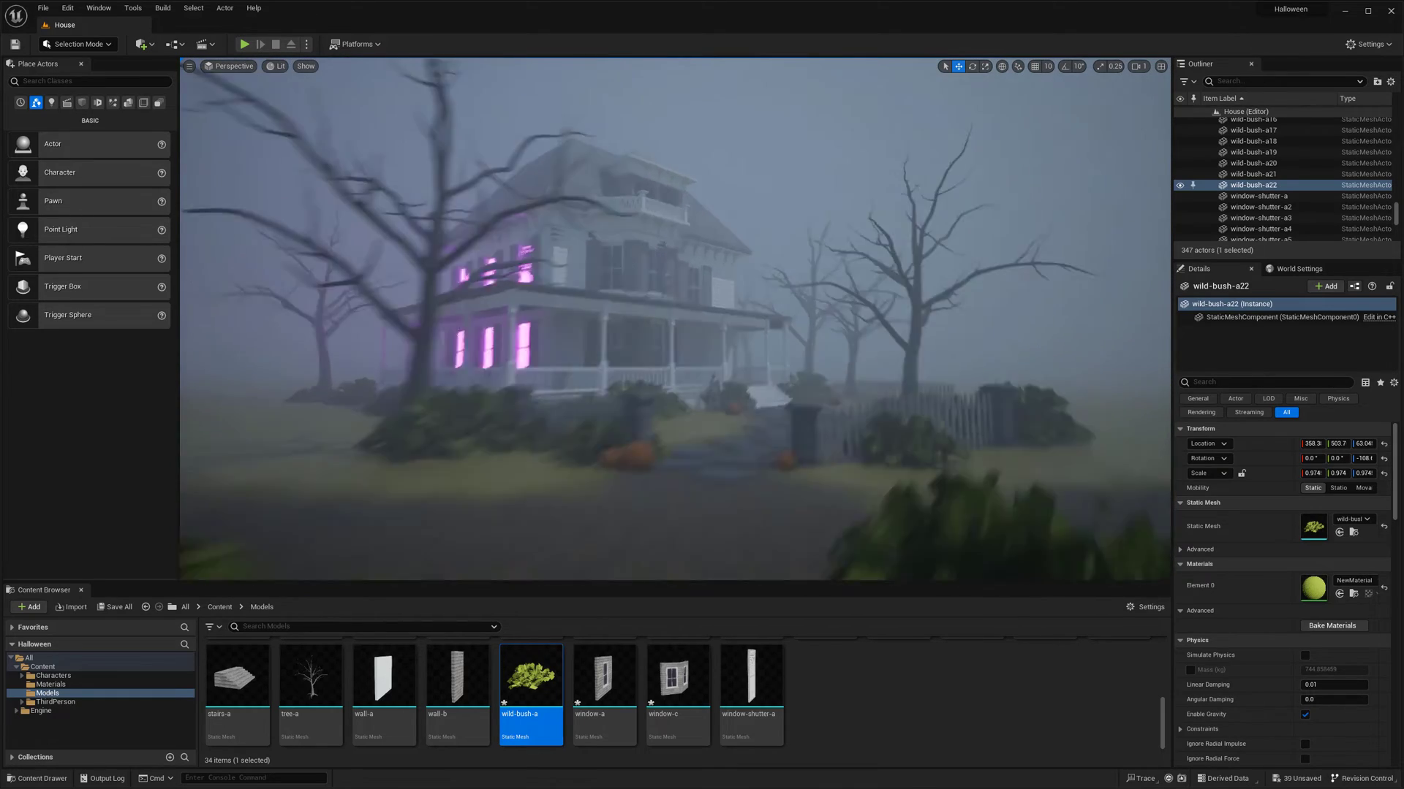
Step: Check the scene in Detail Lighting view mode and return to Lit
{"action": "left_click", "coordinate": [306, 136]}
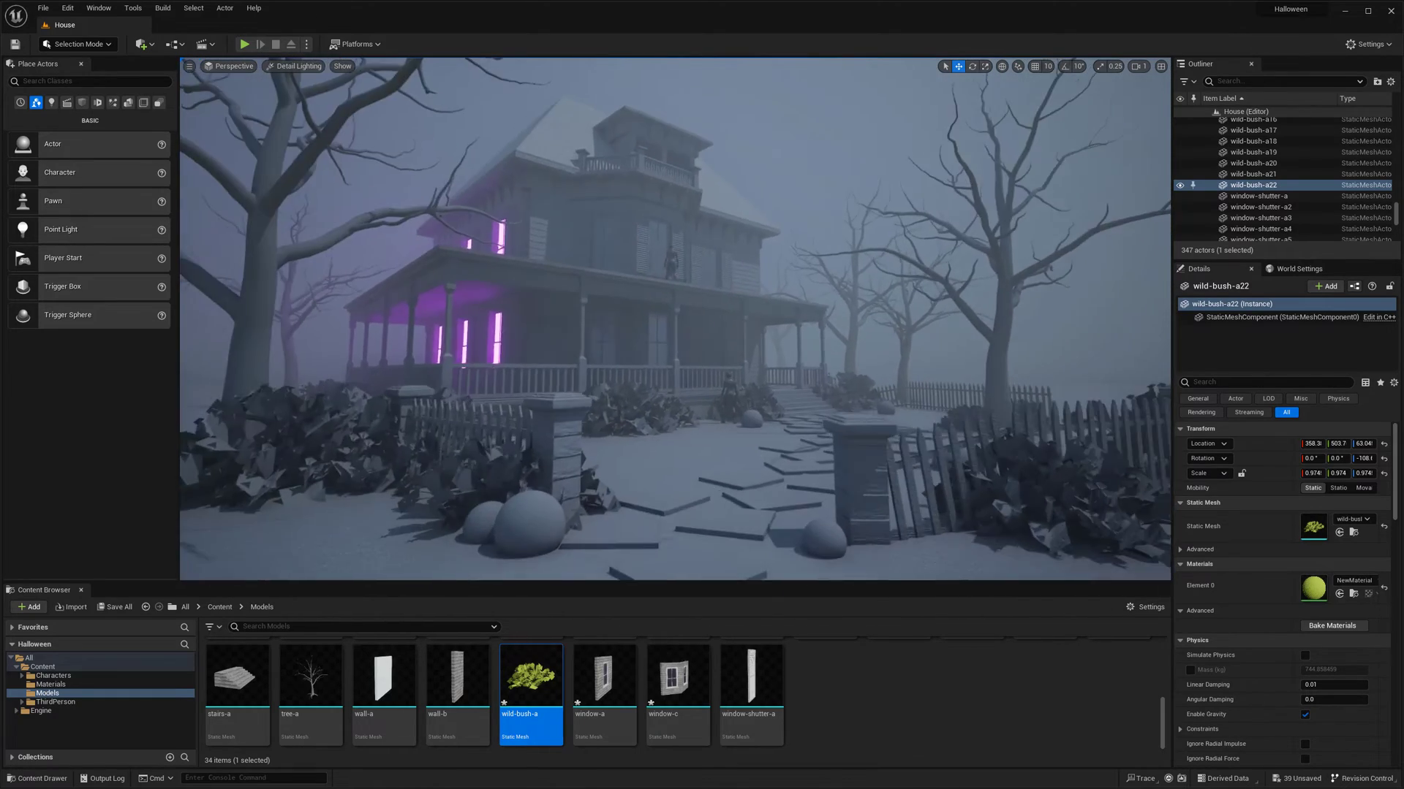
{"action": "left_click", "coordinate": [294, 66]}
{"action": "left_click", "coordinate": [310, 97]}
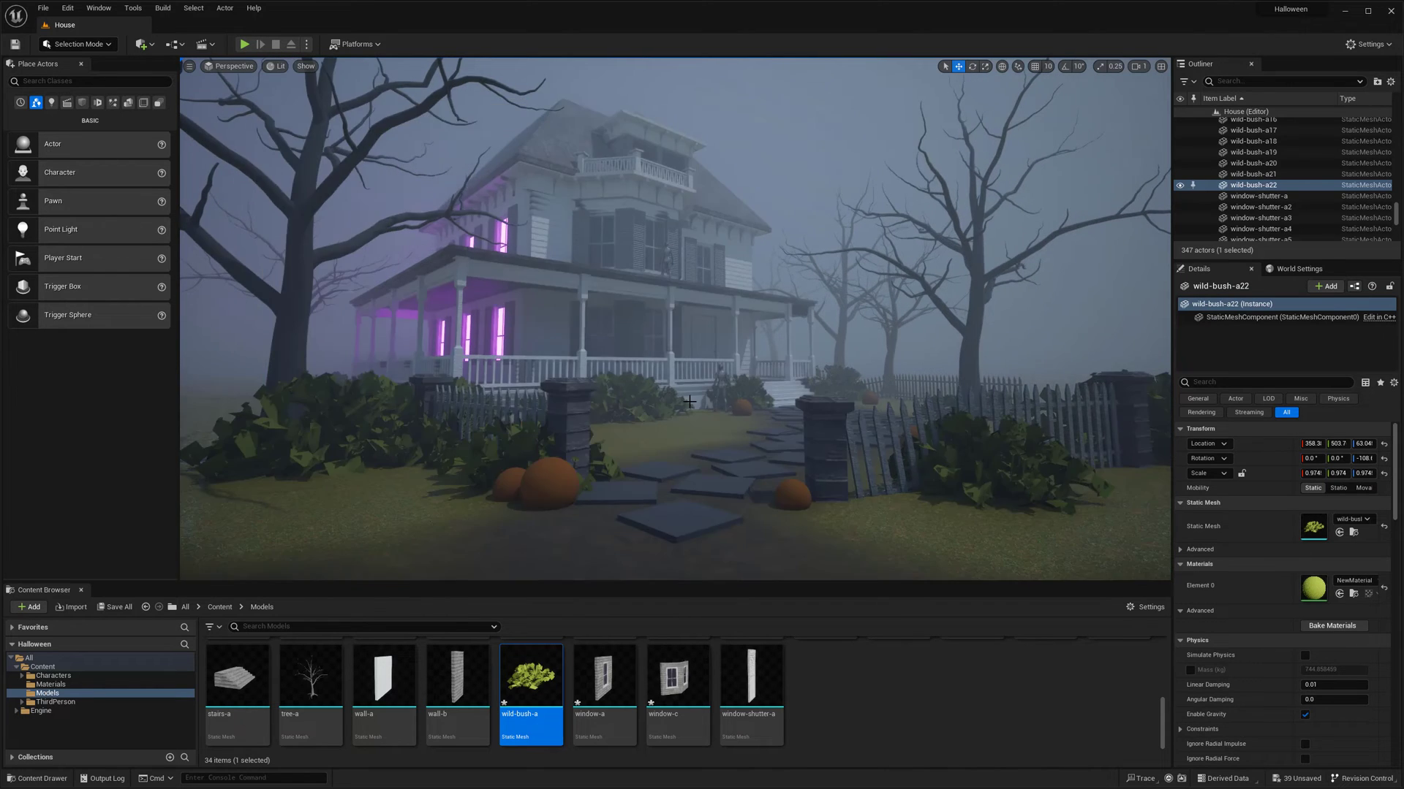
Step: Delete all the placeholder stepping stones along the path from the gate to the porch stairs
{"action": "left_click", "coordinate": [804, 374]}
{"action": "left_click", "coordinate": [677, 476], "text": "ctrl"}
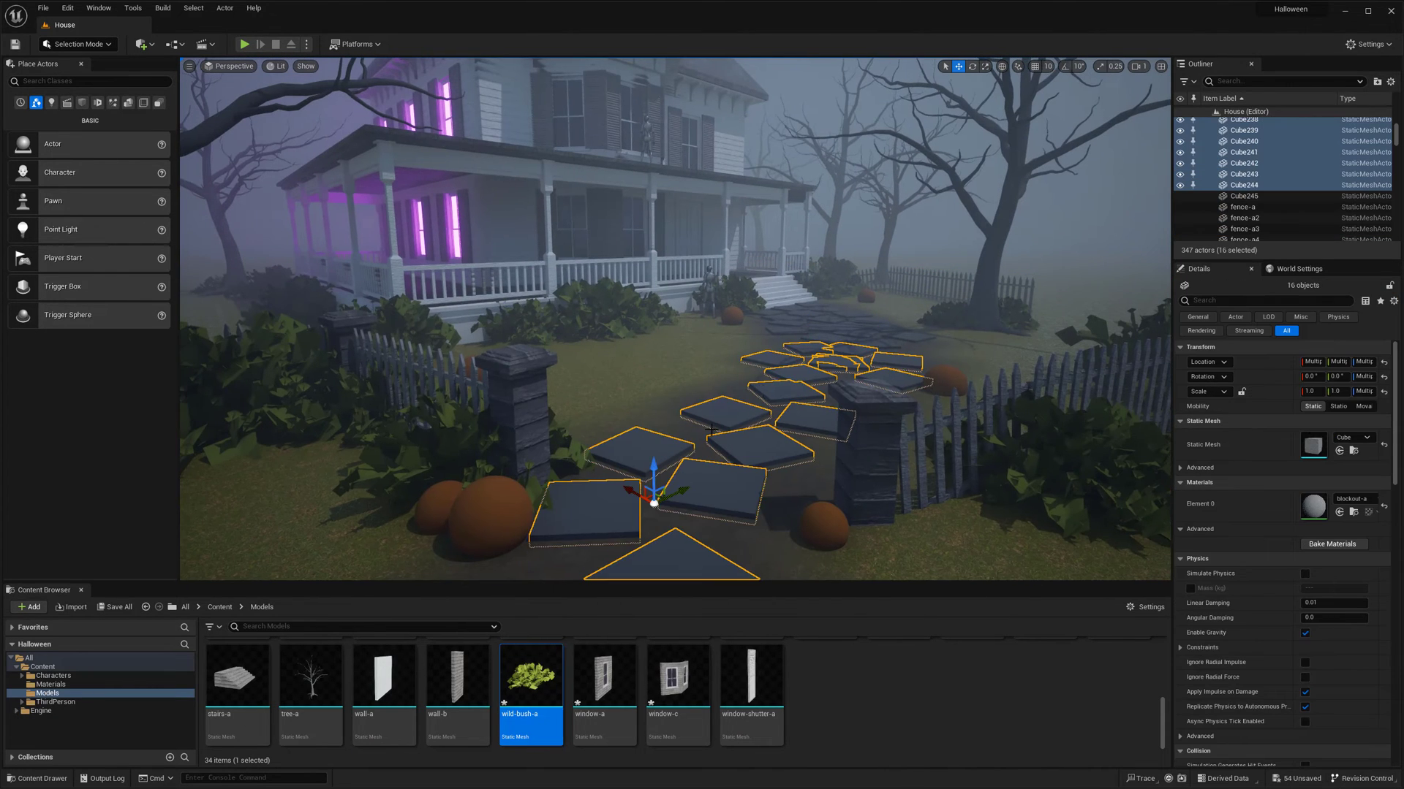
{"action": "key", "text": "Delete"}
{"action": "left_click", "coordinate": [768, 436]}
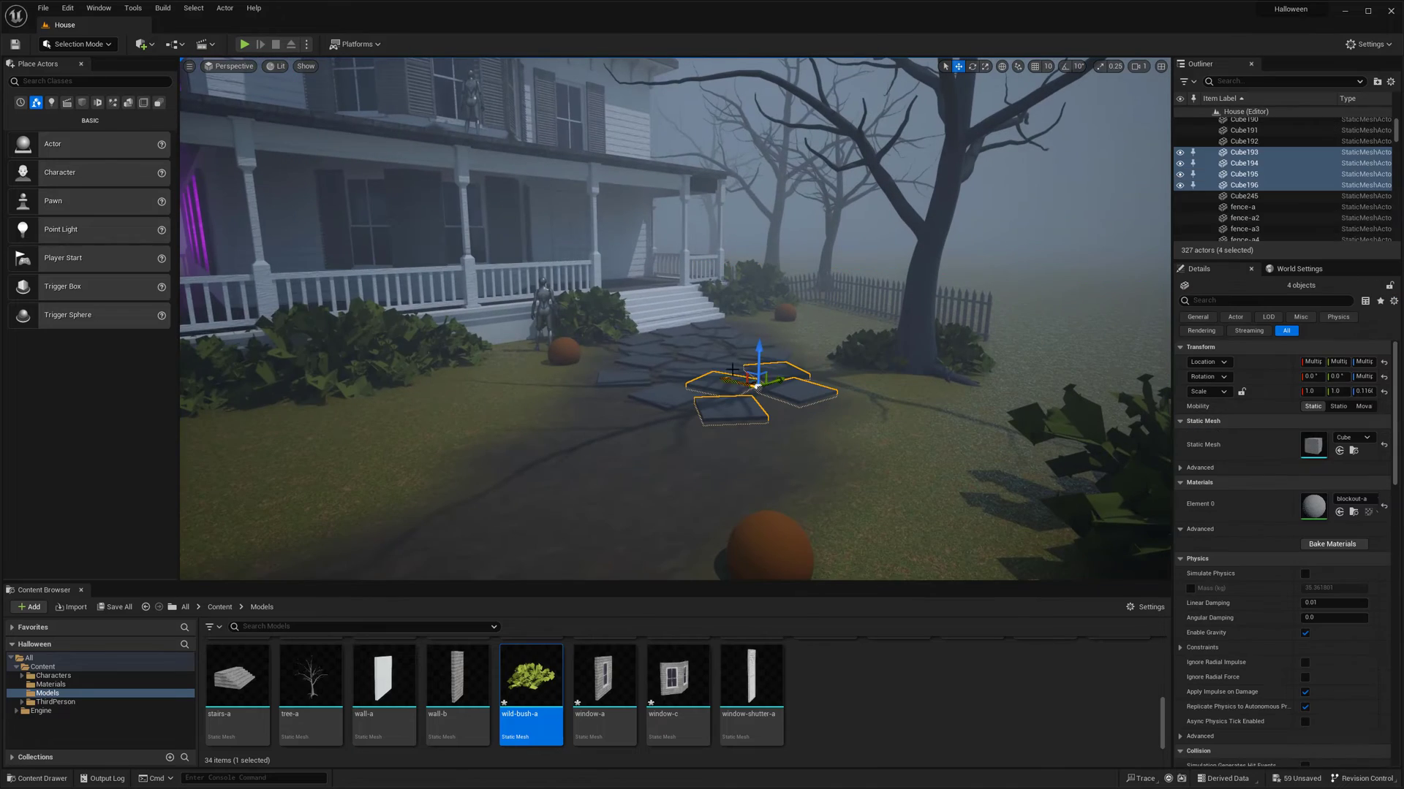
{"action": "key", "text": "Delete"}
{"action": "left_click", "coordinate": [765, 439]}
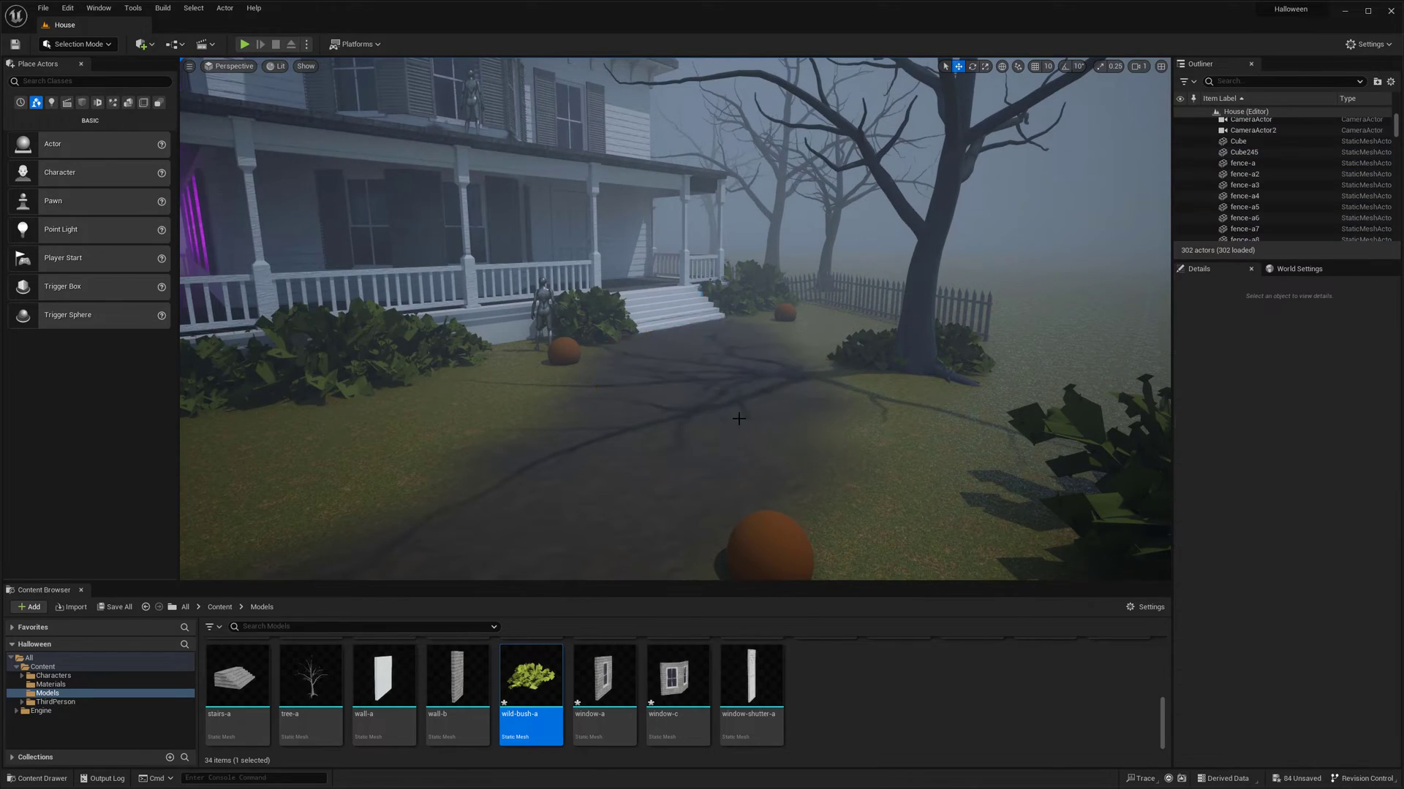
Step: Switch to Foliage mode and add the grass-a mesh as a saved foliage type
{"action": "scroll", "coordinate": [408, 258], "scroll_direction": "down", "scroll_amount": 5}
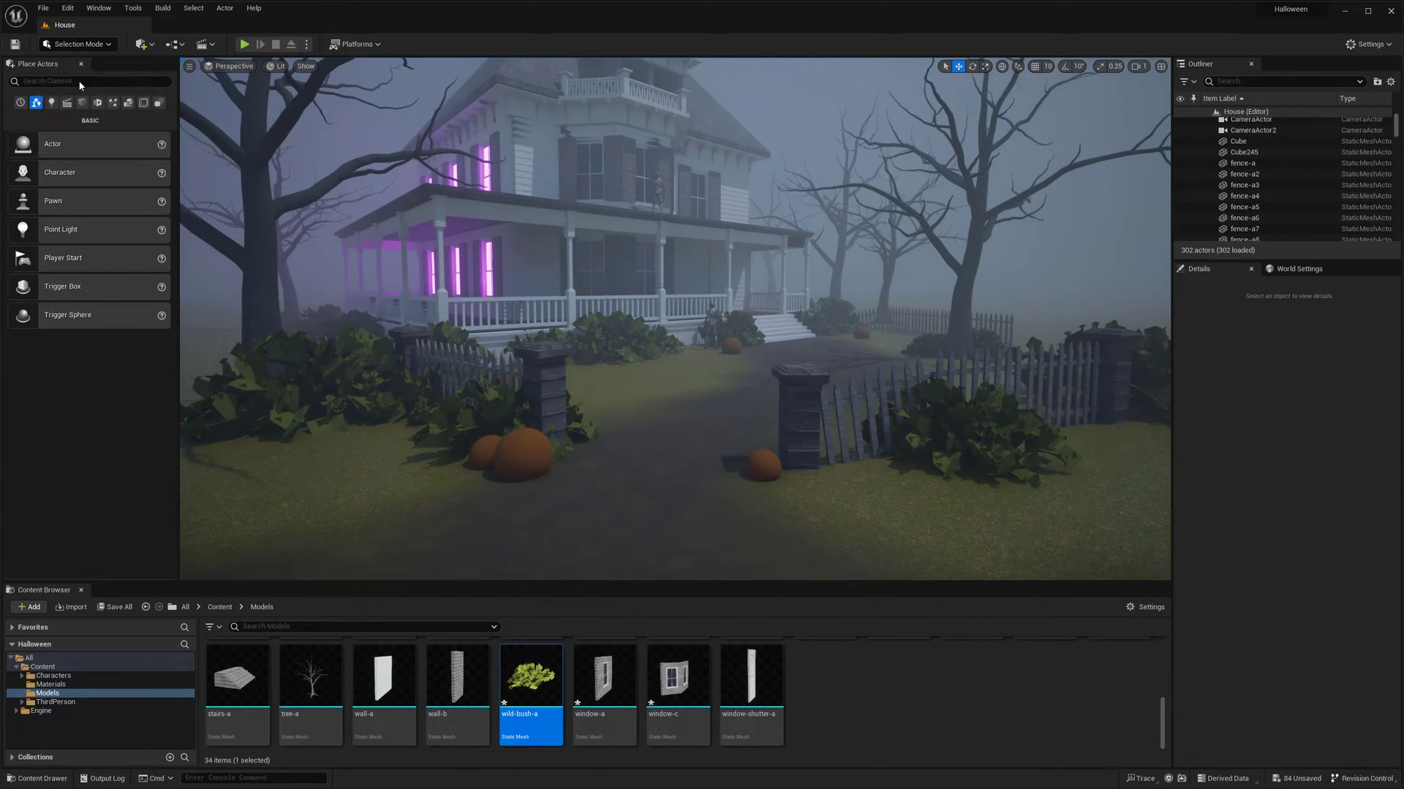
{"action": "key", "text": "shift+3"}
{"action": "scroll", "coordinate": [656, 708], "scroll_direction": "up", "scroll_amount": 3}
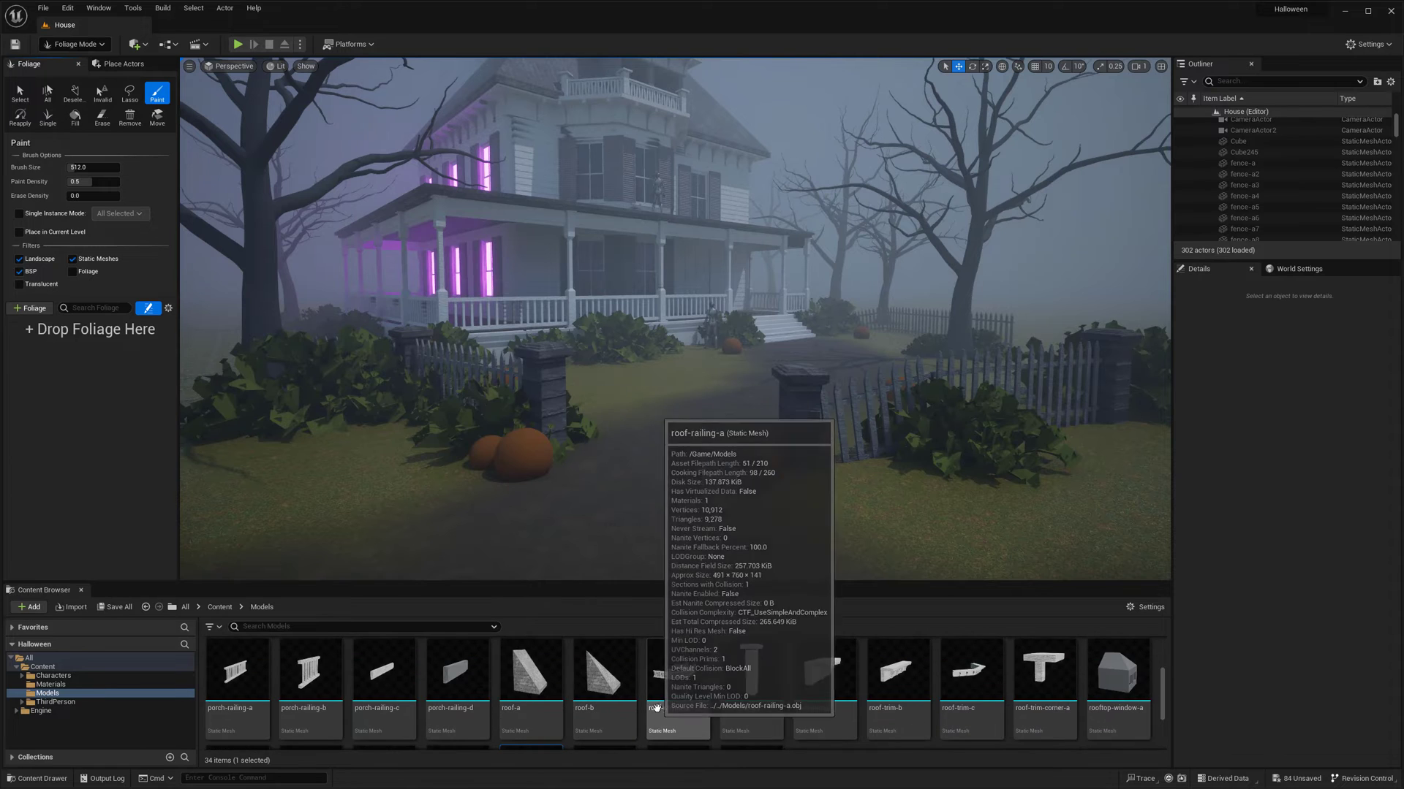
{"action": "scroll", "coordinate": [1053, 701], "scroll_direction": "down", "scroll_amount": 2}
{"action": "scroll", "coordinate": [950, 687], "scroll_direction": "up", "scroll_amount": 3}
{"action": "left_click", "coordinate": [458, 668]}
{"action": "scroll", "coordinate": [614, 517], "scroll_direction": "up", "scroll_amount": 3}
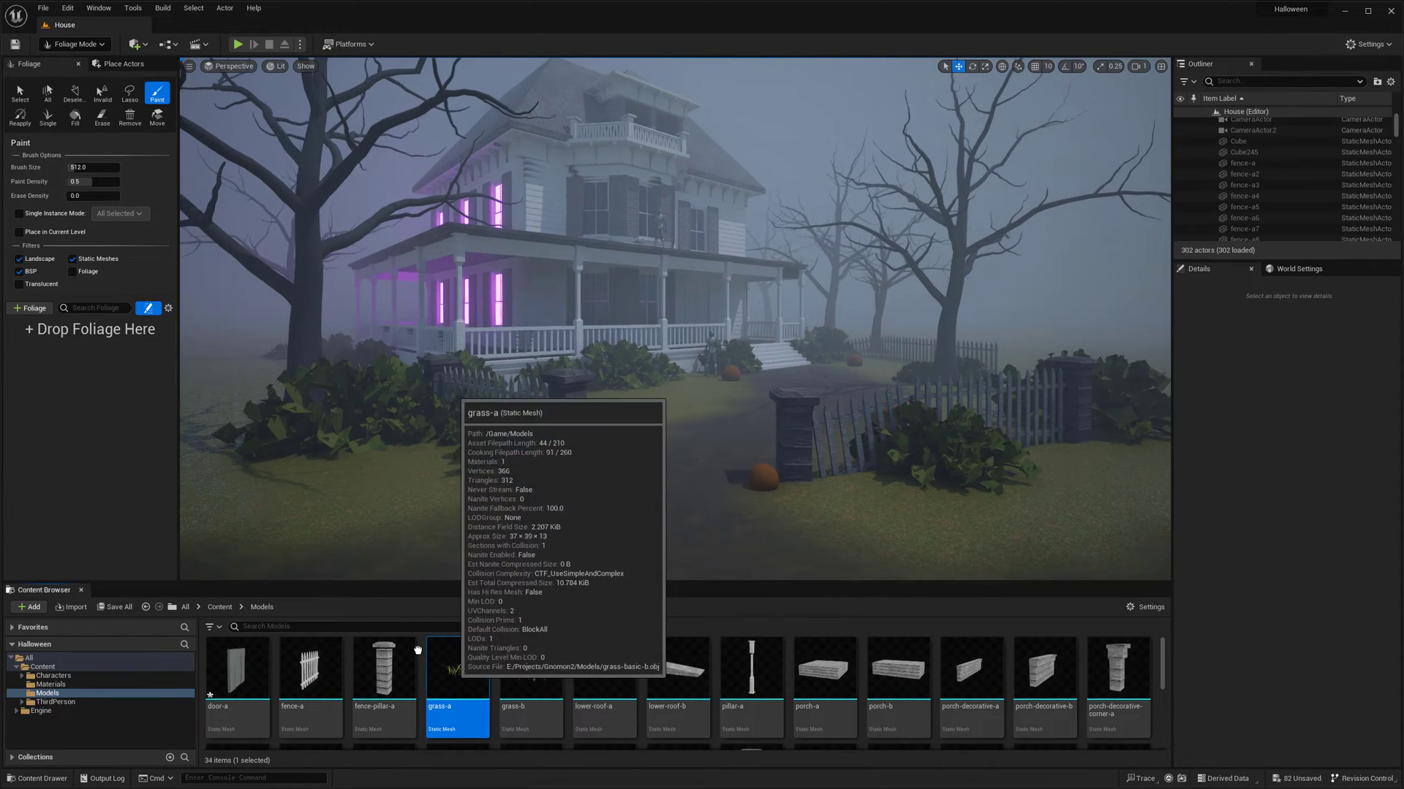
{"action": "left_click_drag", "start_coordinate": [417, 650], "coordinate": [87, 358]}
{"action": "left_click", "coordinate": [772, 513]}
Step: Add the grass-b mesh as a second saved foliage type
{"action": "left_click", "coordinate": [532, 669]}
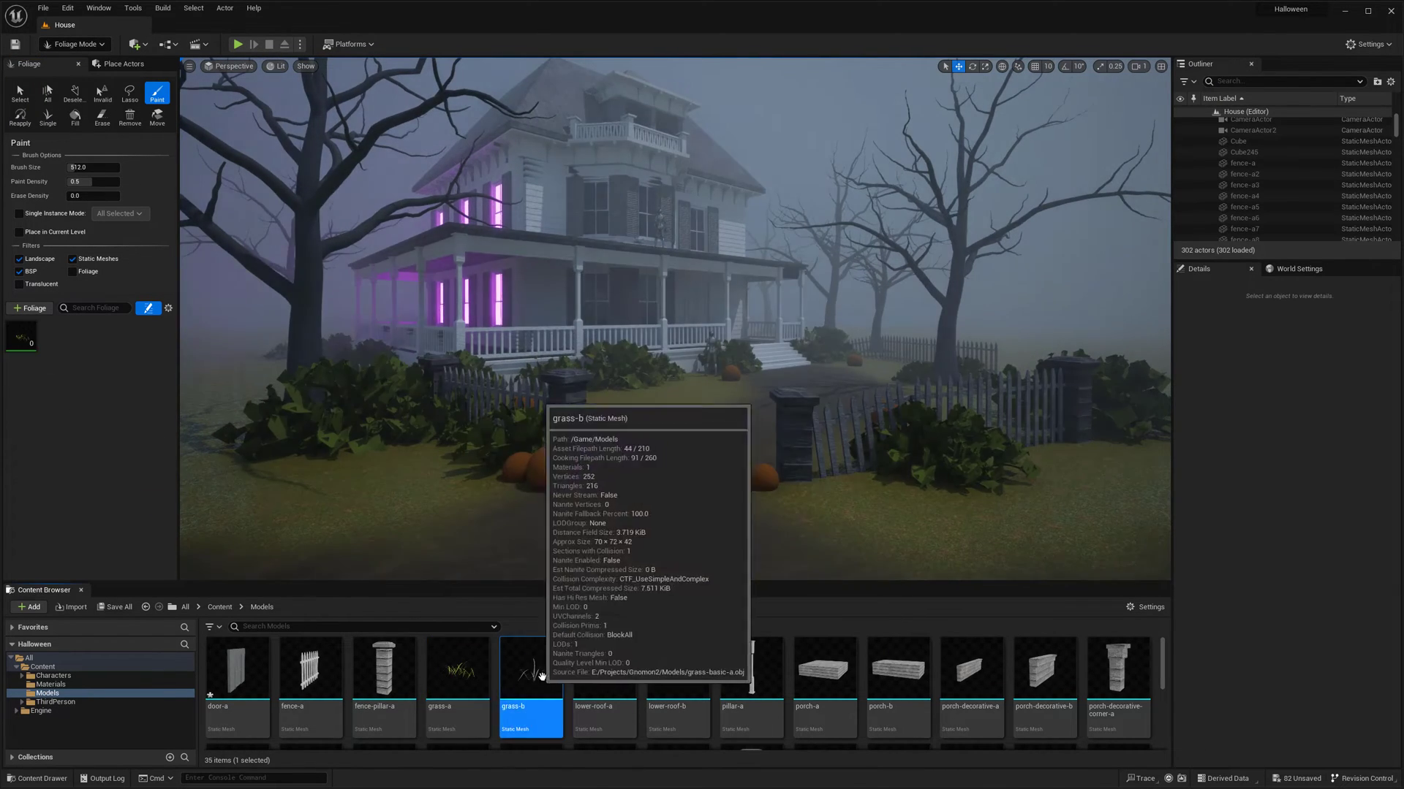
{"action": "left_click_drag", "start_coordinate": [531, 669], "coordinate": [88, 351]}
{"action": "left_click", "coordinate": [773, 513]}
Step: Set the painting density of the grass-a foliage type to 300
{"action": "scroll", "coordinate": [522, 431], "scroll_direction": "down", "scroll_amount": 2}
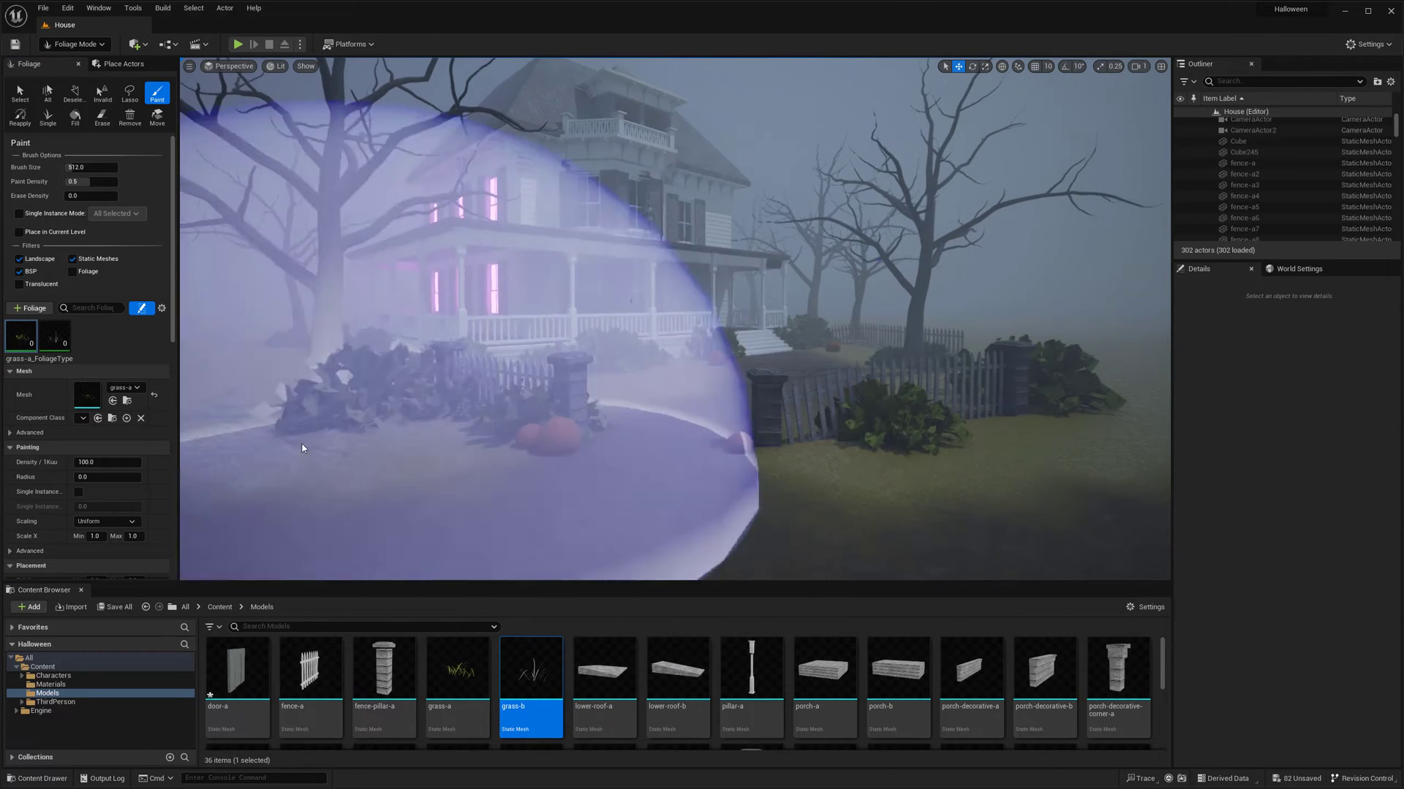
{"action": "left_click", "coordinate": [107, 462]}
{"action": "type", "text": "300"}
{"action": "key", "text": "Return"}
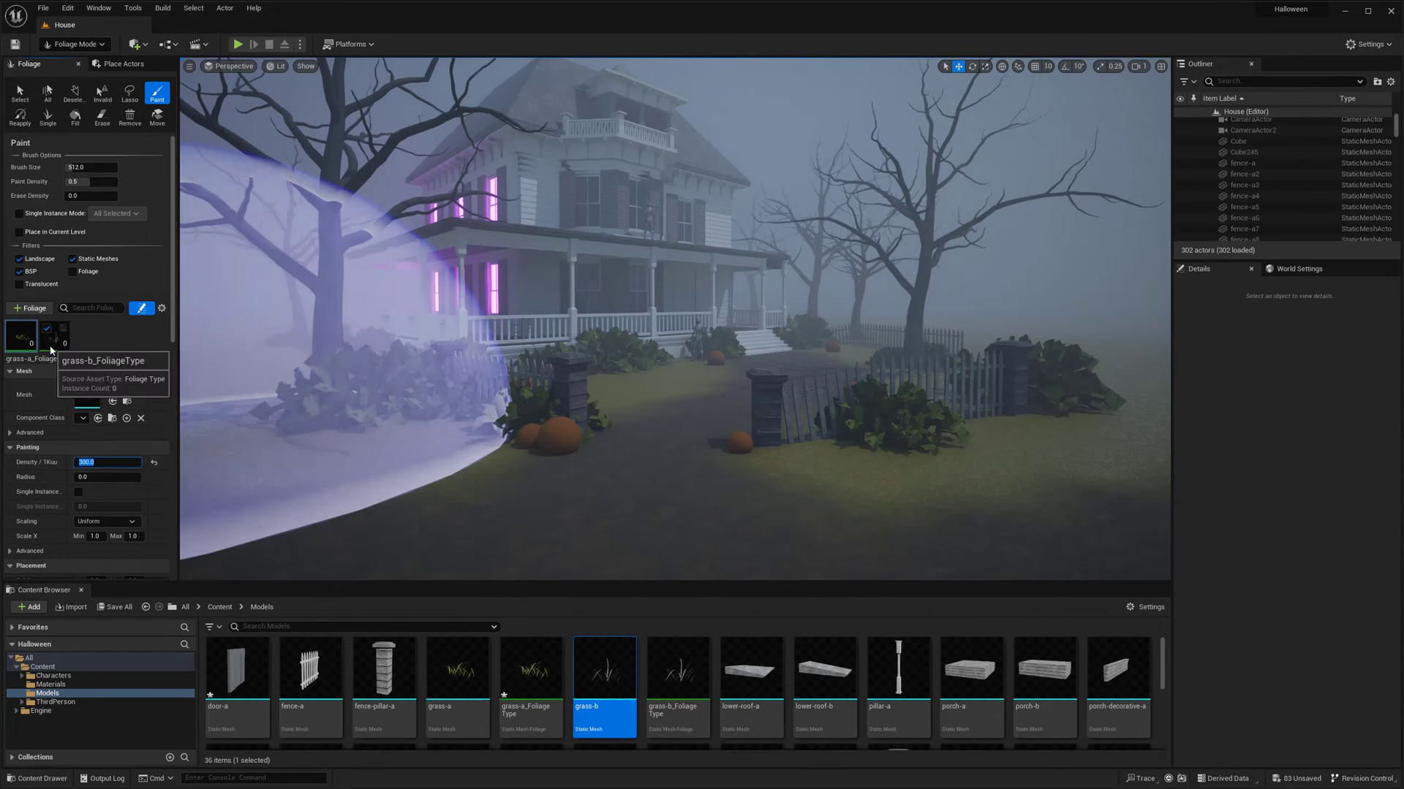
Step: Reduce the foliage brush size to about 128 and set the grass-a scale to 3
{"action": "right_click_drag", "start_coordinate": [344, 409], "coordinate": [611, 420]}
{"action": "right_click_drag", "start_coordinate": [658, 366], "coordinate": [512, 380]}
{"action": "left_click_drag", "start_coordinate": [97, 536], "coordinate": [96, 537]}
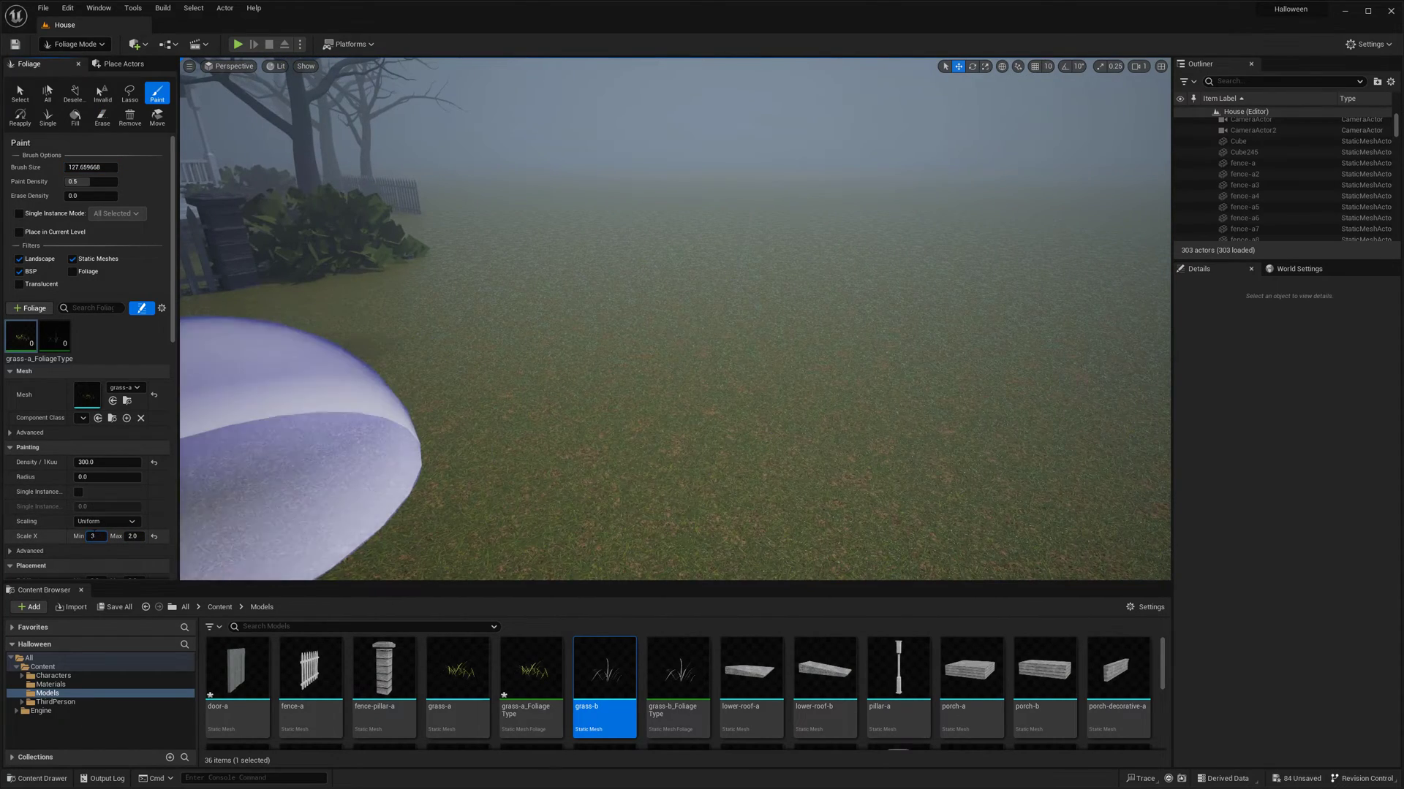
{"action": "type", "text": "3"}
{"action": "key", "text": "Return"}
Step: Set the grass-a minimum and maximum scale to 4 and try a test stroke on the open lawn
{"action": "right_click_drag", "start_coordinate": [736, 385], "coordinate": [652, 288]}
{"action": "left_click", "coordinate": [95, 537]}
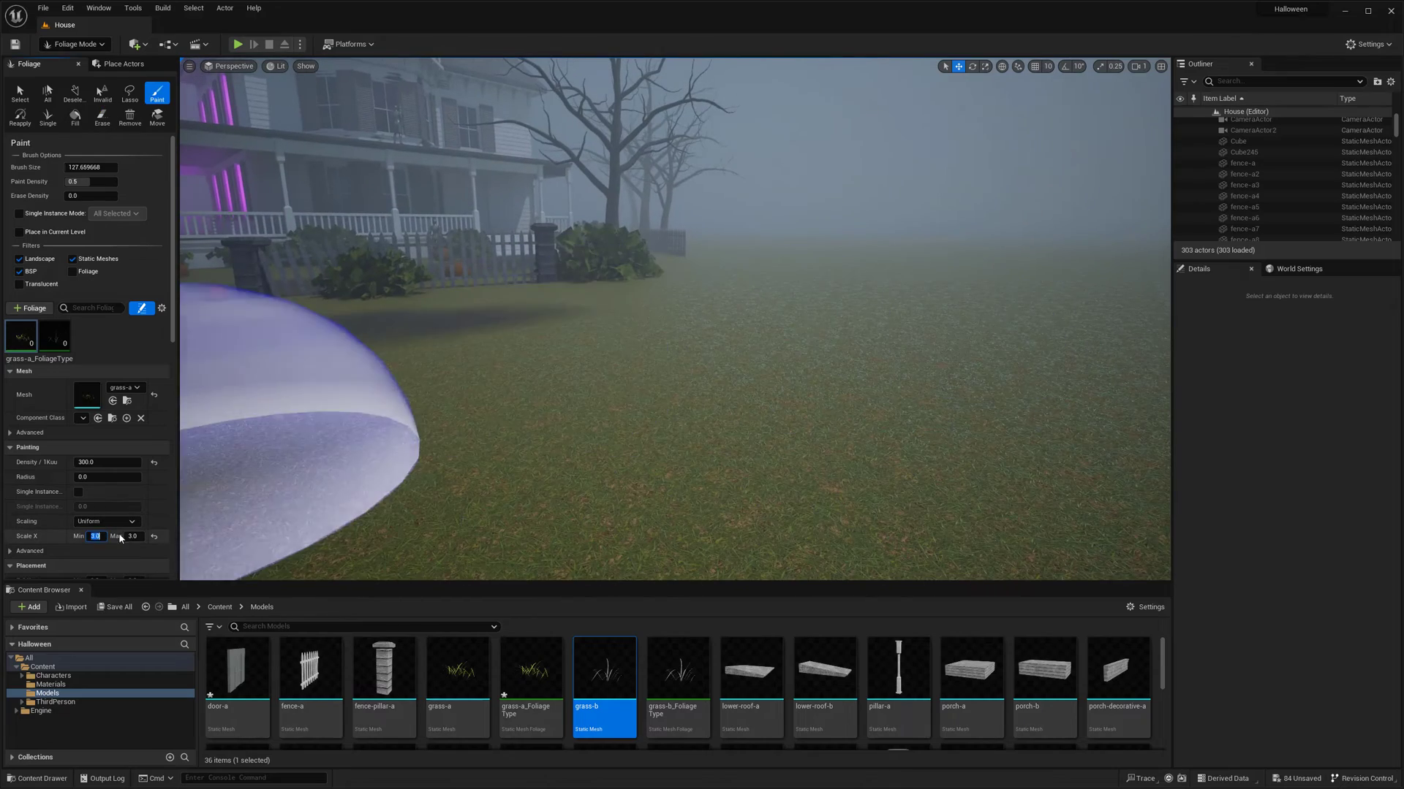
{"action": "type", "text": "4"}
{"action": "key", "text": "Return"}
{"action": "mouse_move", "coordinate": [692, 467]}
{"action": "left_mouse_down"}
{"action": "mouse_move", "coordinate": [715, 416]}
{"action": "mouse_move", "coordinate": [654, 386]}
{"action": "mouse_move", "coordinate": [496, 428]}
{"action": "mouse_move", "coordinate": [792, 428]}
{"action": "mouse_move", "coordinate": [627, 335]}
{"action": "mouse_move", "coordinate": [582, 372]}
{"action": "mouse_move", "coordinate": [720, 329]}
{"action": "left_mouse_up"}
{"action": "right_click_drag", "start_coordinate": [721, 329], "coordinate": [779, 336]}
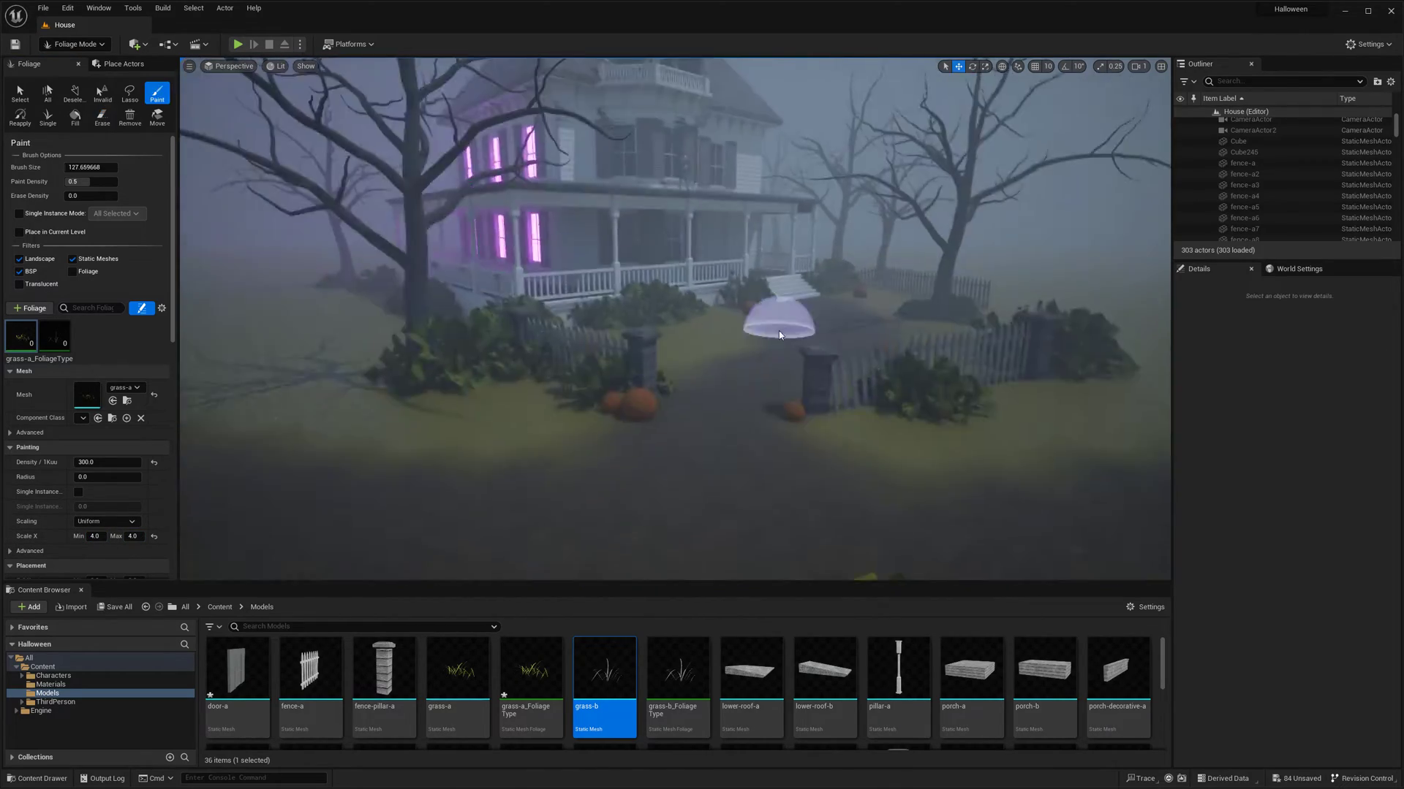
Step: Limit foliage painting to the landscape only and paint grass-a over the yard lawn in front of the porch
{"action": "scroll", "coordinate": [779, 335], "scroll_direction": "up", "scroll_amount": 5}
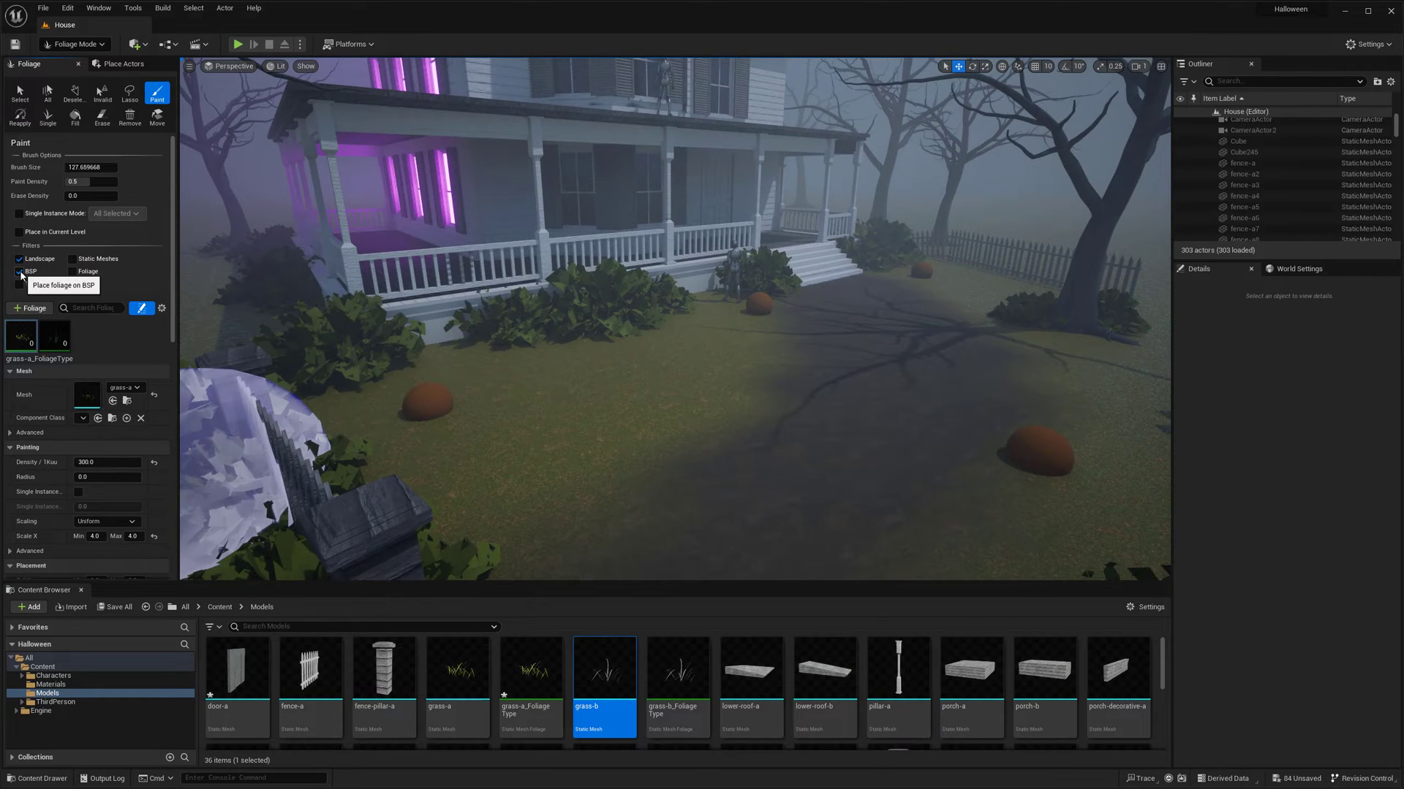
{"action": "mouse_move", "coordinate": [490, 384]}
{"action": "left_mouse_down"}
{"action": "mouse_move", "coordinate": [682, 372]}
{"action": "mouse_move", "coordinate": [367, 454]}
{"action": "left_mouse_up"}
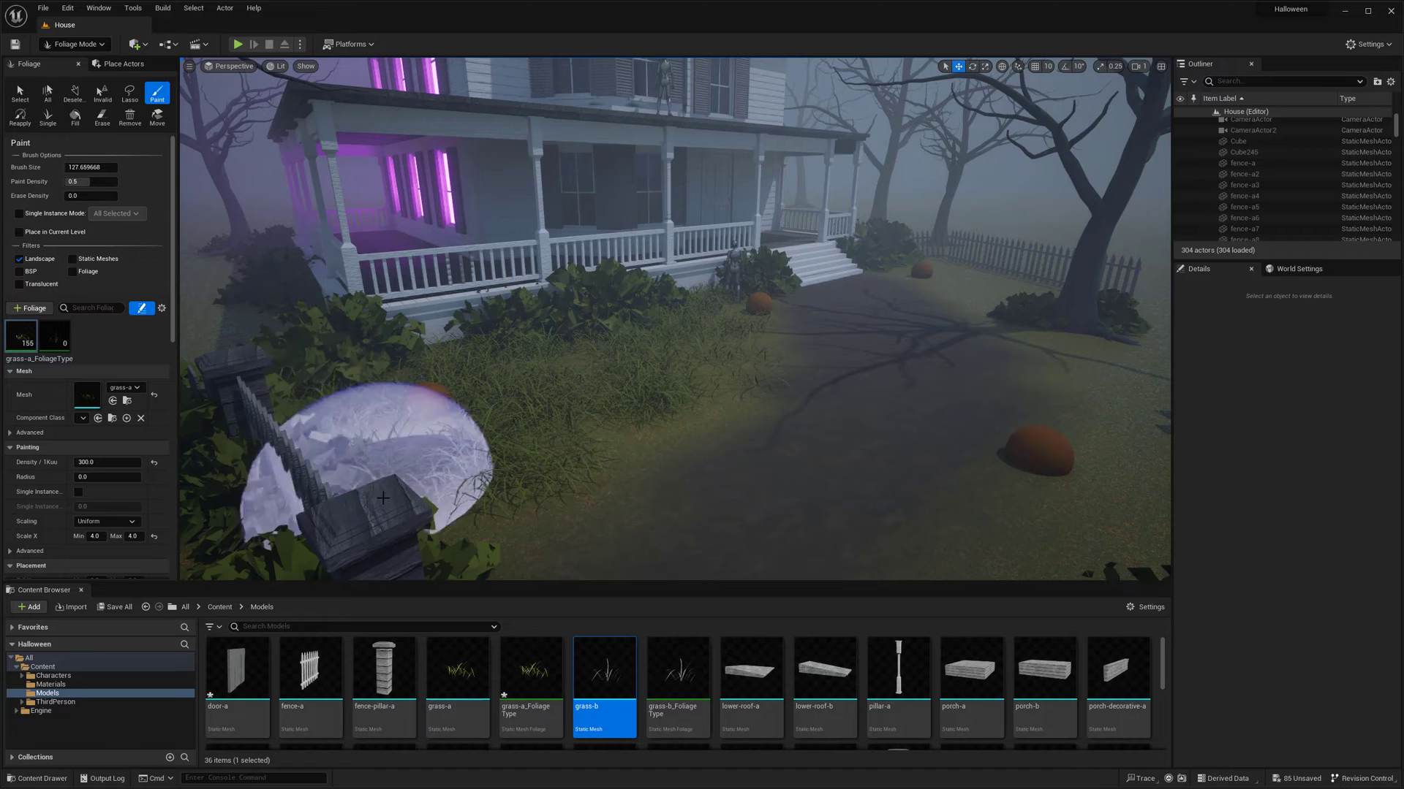
{"action": "right_click_drag", "start_coordinate": [366, 453], "coordinate": [862, 438]}
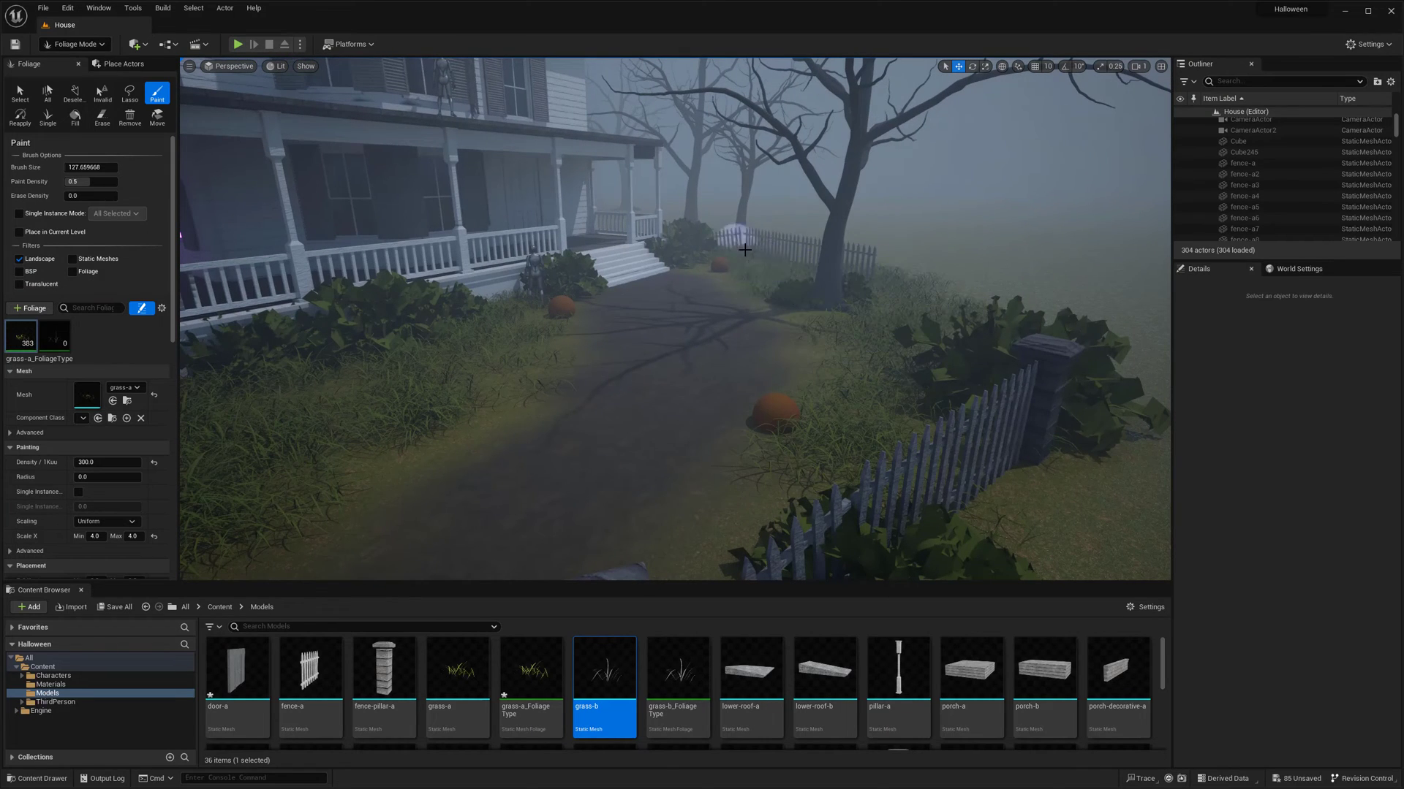
Step: Paint grass-a around the right-hand gate pillar and over the lawn outside the right fence section
{"action": "right_click_drag", "start_coordinate": [744, 250], "coordinate": [914, 336]}
{"action": "left_click_drag", "start_coordinate": [913, 336], "coordinate": [930, 328]}
{"action": "right_click_drag", "start_coordinate": [957, 307], "coordinate": [636, 385]}
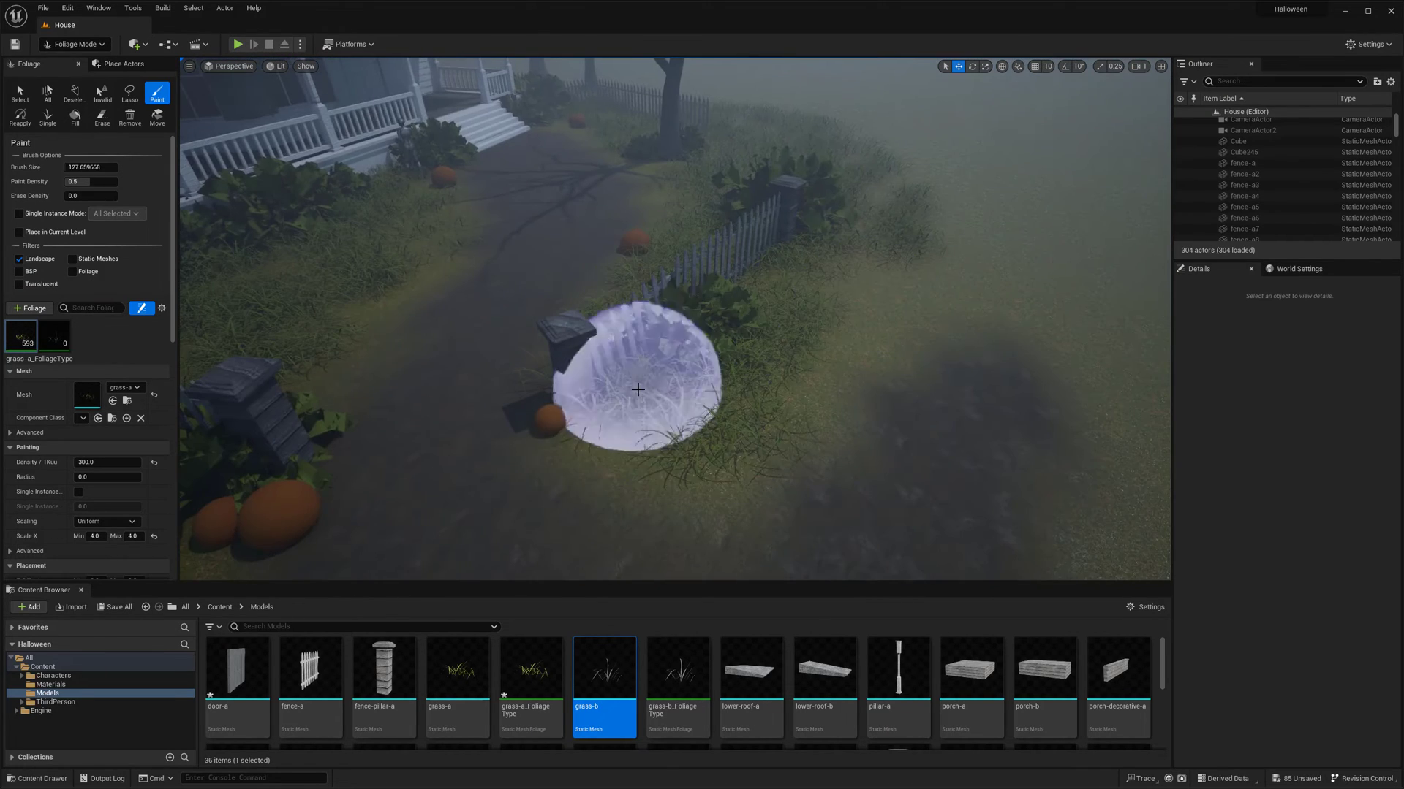
{"action": "left_click_drag", "start_coordinate": [636, 386], "coordinate": [752, 423]}
{"action": "right_click_drag", "start_coordinate": [752, 423], "coordinate": [684, 506]}
{"action": "key", "text": "shift"}
{"action": "left_click_drag", "start_coordinate": [805, 282], "coordinate": [889, 203]}
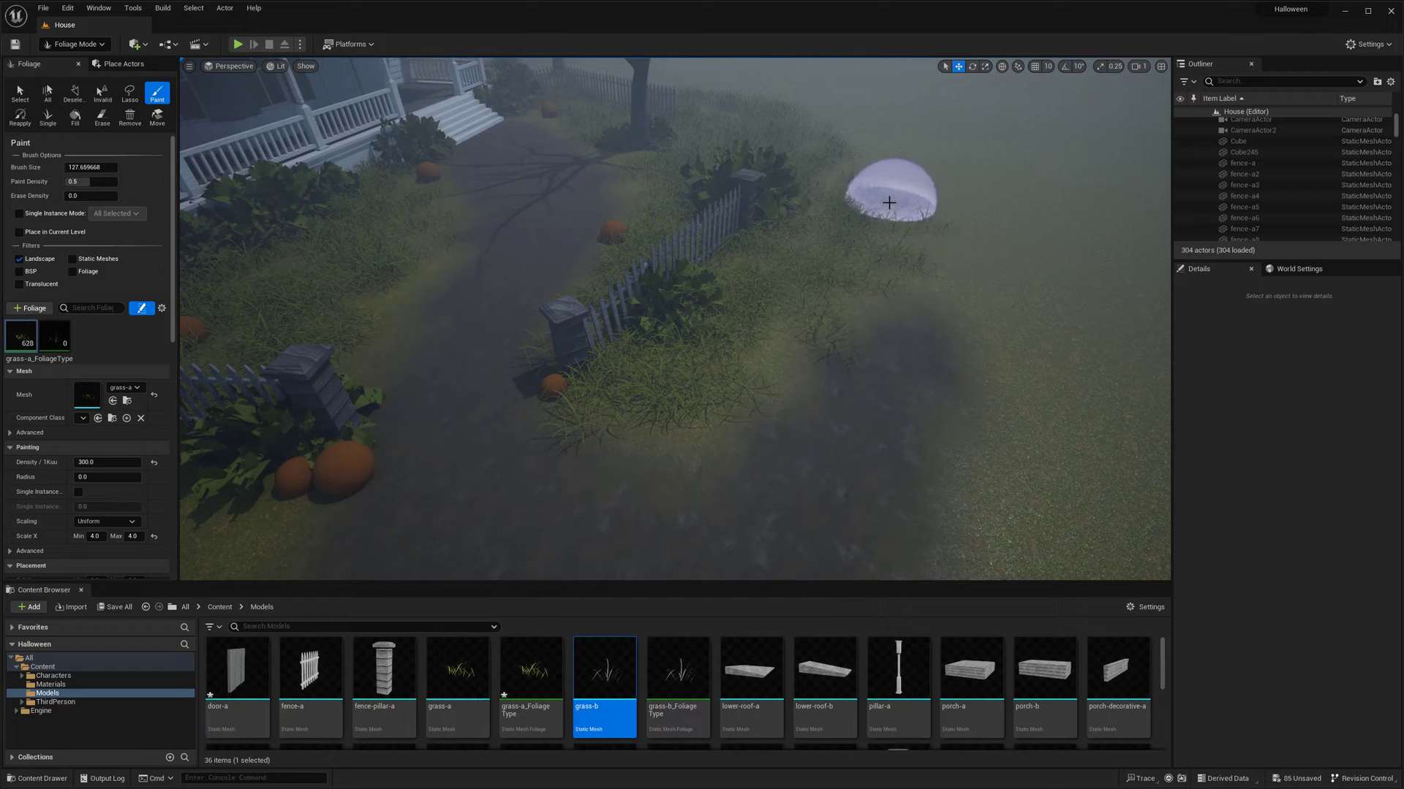
Step: Paint grass-a outside the left fence section, around the large tree and along the lawn beside the lit porch
{"action": "right_click_drag", "start_coordinate": [839, 138], "coordinate": [579, 266]}
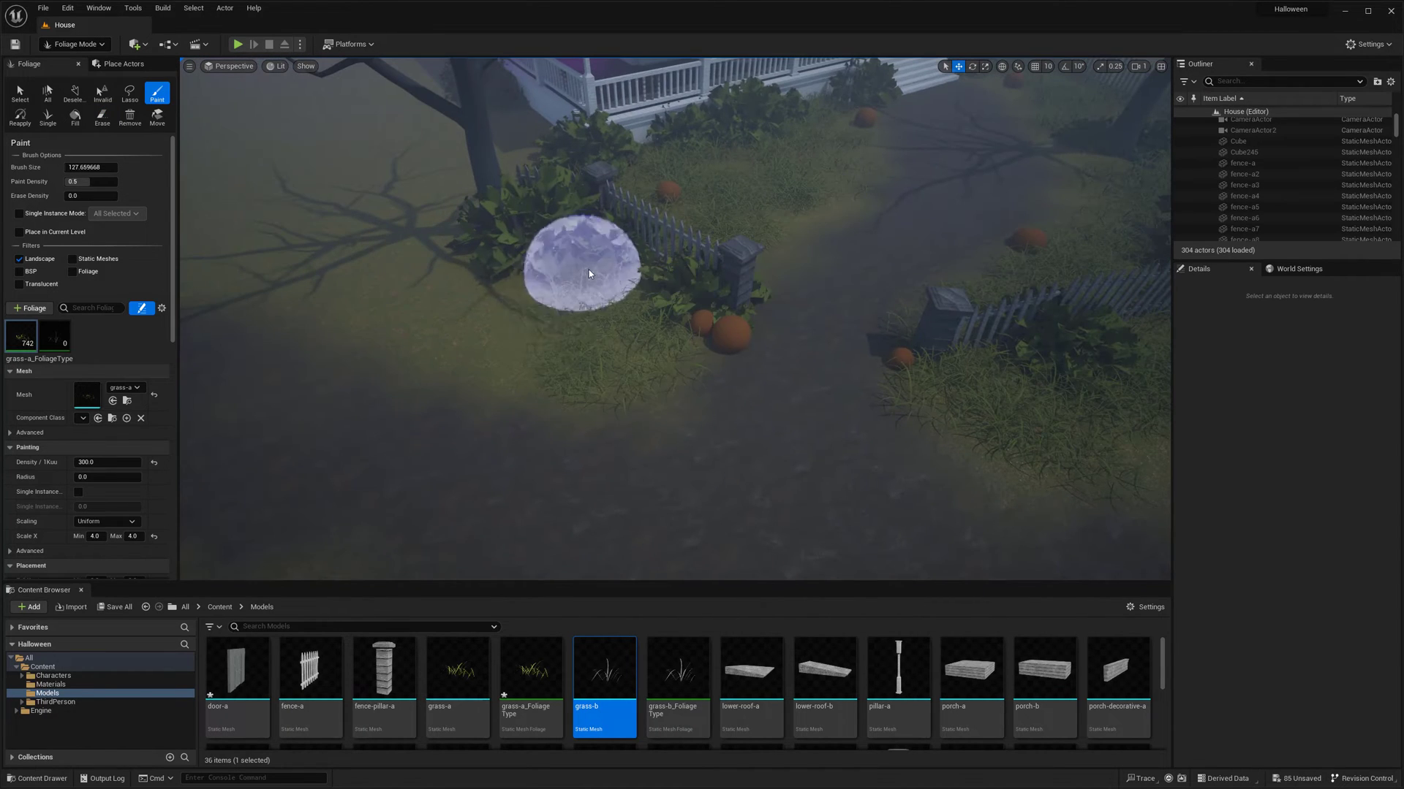
{"action": "left_click_drag", "start_coordinate": [579, 266], "coordinate": [407, 292]}
{"action": "mouse_move", "coordinate": [407, 292]}
{"action": "right_mouse_down"}
{"action": "mouse_move", "coordinate": [468, 307]}
{"action": "mouse_move", "coordinate": [407, 265]}
{"action": "right_mouse_up"}
{"action": "left_click", "coordinate": [406, 266]}
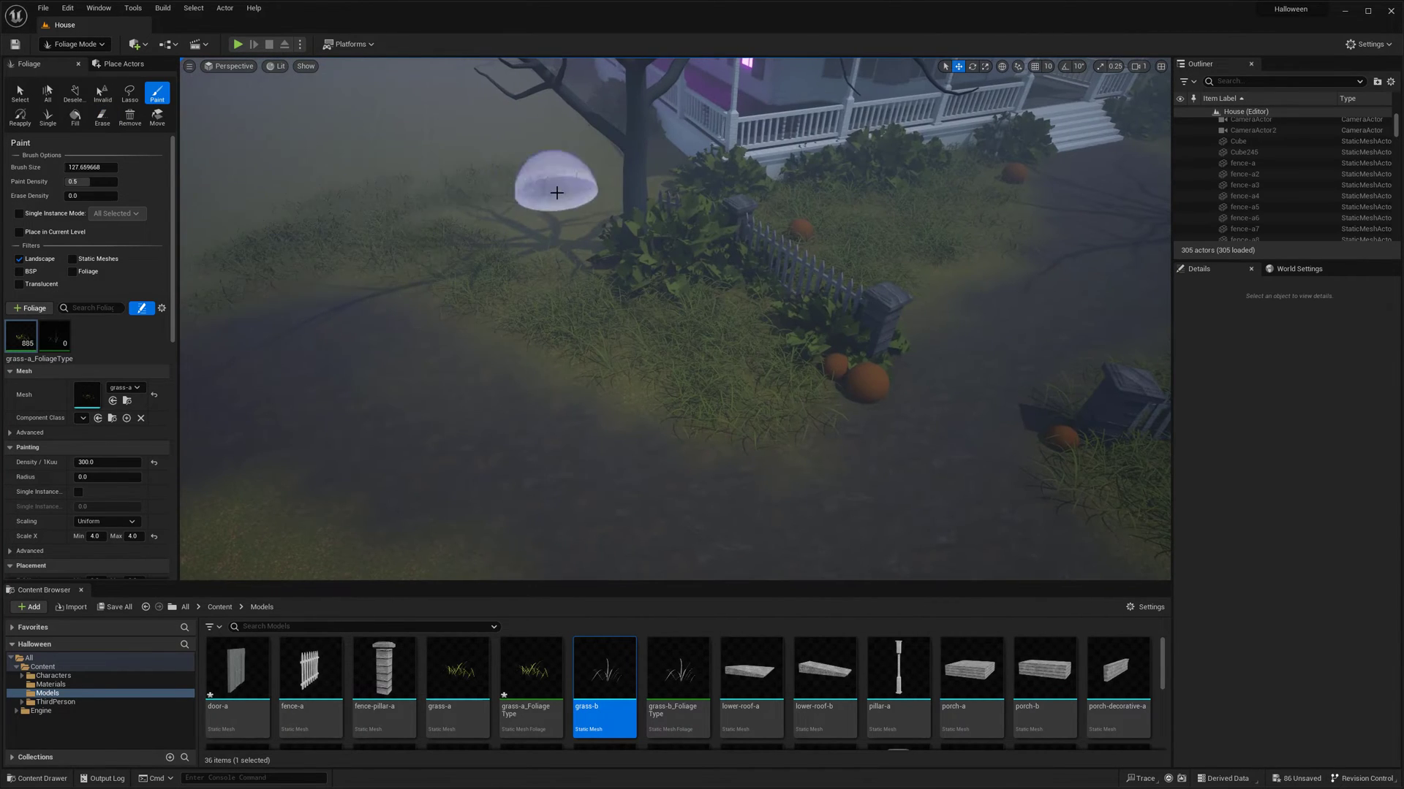
{"action": "left_click", "coordinate": [556, 192]}
{"action": "right_click_drag", "start_coordinate": [556, 193], "coordinate": [848, 340]}
{"action": "mouse_move", "coordinate": [733, 230]}
{"action": "left_mouse_down"}
{"action": "mouse_move", "coordinate": [674, 354]}
{"action": "mouse_move", "coordinate": [749, 349]}
{"action": "left_mouse_up"}
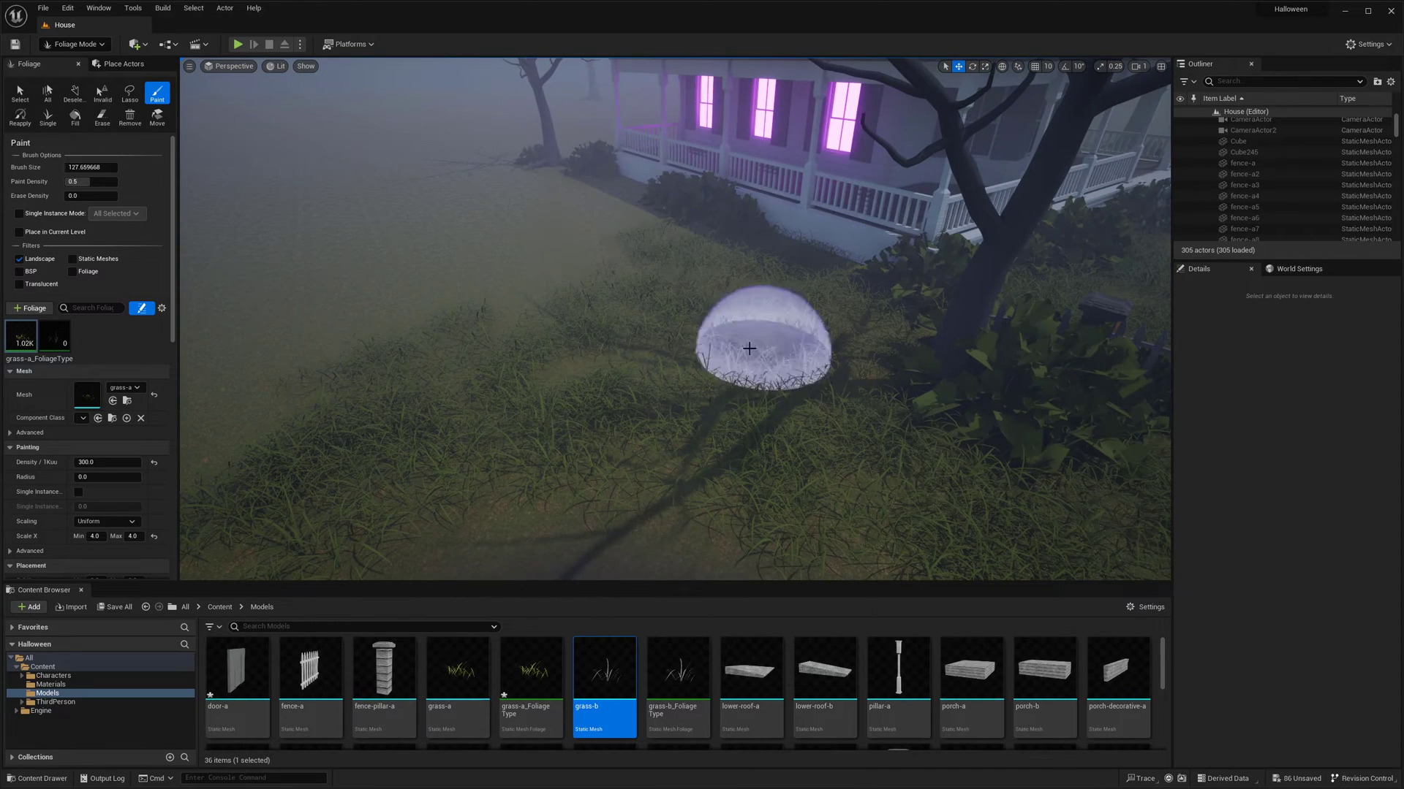
{"action": "left_click_drag", "start_coordinate": [475, 312], "coordinate": [422, 348]}
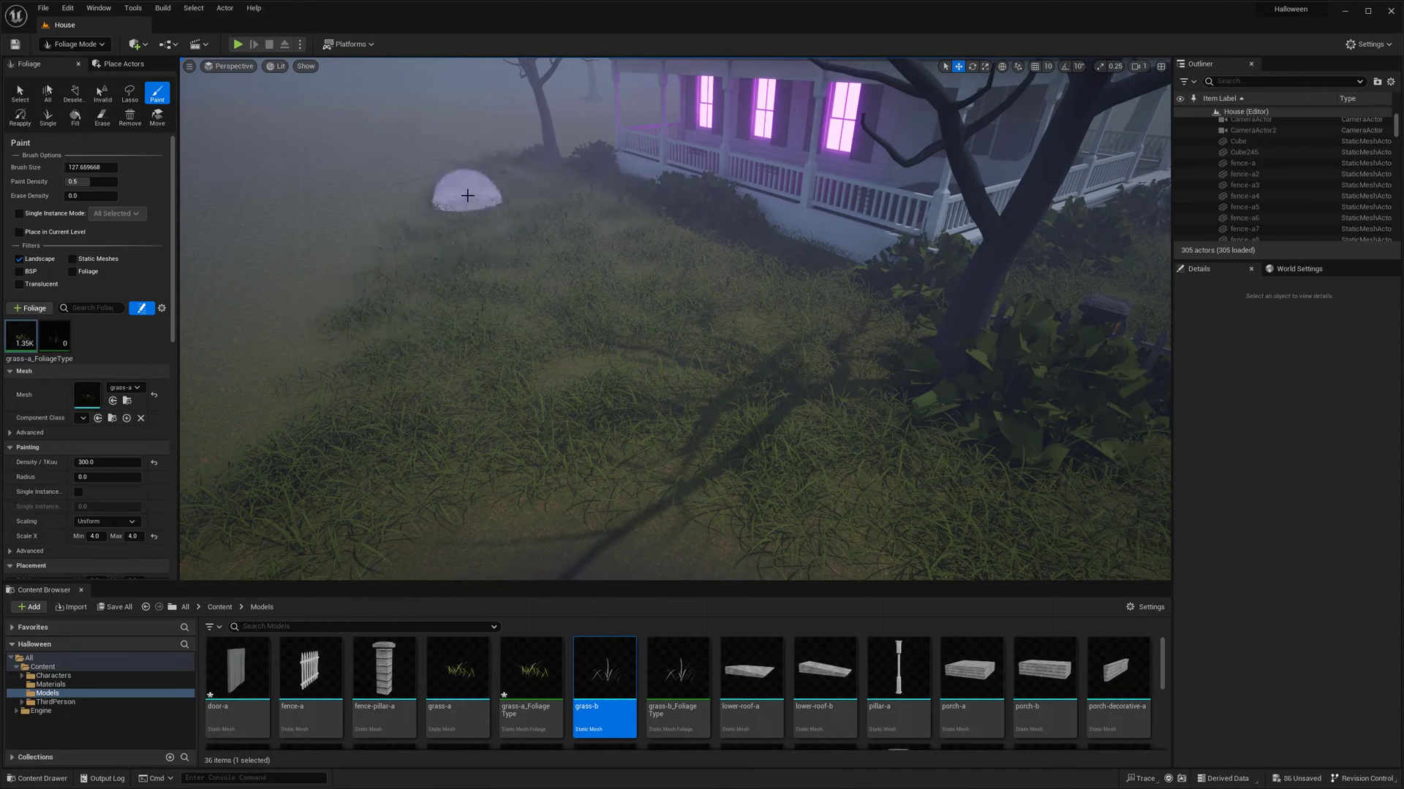
Step: Extend the grass-a cover outward over the open lawns beside the house, including beyond the right fence and trees
{"action": "right_click_drag", "start_coordinate": [467, 196], "coordinate": [565, 215]}
{"action": "right_click_drag", "start_coordinate": [596, 400], "coordinate": [596, 438]}
{"action": "mouse_move", "coordinate": [595, 438]}
{"action": "left_mouse_down"}
{"action": "mouse_move", "coordinate": [753, 251]}
{"action": "mouse_move", "coordinate": [772, 309]}
{"action": "left_mouse_up"}
{"action": "right_click_drag", "start_coordinate": [591, 190], "coordinate": [673, 382]}
{"action": "mouse_move", "coordinate": [673, 383]}
{"action": "left_mouse_down"}
{"action": "mouse_move", "coordinate": [538, 337]}
{"action": "mouse_move", "coordinate": [587, 313]}
{"action": "mouse_move", "coordinate": [620, 397]}
{"action": "mouse_move", "coordinate": [255, 360]}
{"action": "mouse_move", "coordinate": [563, 346]}
{"action": "left_mouse_up"}
{"action": "mouse_move", "coordinate": [563, 345]}
{"action": "right_mouse_down"}
{"action": "mouse_move", "coordinate": [526, 391]}
{"action": "mouse_move", "coordinate": [475, 409]}
{"action": "mouse_move", "coordinate": [763, 439]}
{"action": "right_mouse_up"}
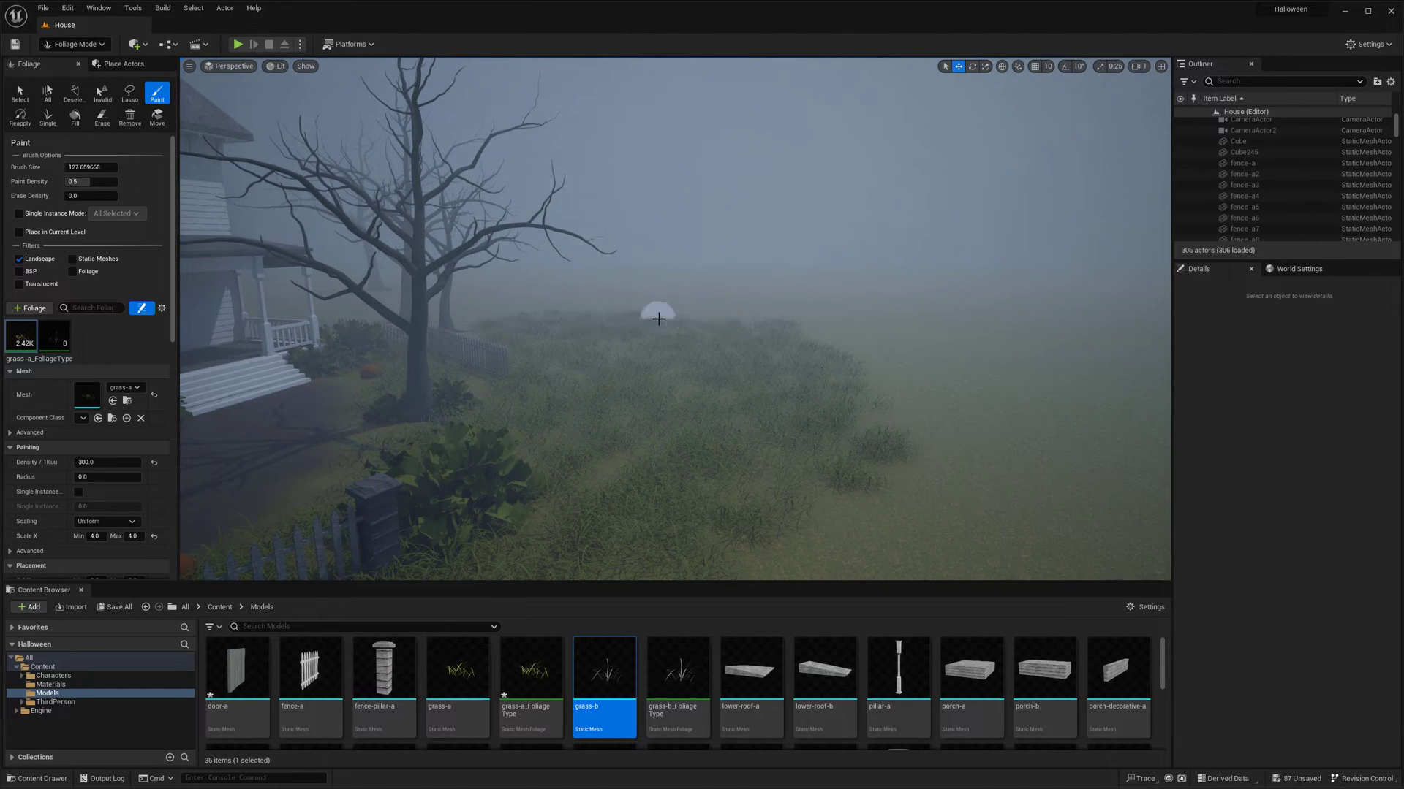
{"action": "mouse_move", "coordinate": [470, 327]}
{"action": "right_mouse_down"}
{"action": "mouse_move", "coordinate": [630, 414]}
{"action": "mouse_move", "coordinate": [836, 394]}
{"action": "mouse_move", "coordinate": [655, 402]}
{"action": "right_mouse_up"}
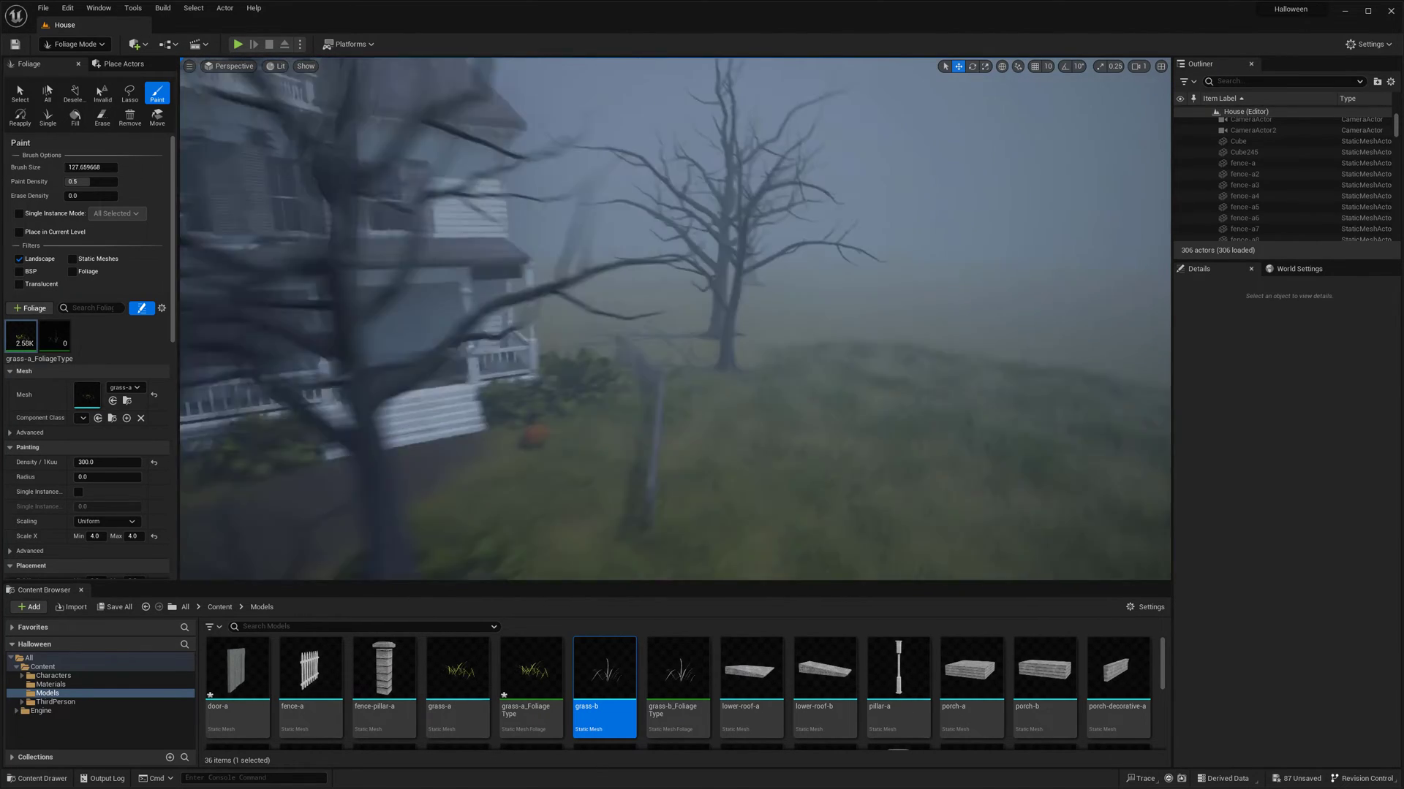
{"action": "left_click_drag", "start_coordinate": [655, 403], "coordinate": [655, 403]}
{"action": "left_click", "coordinate": [788, 439]}
{"action": "right_click_drag", "start_coordinate": [788, 439], "coordinate": [799, 454]}
Step: Set the grass-a minimum and maximum scale to 2, its density to 700 and the brush size to about 55
{"action": "type", "text": "2"}
{"action": "key", "text": "Tab"}
{"action": "type", "text": "2"}
{"action": "key", "text": "Return"}
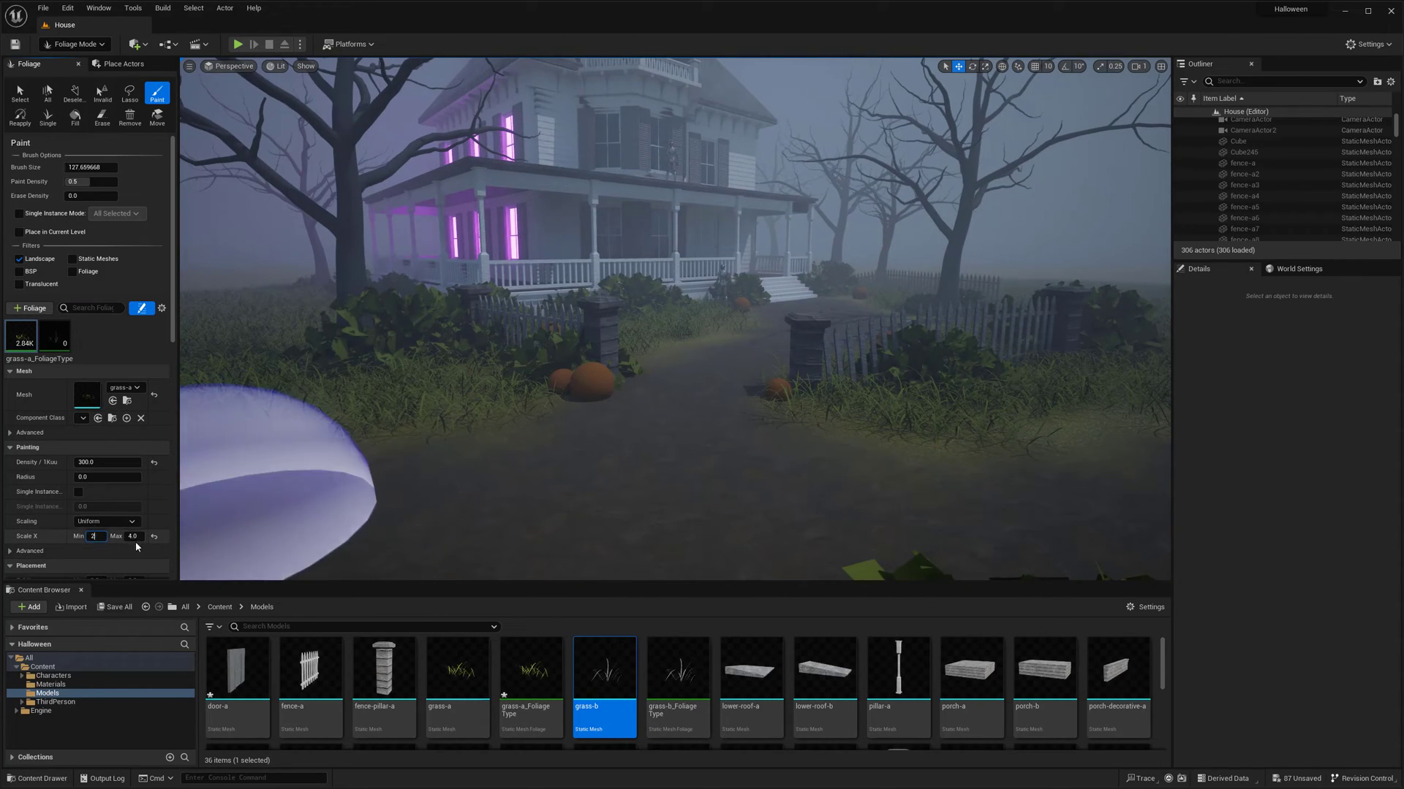
{"action": "right_click_drag", "start_coordinate": [636, 401], "coordinate": [640, 396]}
Step: Paint the smaller grass-a tufts along the outer lawn edge in front of the right fence
{"action": "left_click", "coordinate": [683, 351]}
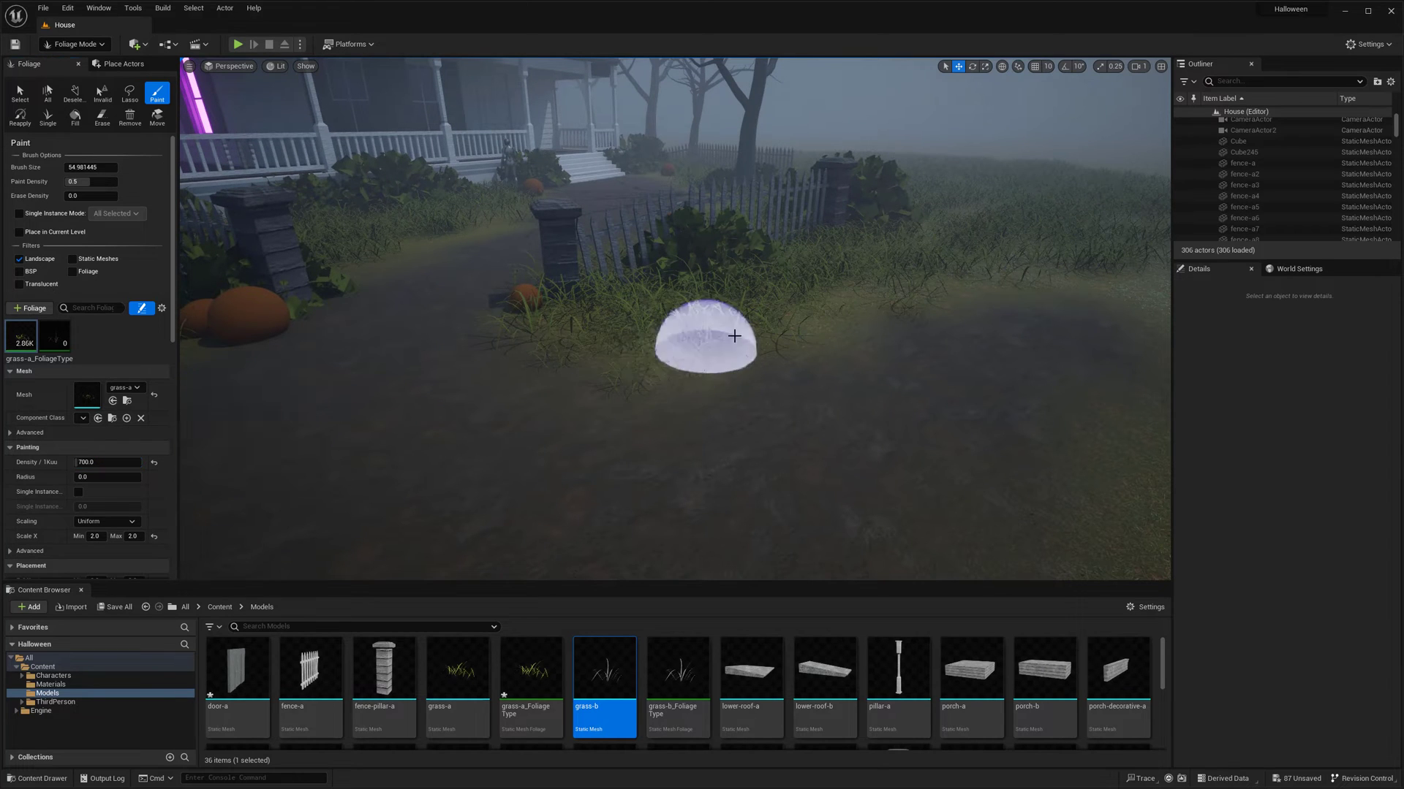
{"action": "right_click_drag", "start_coordinate": [833, 319], "coordinate": [819, 311]}
{"action": "left_click", "coordinate": [819, 311]}
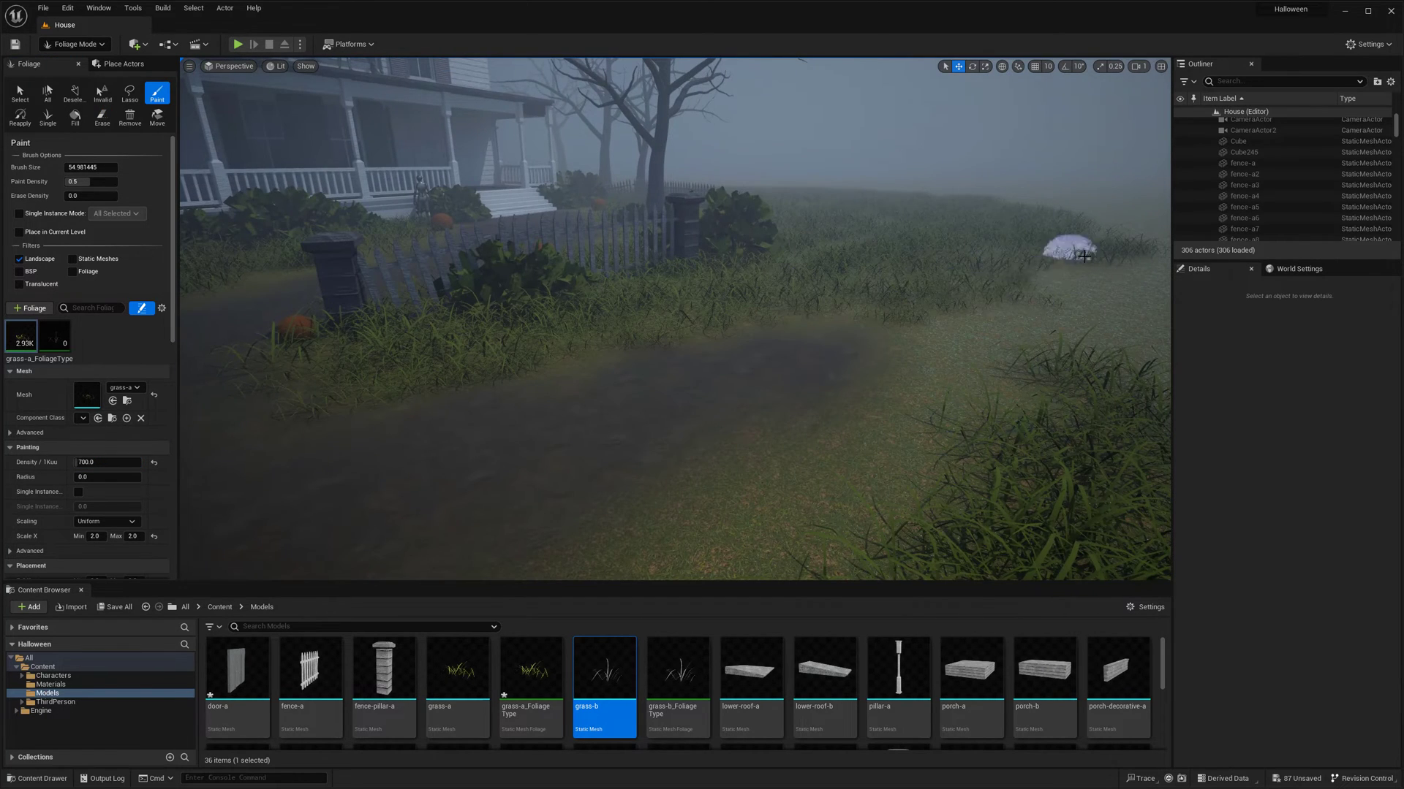
{"action": "right_click_drag", "start_coordinate": [1014, 274], "coordinate": [855, 265]}
{"action": "left_click", "coordinate": [855, 266]}
{"action": "left_click", "coordinate": [739, 320]}
{"action": "right_click_drag", "start_coordinate": [834, 364], "coordinate": [881, 342]}
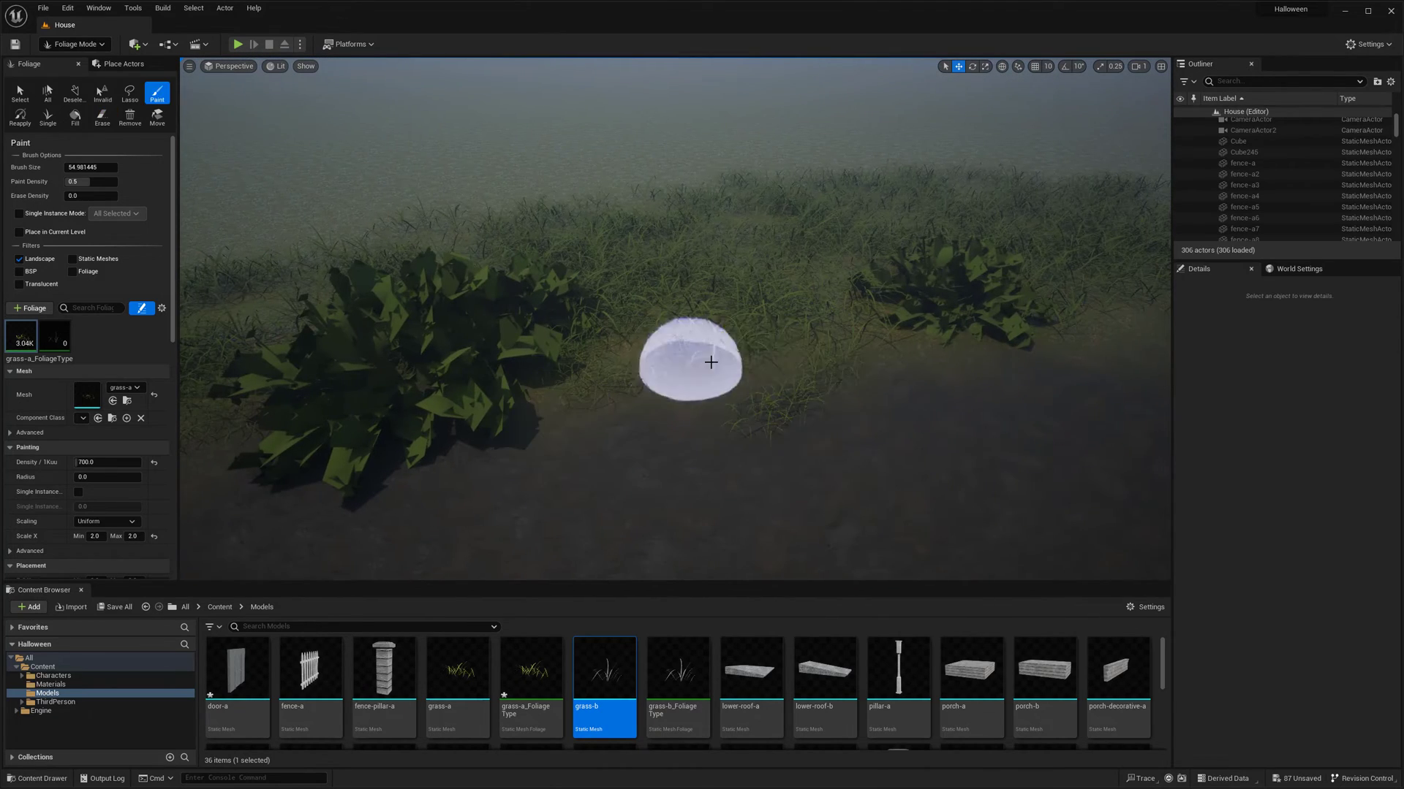
Step: Fill the lawn borders along the dirt road with small grass-a, from the roadside bushes to outside the left fence
{"action": "key", "text": "e"}
{"action": "right_click_drag", "start_coordinate": [694, 344], "coordinate": [665, 419]}
{"action": "left_click", "coordinate": [665, 419]}
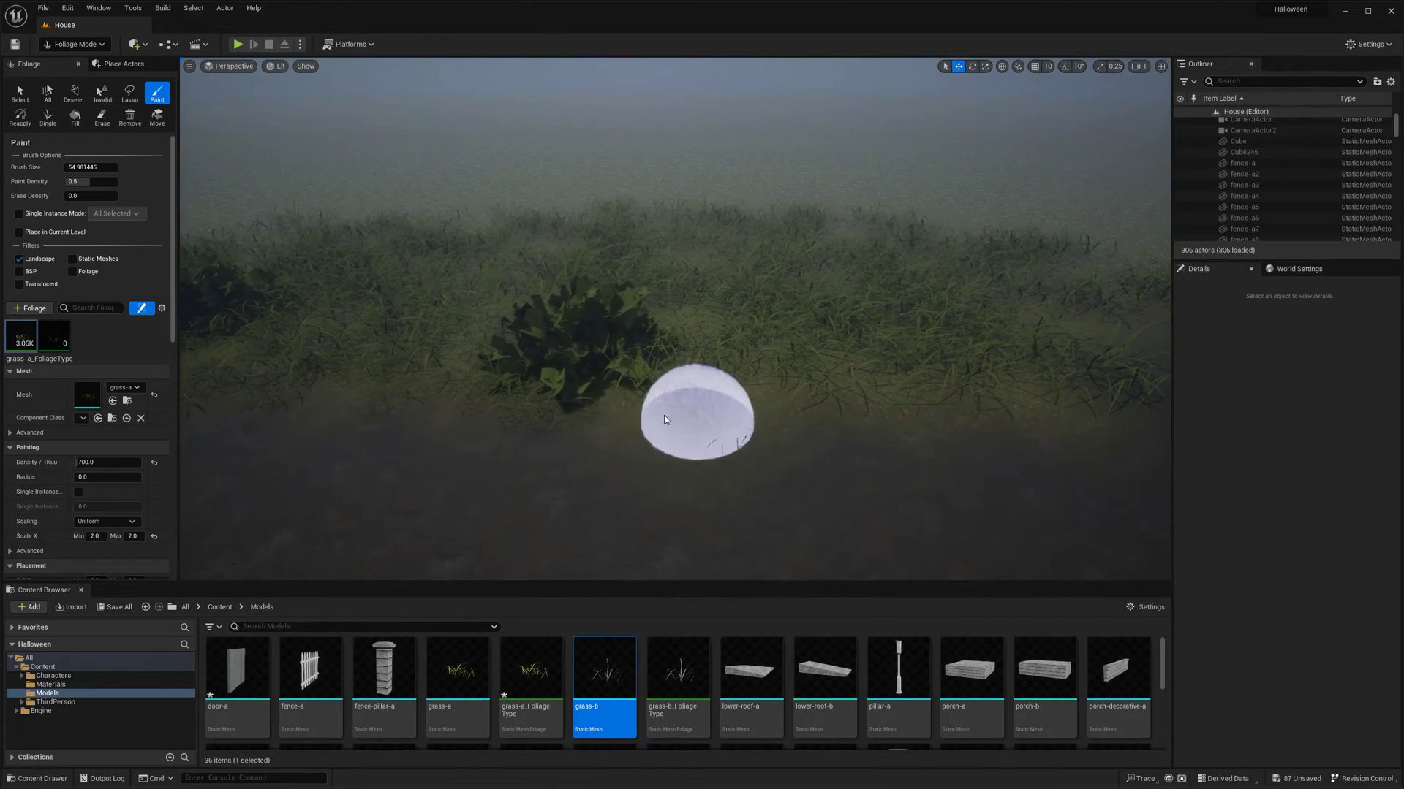
{"action": "right_click_drag", "start_coordinate": [997, 393], "coordinate": [722, 399]}
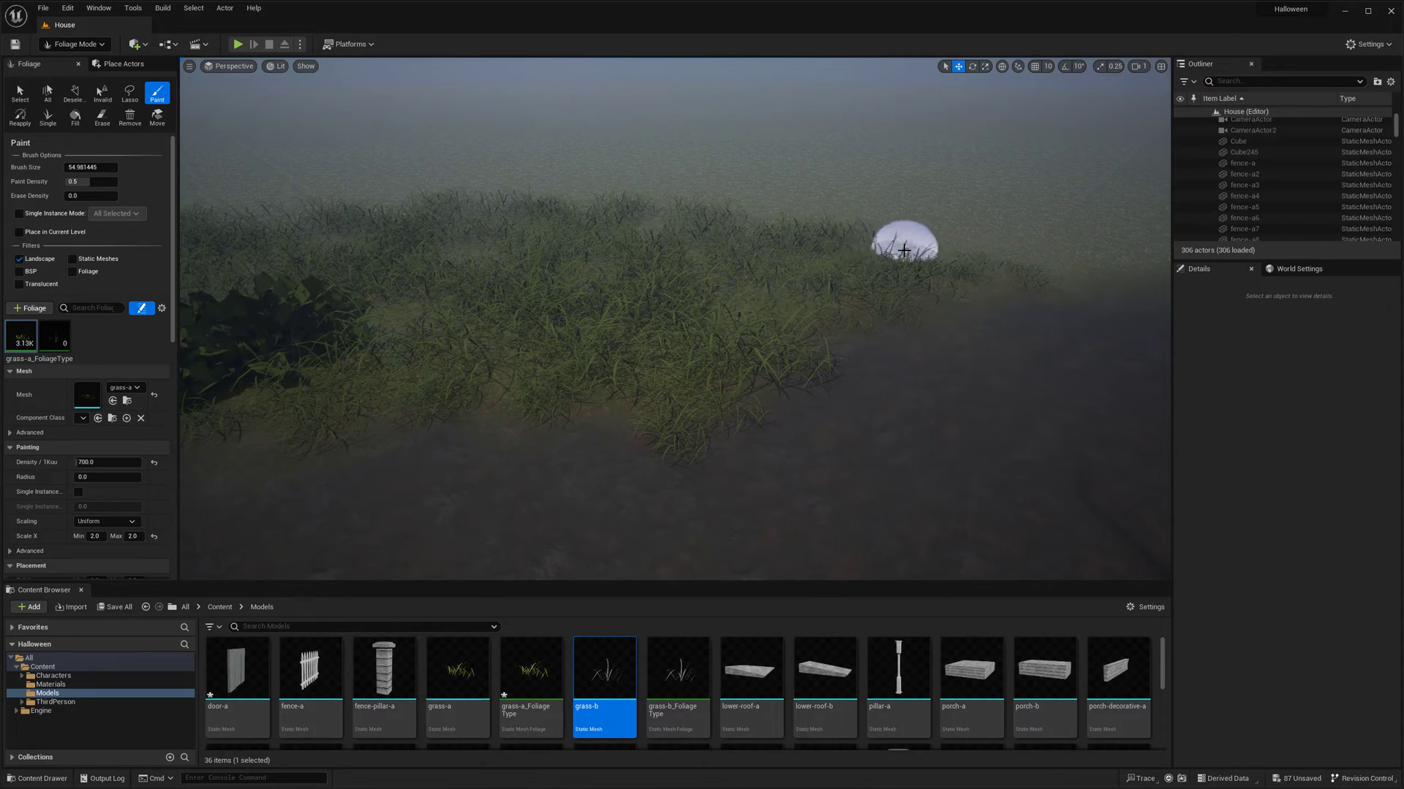
{"action": "right_click_drag", "start_coordinate": [905, 250], "coordinate": [786, 287]}
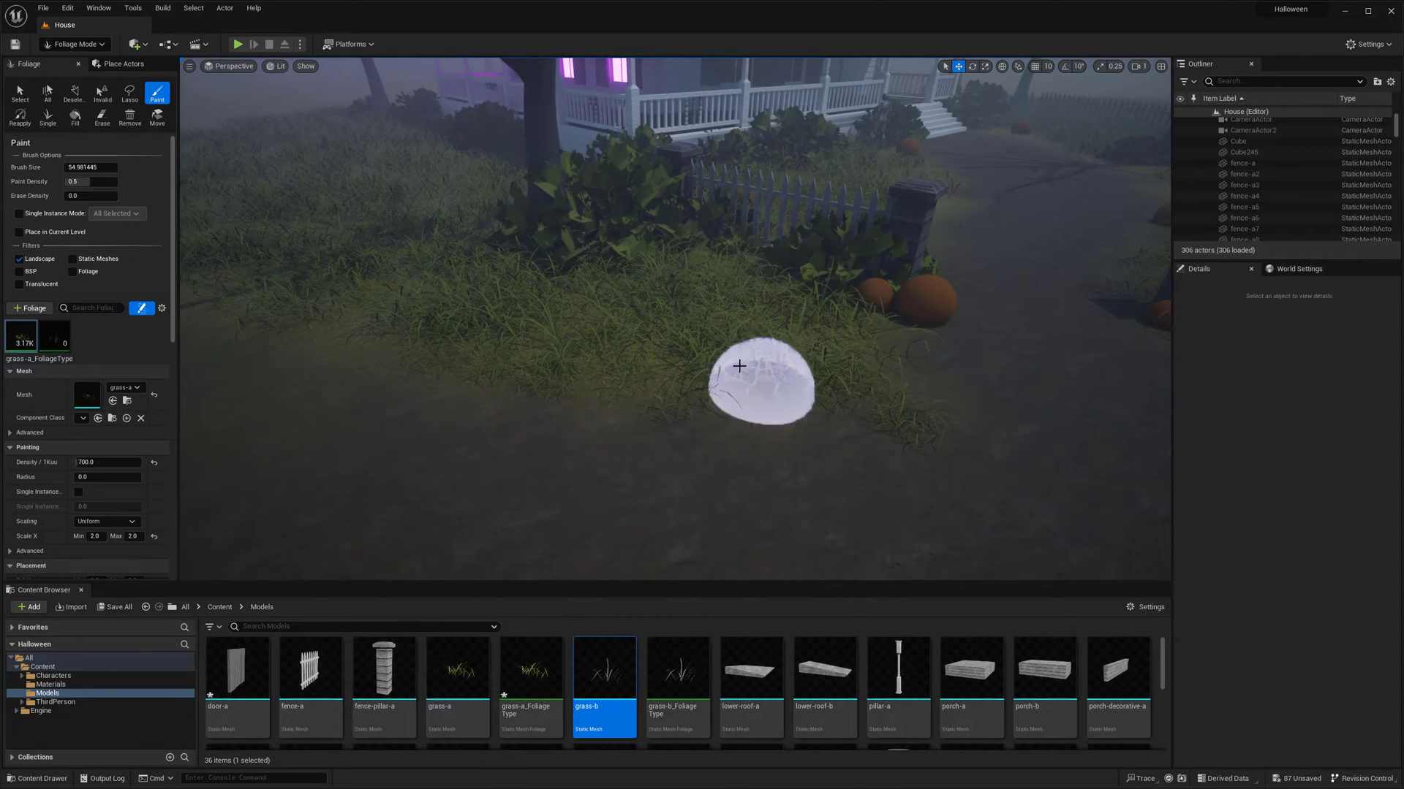
{"action": "mouse_move", "coordinate": [739, 366]}
{"action": "right_mouse_down"}
{"action": "mouse_move", "coordinate": [701, 332]}
{"action": "mouse_move", "coordinate": [574, 313]}
{"action": "mouse_move", "coordinate": [439, 370]}
{"action": "mouse_move", "coordinate": [423, 269]}
{"action": "right_mouse_up"}
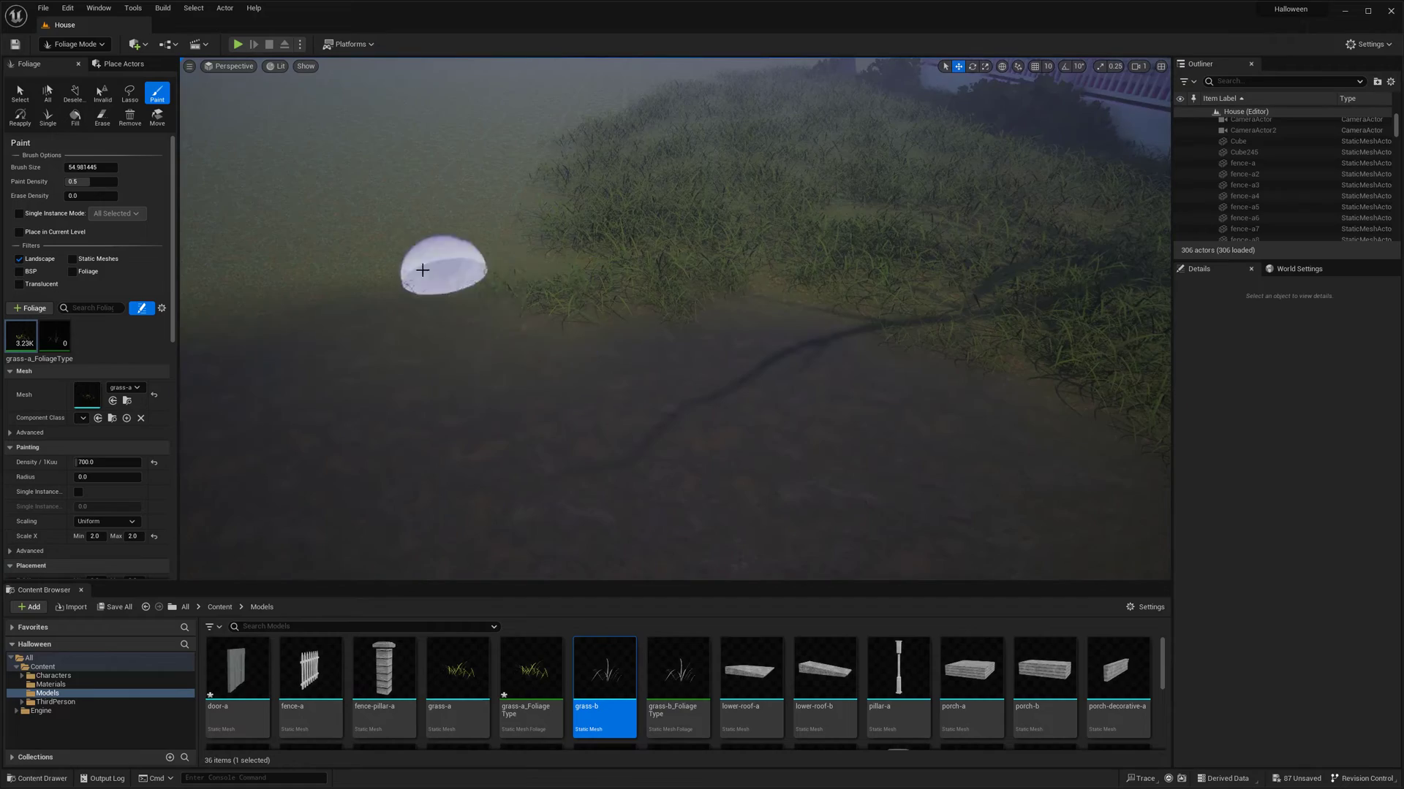
{"action": "mouse_move", "coordinate": [1065, 224]}
{"action": "right_mouse_down"}
{"action": "mouse_move", "coordinate": [827, 304]}
{"action": "mouse_move", "coordinate": [997, 319]}
{"action": "mouse_move", "coordinate": [1019, 276]}
{"action": "mouse_move", "coordinate": [768, 412]}
{"action": "right_mouse_up"}
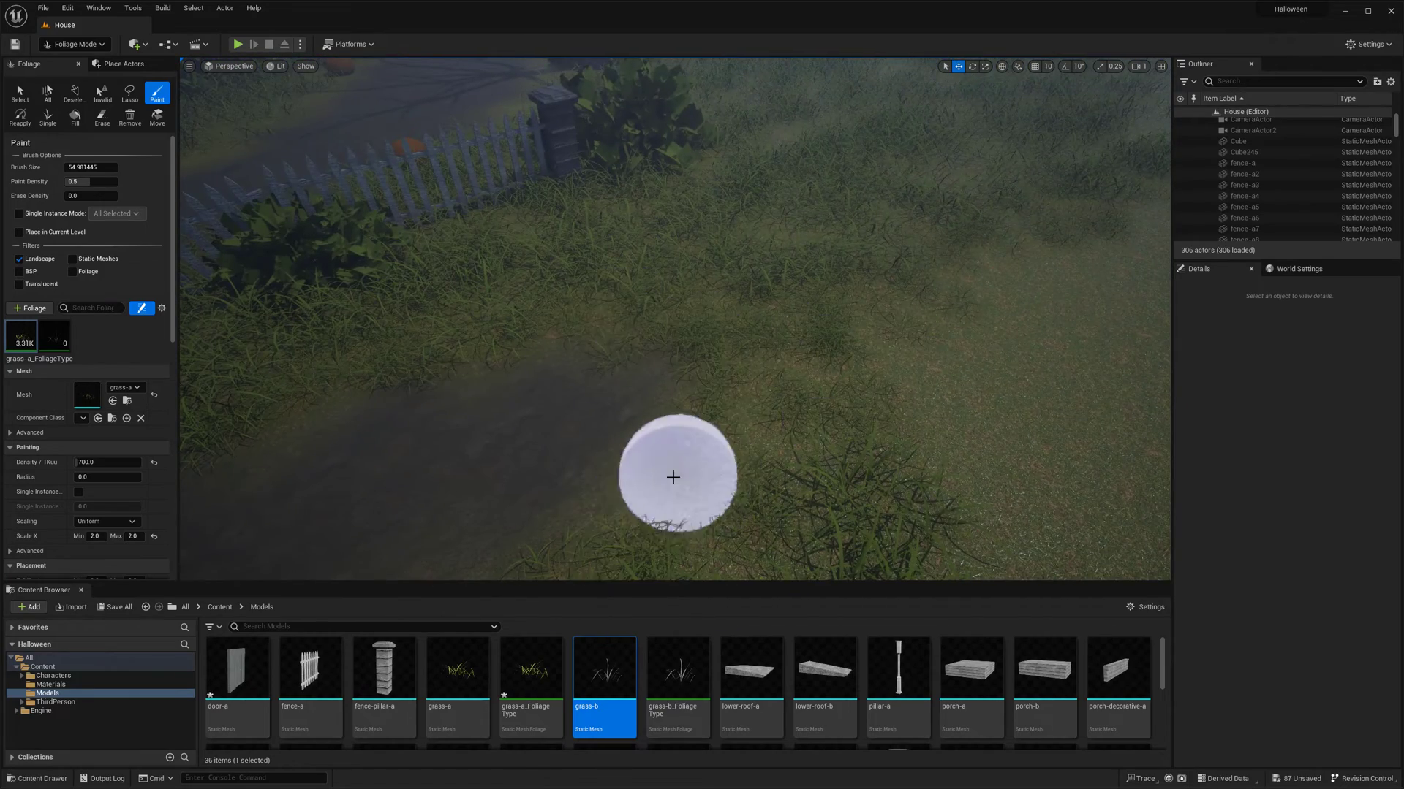
Step: Paint small grass-a along both edges of the garden path, around the pumpkins, fence and tree inside the yard
{"action": "right_click_drag", "start_coordinate": [673, 477], "coordinate": [590, 331]}
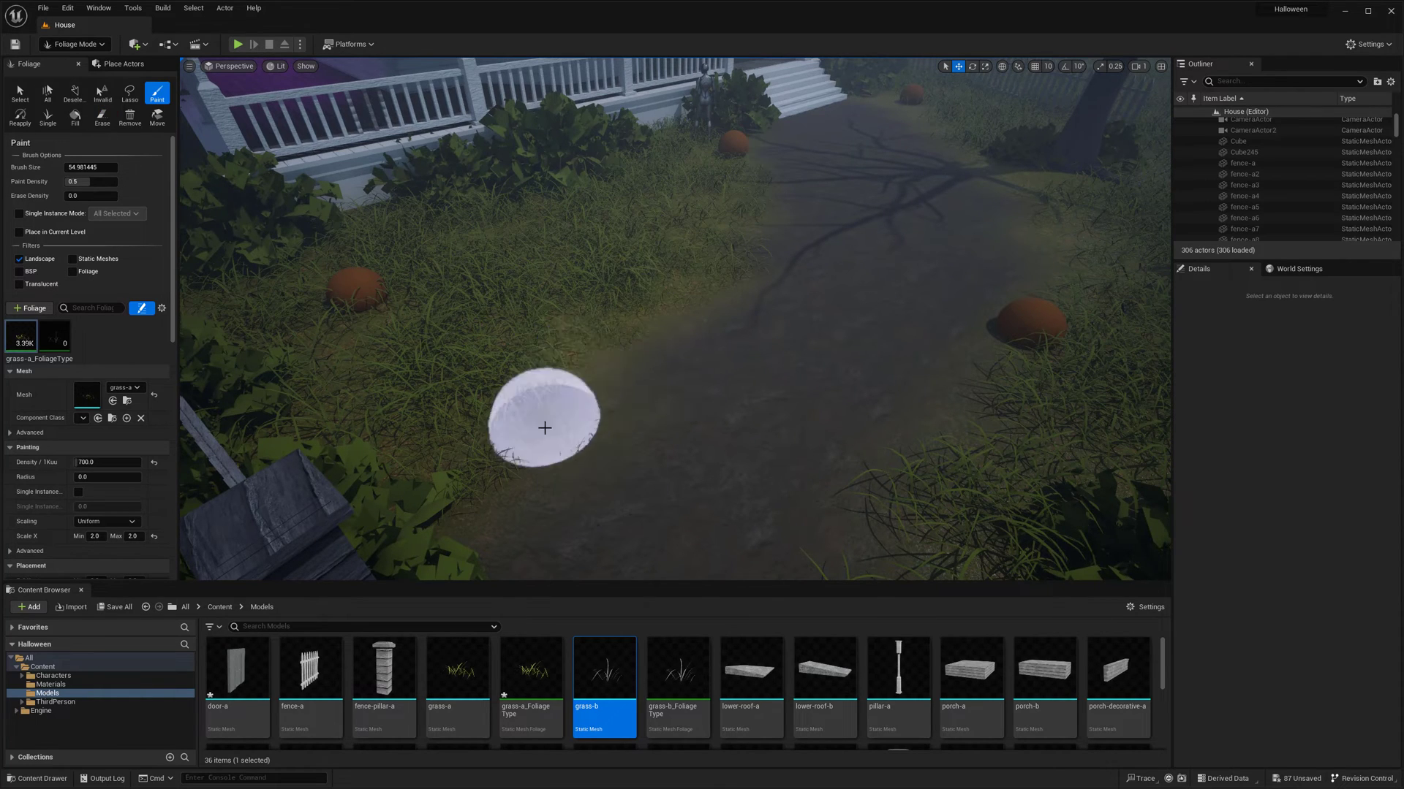
{"action": "right_click_drag", "start_coordinate": [494, 241], "coordinate": [892, 417]}
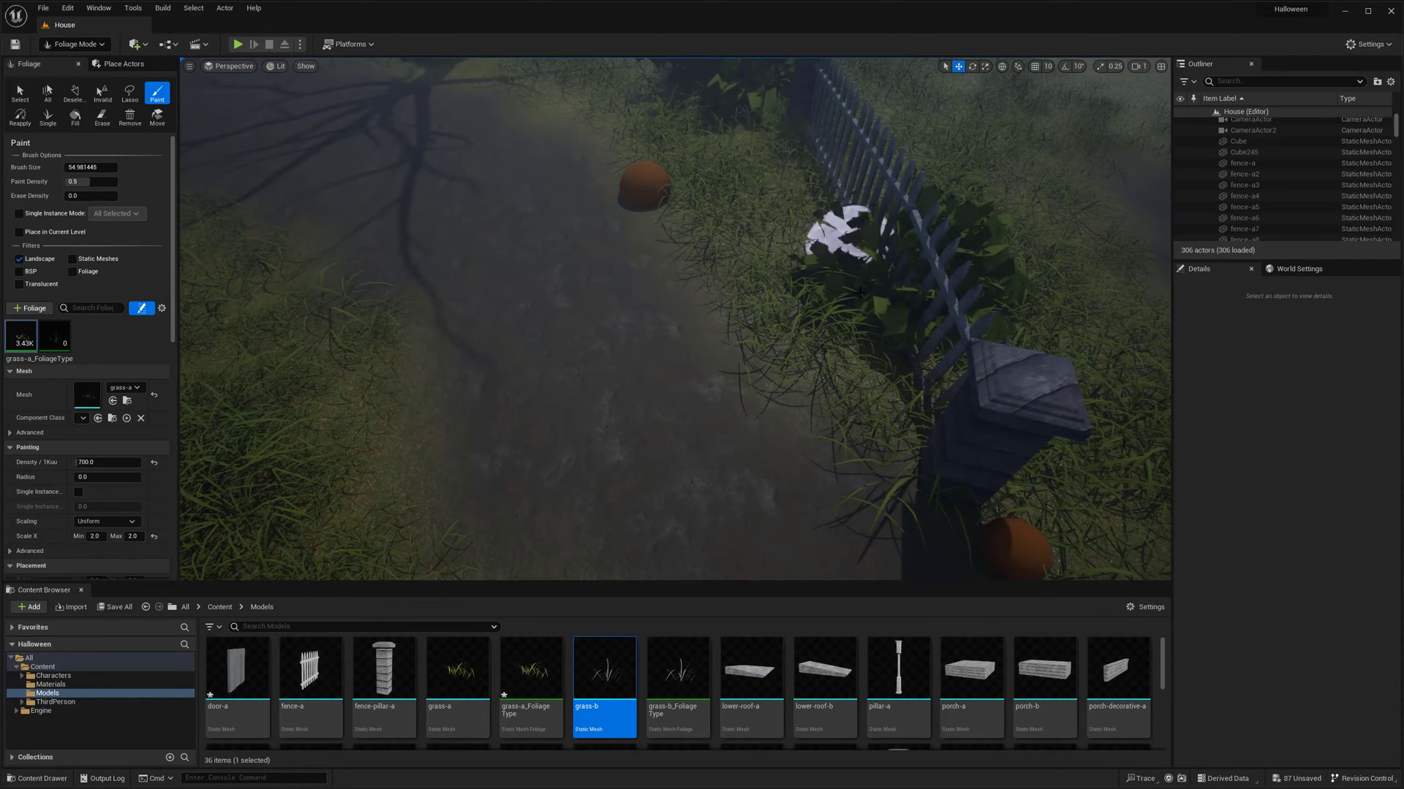
{"action": "right_click_drag", "start_coordinate": [840, 234], "coordinate": [640, 291]}
{"action": "right_click_drag", "start_coordinate": [497, 299], "coordinate": [858, 296]}
{"action": "right_click_drag", "start_coordinate": [495, 312], "coordinate": [701, 157]}
{"action": "right_click_drag", "start_coordinate": [994, 187], "coordinate": [787, 242]}
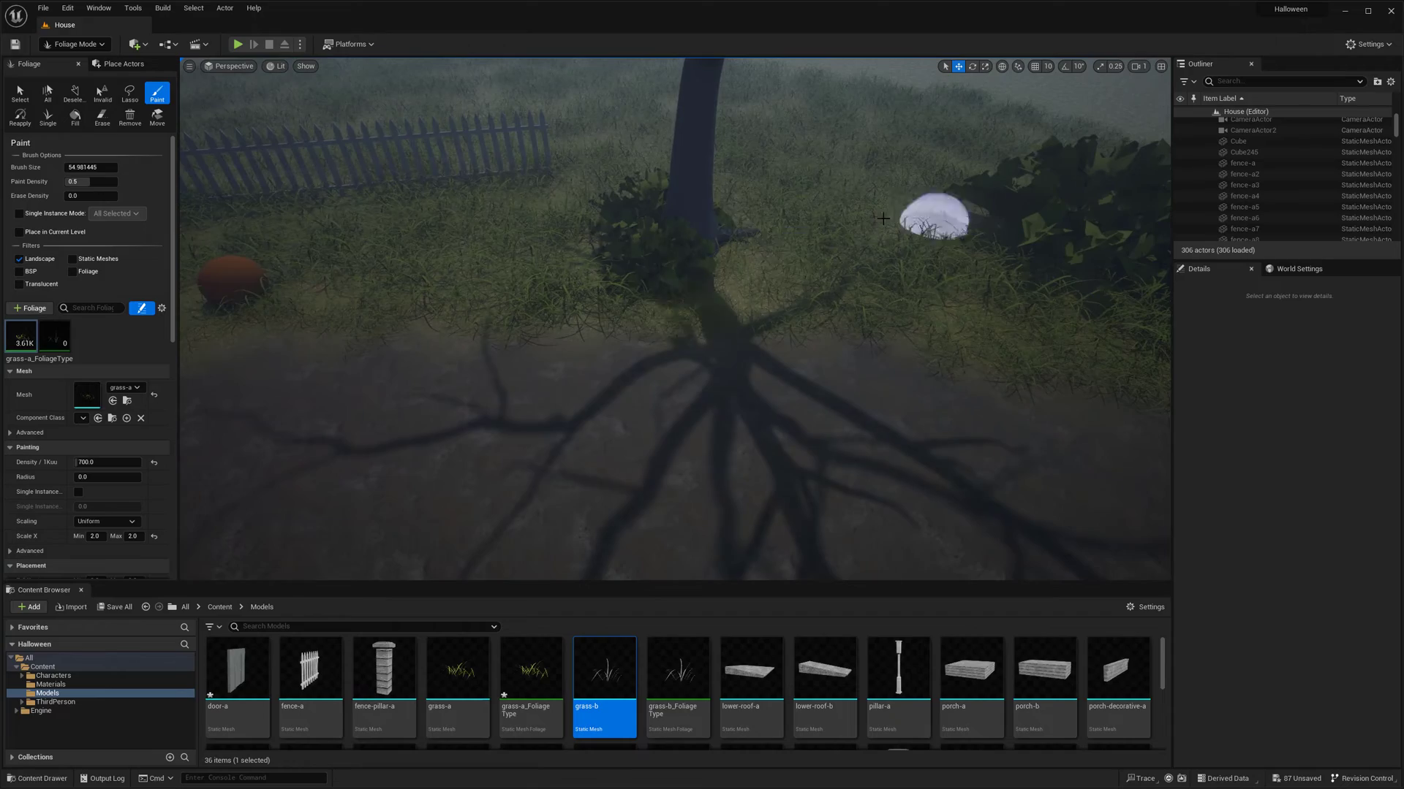
{"action": "right_click_drag", "start_coordinate": [882, 218], "coordinate": [749, 219]}
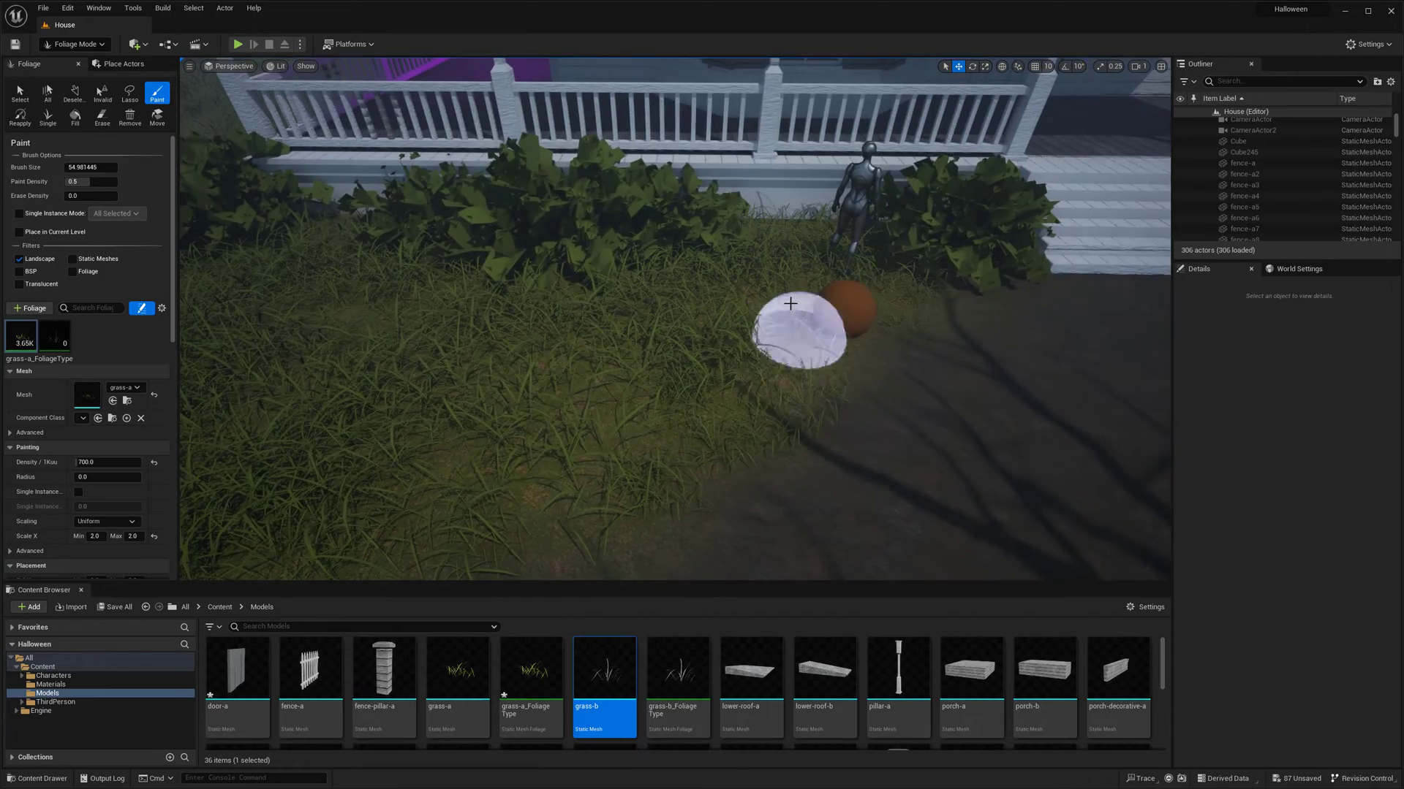
Step: Switch to grass-b, try it at scale 4, reduce its minimum and maximum scale to 2 and erase the test stroke
{"action": "type", "text": "s"}
{"action": "right_click_drag", "start_coordinate": [790, 304], "coordinate": [658, 395]}
{"action": "type", "text": "s"}
{"action": "left_click", "coordinate": [55, 337]}
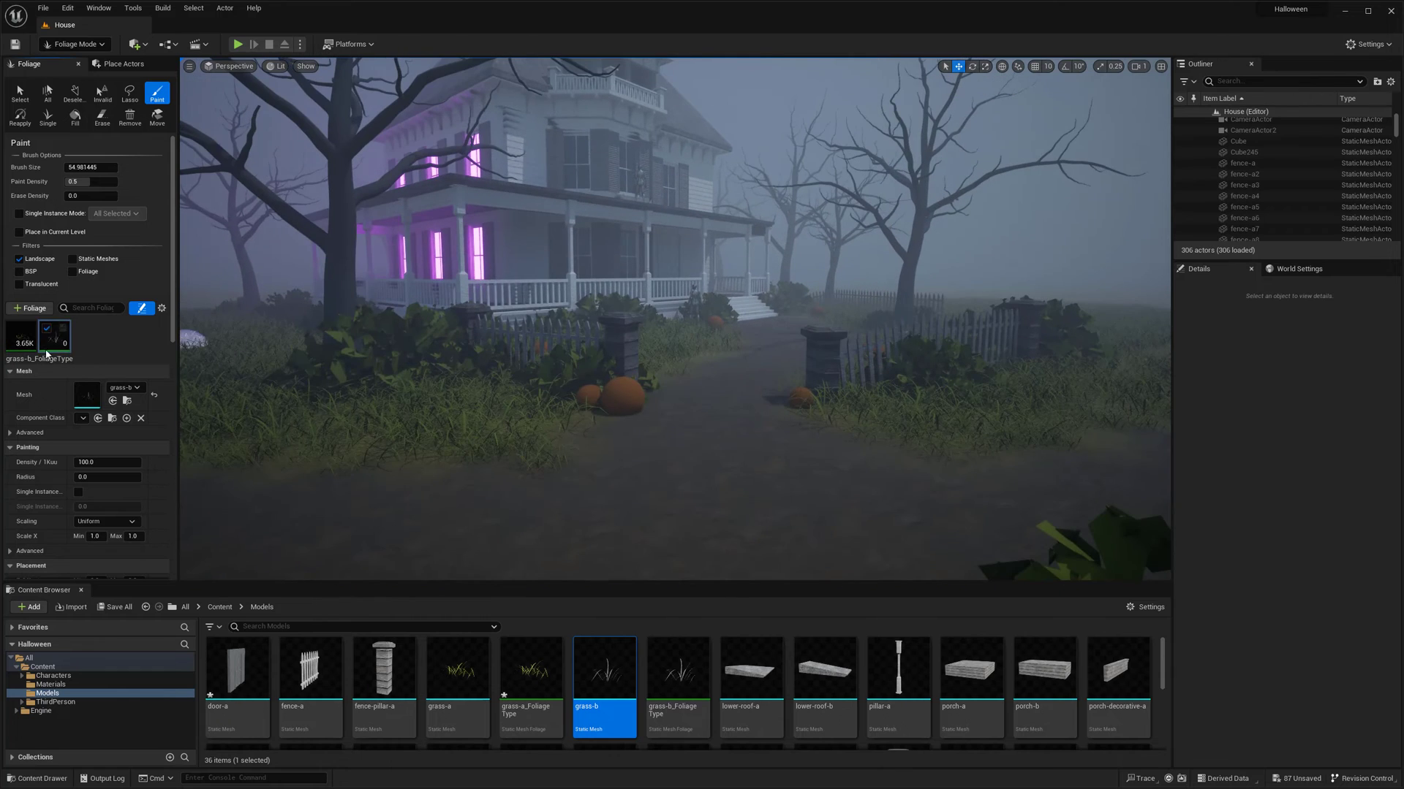
{"action": "type", "text": "4"}
{"action": "key", "text": "Return"}
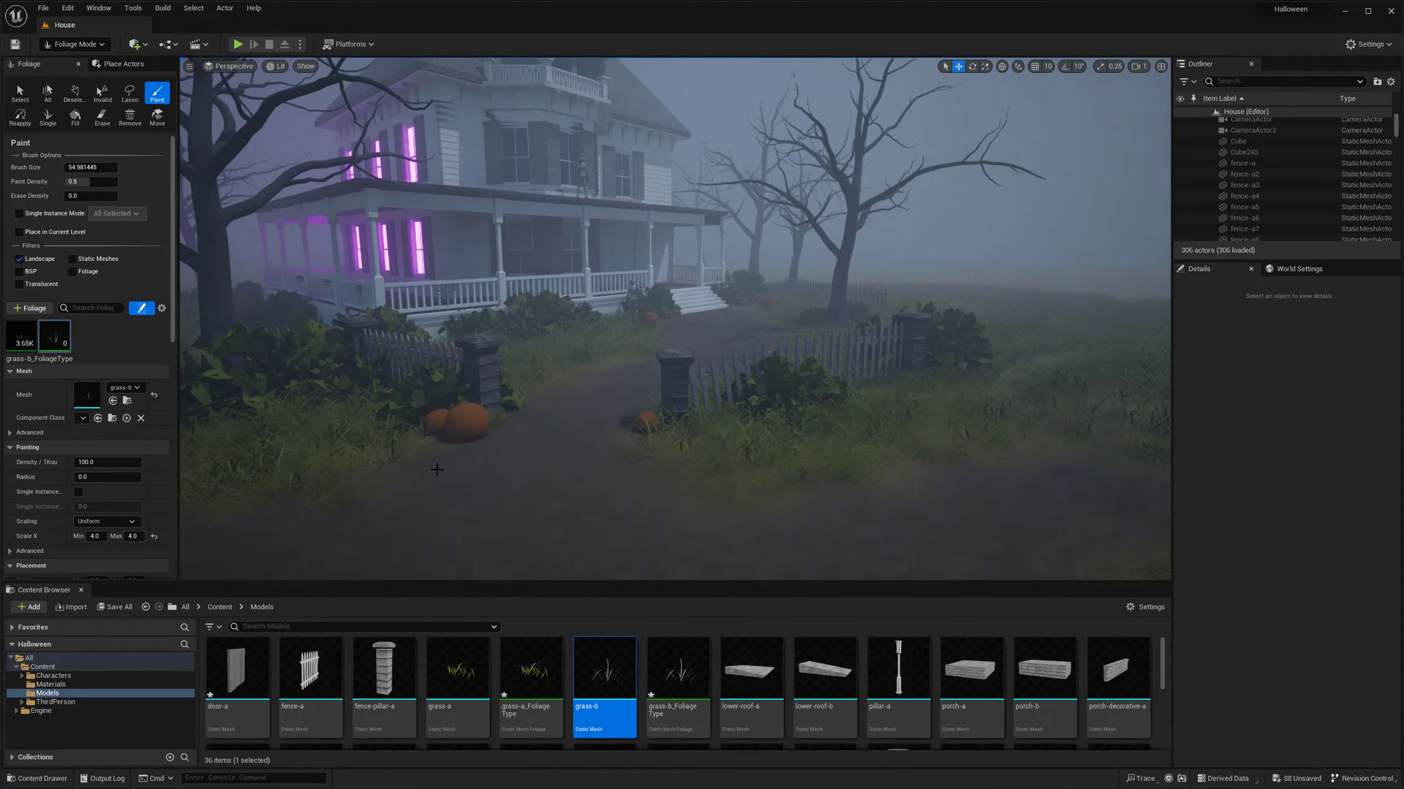
{"action": "scroll", "coordinate": [552, 526], "scroll_direction": "up", "scroll_amount": 2}
{"action": "left_click_drag", "start_coordinate": [552, 527], "coordinate": [519, 462], "text": "shift"}
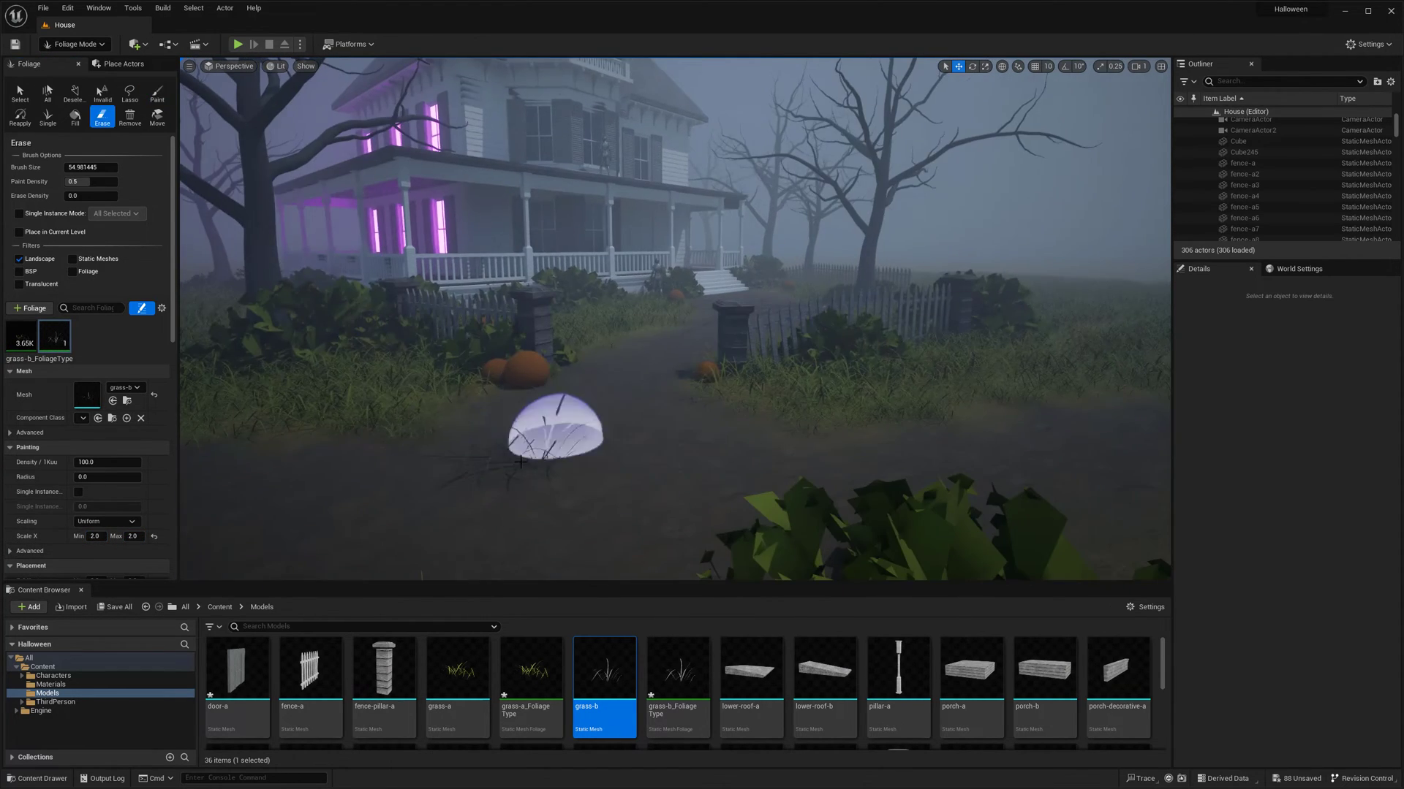
Step: Open the grass-b mesh from its foliage type and assign NewMaterial to its material slot
{"action": "double_click", "coordinate": [676, 676]}
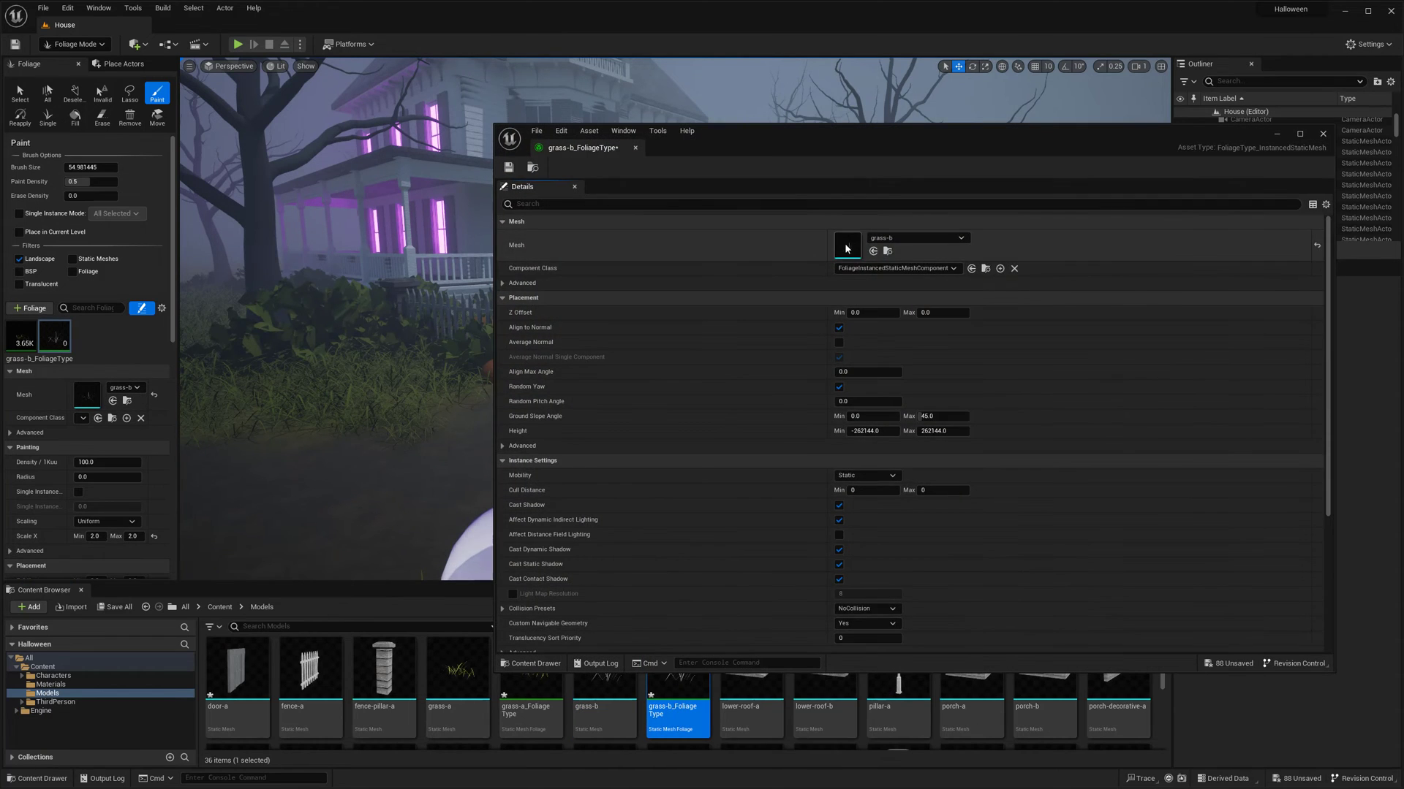
{"action": "left_click", "coordinate": [50, 684]}
{"action": "scroll", "coordinate": [658, 695], "scroll_direction": "down", "scroll_amount": 3}
{"action": "left_click_drag", "start_coordinate": [310, 666], "coordinate": [1217, 261]}
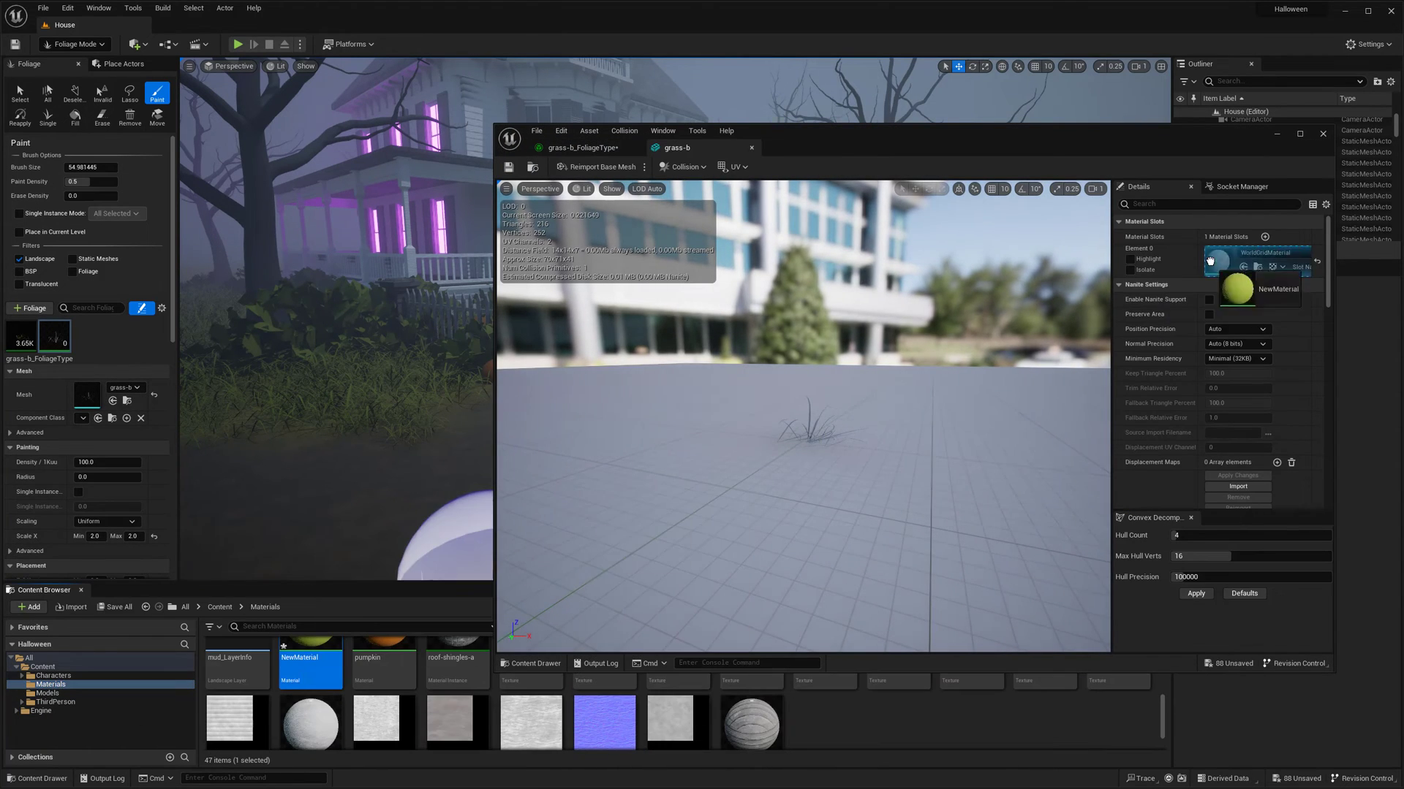
{"action": "left_click", "coordinate": [1322, 133]}
Step: Erase the grass-b test clump near the gate and set the painting density of grass-b to 1000
{"action": "scroll", "coordinate": [765, 360], "scroll_direction": "up", "scroll_amount": 2}
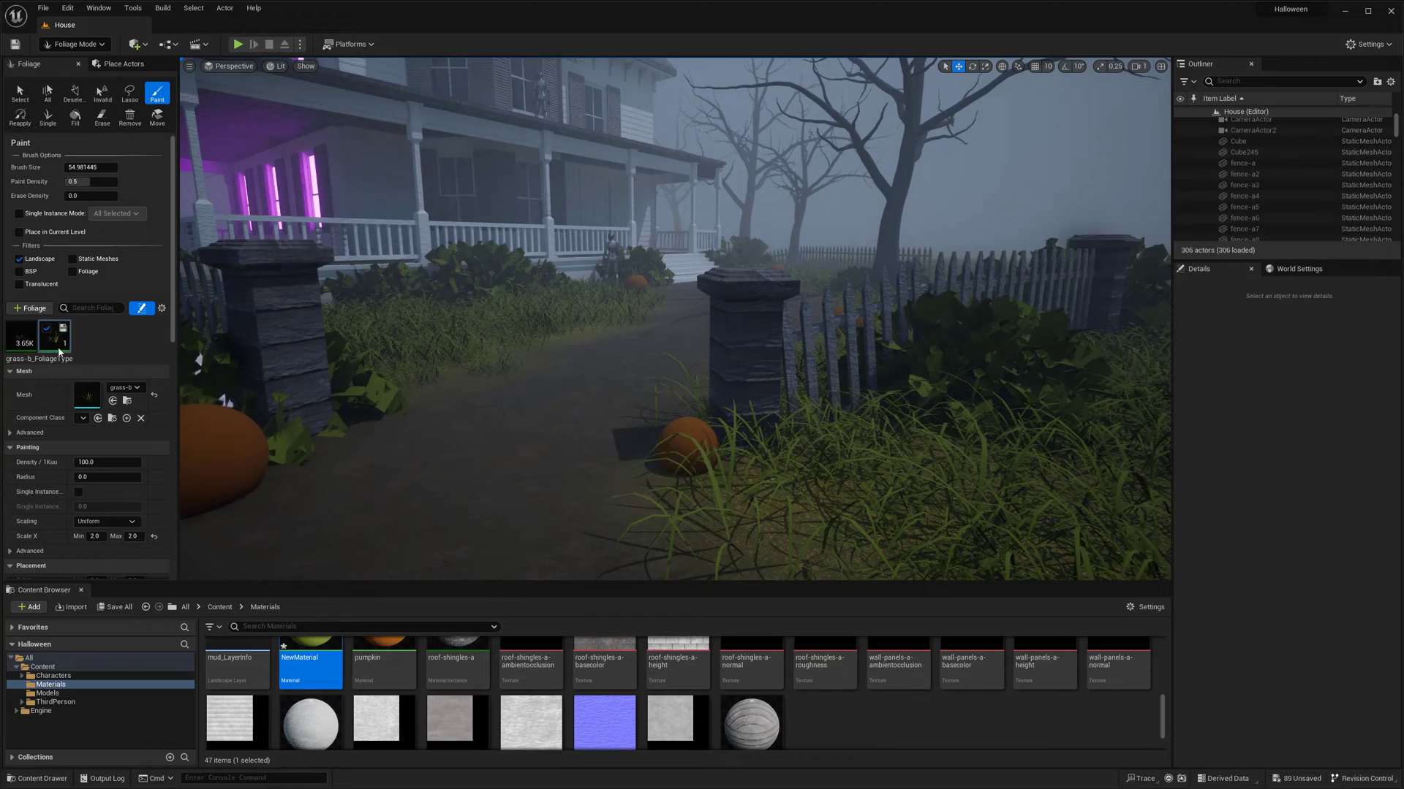
{"action": "left_click", "coordinate": [663, 392], "text": "shift"}
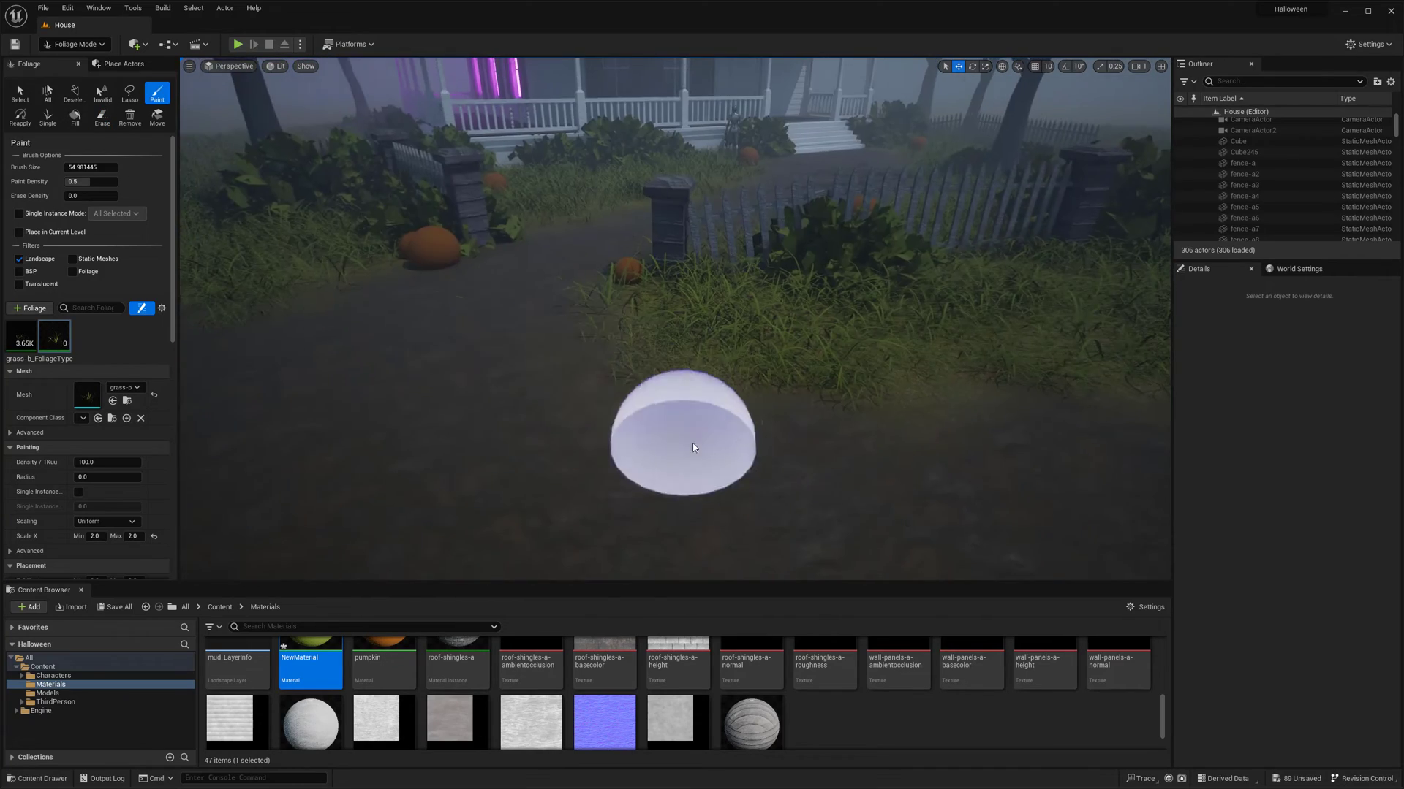
{"action": "left_click", "coordinate": [647, 400]}
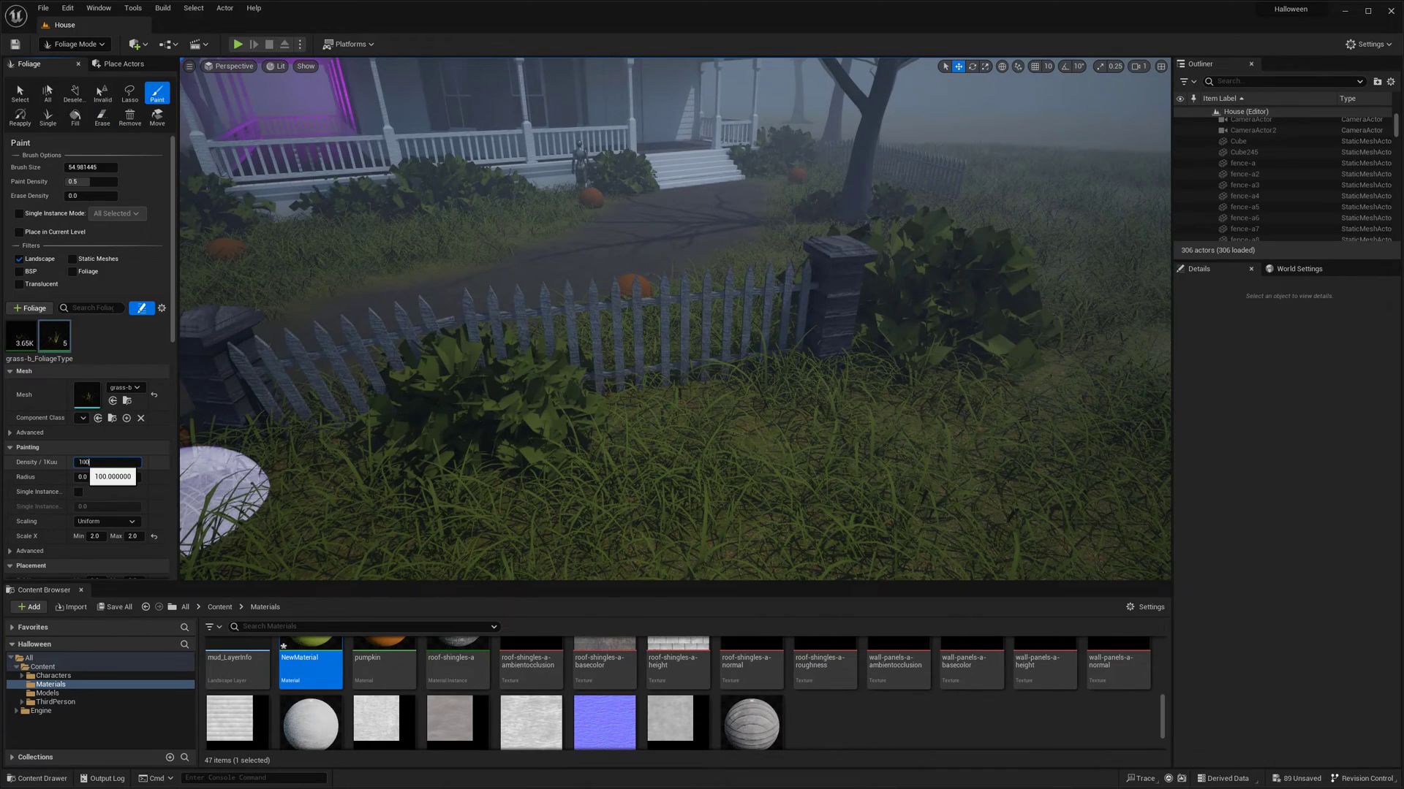
{"action": "left_click", "coordinate": [810, 355]}
Step: Paint grass-b tufts among the existing grass outside the fences and along the lawn by the porch bushes
{"action": "right_click_drag", "start_coordinate": [1019, 402], "coordinate": [712, 385]}
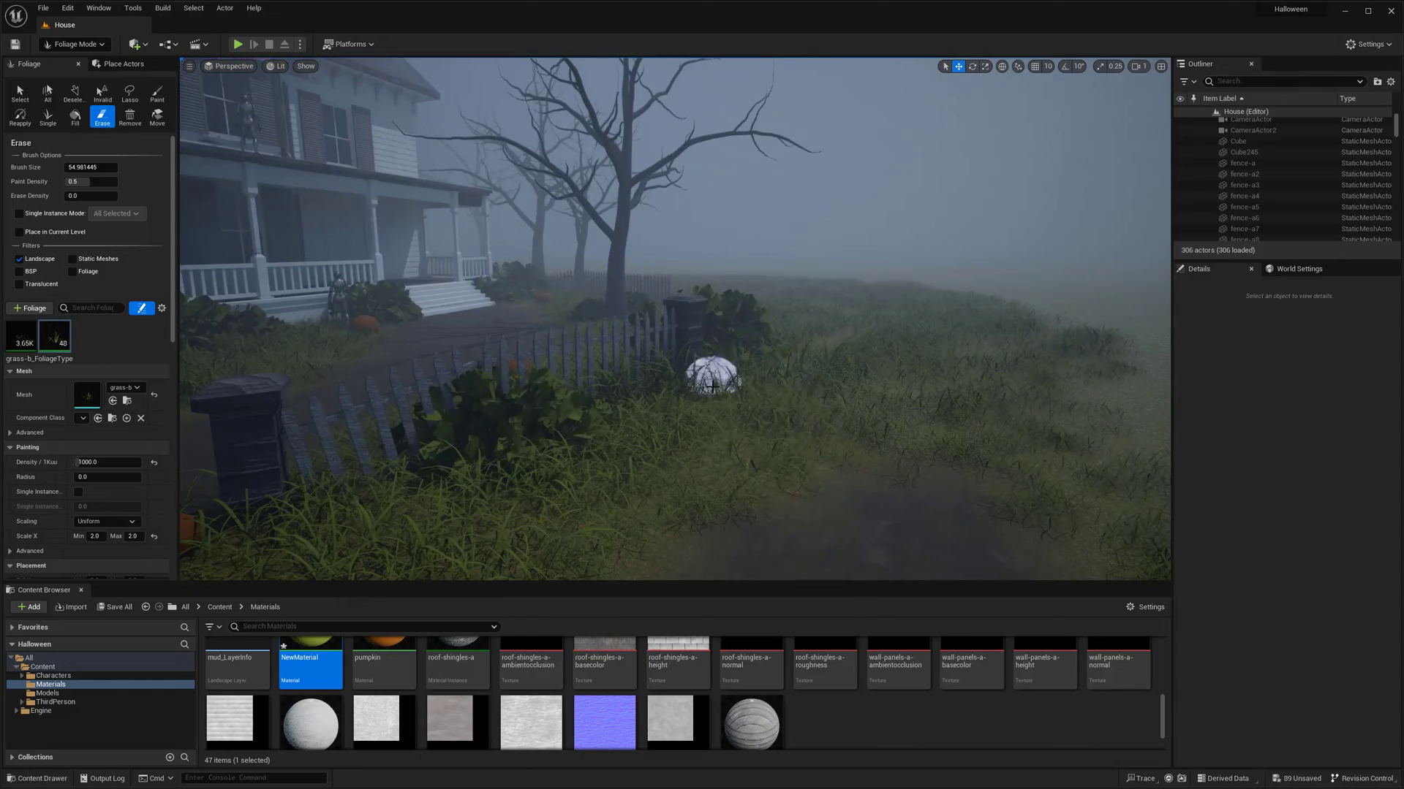
{"action": "right_click_drag", "start_coordinate": [761, 462], "coordinate": [799, 439]}
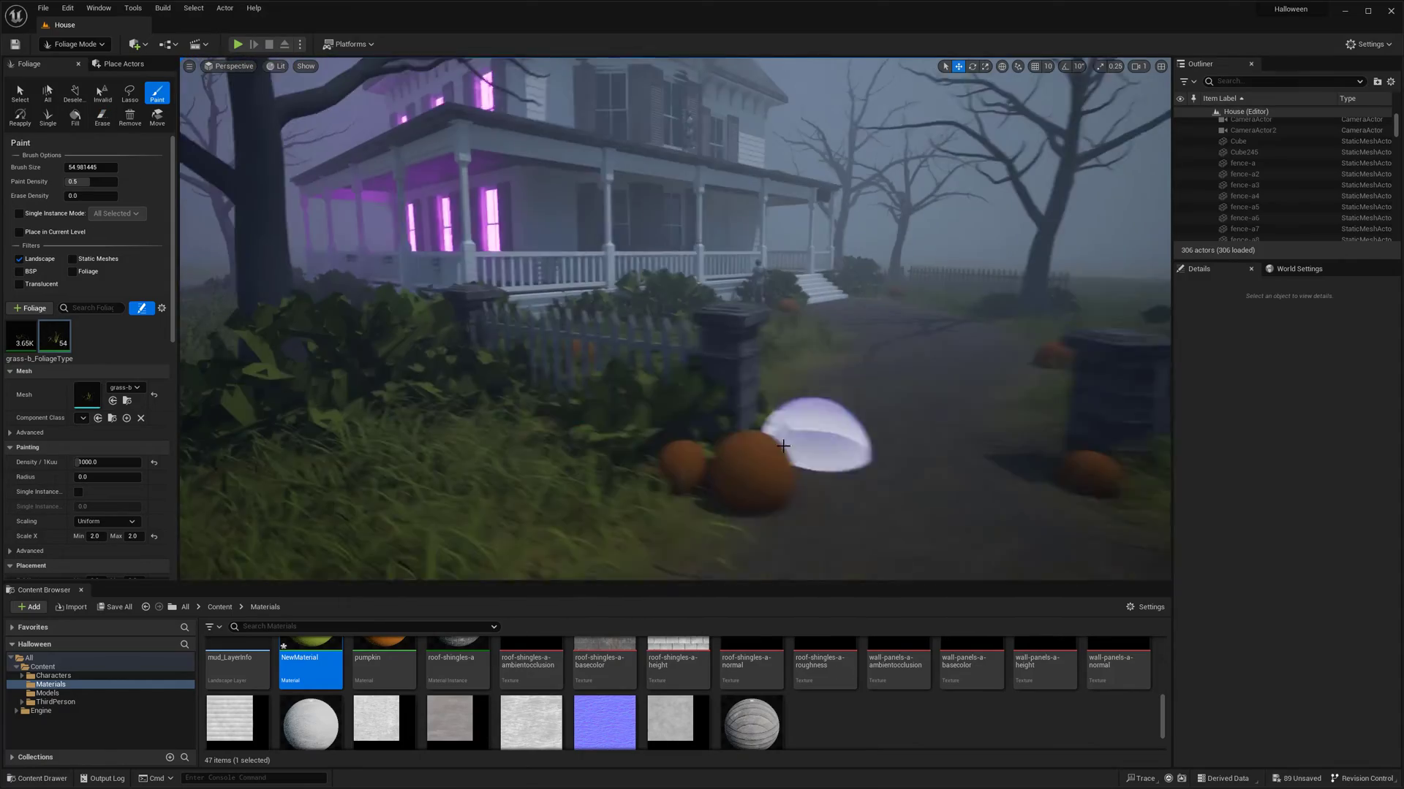
{"action": "mouse_move", "coordinate": [799, 439]}
{"action": "left_mouse_down"}
{"action": "mouse_move", "coordinate": [395, 424]}
{"action": "mouse_move", "coordinate": [470, 403]}
{"action": "left_mouse_up"}
{"action": "mouse_move", "coordinate": [470, 403]}
{"action": "right_mouse_down"}
{"action": "mouse_move", "coordinate": [512, 380]}
{"action": "mouse_move", "coordinate": [698, 344]}
{"action": "mouse_move", "coordinate": [677, 332]}
{"action": "right_mouse_up"}
{"action": "left_click_drag", "start_coordinate": [677, 332], "coordinate": [727, 364]}
{"action": "right_click_drag", "start_coordinate": [726, 363], "coordinate": [632, 377]}
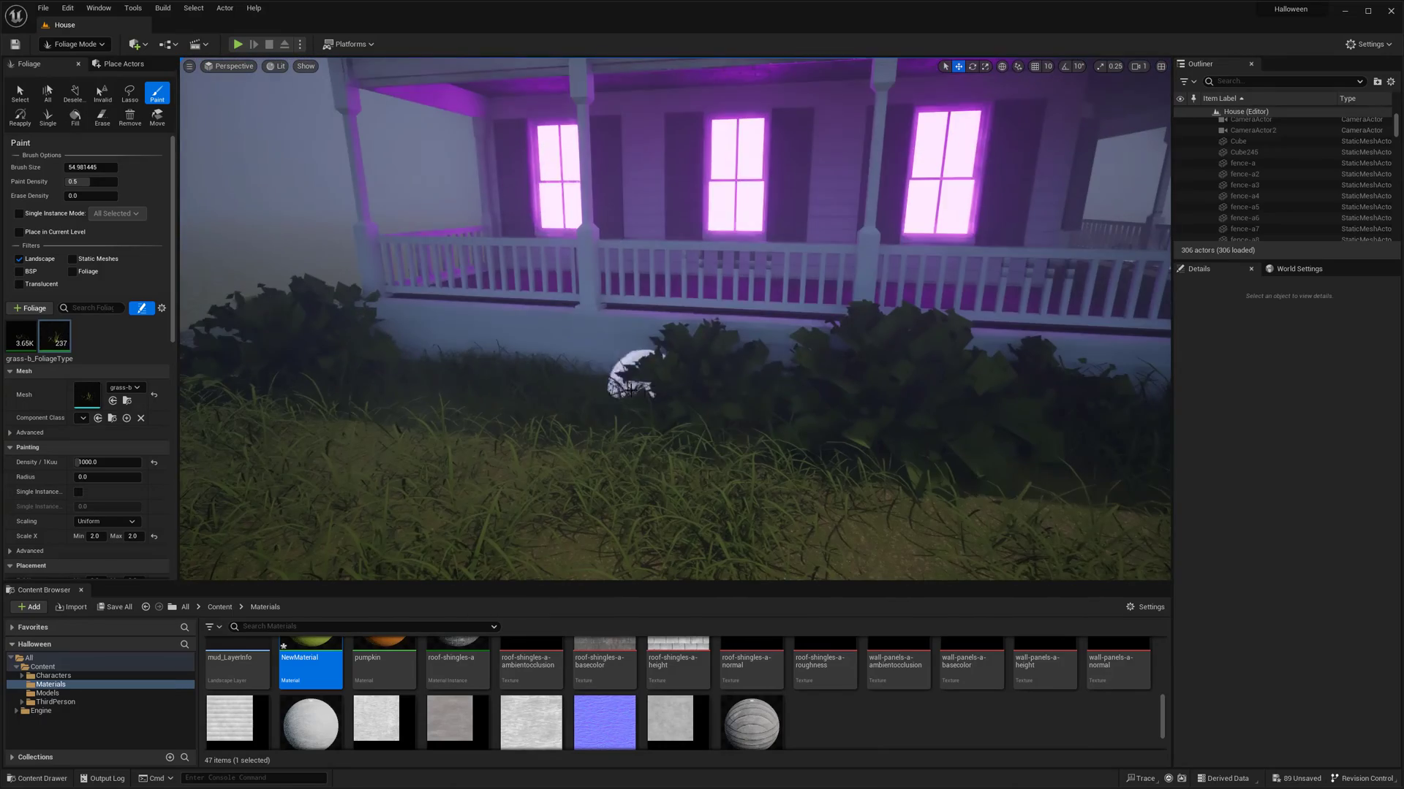
Step: Paint grass-b tufts across the fenced lawn between the porch bushes and the dirt path
{"action": "right_click_drag", "start_coordinate": [381, 420], "coordinate": [573, 382]}
{"action": "left_click_drag", "start_coordinate": [573, 382], "coordinate": [765, 402]}
{"action": "right_click_drag", "start_coordinate": [764, 402], "coordinate": [622, 424]}
{"action": "left_click_drag", "start_coordinate": [622, 424], "coordinate": [625, 430]}
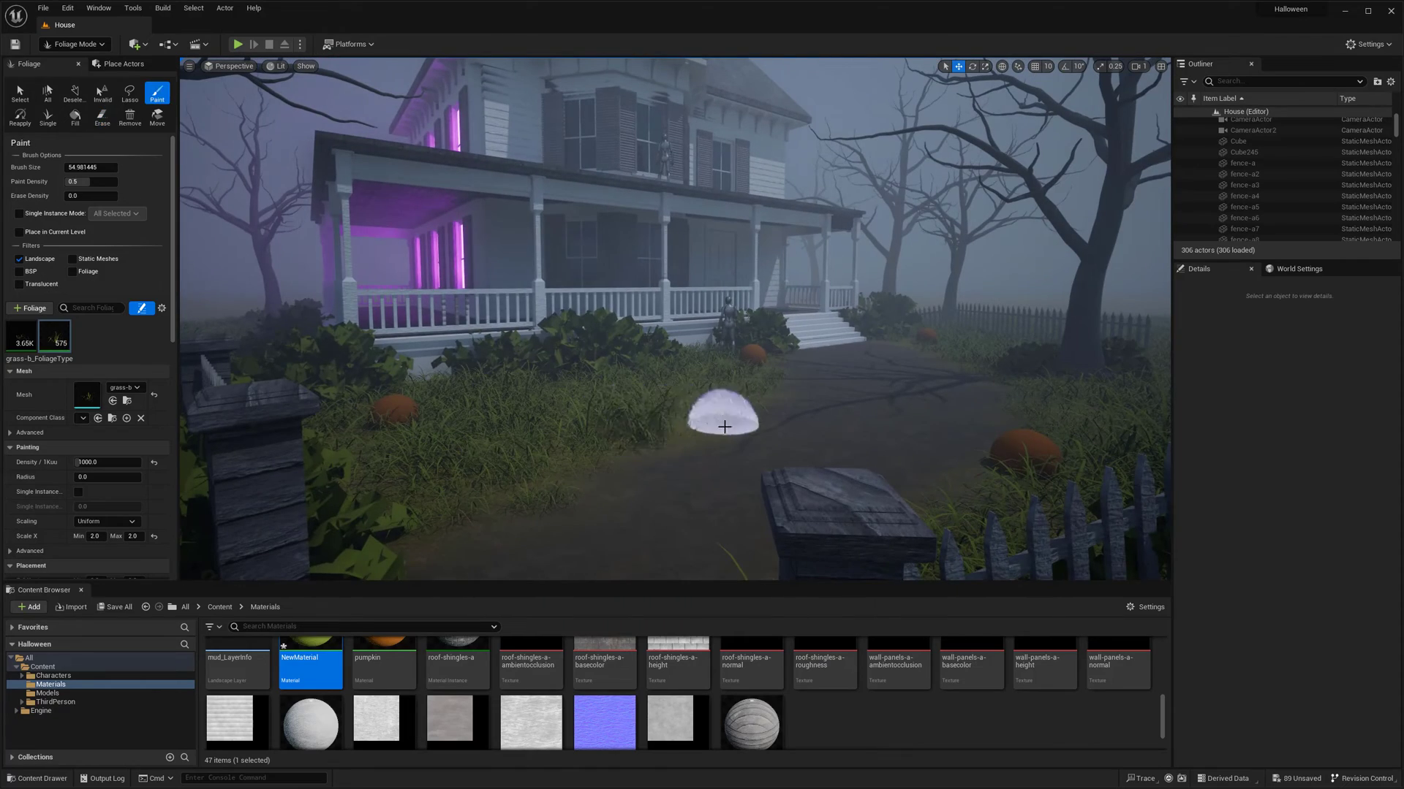
{"action": "left_click_drag", "start_coordinate": [724, 426], "coordinate": [753, 407]}
{"action": "right_click_drag", "start_coordinate": [753, 407], "coordinate": [674, 388]}
Step: Paint grass-b around the pumpkin and bushes on the side of the path opposite the porch
{"action": "right_click_drag", "start_coordinate": [377, 436], "coordinate": [789, 304]}
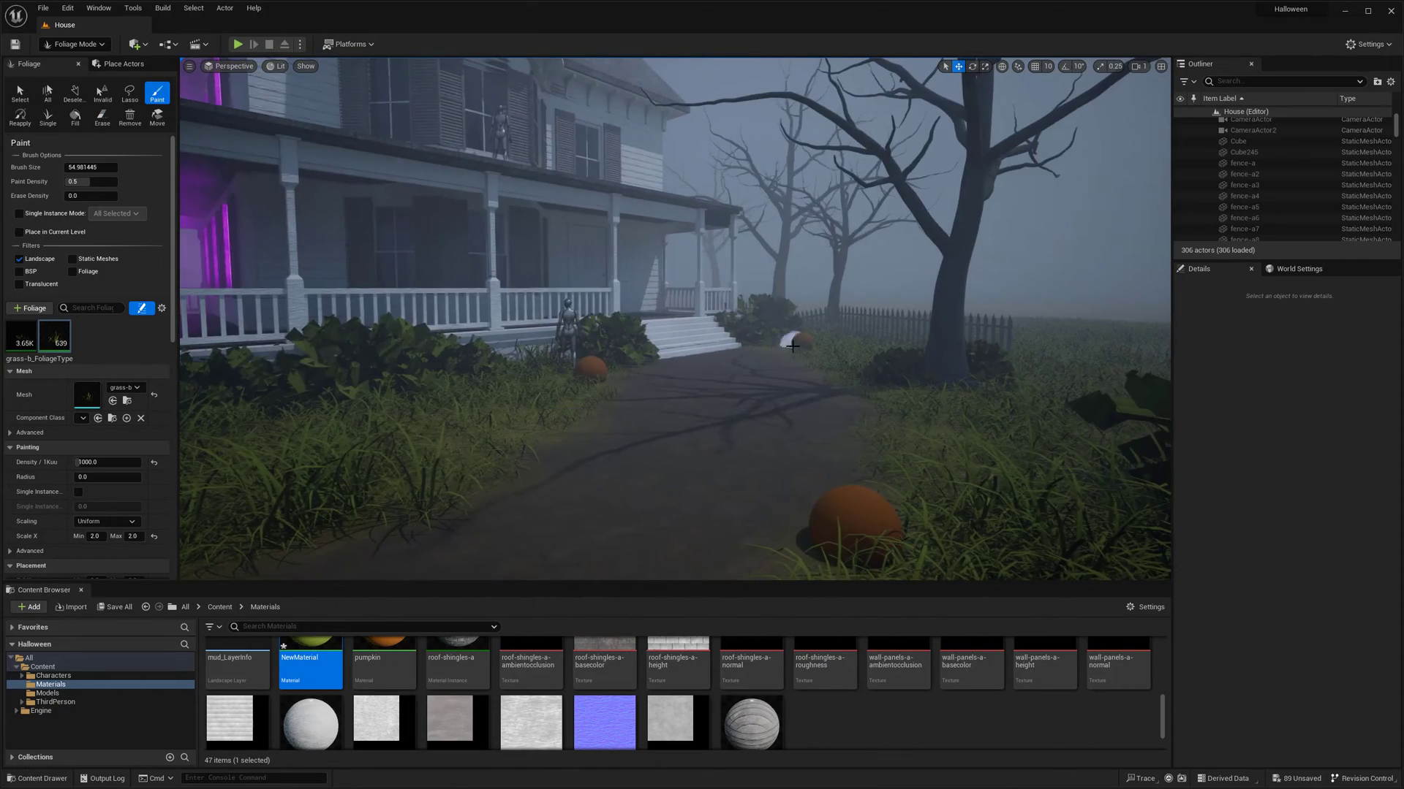
{"action": "left_click_drag", "start_coordinate": [789, 305], "coordinate": [823, 371]}
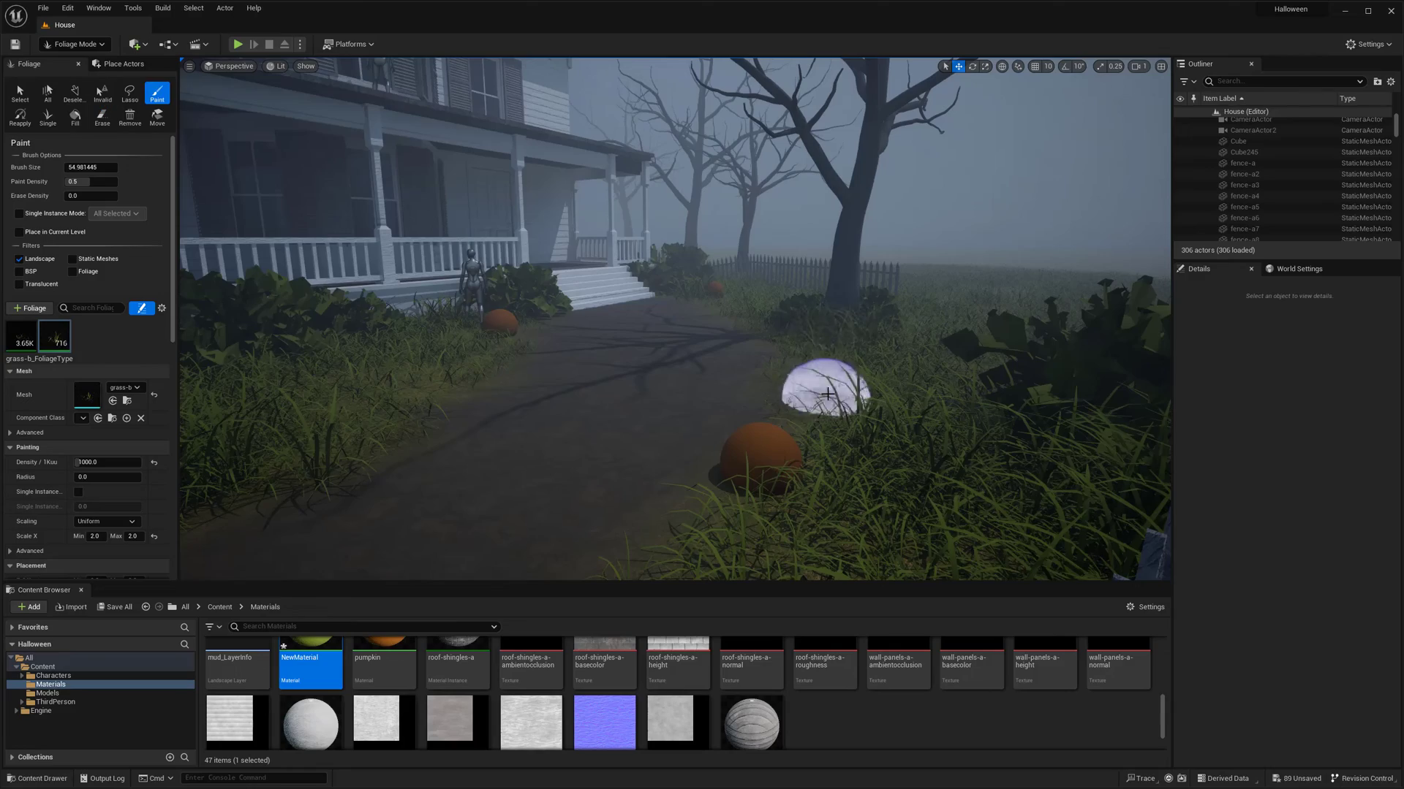
{"action": "mouse_move", "coordinate": [827, 393]}
{"action": "right_mouse_down"}
{"action": "mouse_move", "coordinate": [871, 354]}
{"action": "mouse_move", "coordinate": [950, 454]}
{"action": "right_mouse_up"}
{"action": "mouse_move", "coordinate": [950, 454]}
{"action": "left_mouse_down"}
{"action": "mouse_move", "coordinate": [972, 476]}
{"action": "mouse_move", "coordinate": [957, 468]}
{"action": "left_mouse_up"}
Step: Paint grass-b around the bare trees outside the picket fence beside the house
{"action": "mouse_move", "coordinate": [957, 467]}
{"action": "right_mouse_down"}
{"action": "mouse_move", "coordinate": [731, 438]}
{"action": "mouse_move", "coordinate": [676, 402]}
{"action": "right_mouse_up"}
{"action": "left_click_drag", "start_coordinate": [675, 402], "coordinate": [680, 401]}
{"action": "right_click_drag", "start_coordinate": [680, 400], "coordinate": [774, 395]}
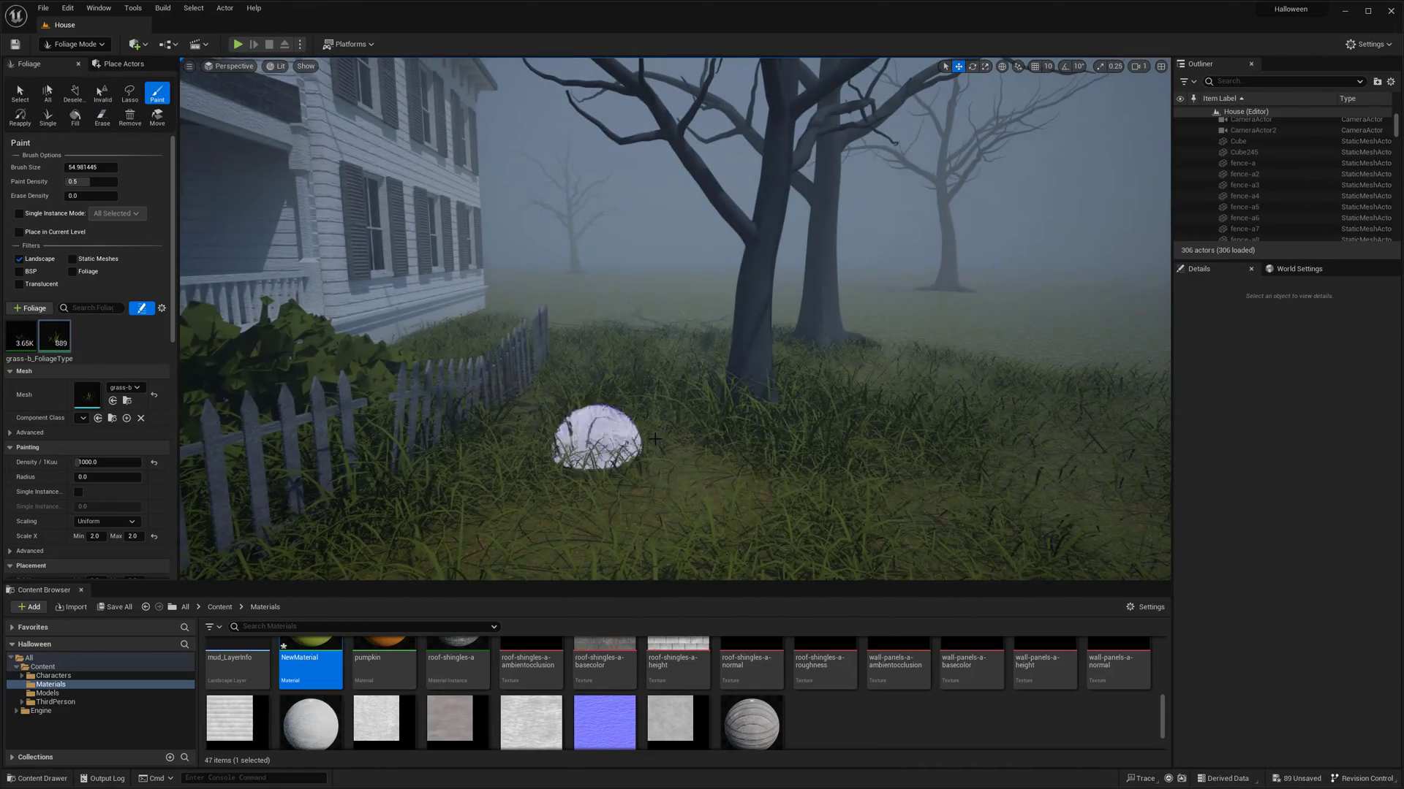
{"action": "right_click_drag", "start_coordinate": [655, 439], "coordinate": [731, 409]}
{"action": "left_click_drag", "start_coordinate": [731, 409], "coordinate": [766, 383]}
{"action": "right_click_drag", "start_coordinate": [849, 380], "coordinate": [668, 441]}
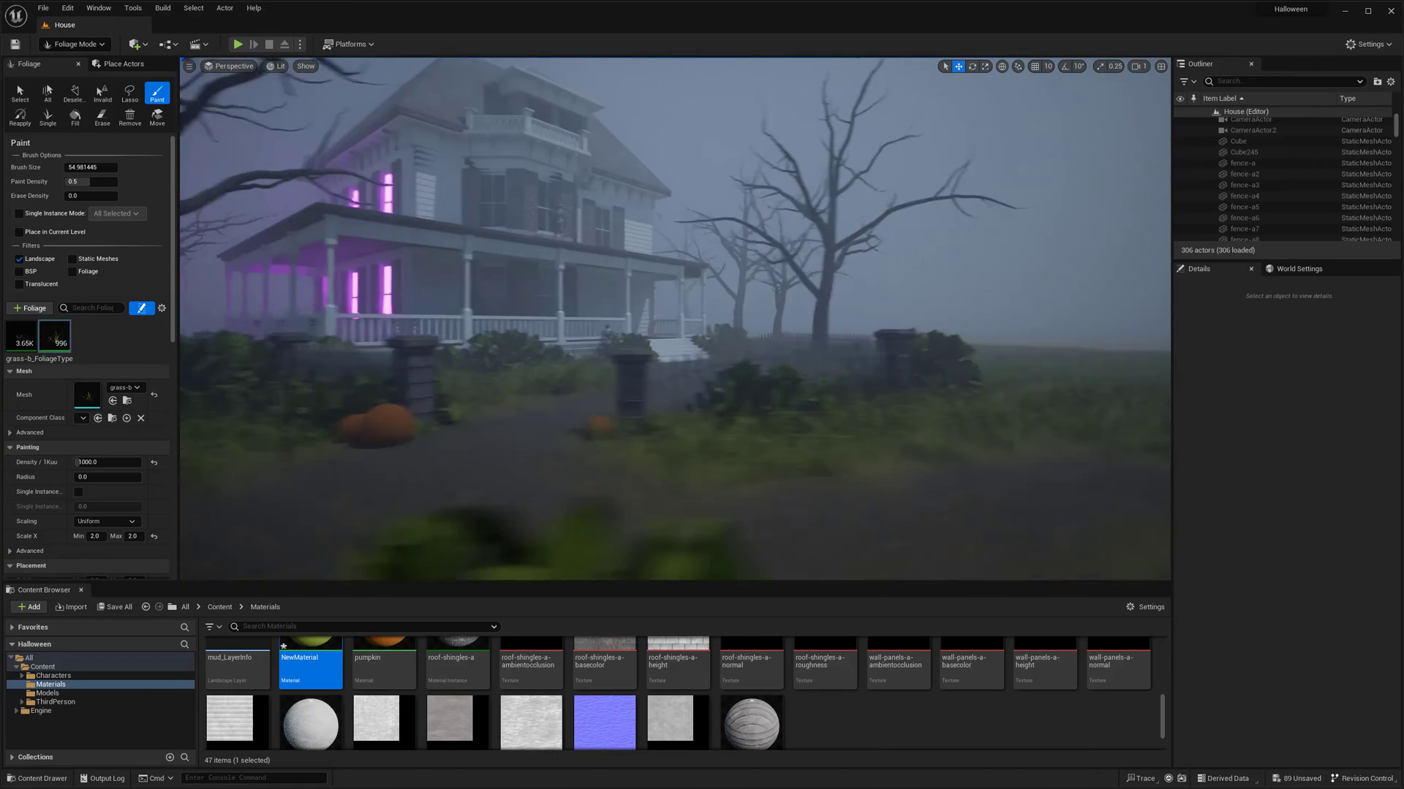
Step: Paint grass-b over the roadside lawn beyond the gate pillars and across the open field out to its far edge
{"action": "key", "text": "shift"}
{"action": "left_click_drag", "start_coordinate": [532, 402], "coordinate": [720, 398]}
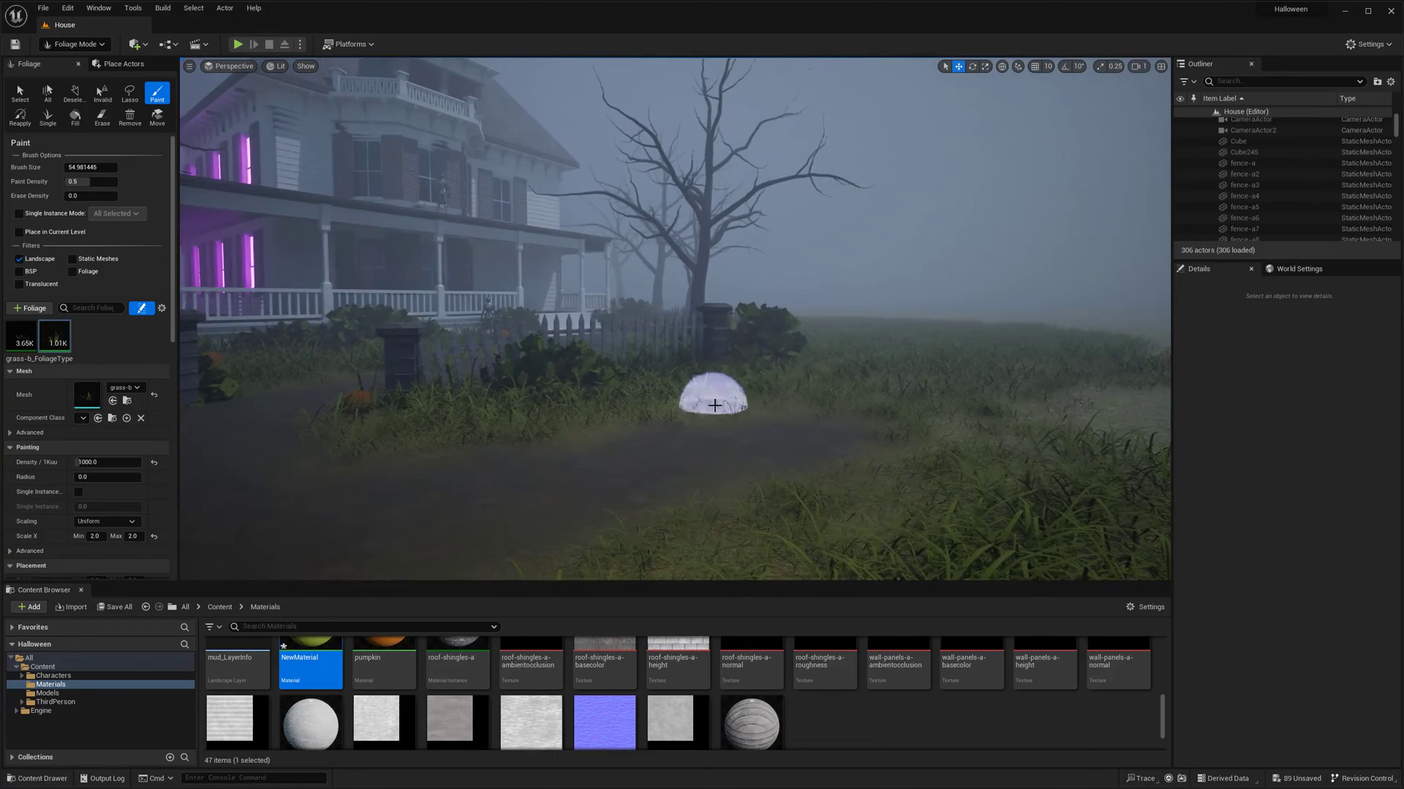
{"action": "mouse_move", "coordinate": [720, 397]}
{"action": "right_mouse_down"}
{"action": "mouse_move", "coordinate": [658, 402]}
{"action": "mouse_move", "coordinate": [804, 402]}
{"action": "mouse_move", "coordinate": [752, 391]}
{"action": "right_mouse_up"}
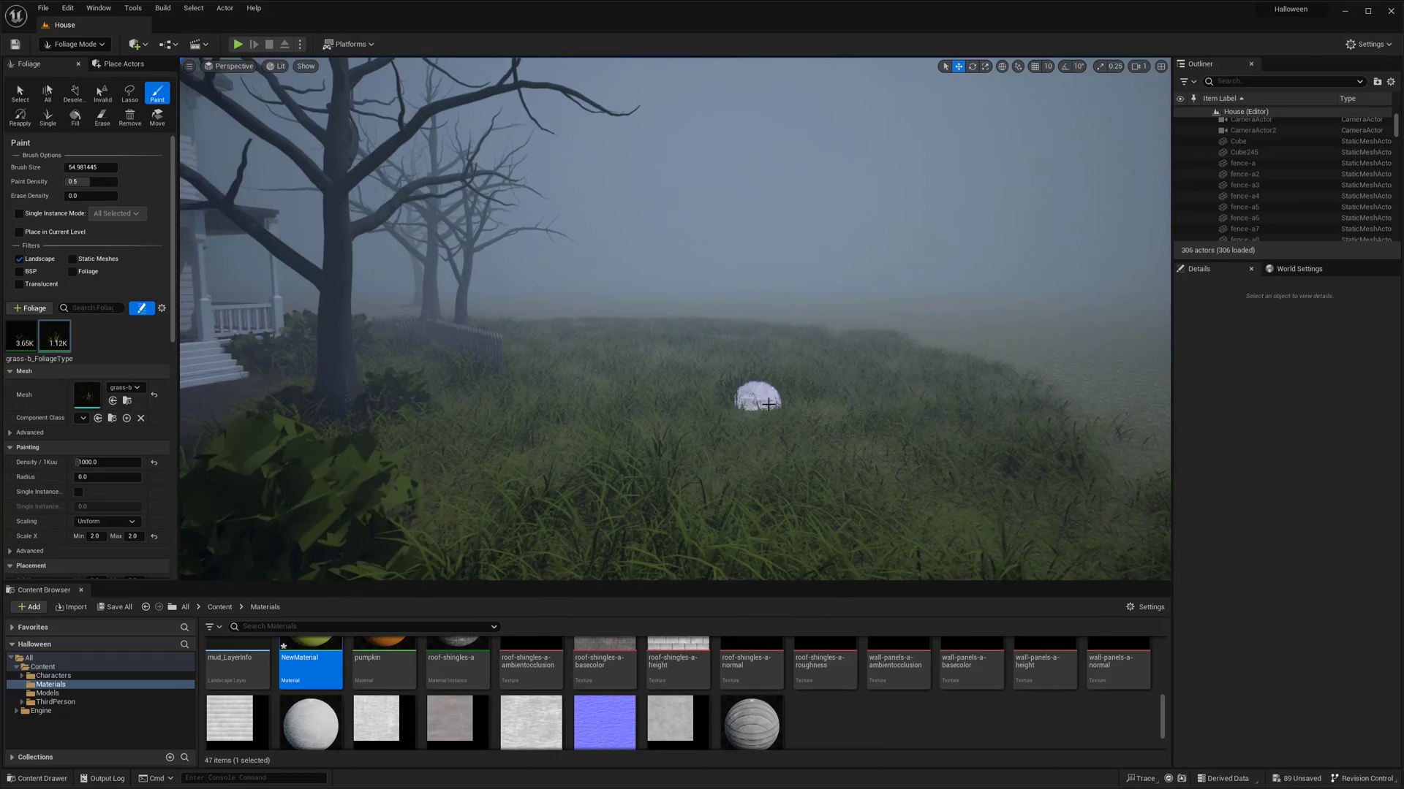
{"action": "left_click_drag", "start_coordinate": [753, 392], "coordinate": [533, 354]}
{"action": "right_click_drag", "start_coordinate": [533, 354], "coordinate": [689, 416]}
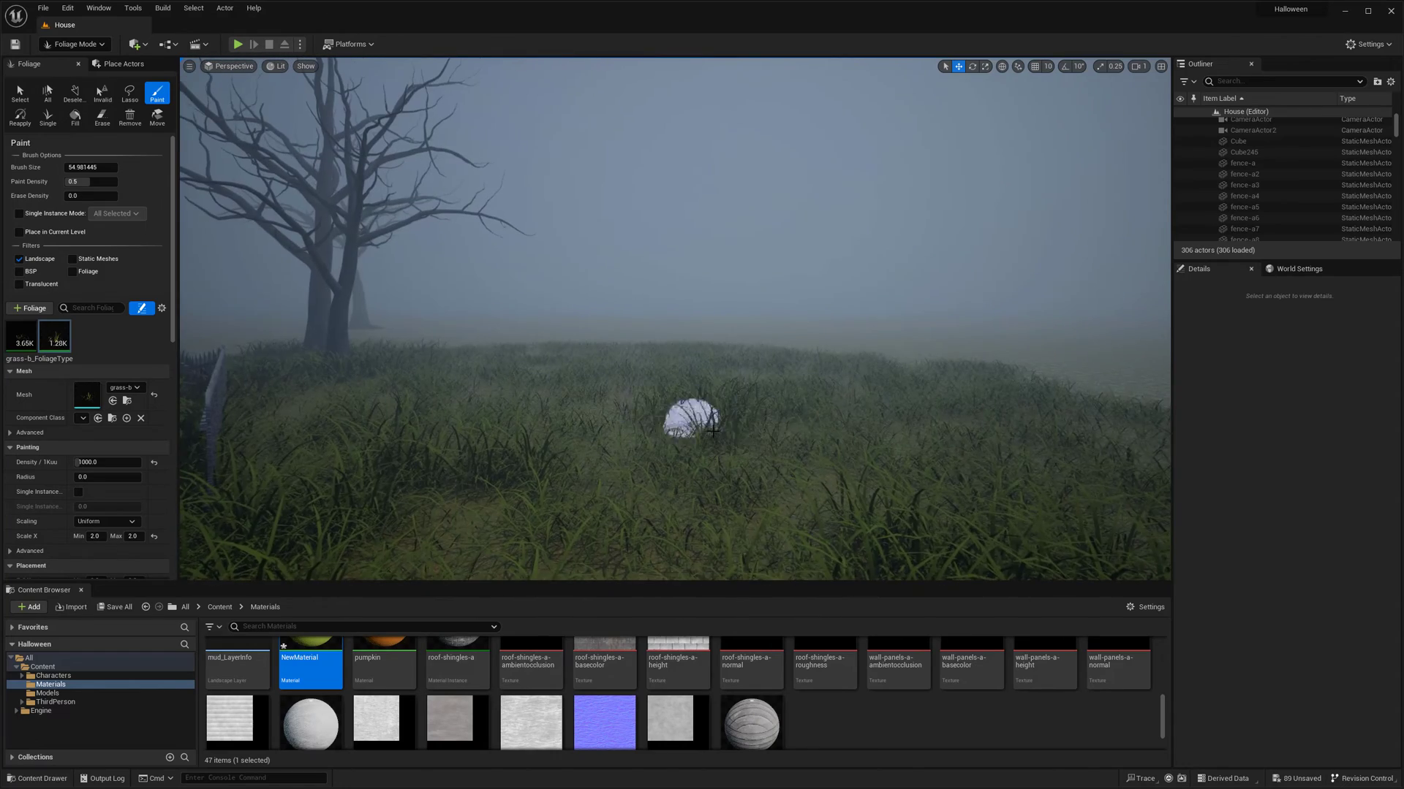
{"action": "left_click_drag", "start_coordinate": [689, 417], "coordinate": [605, 383]}
{"action": "right_click_drag", "start_coordinate": [605, 383], "coordinate": [635, 466]}
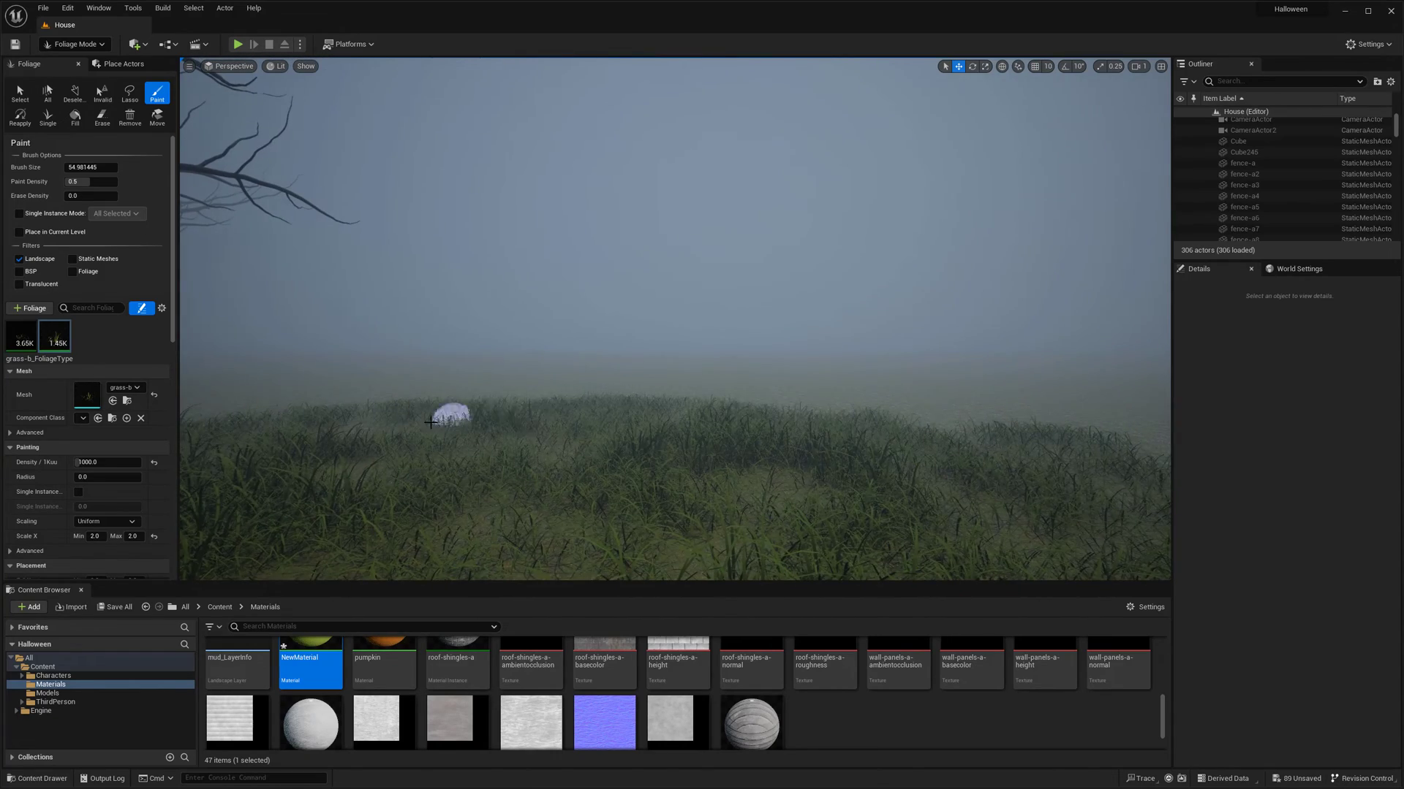
{"action": "mouse_move", "coordinate": [430, 421]}
{"action": "right_mouse_down"}
{"action": "mouse_move", "coordinate": [682, 502]}
{"action": "mouse_move", "coordinate": [579, 448]}
{"action": "right_mouse_up"}
{"action": "left_click_drag", "start_coordinate": [580, 448], "coordinate": [946, 423]}
Step: Paint grass-b along the foreground lawn on the side of the road opposite the house
{"action": "right_click_drag", "start_coordinate": [946, 422], "coordinate": [877, 409]}
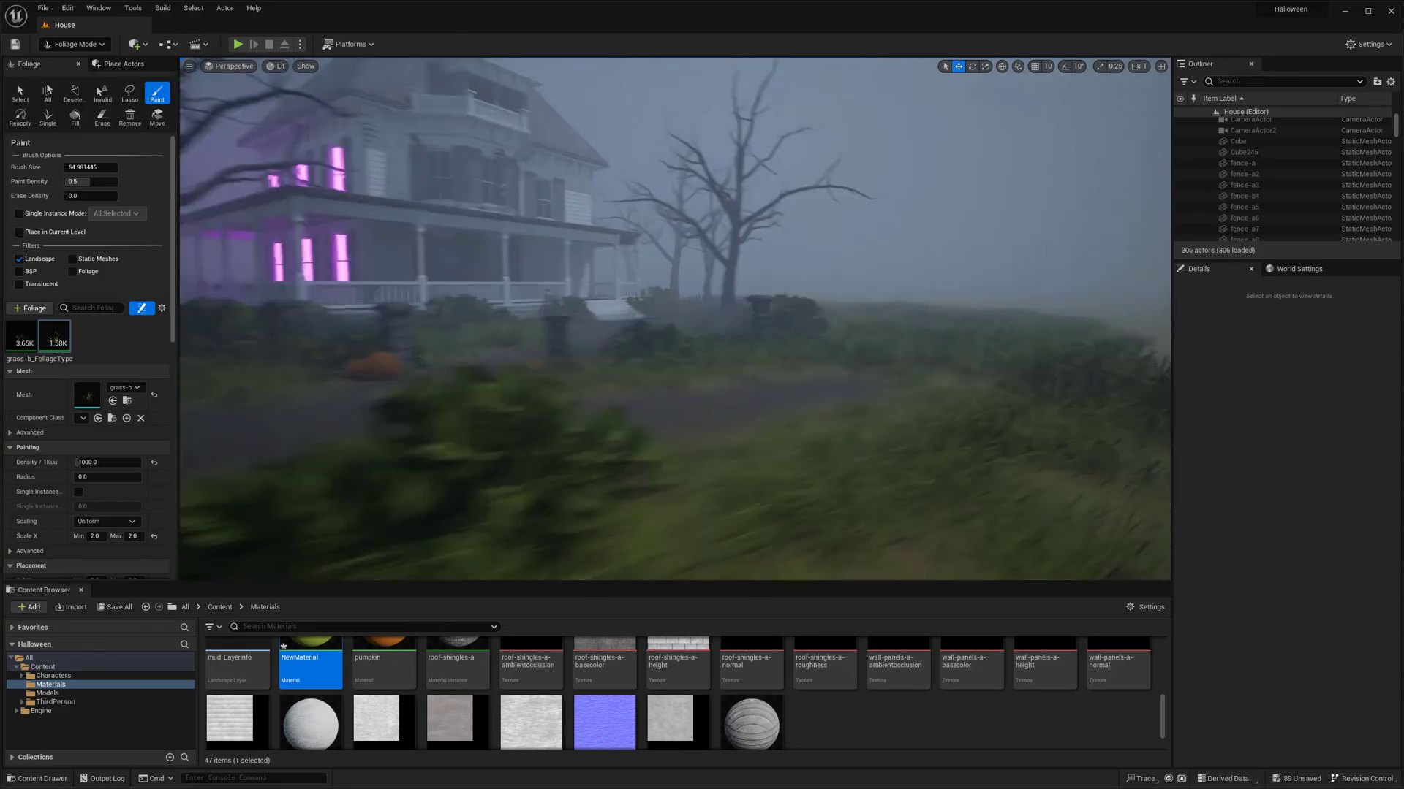
{"action": "mouse_move", "coordinate": [877, 409]}
{"action": "left_mouse_down"}
{"action": "mouse_move", "coordinate": [933, 350]}
{"action": "mouse_move", "coordinate": [877, 453]}
{"action": "left_mouse_up"}
{"action": "mouse_move", "coordinate": [877, 453]}
{"action": "right_mouse_down"}
{"action": "mouse_move", "coordinate": [846, 470]}
{"action": "mouse_move", "coordinate": [682, 430]}
{"action": "right_mouse_up"}
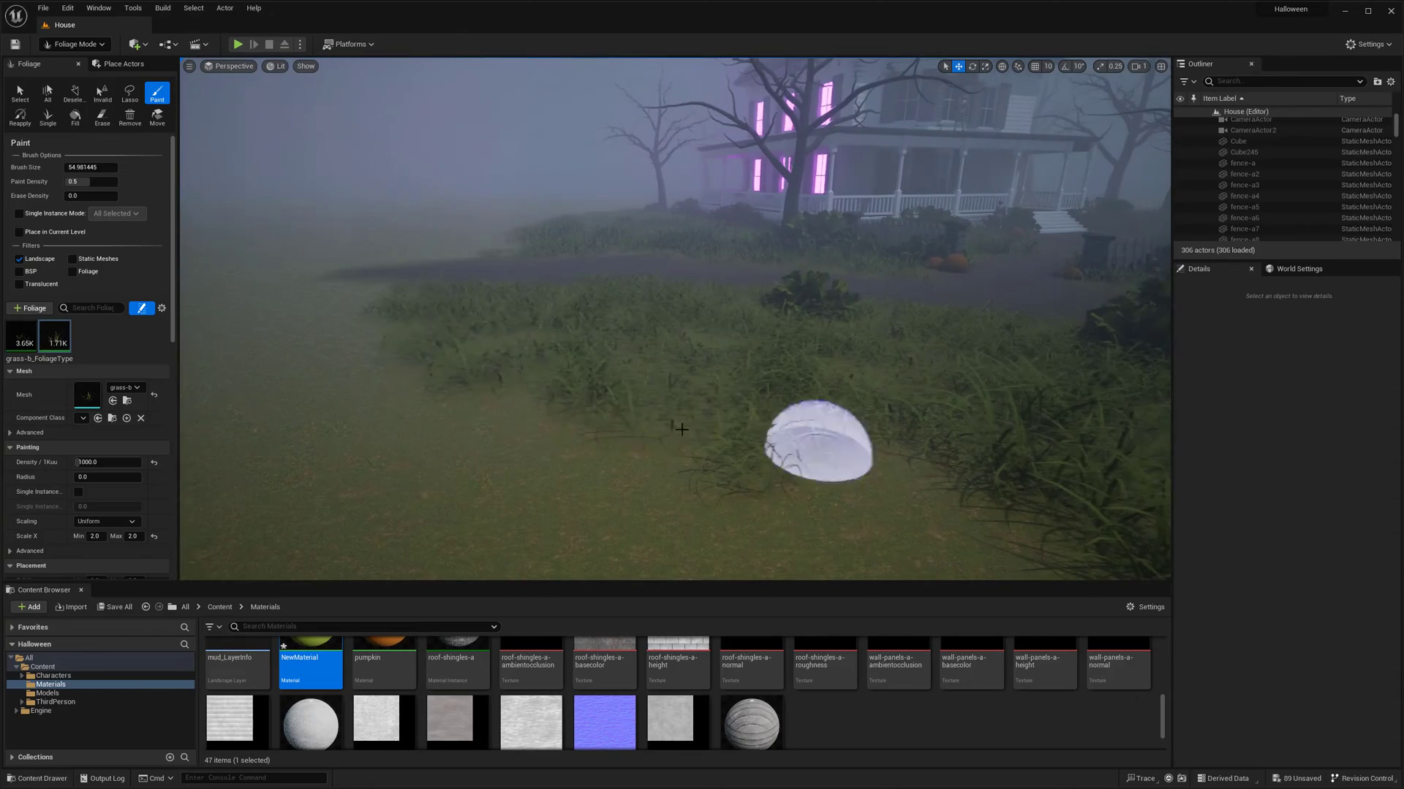
Step: Leave foliage painting and return the editor to Selection Mode
{"action": "right_click_drag", "start_coordinate": [505, 343], "coordinate": [516, 300]}
{"action": "left_click", "coordinate": [74, 44]}
{"action": "left_click", "coordinate": [97, 65]}
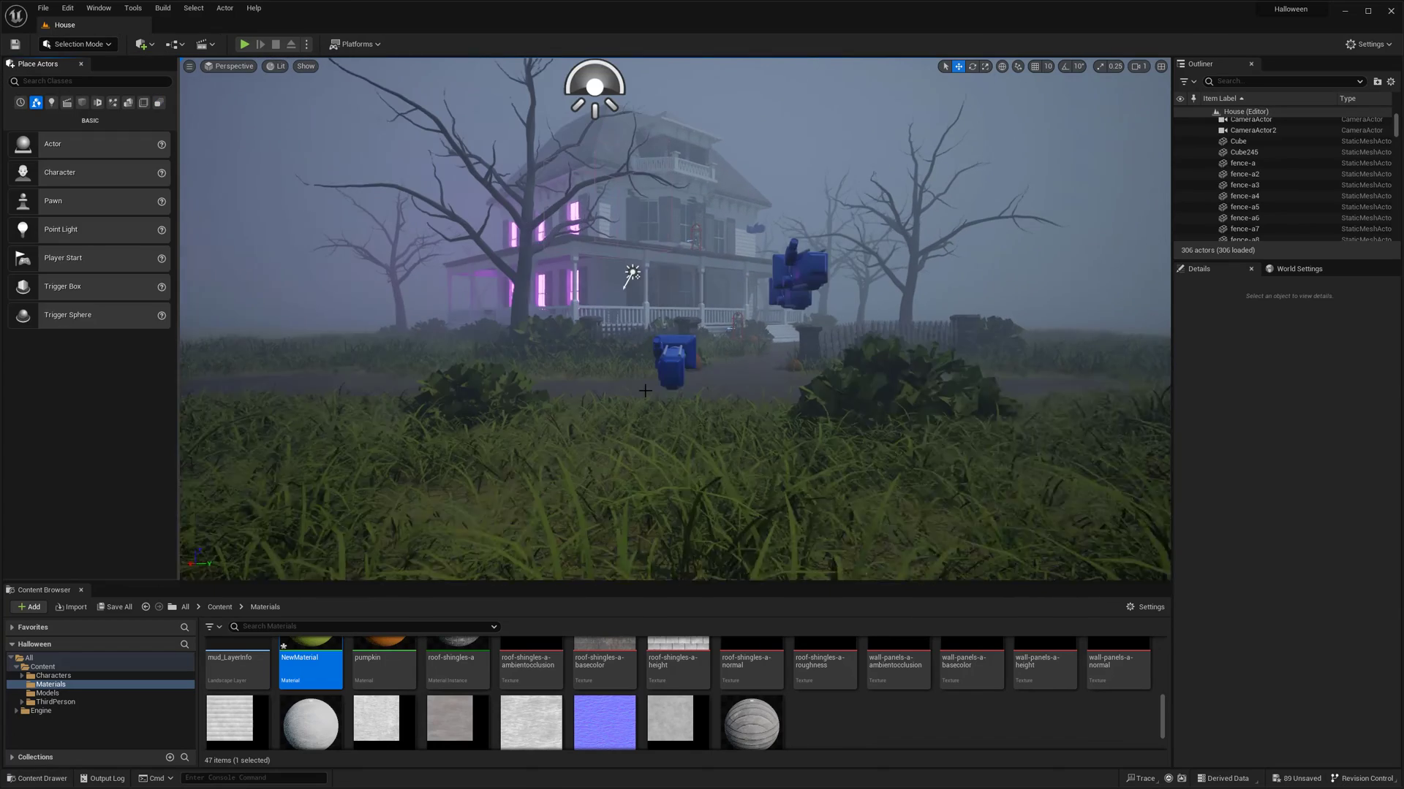
Step: Pilot the low CameraActor facing the gate, check its shot in Detail Lighting and Lit views, and stop piloting
{"action": "left_click", "coordinate": [667, 360]}
{"action": "right_click", "coordinate": [667, 362]}
{"action": "left_click", "coordinate": [752, 479]}
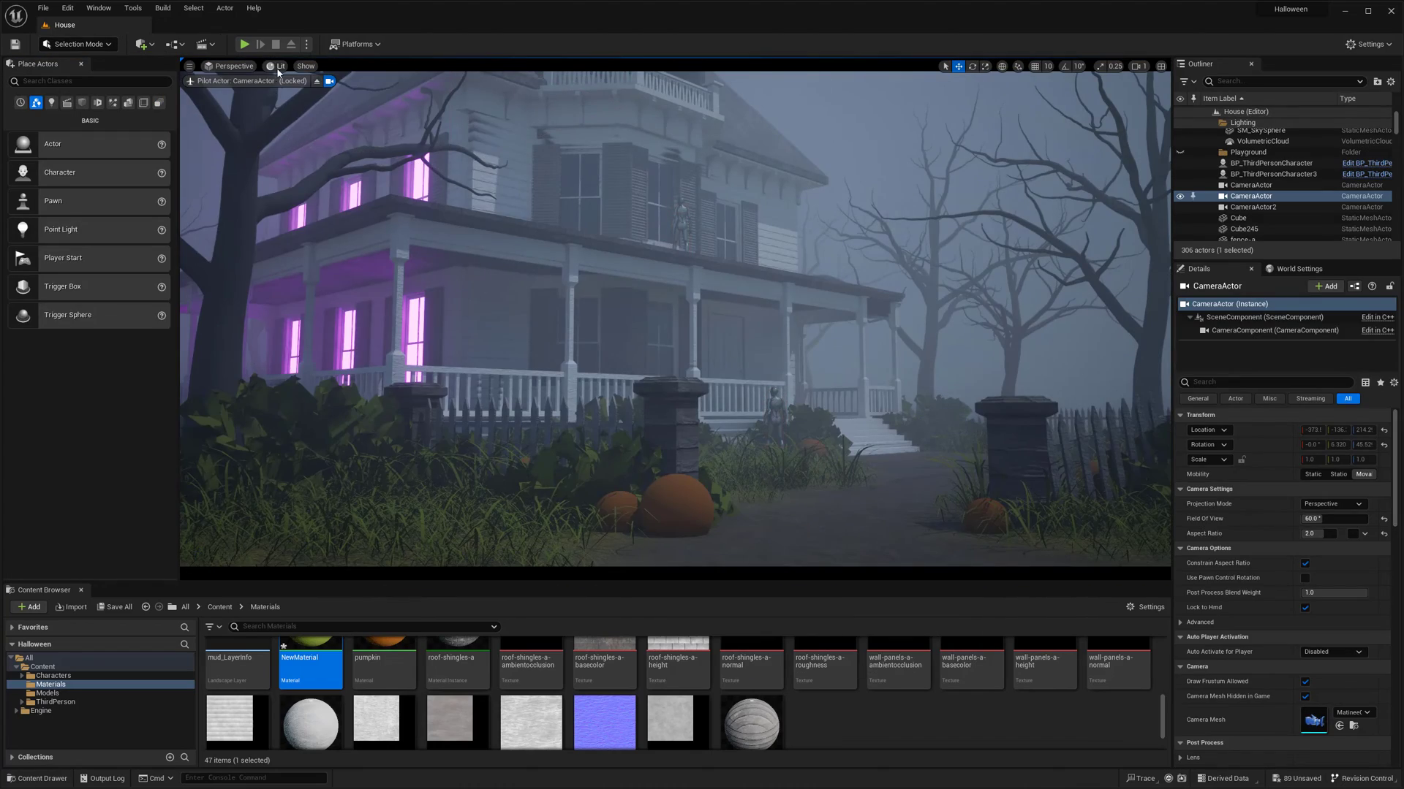
{"action": "left_click", "coordinate": [304, 110]}
{"action": "left_click", "coordinate": [304, 95]}
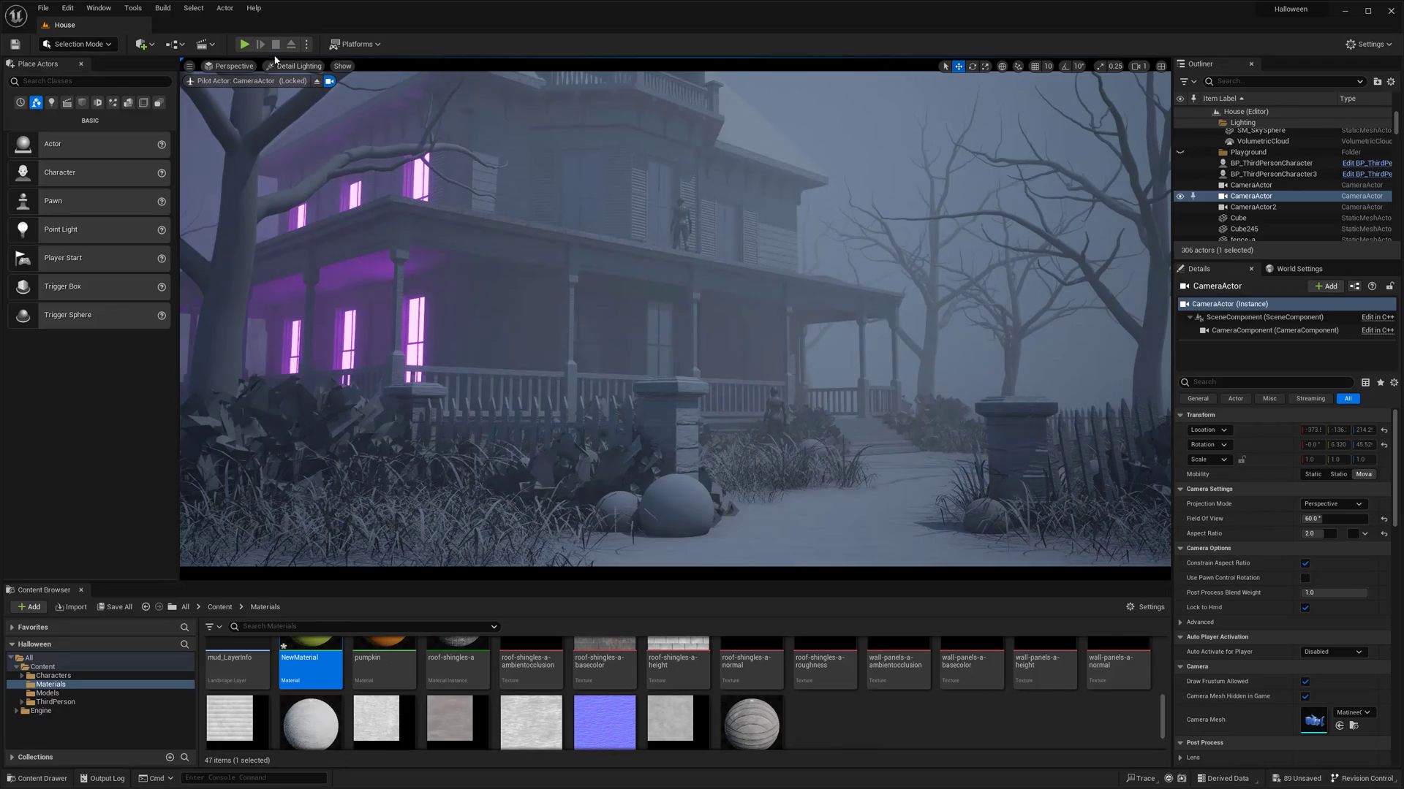
{"action": "left_click", "coordinate": [190, 80]}
Step: Pilot CameraActor2 and the other raised CameraActor in turn to check the grass in each shot
{"action": "right_click", "coordinate": [822, 264]}
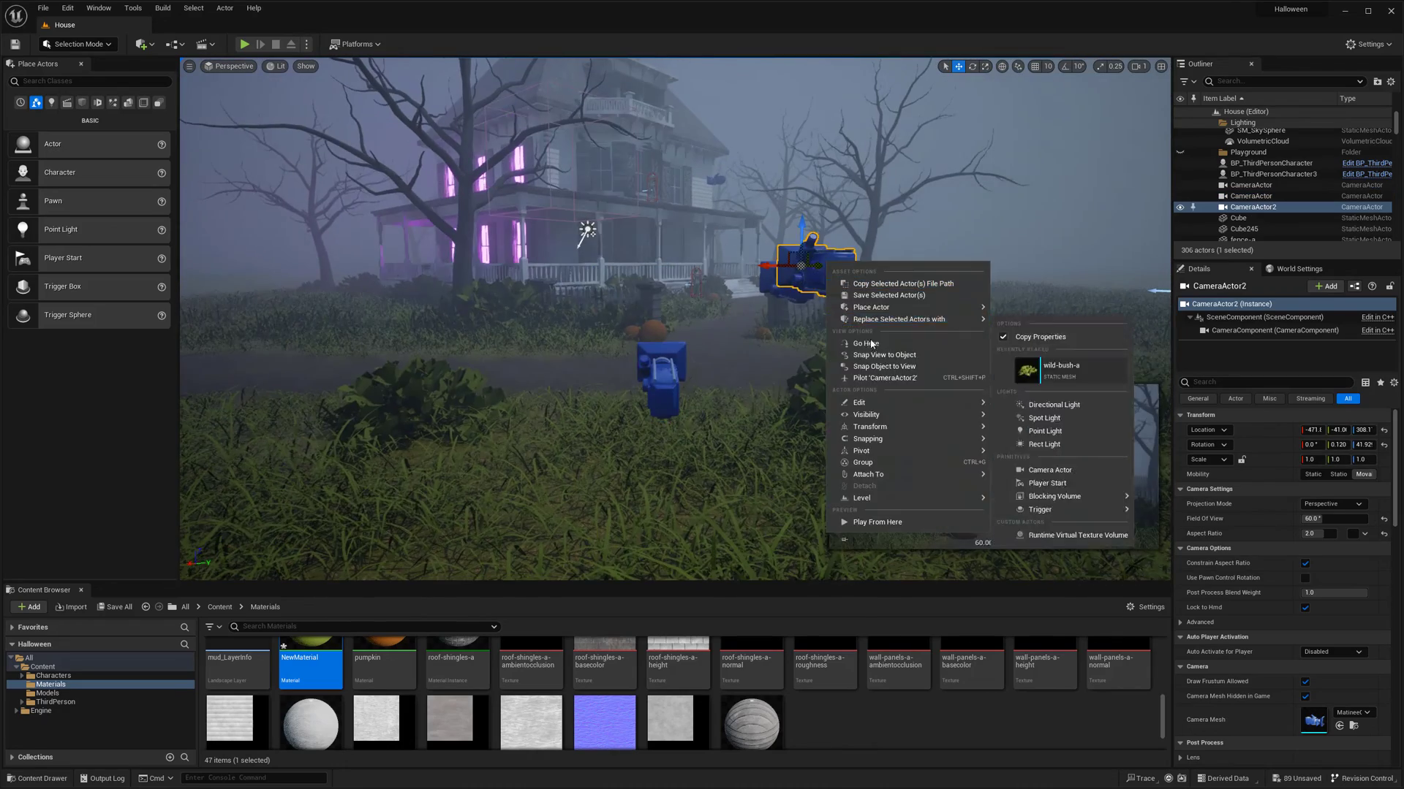
{"action": "left_click", "coordinate": [895, 384]}
{"action": "left_click", "coordinate": [287, 81]}
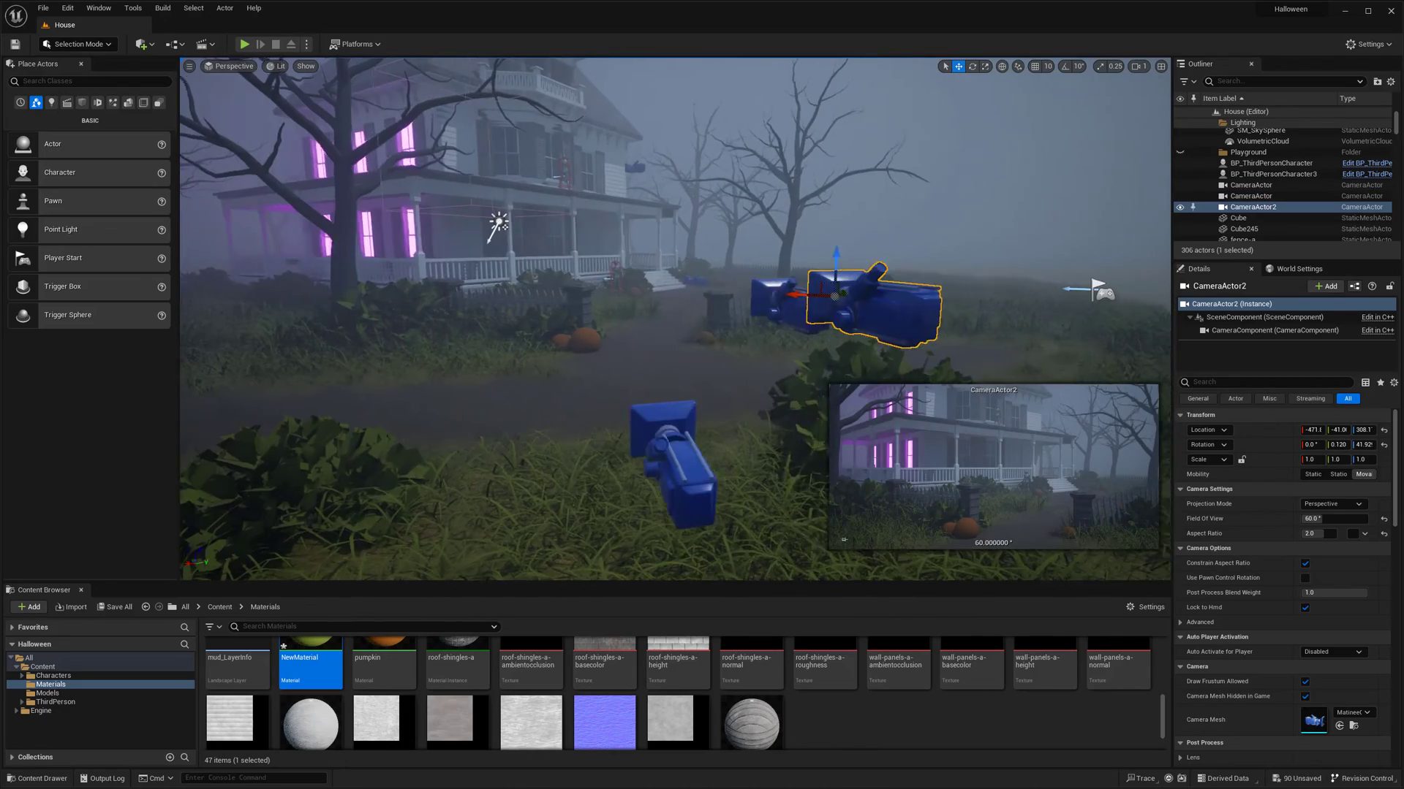
{"action": "right_click", "coordinate": [783, 298]}
{"action": "left_click", "coordinate": [839, 409]}
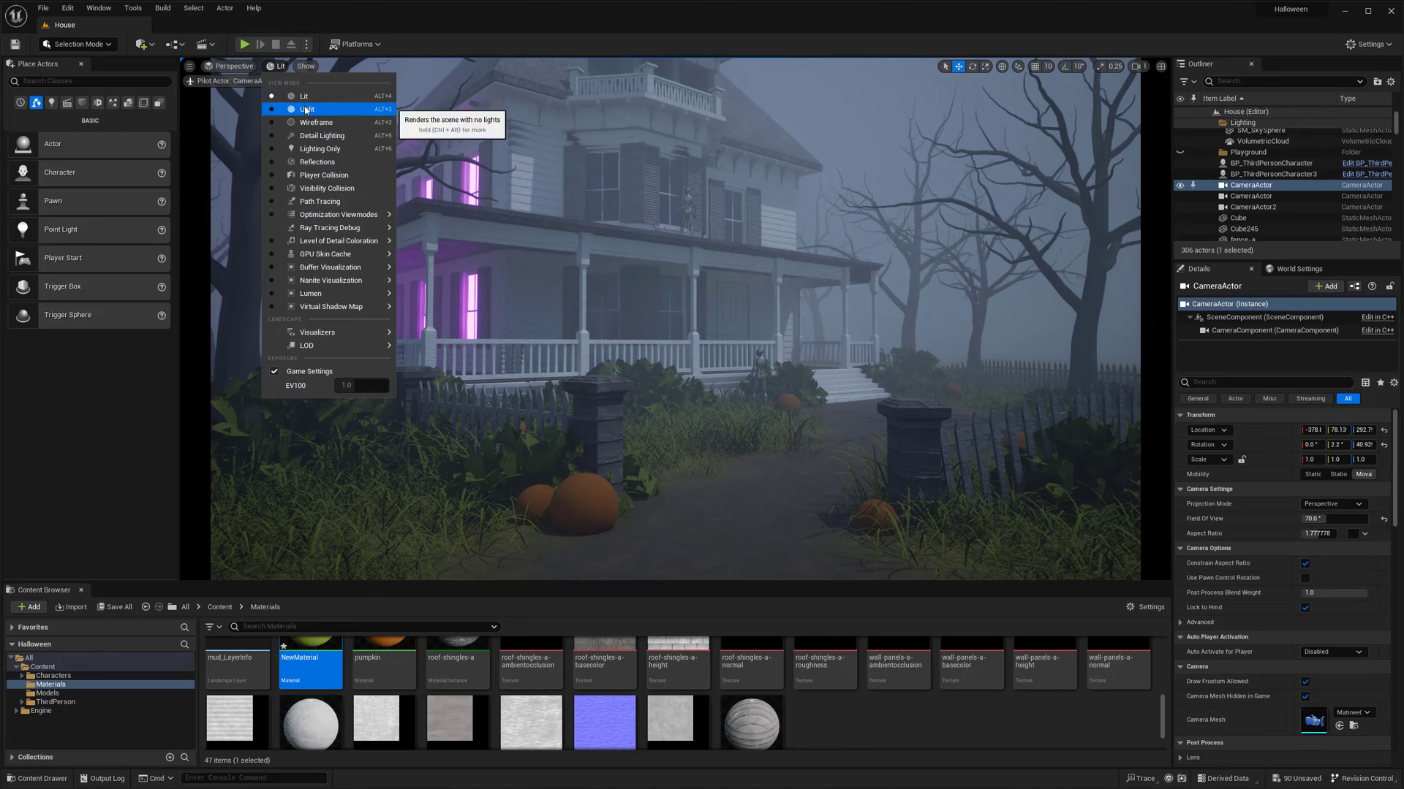
{"action": "left_click", "coordinate": [721, 424]}
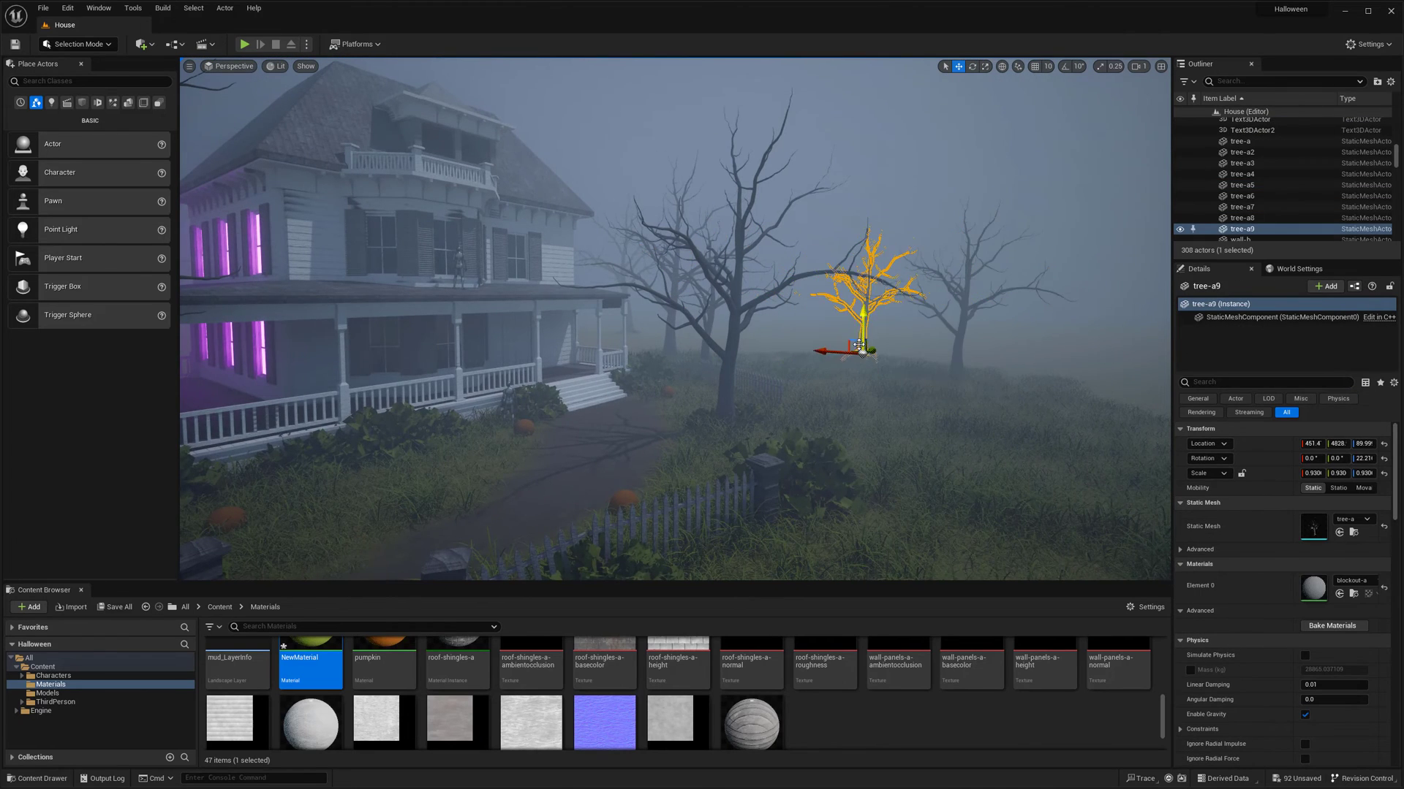
Step: Duplicate tree-a9 three times across the field beyond the fence and along the road, and rotate the last copy
{"action": "left_click_drag", "start_coordinate": [859, 345], "coordinate": [598, 285], "text": "alt+shift"}
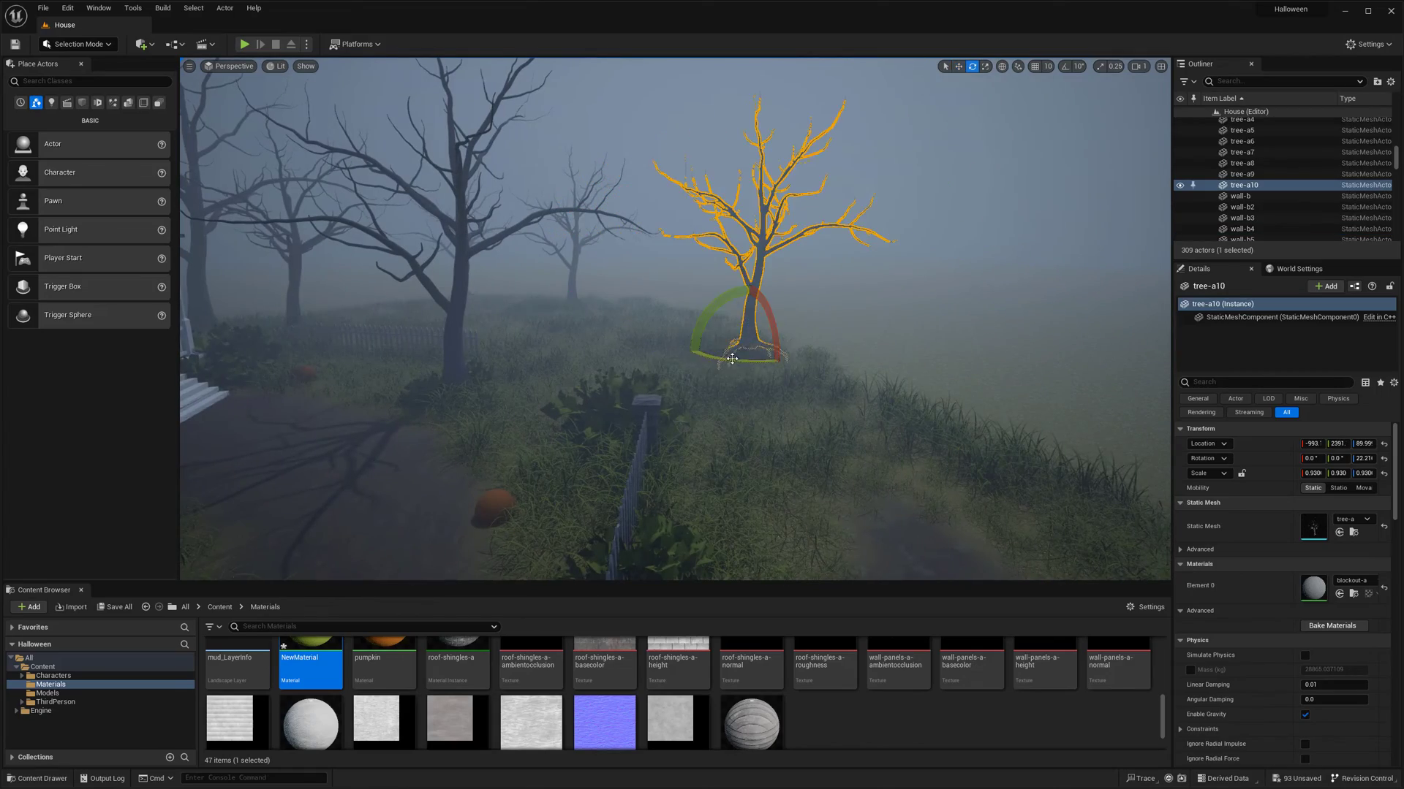
{"action": "key", "text": "w"}
{"action": "left_click_drag", "start_coordinate": [732, 359], "coordinate": [612, 356], "text": "alt+shift"}
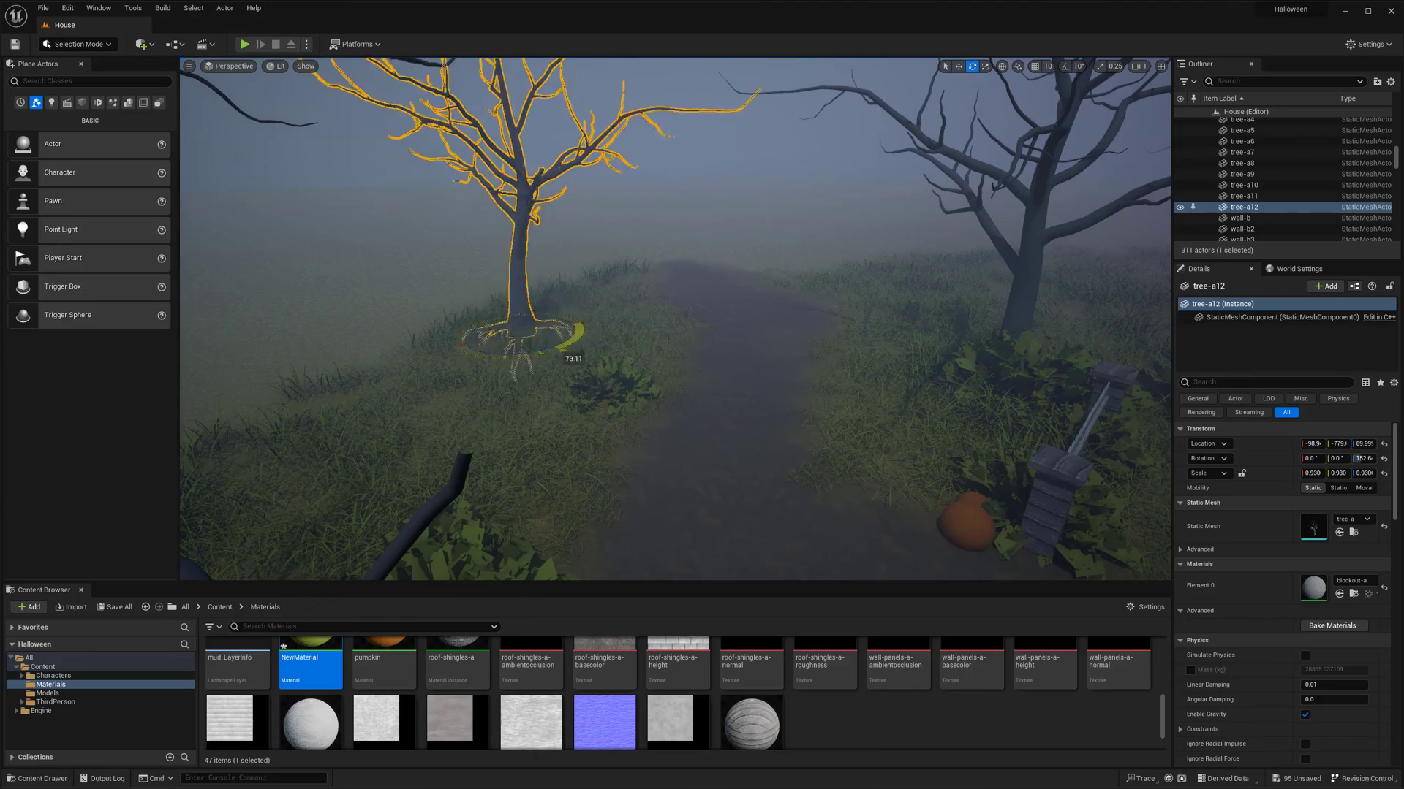
{"action": "key", "text": "w"}
{"action": "right_click_drag", "start_coordinate": [680, 375], "coordinate": [400, 373]}
{"action": "left_click_drag", "start_coordinate": [413, 388], "coordinate": [1011, 348], "text": "shift"}
Step: Reposition tree-a8 among the other trees on the lawn beyond the side fence
{"action": "left_click", "coordinate": [1011, 348]}
{"action": "key", "text": "f"}
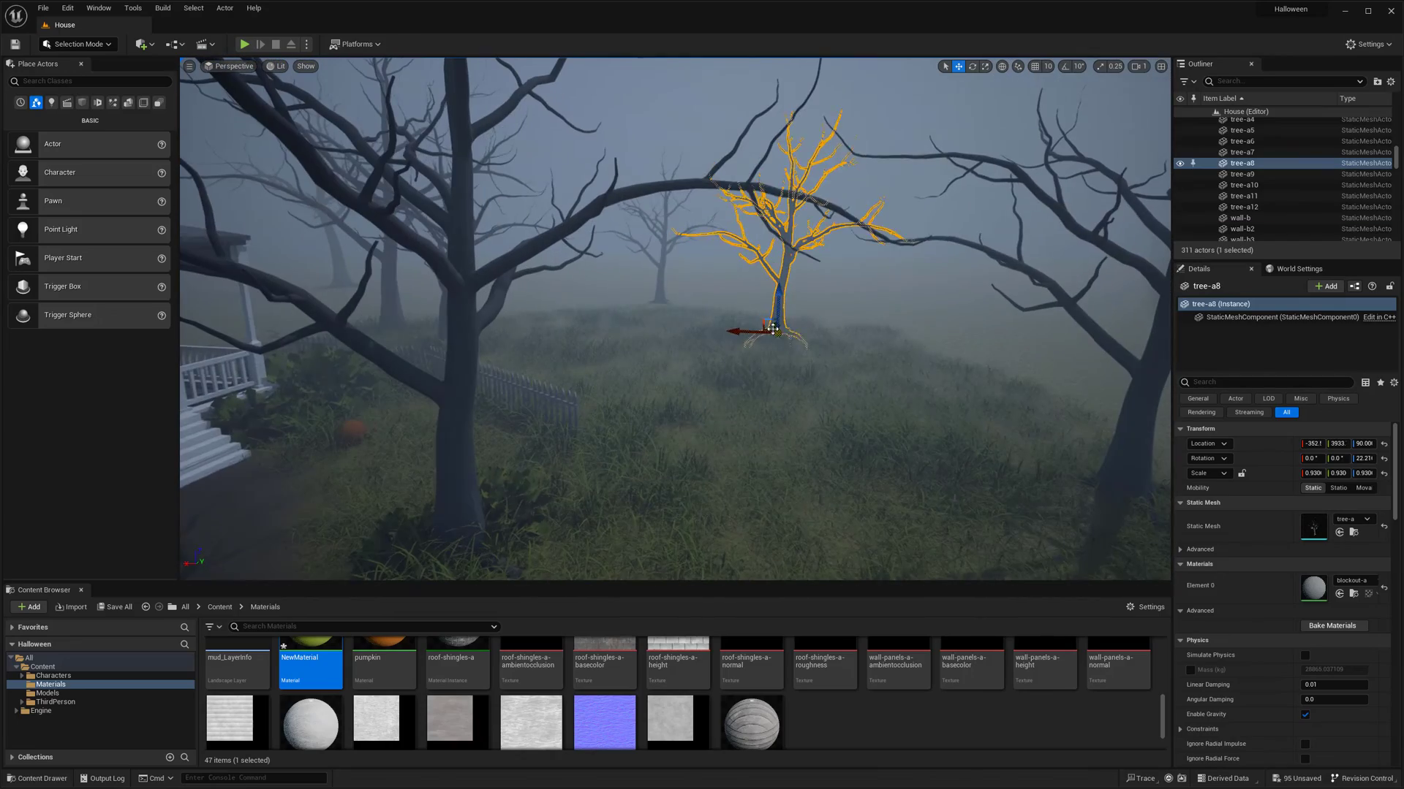
{"action": "key", "text": "f"}
{"action": "key", "text": "e"}
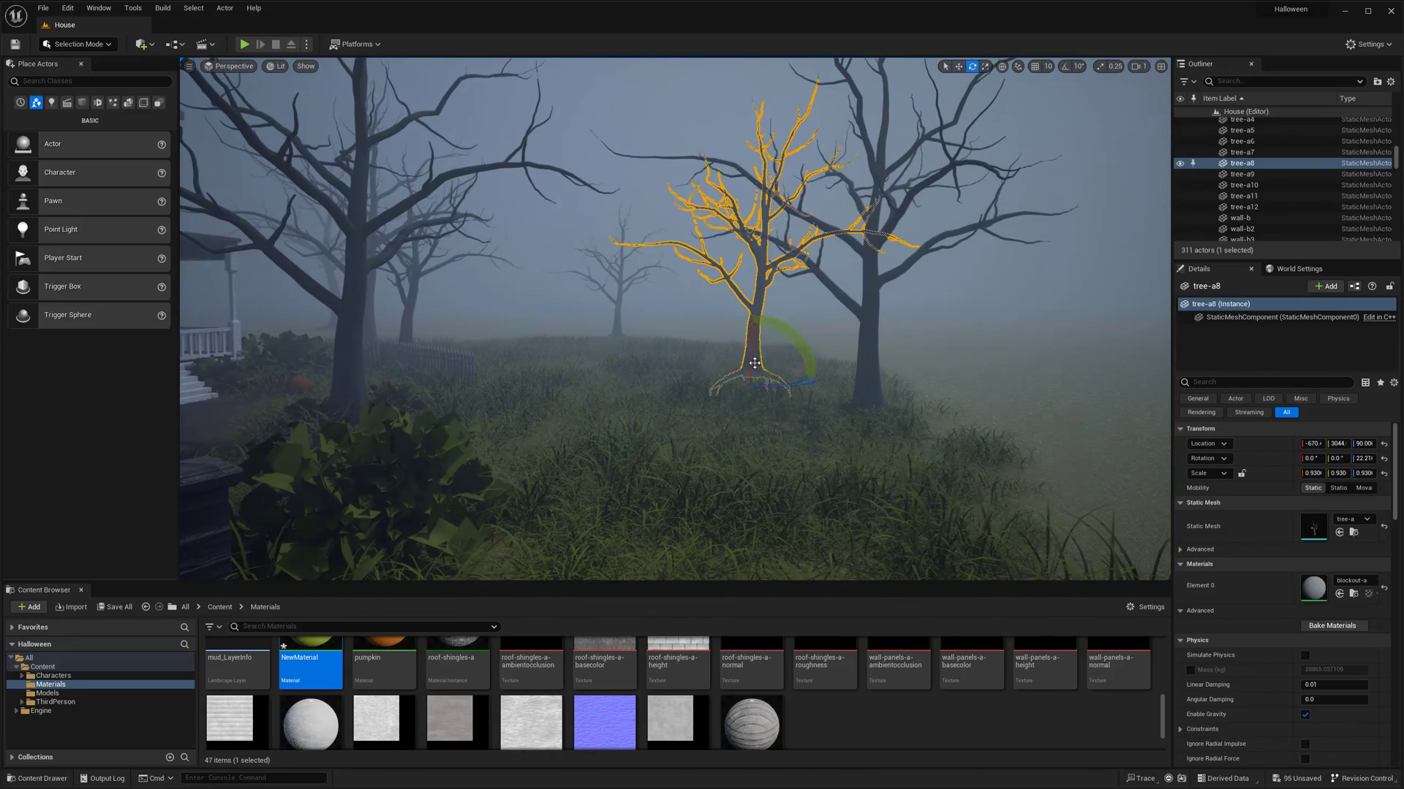
{"action": "right_click_drag", "start_coordinate": [746, 366], "coordinate": [735, 377]}
Step: Duplicate a large tree to the far grassy edge near the road and a wild bush onto the field beside the house
{"action": "left_click_drag", "start_coordinate": [1104, 374], "coordinate": [522, 299], "text": "alt"}
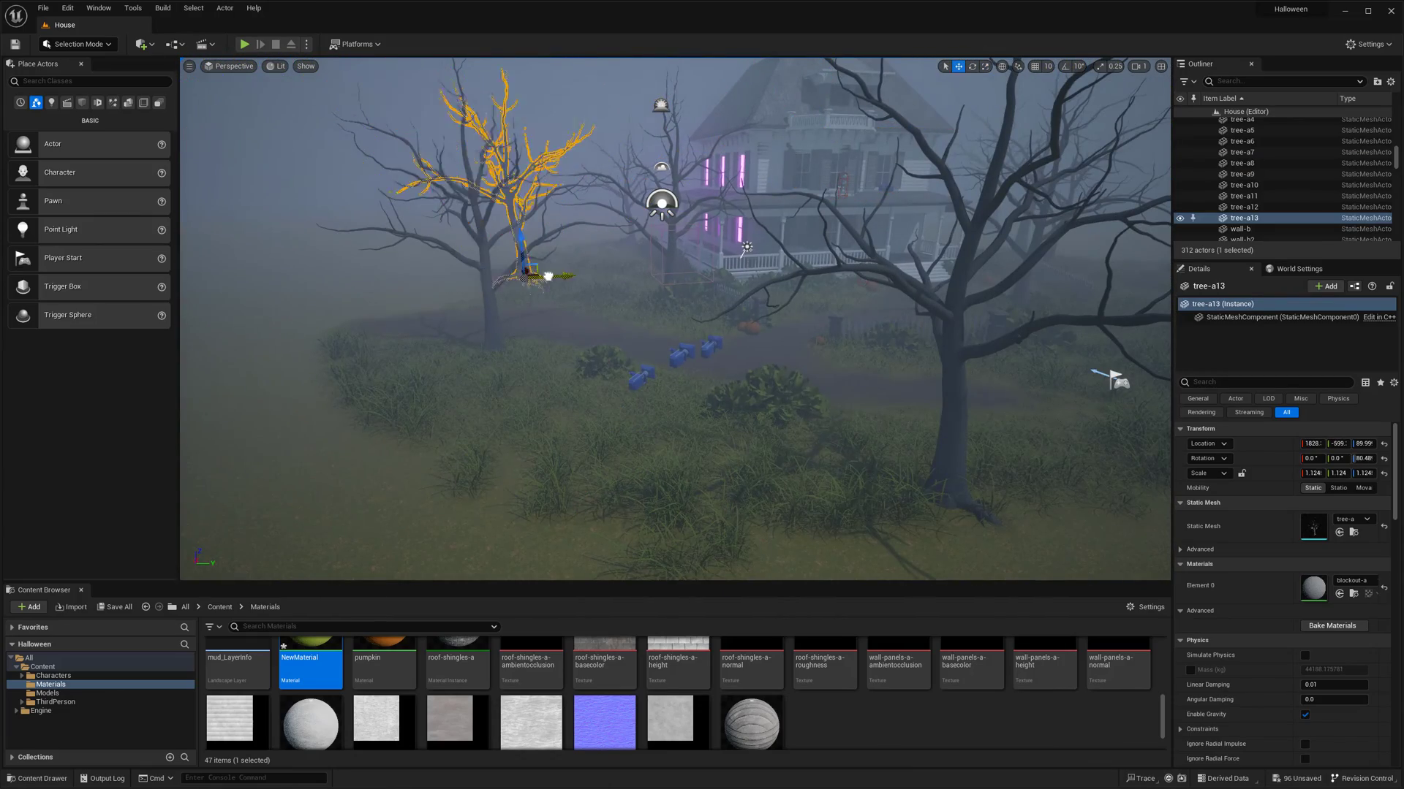
{"action": "right_click_drag", "start_coordinate": [548, 277], "coordinate": [543, 282]}
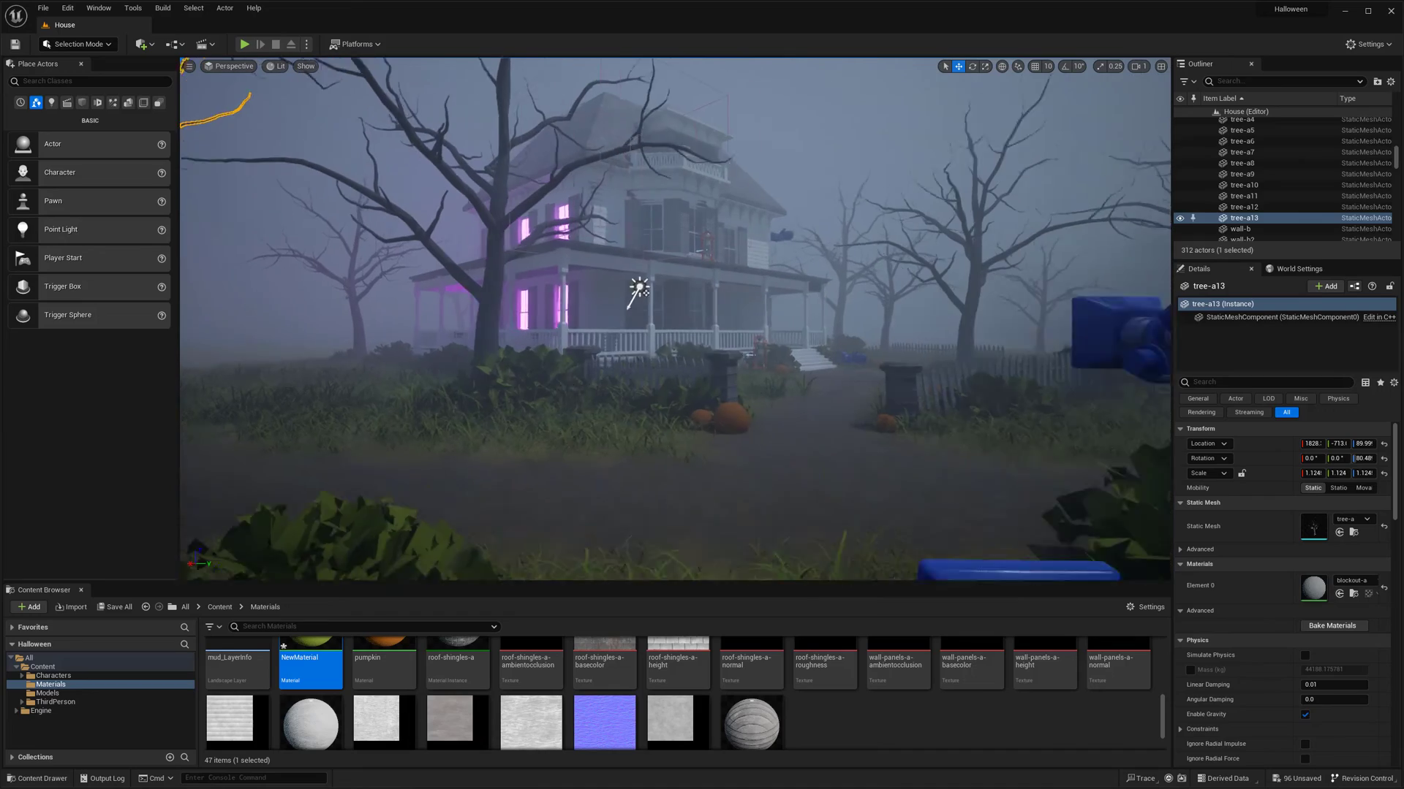
{"action": "left_click", "coordinate": [521, 421]}
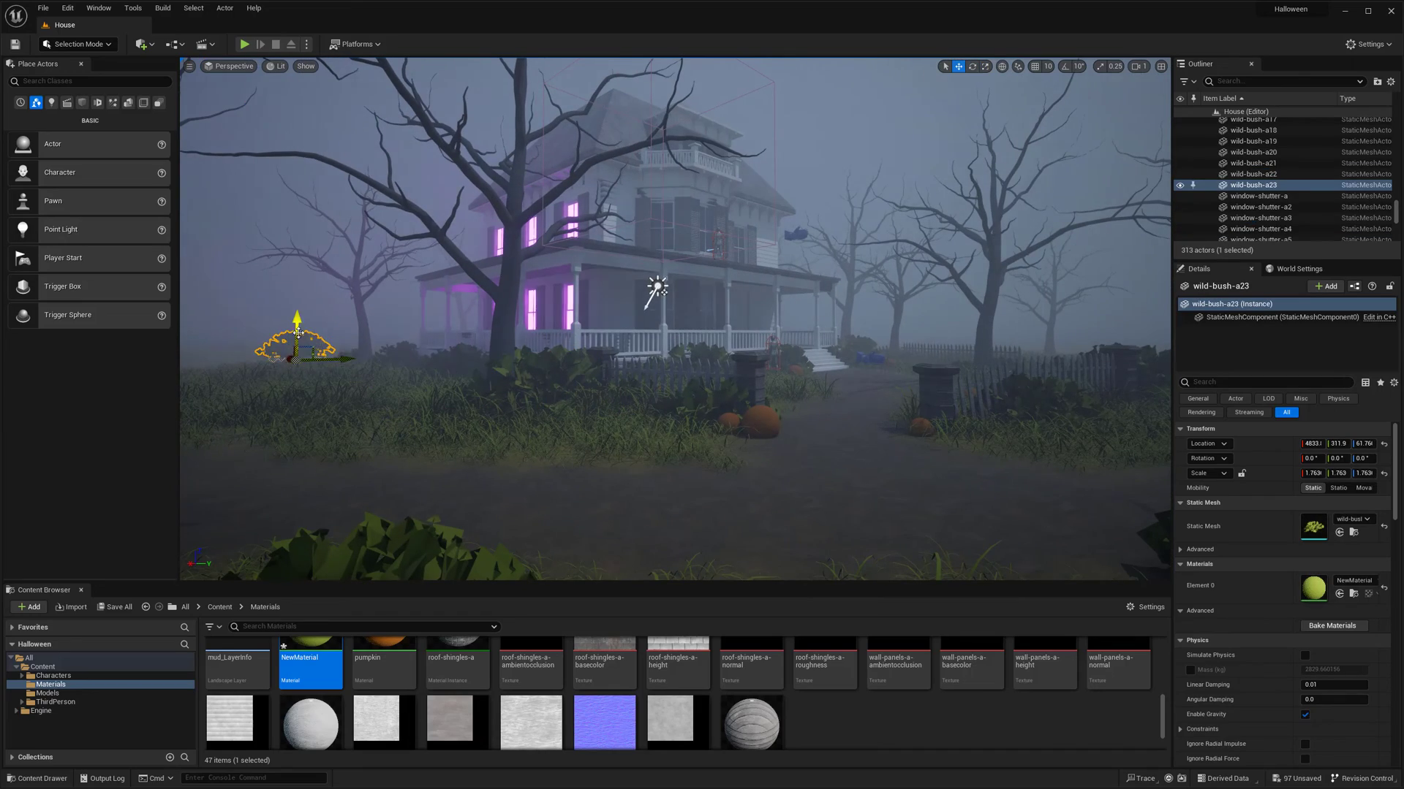
{"action": "left_click_drag", "start_coordinate": [267, 369], "coordinate": [312, 400]}
Step: Place two more tree copies in the foggy field on the side of the house with the glowing windows
{"action": "right_click_drag", "start_coordinate": [311, 403], "coordinate": [539, 337]}
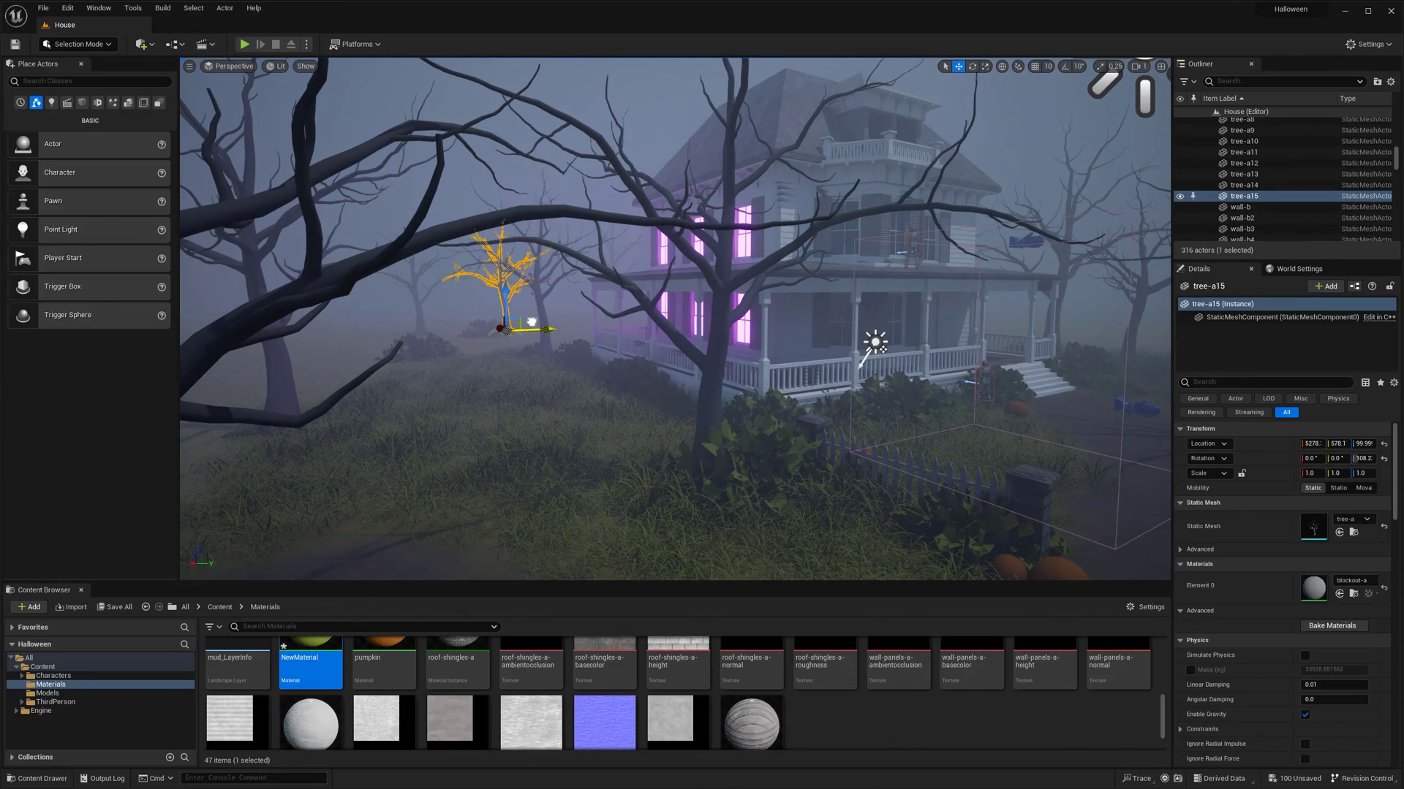
{"action": "right_click_drag", "start_coordinate": [540, 337], "coordinate": [536, 324]}
{"action": "left_click", "coordinate": [536, 324]}
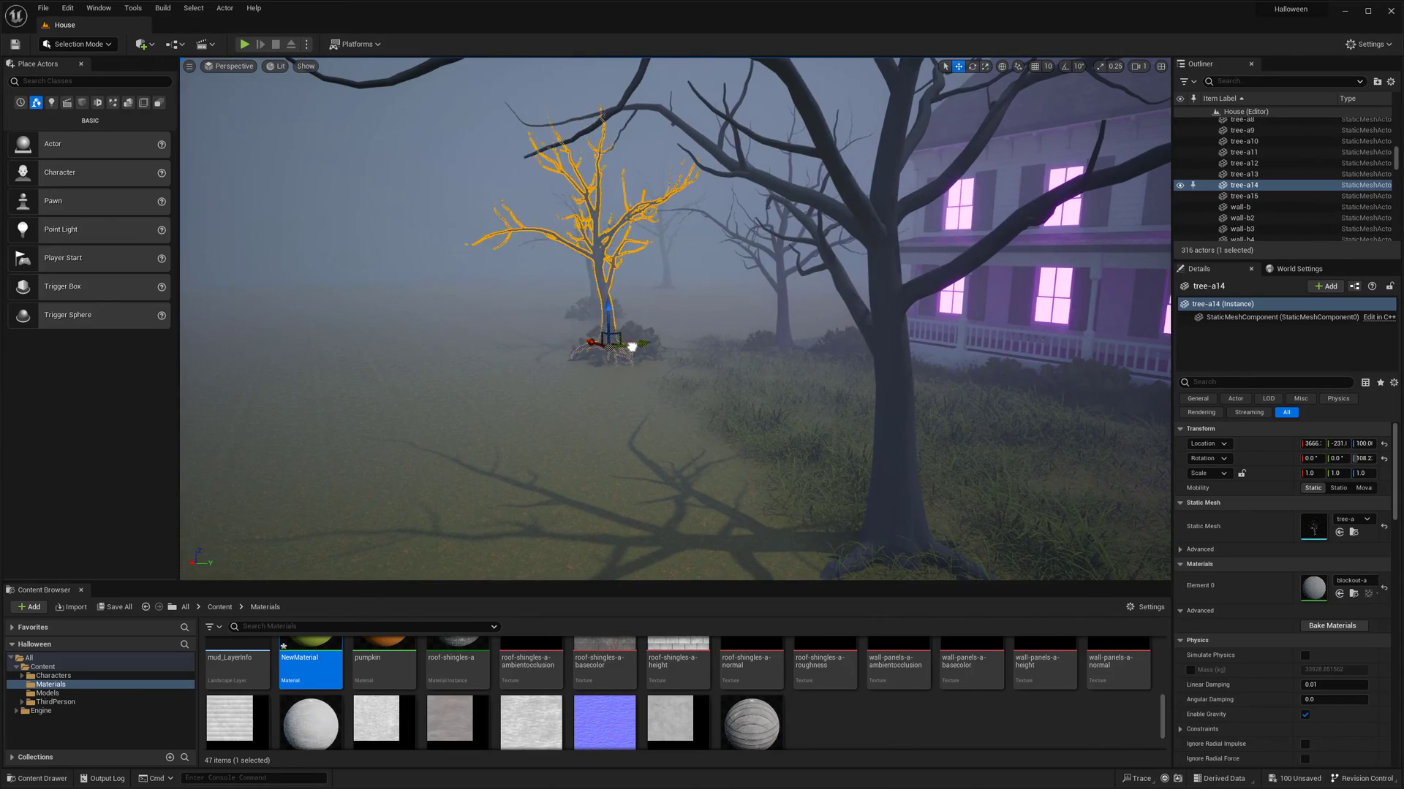
{"action": "right_click_drag", "start_coordinate": [632, 346], "coordinate": [512, 365]}
Step: Preview the shots of the low CameraActor and CameraActor2, and set the viewport to Detail Lighting
{"action": "left_click", "coordinate": [711, 361]}
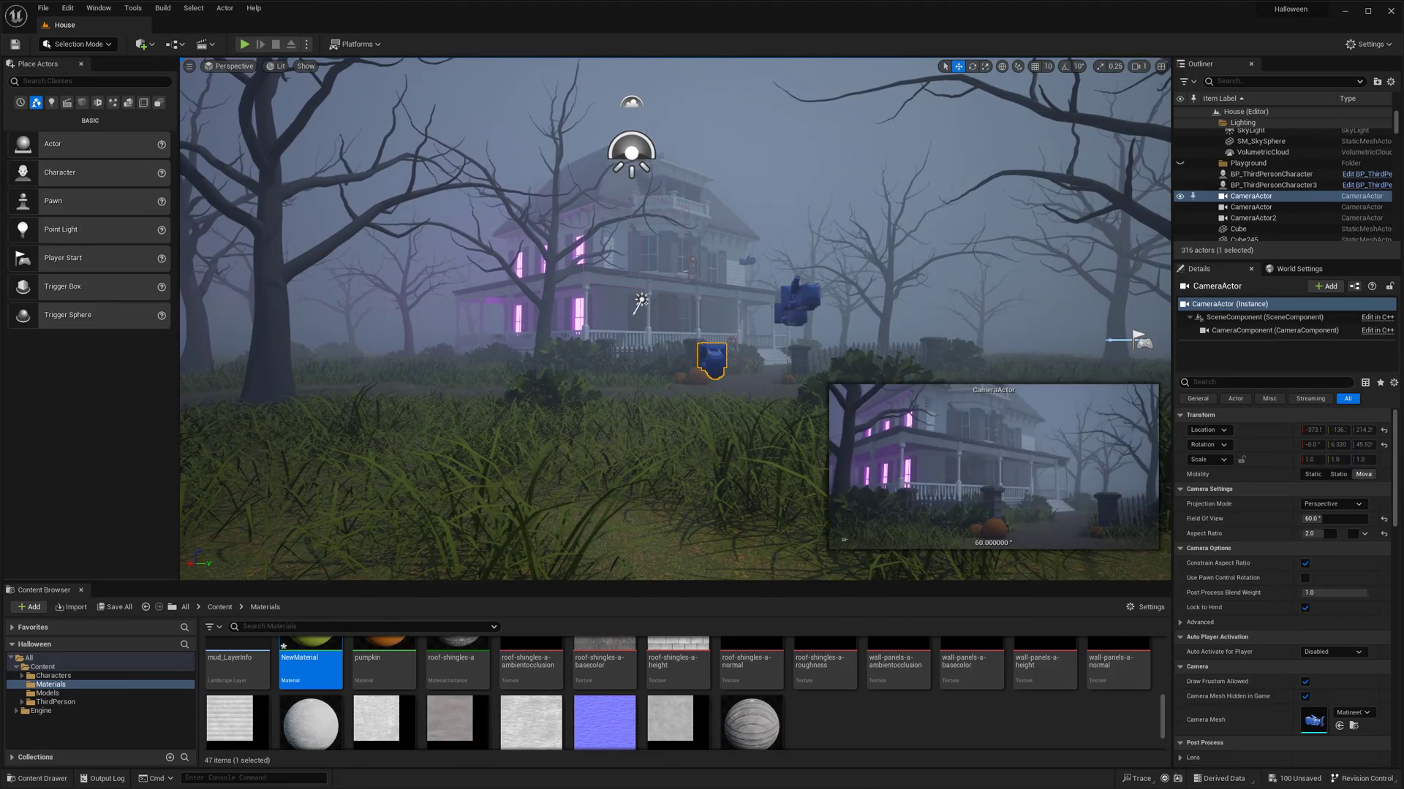
{"action": "left_click", "coordinate": [801, 296]}
{"action": "left_click", "coordinate": [276, 66]}
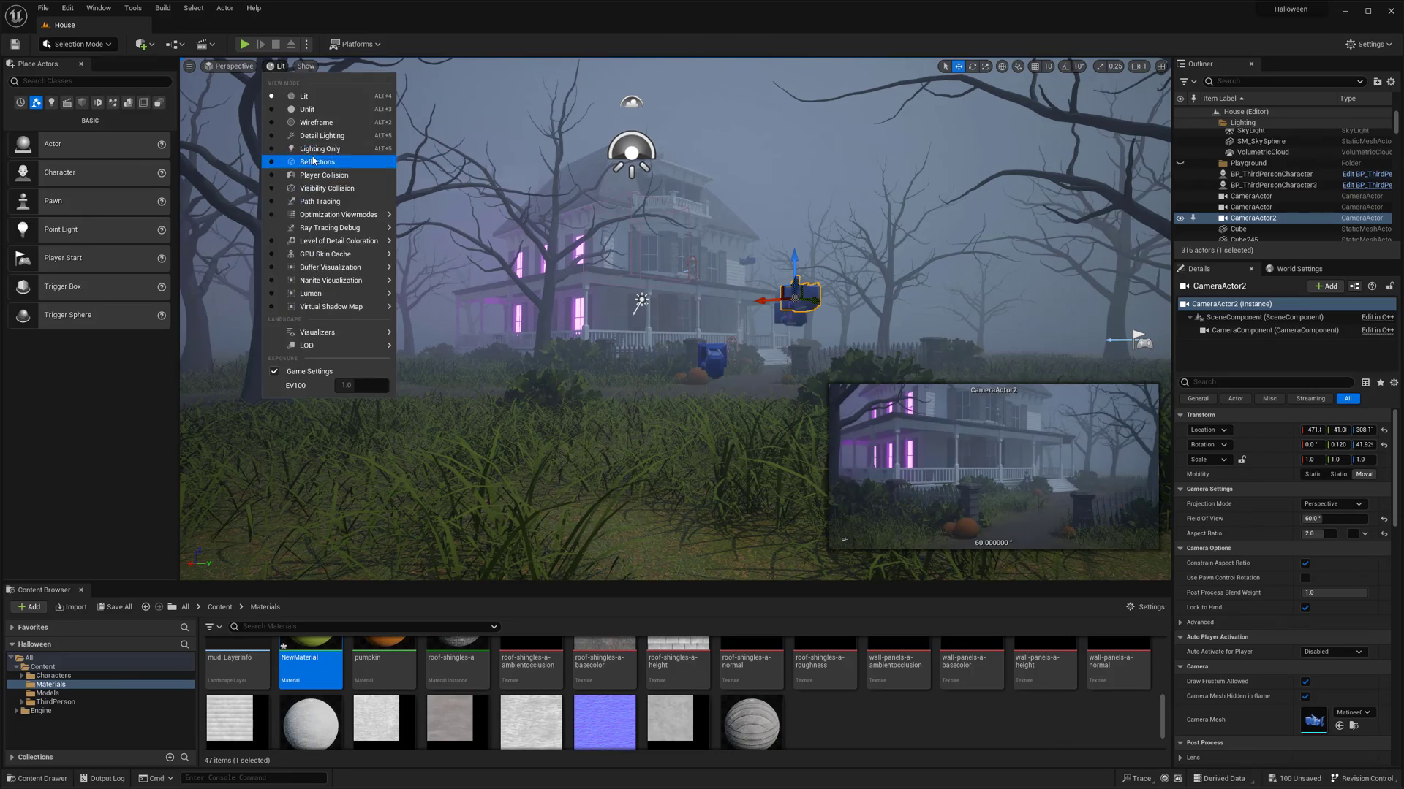
{"action": "left_click", "coordinate": [321, 135]}
Step: Add another tree copy in the background beside the house, enlarge it to a scale of about 1.6 and adjust its position
{"action": "left_click", "coordinate": [687, 391]}
{"action": "right_click_drag", "start_coordinate": [687, 391], "coordinate": [687, 392]}
{"action": "left_click", "coordinate": [383, 392]}
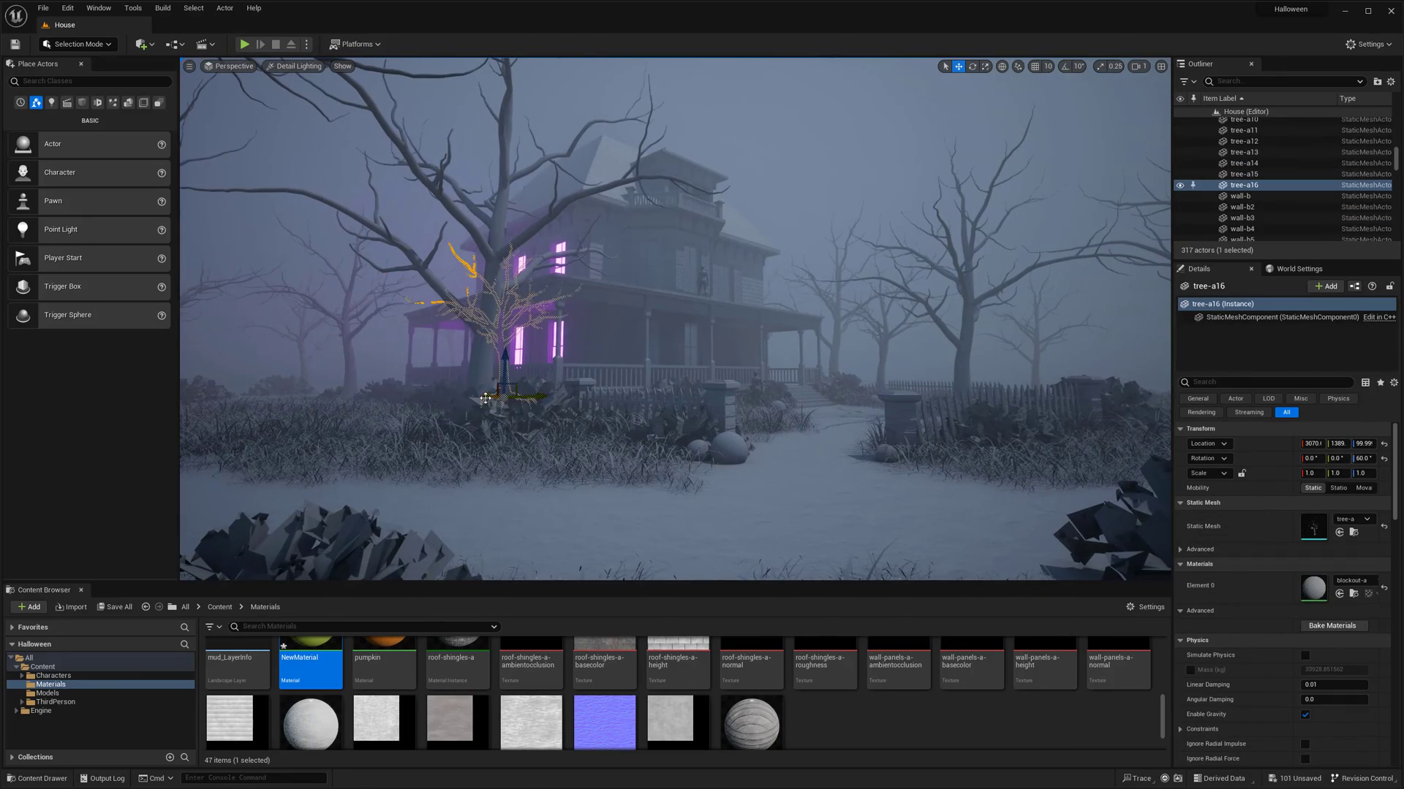
{"action": "key", "text": "ctrl+z"}
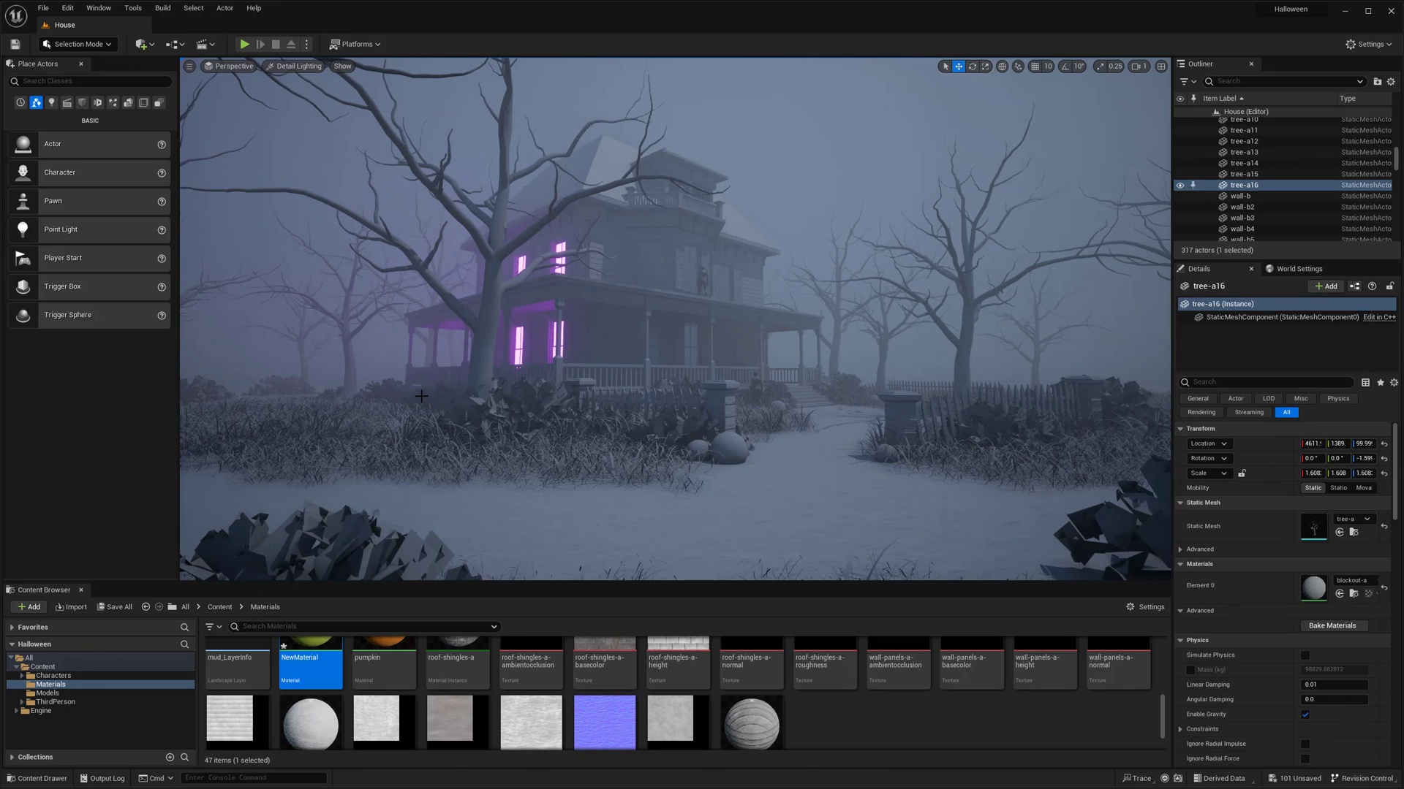
{"action": "key", "text": "g"}
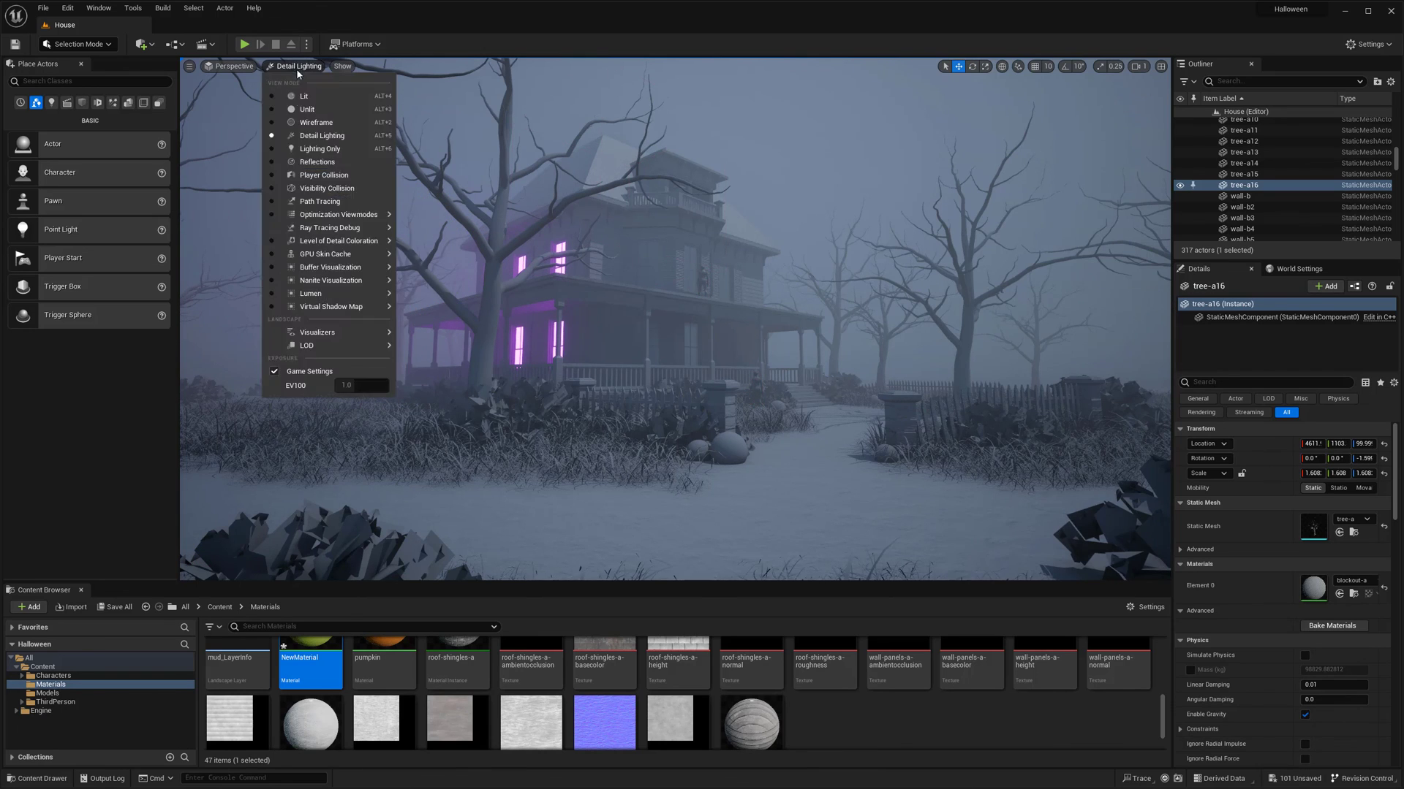
Step: Set the viewport back to Lit shading and look through the assets in the Materials folder
{"action": "left_click", "coordinate": [304, 96]}
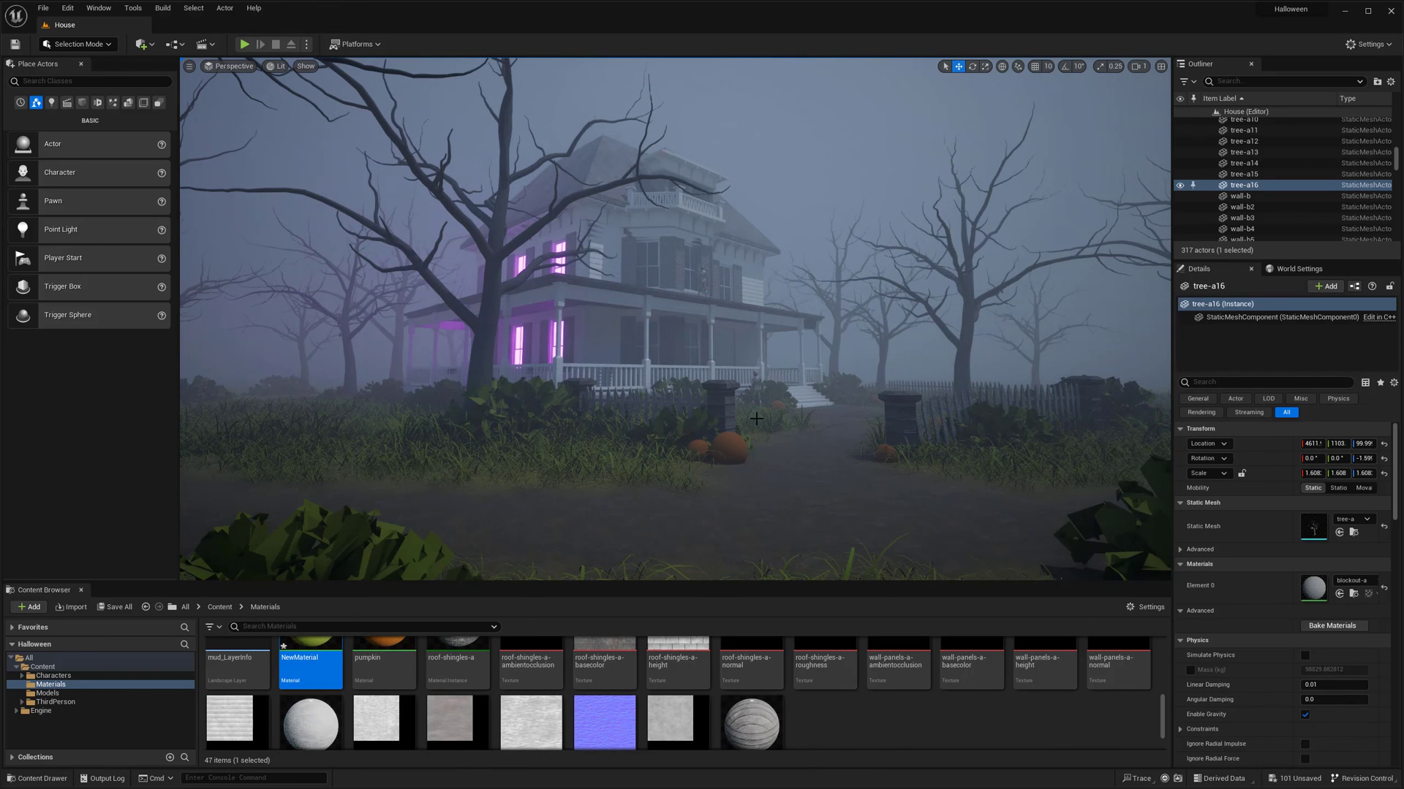
{"action": "right_click_drag", "start_coordinate": [756, 418], "coordinate": [710, 423]}
{"action": "scroll", "coordinate": [684, 720], "scroll_direction": "up", "scroll_amount": 2}
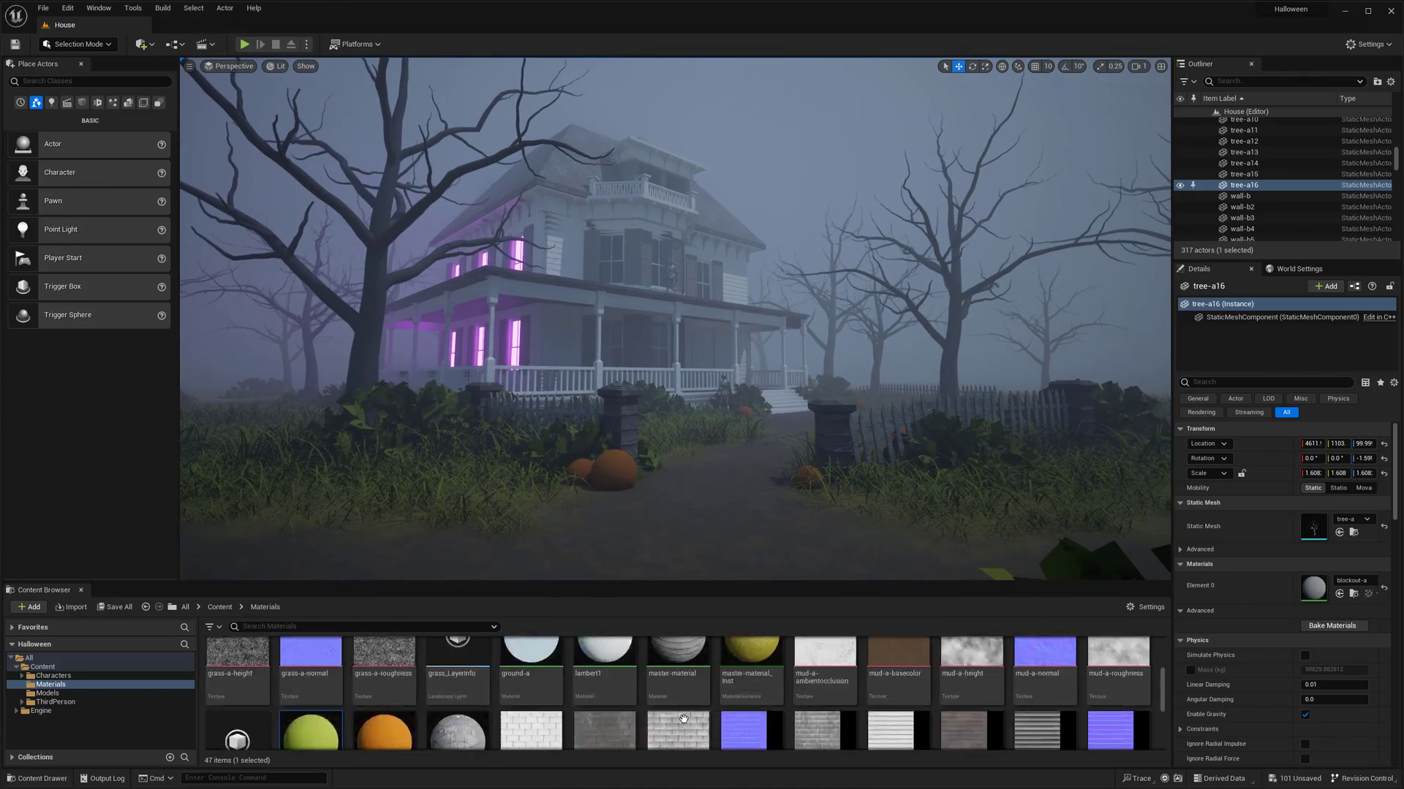